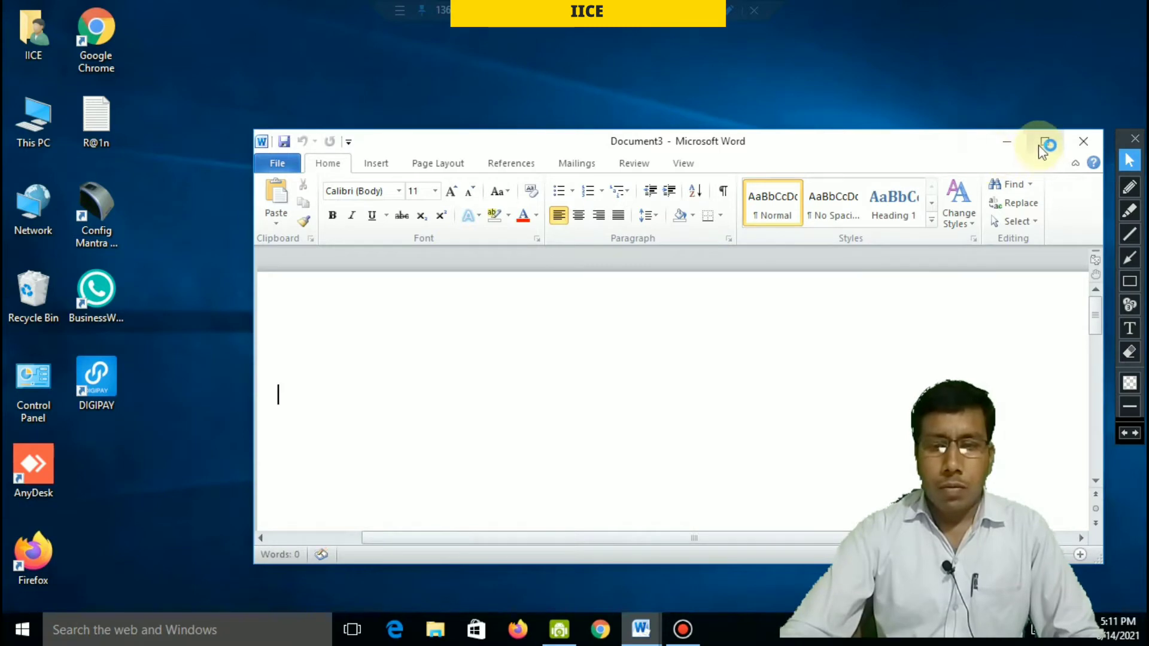
Maximize the blank Document3 window and show the Insert commands
click(1043, 142)
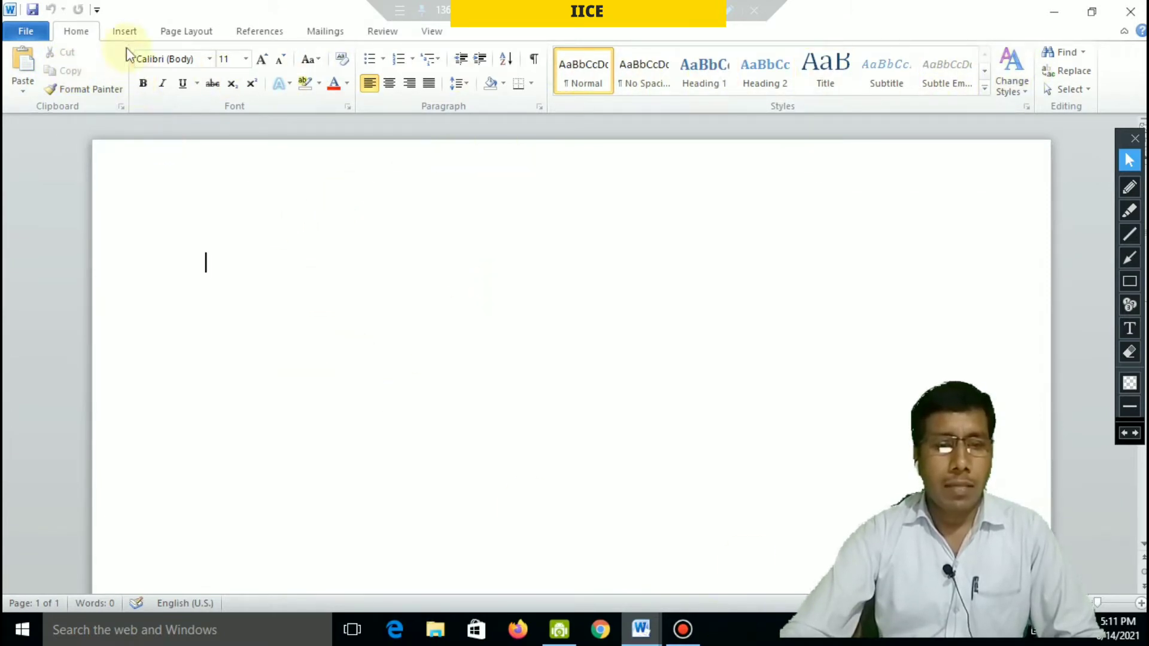
click(122, 31)
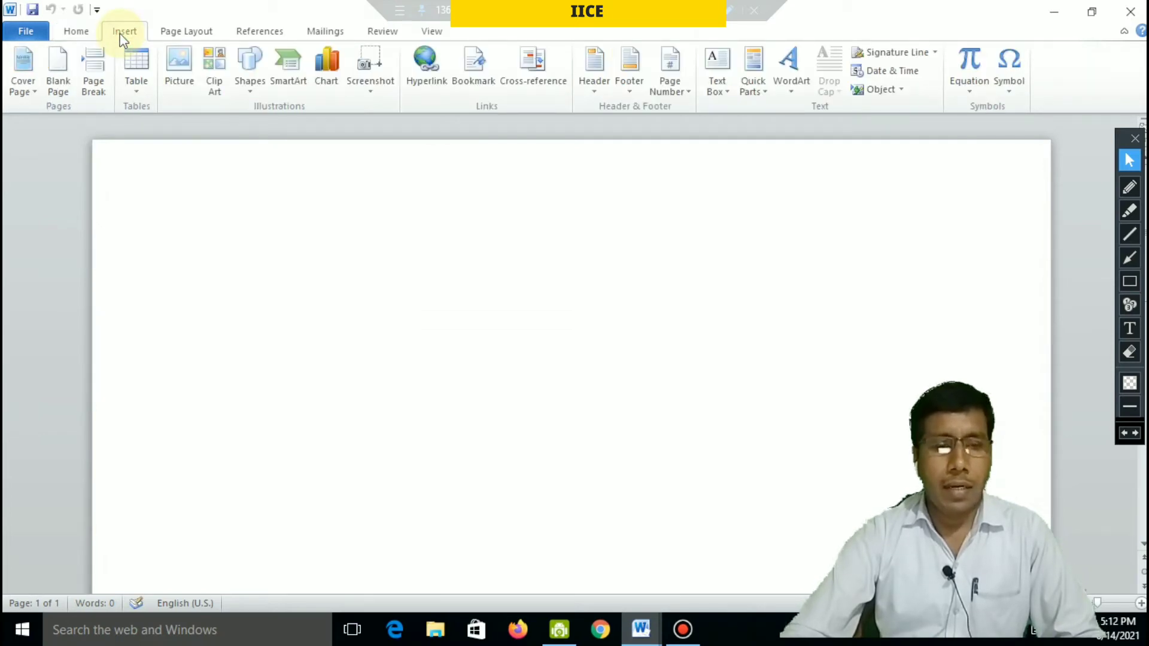
Insert an empty table of 8 columns by 8 rows from the Table grid
click(141, 88)
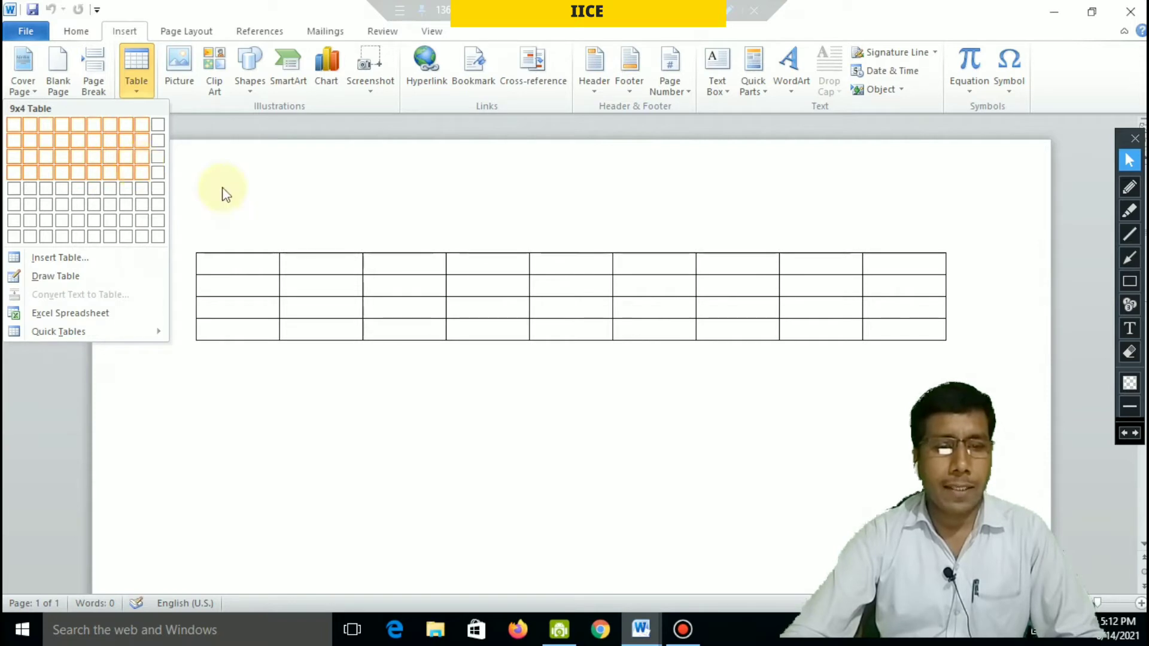
click(367, 268)
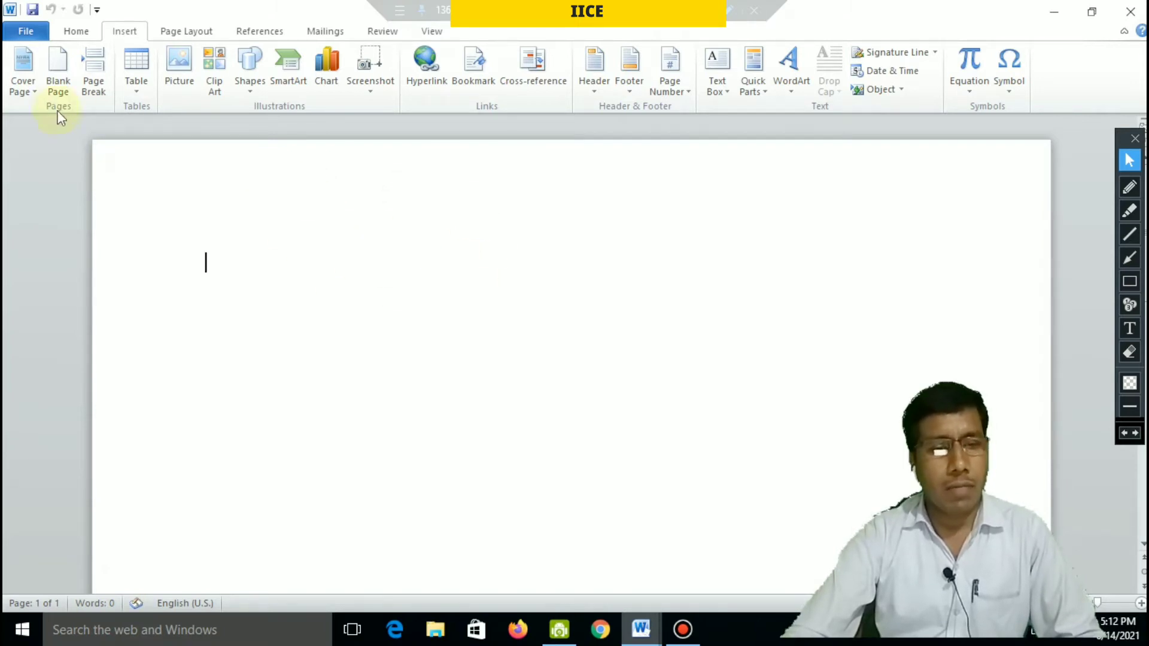
click(139, 92)
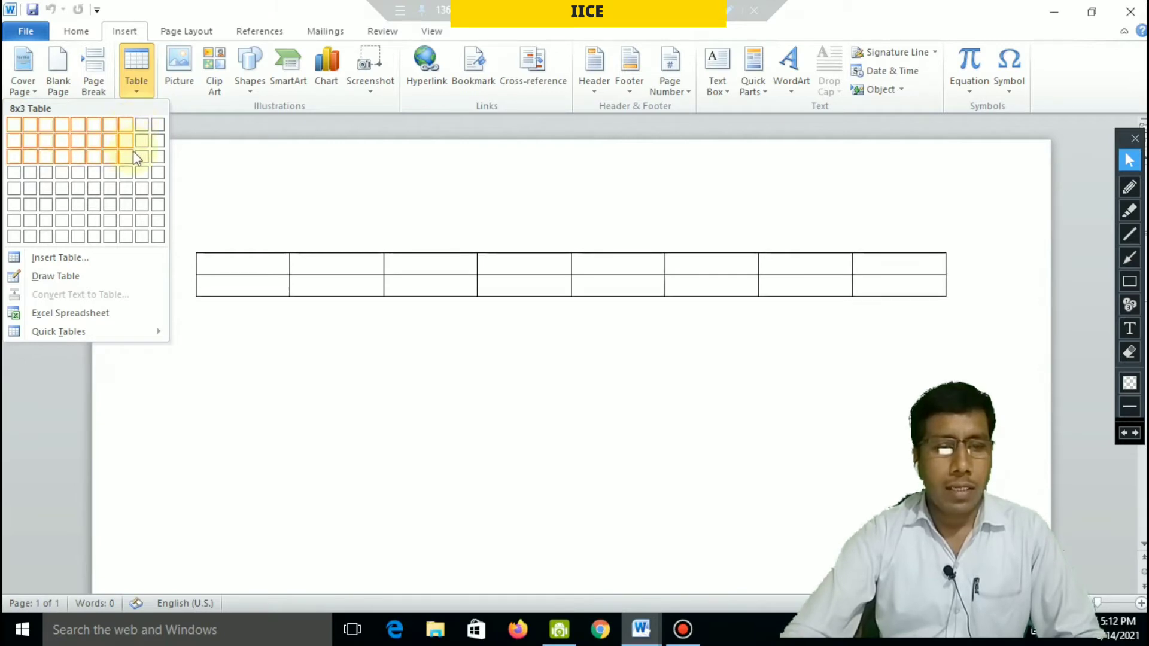
click(131, 235)
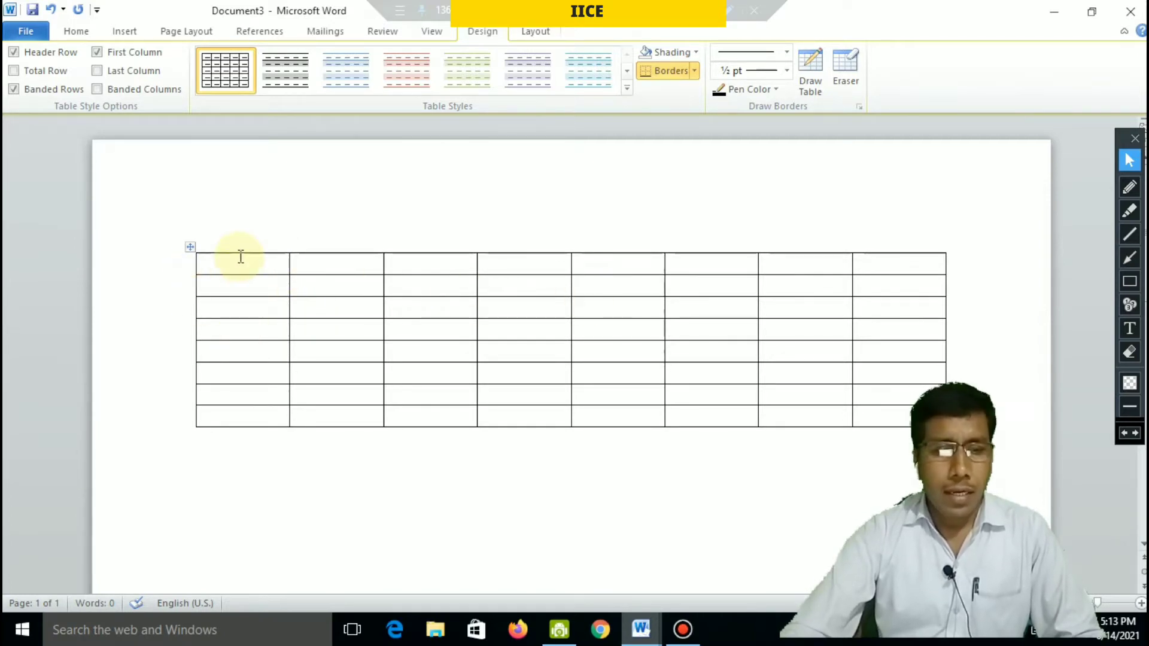
drag(239, 264, 242, 409)
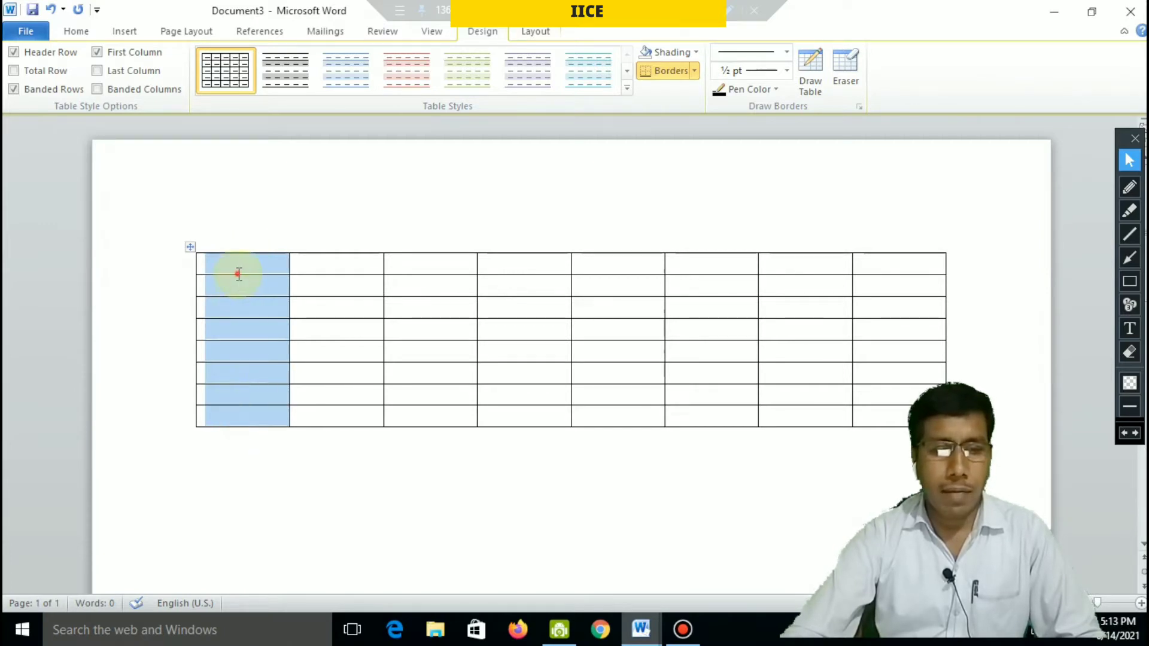
drag(243, 263, 246, 413)
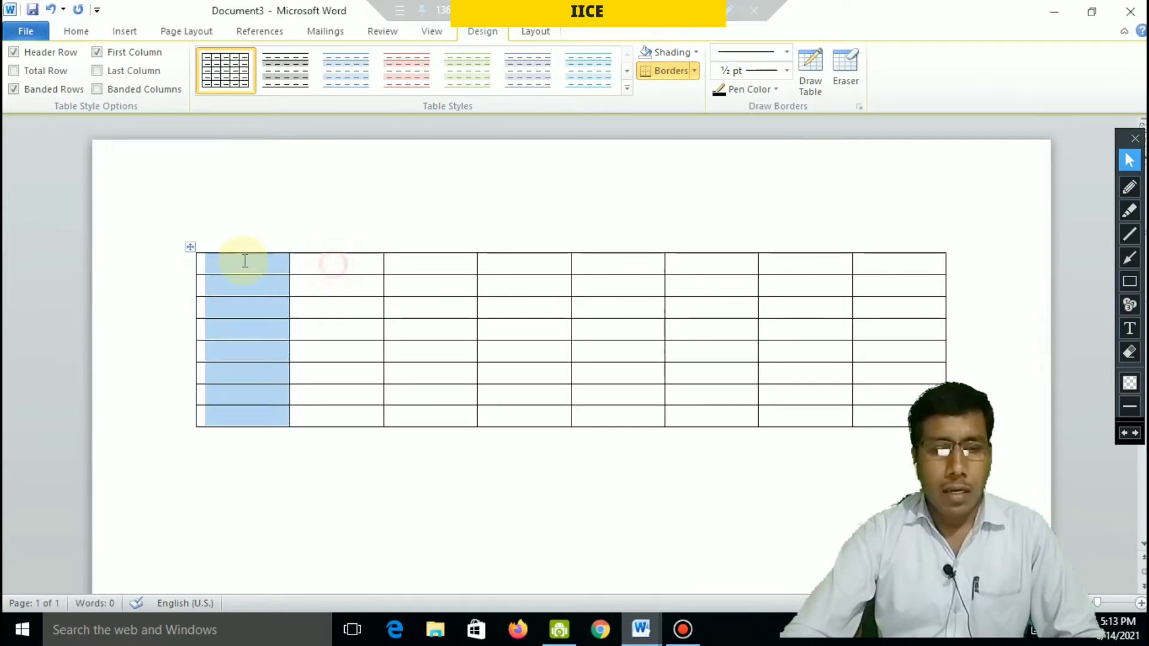
drag(244, 261, 877, 264)
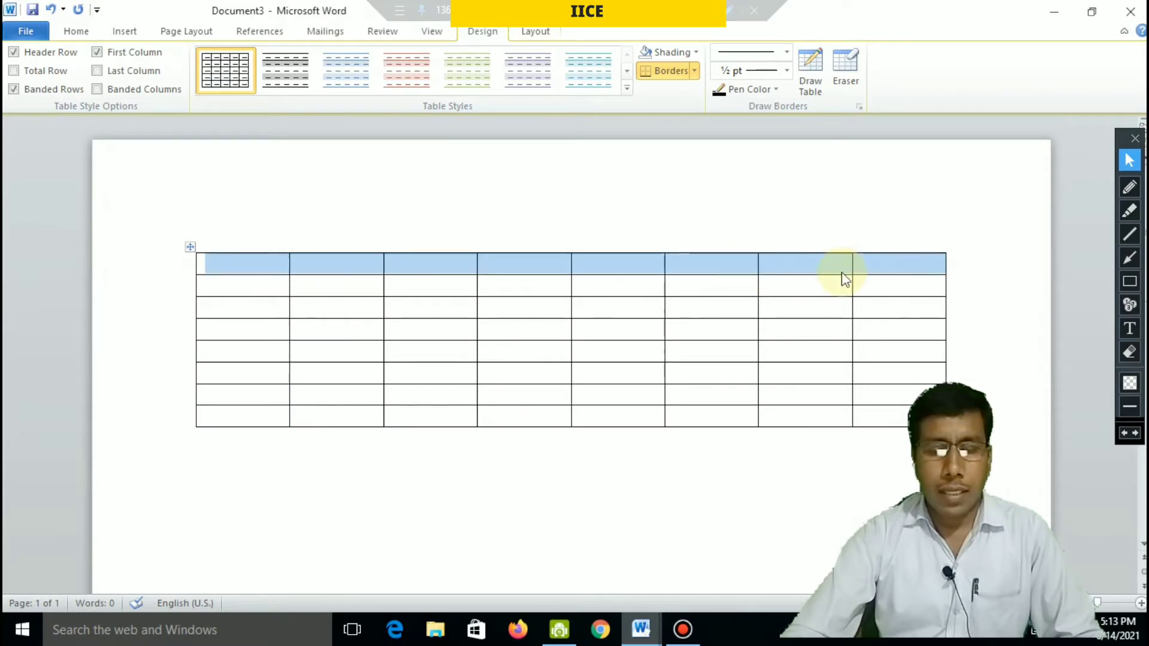
click(447, 293)
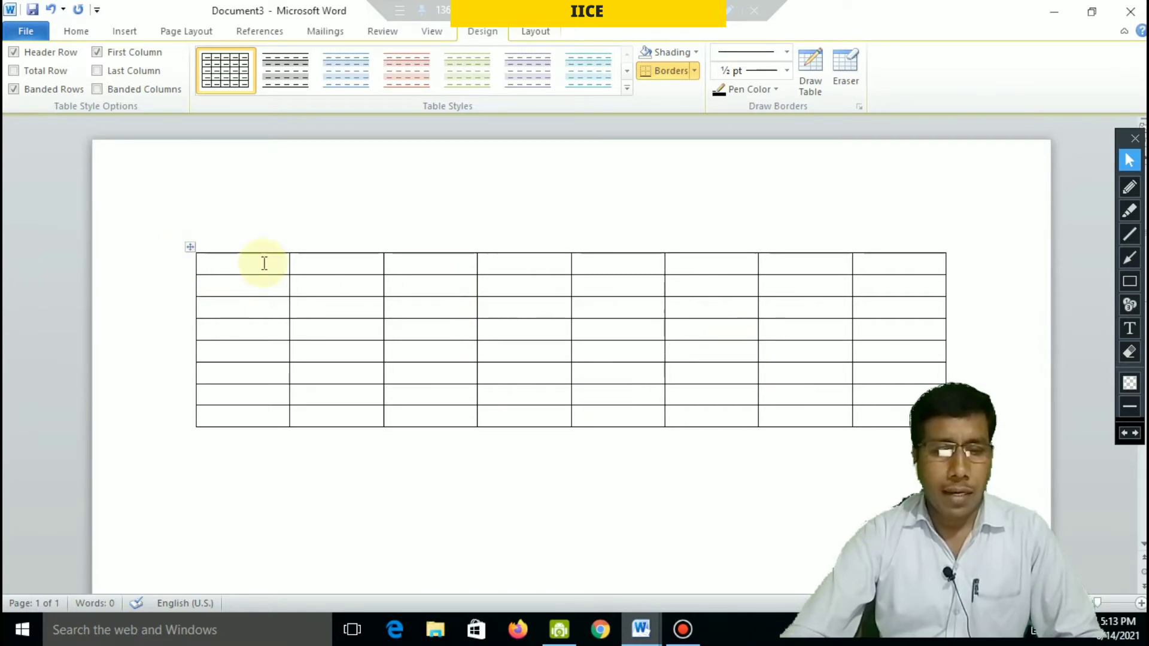
key(ctrl+Home)
drag(267, 412, 246, 258)
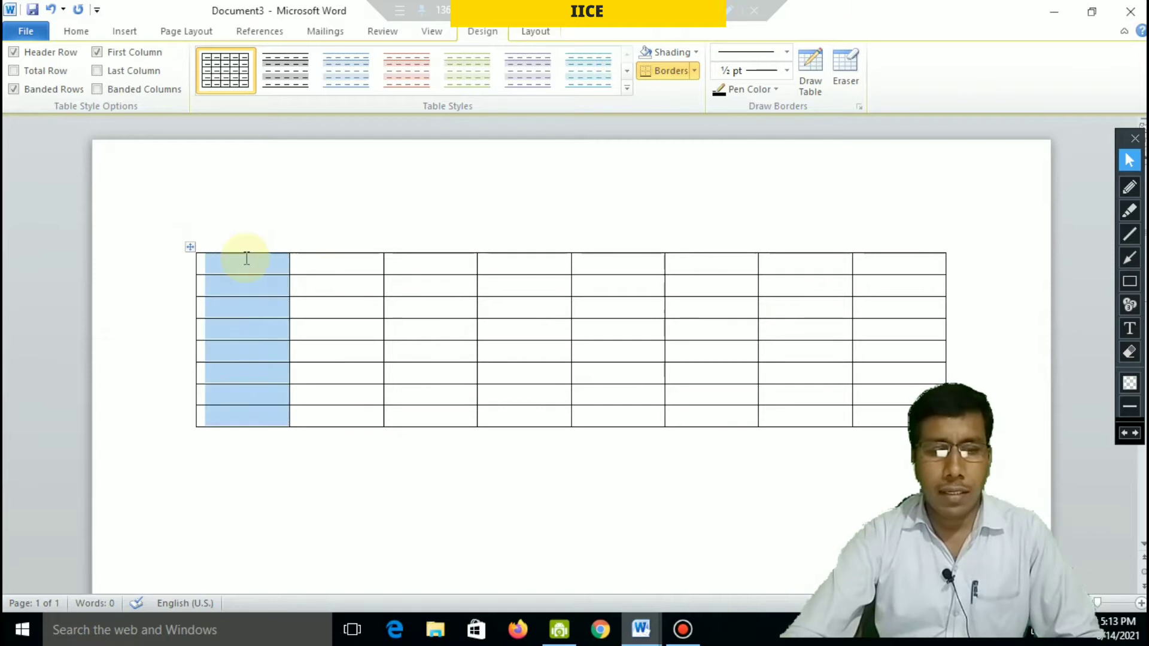
key(Right)
key(Left)
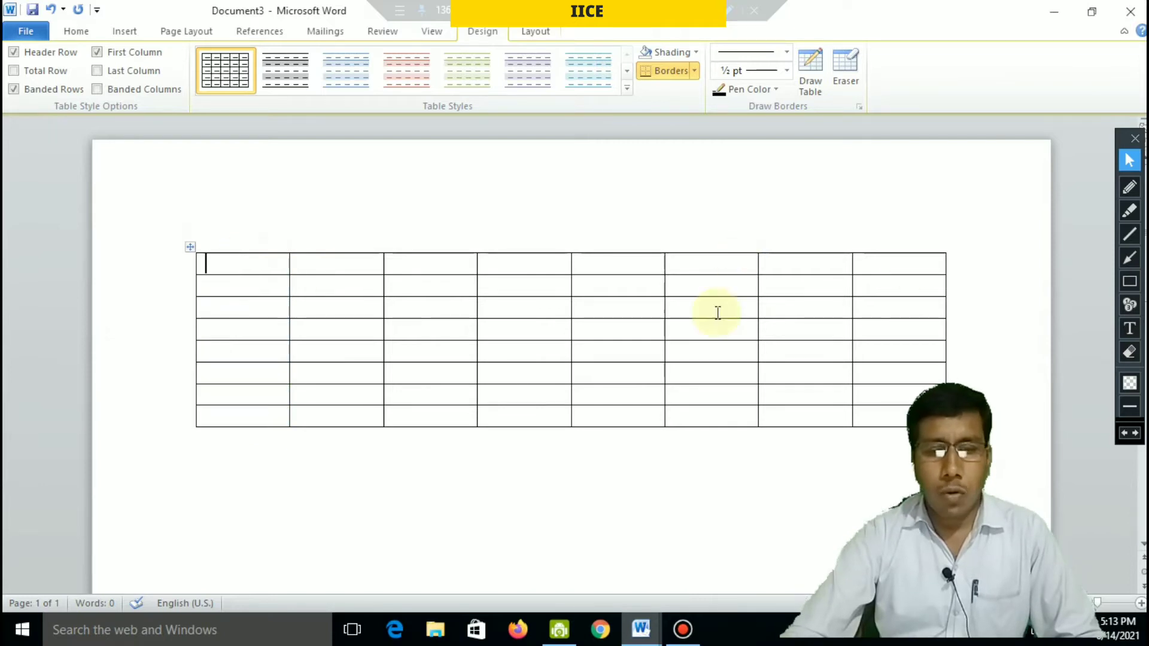
key(shift+alt+End)
click(619, 288)
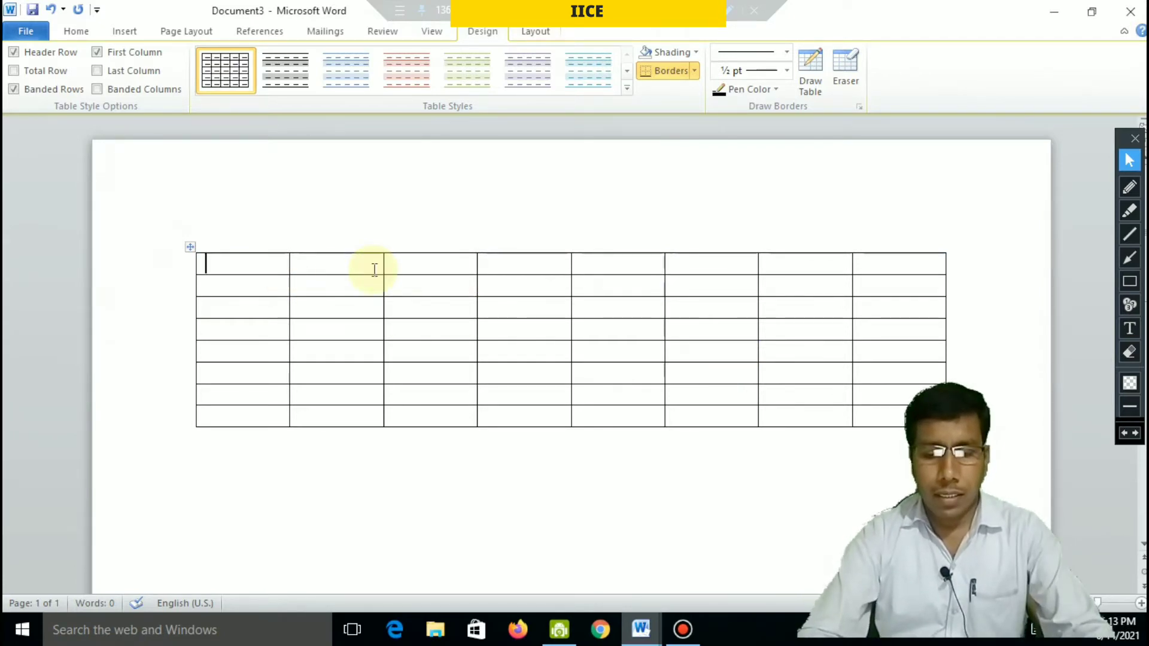
Type the first four headings: Roll No, Name, Father's Name and Hindi
text(Roll)
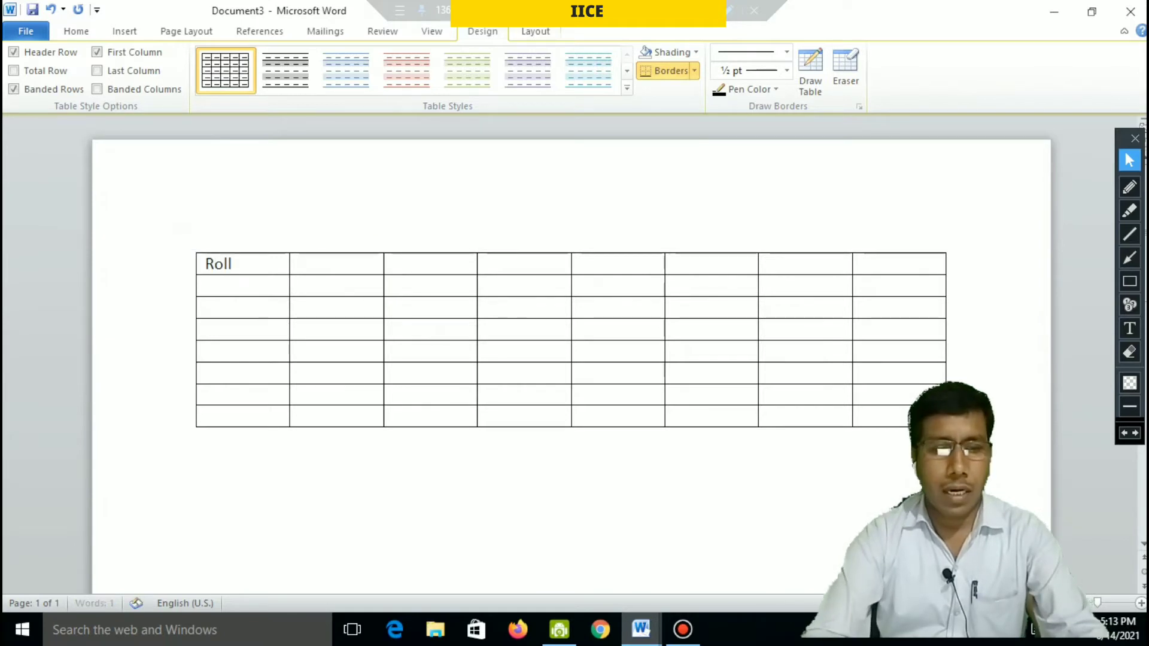
text( No)
click(371, 264)
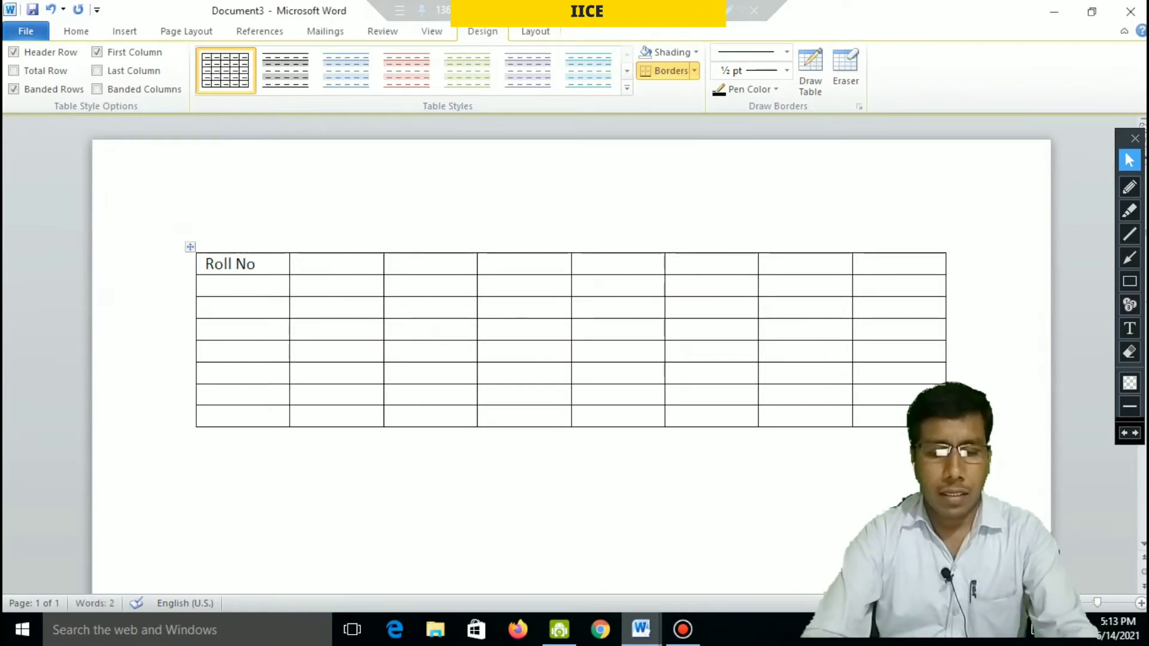
text(Name)
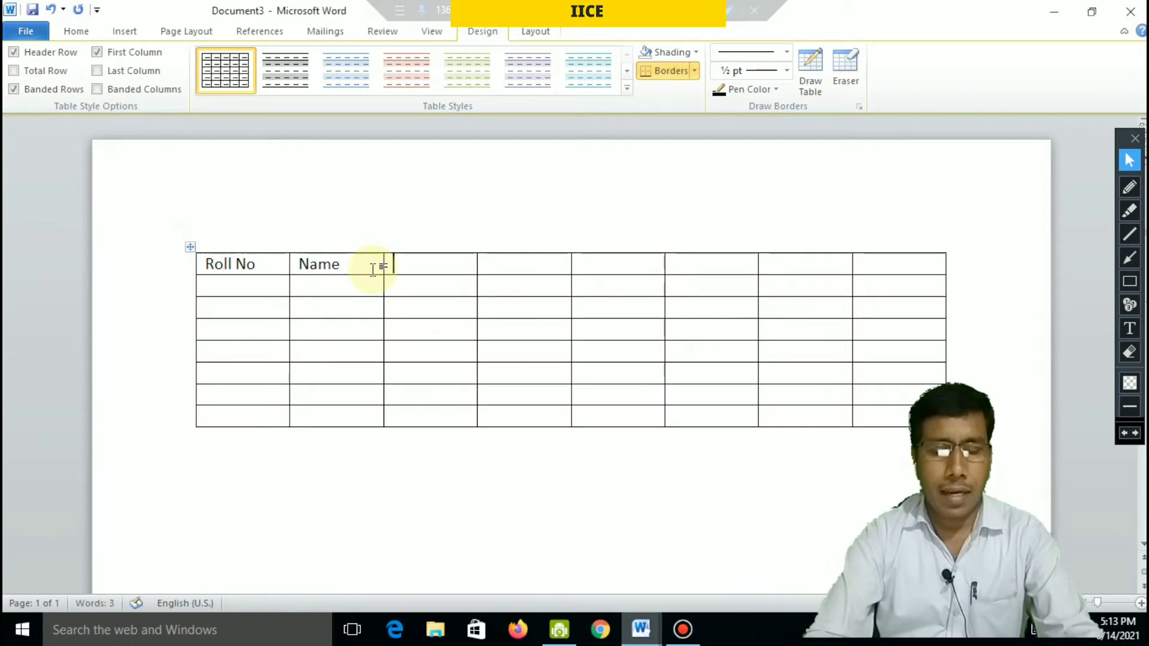
click(419, 263)
text(Fat)
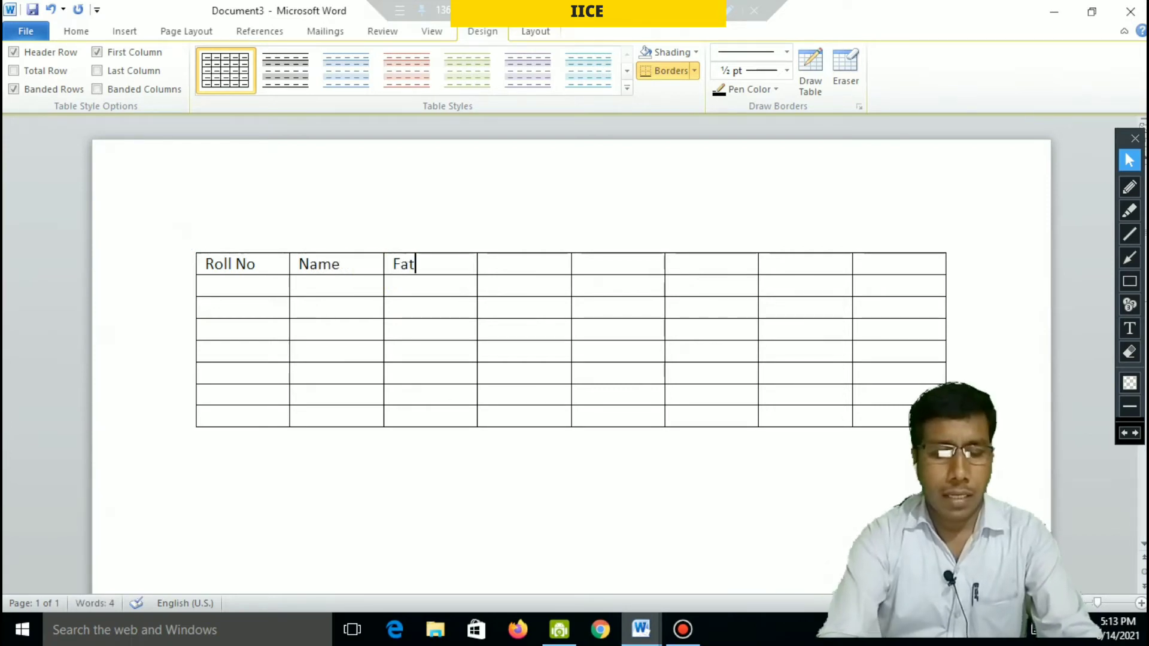
text(her)
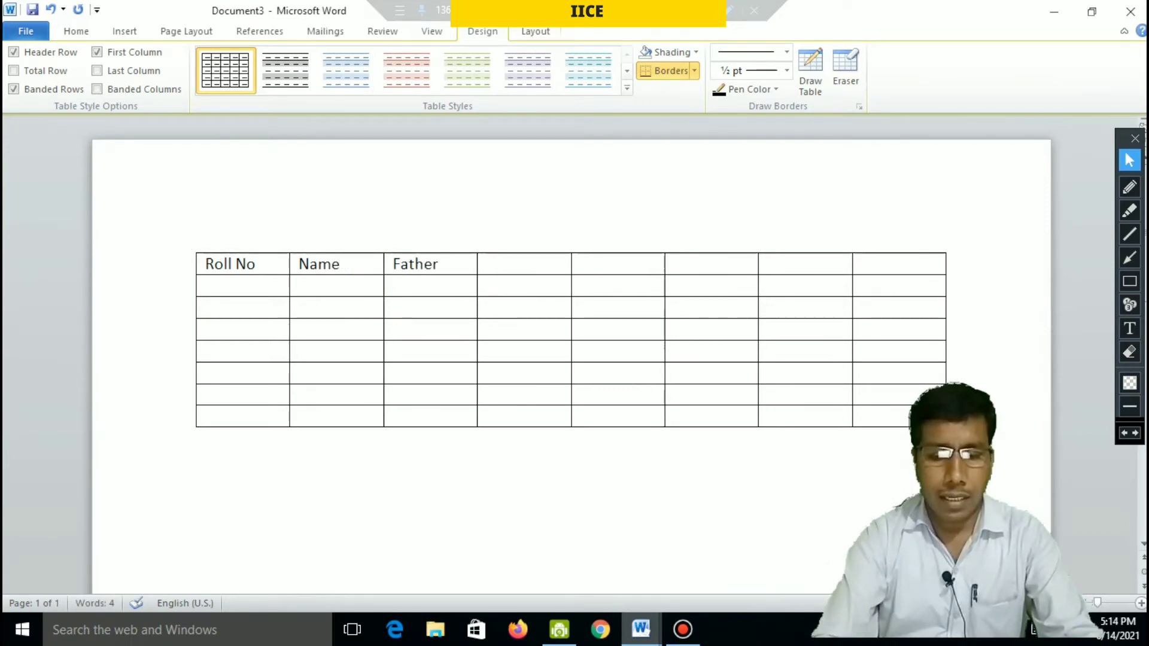
text('s)
text( N)
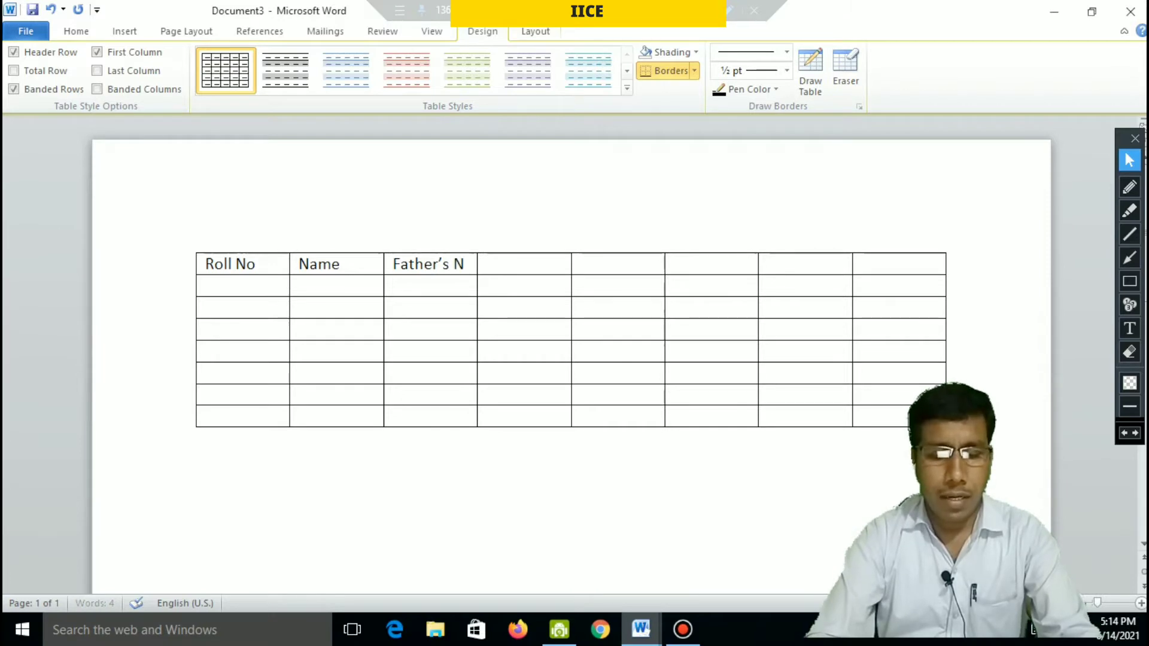
text(ame)
key(Tab)
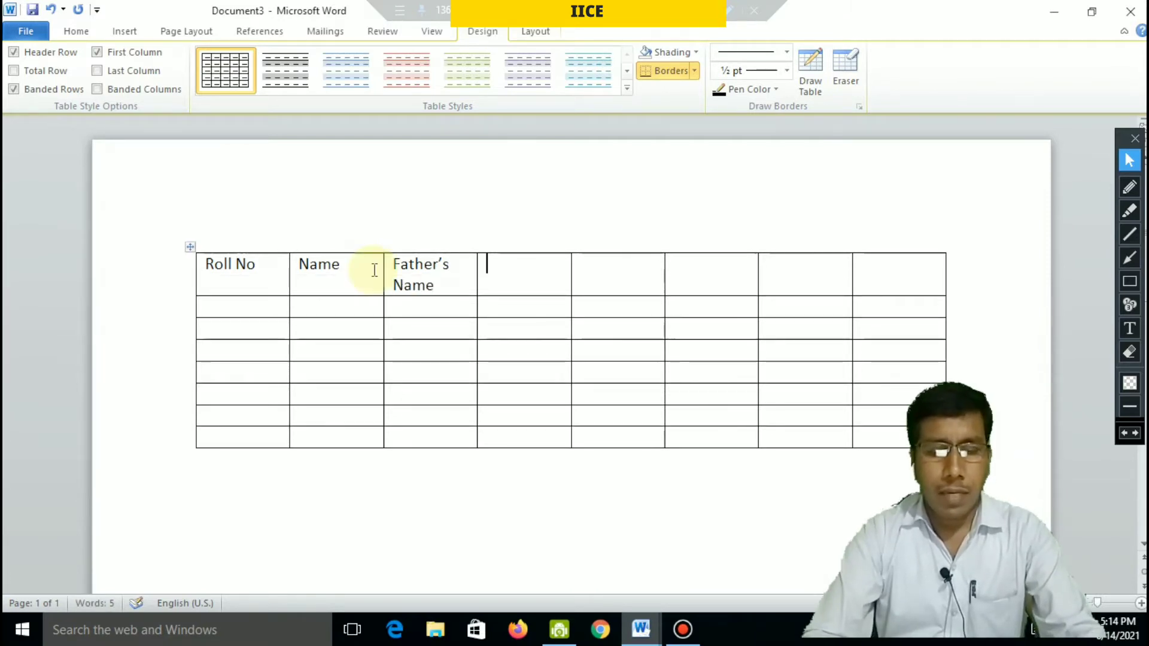
text(Hindi)
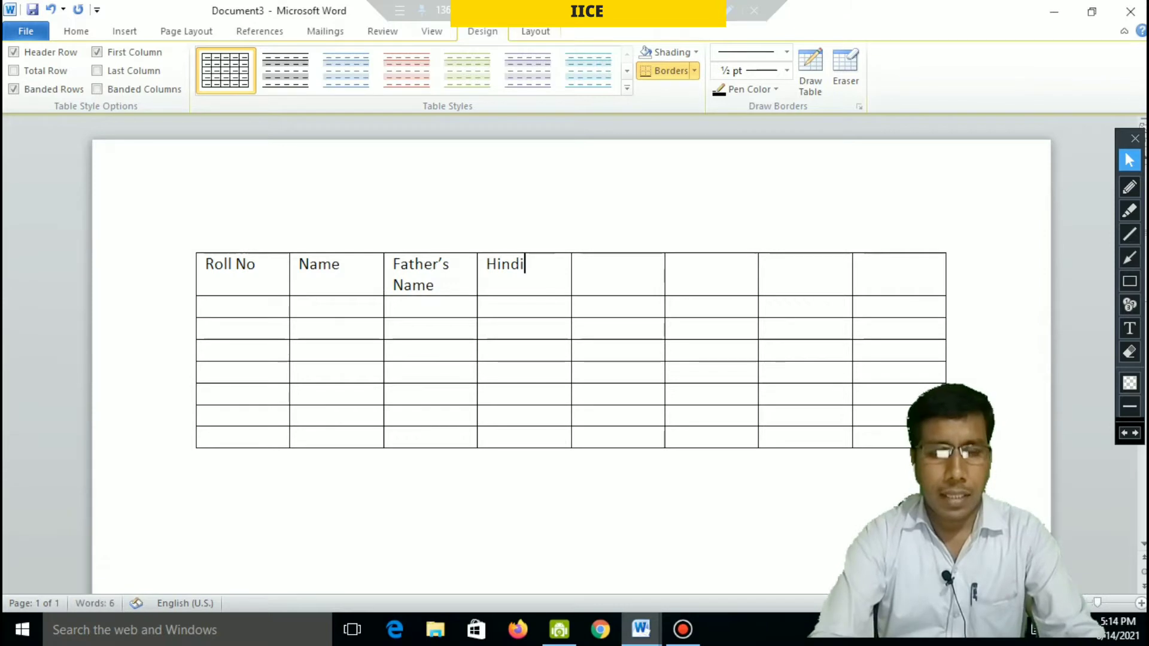
Add the remaining headings Math, Sanskrit, English and Science across the top row
key(Tab)
text(Math)
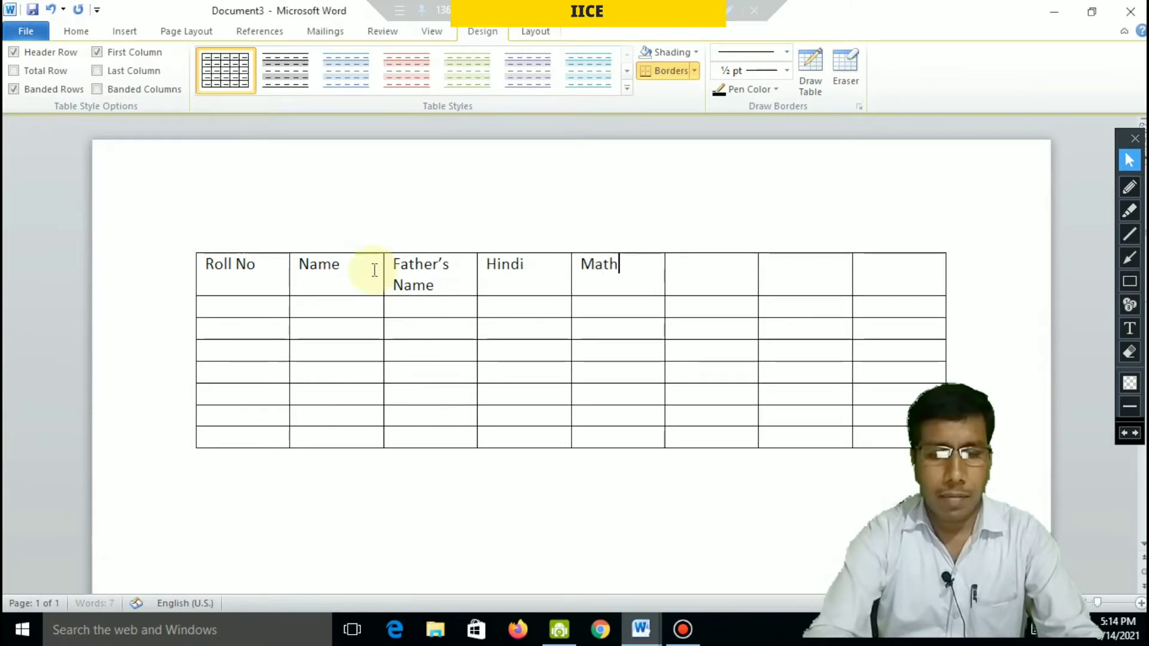
key(Tab)
text(Sans)
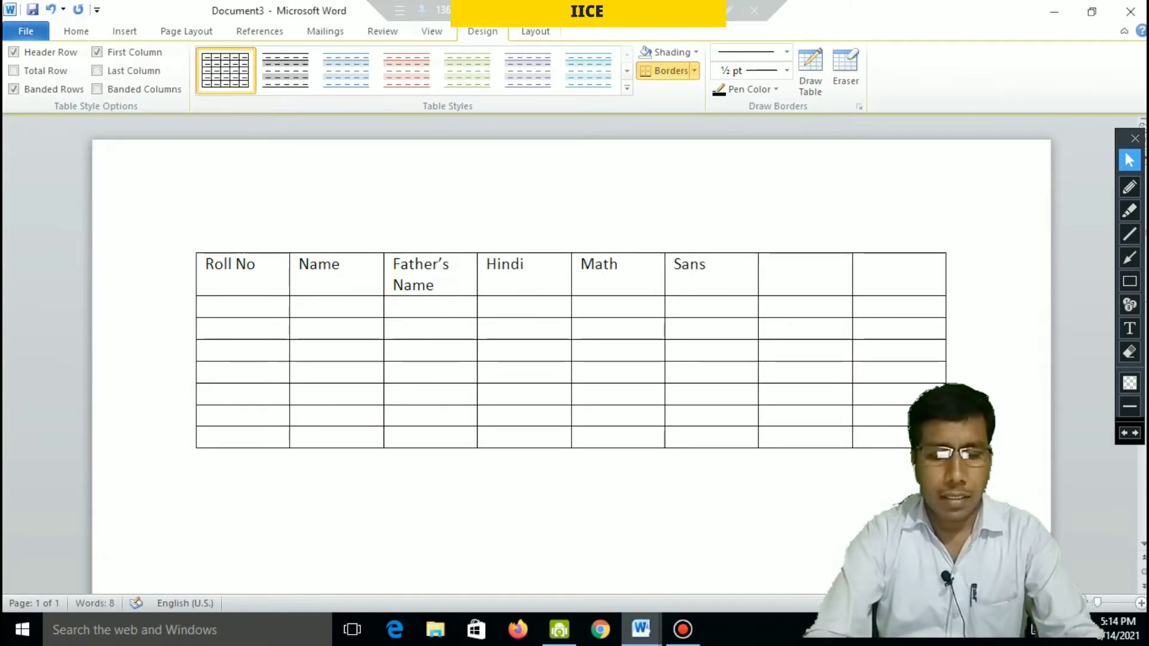
text(krit)
key(Tab)
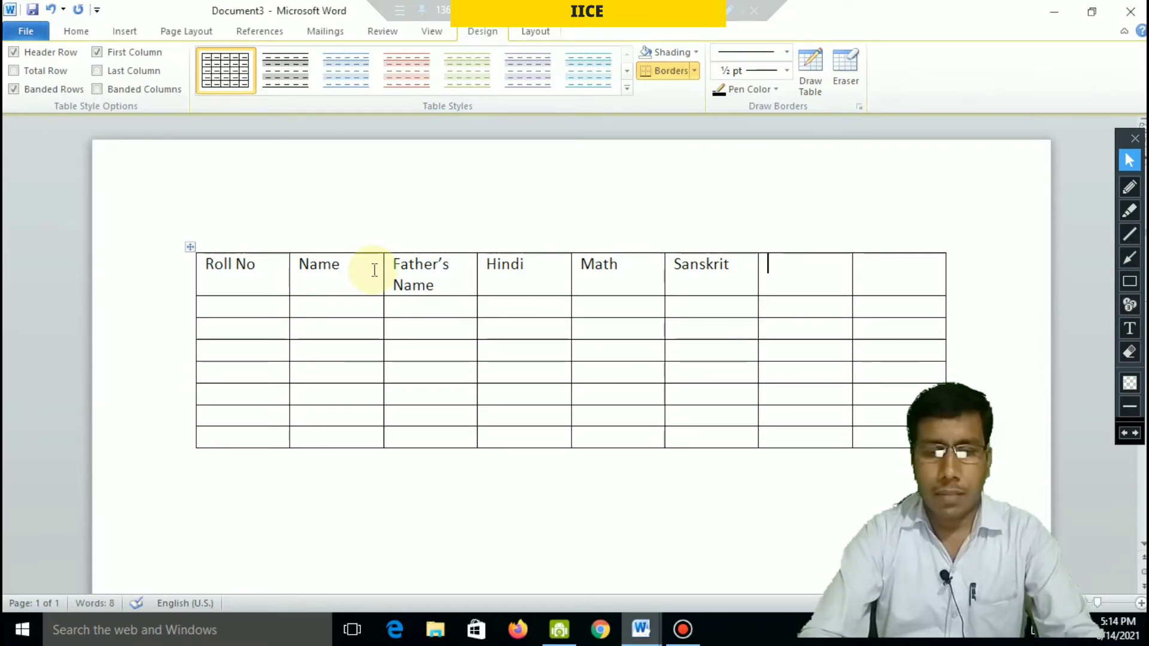
text(Engl)
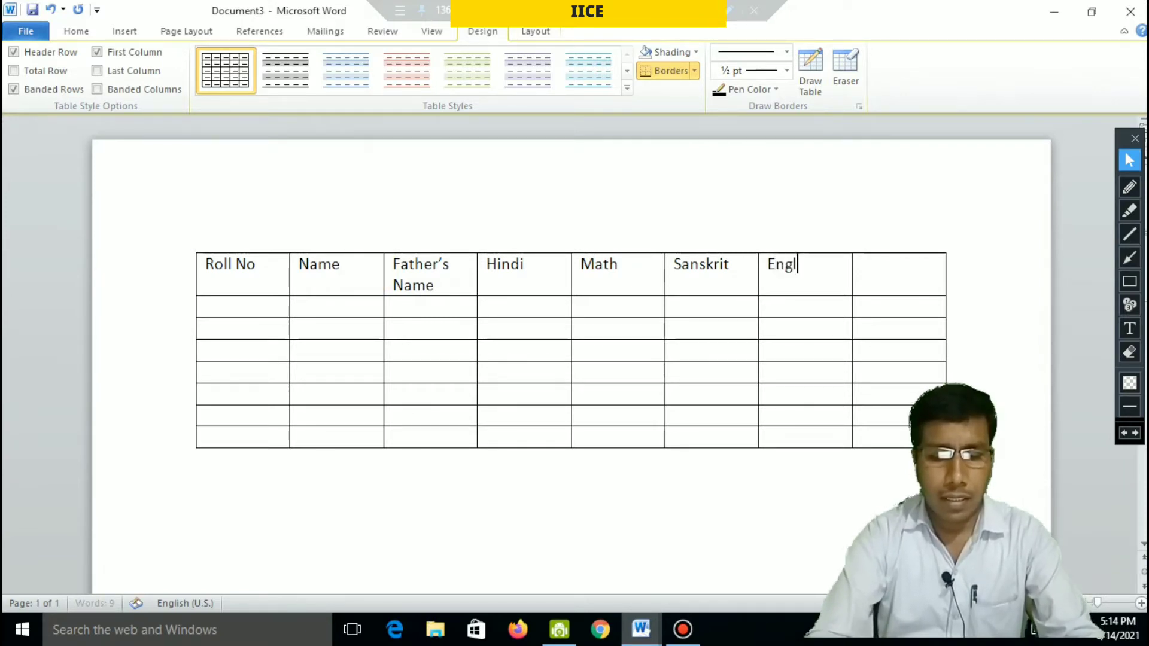
text(ish)
key(Tab)
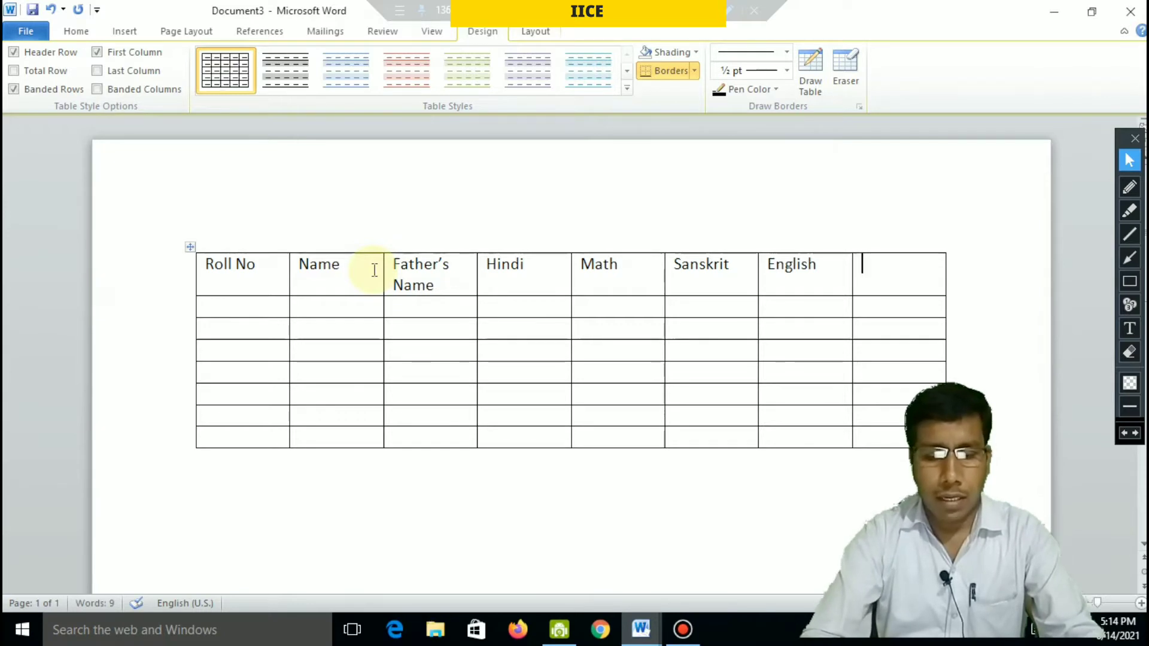
text(Science)
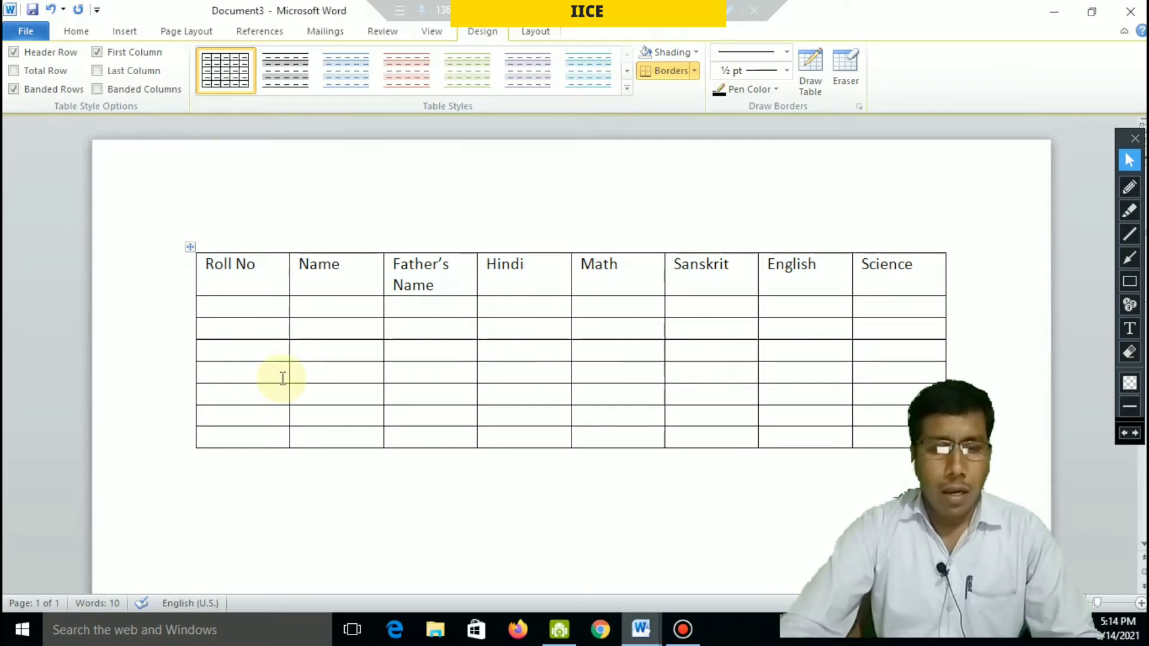
click(236, 314)
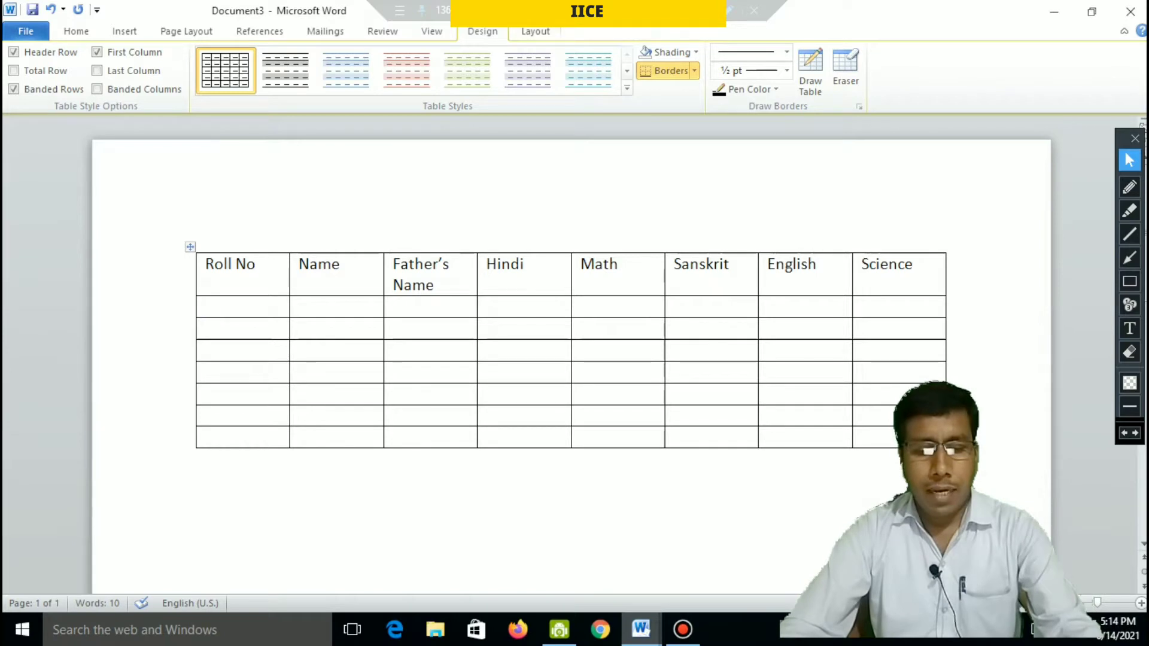
Enter roll number 101, the student's name and the father's name in the first data row
text(101)
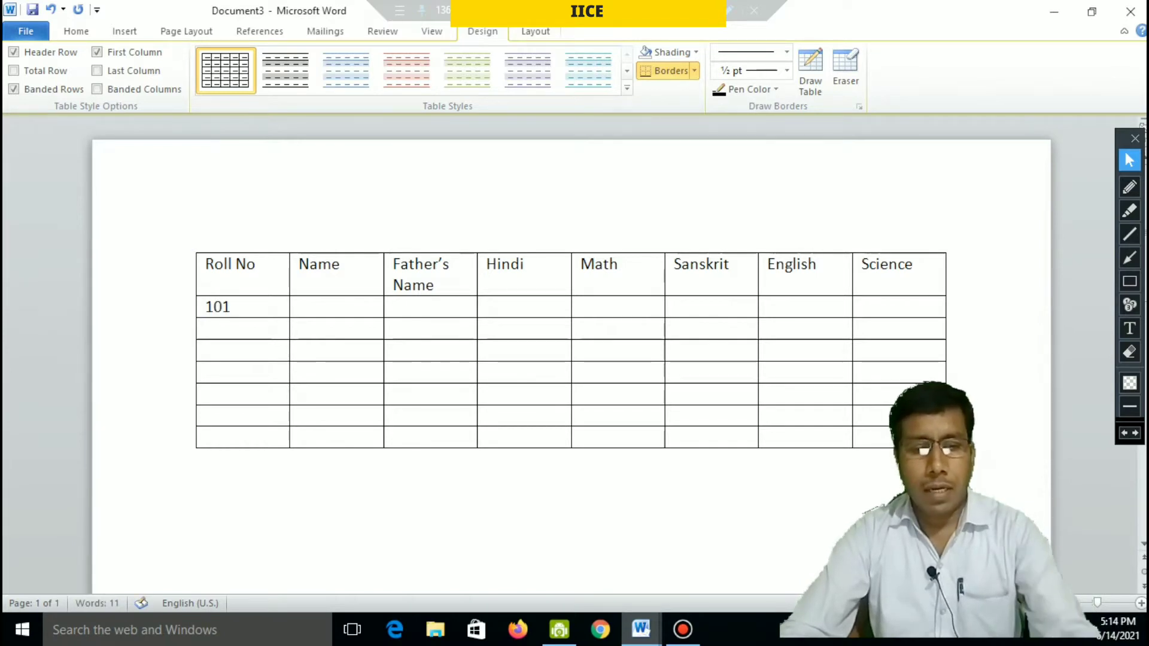
click(333, 305)
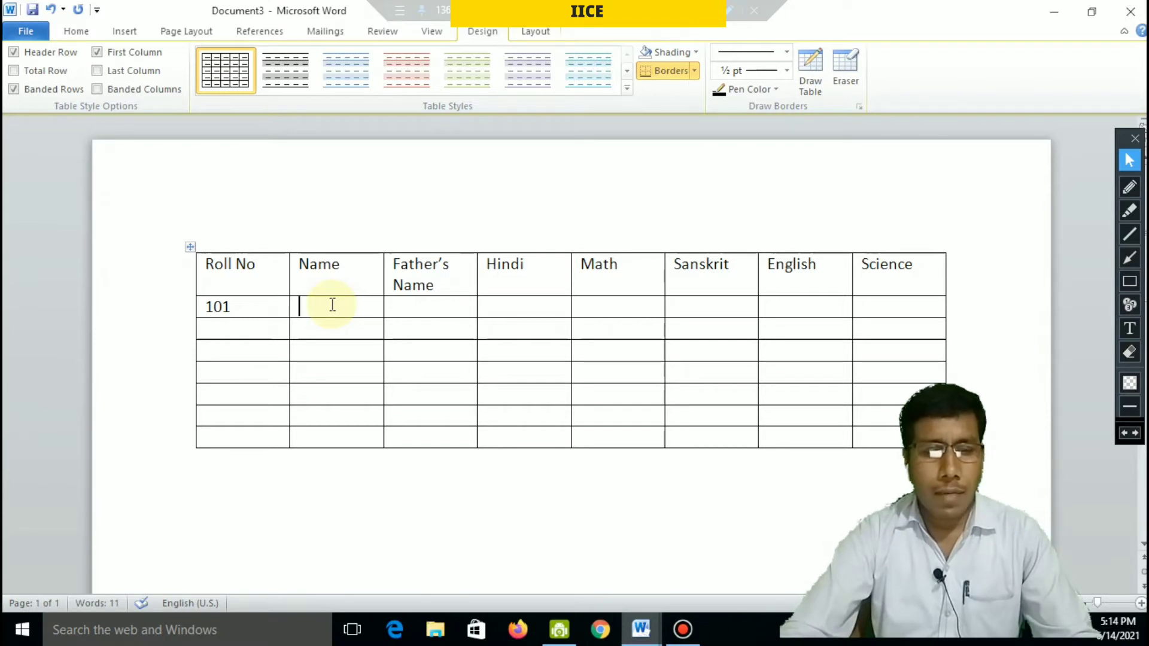
text(kamal)
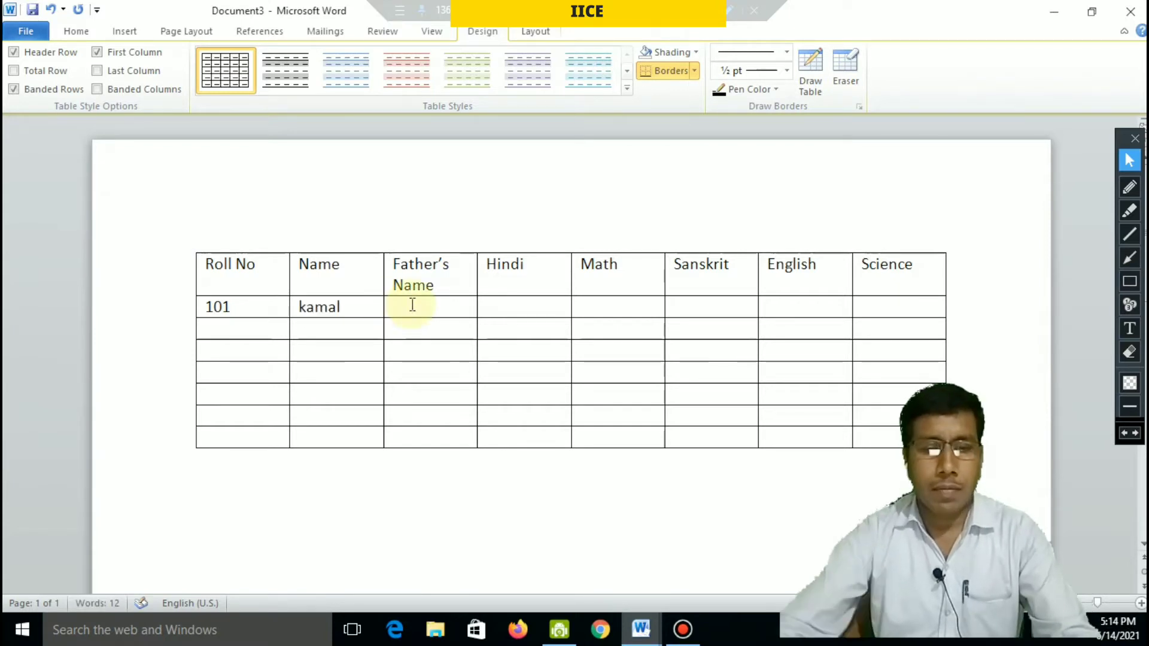
key(Tab)
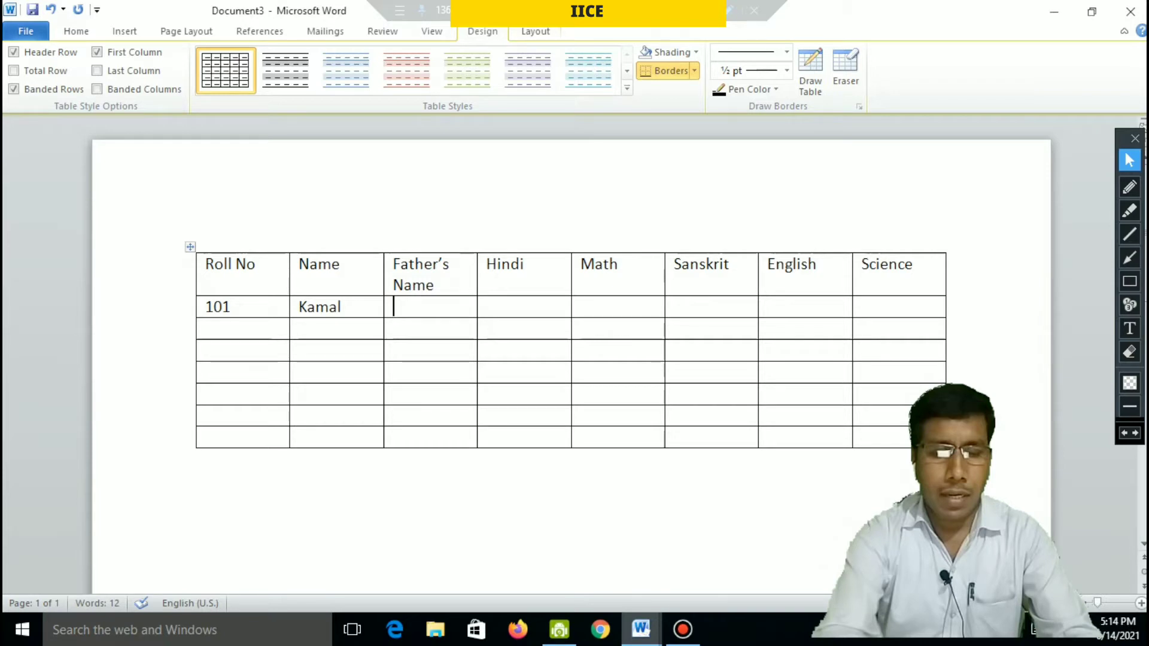
text(Hariram)
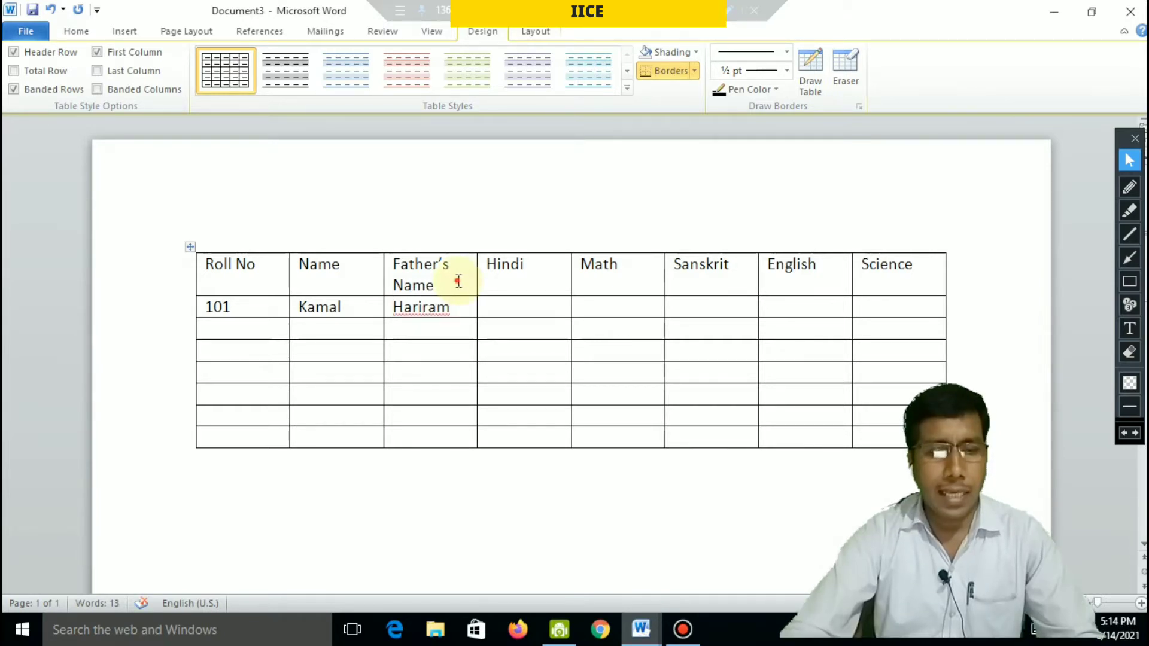
click(460, 280)
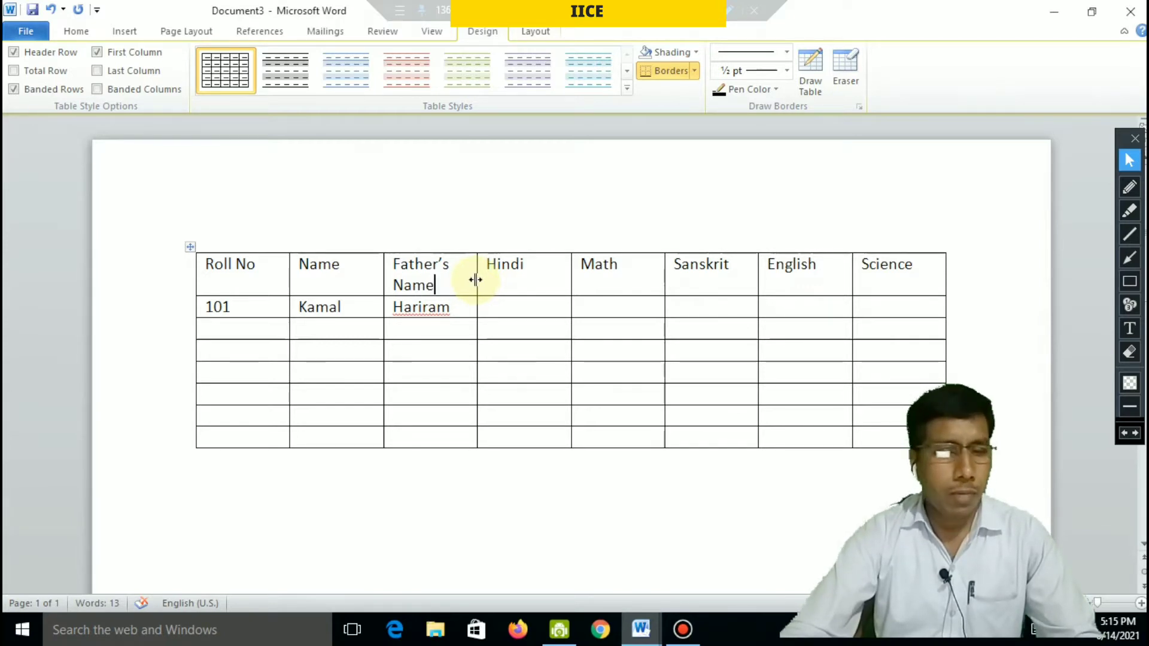
Drag column borders to widen Father's Name and narrow Hindi, undoing a stray row-height change
drag(475, 279, 536, 279)
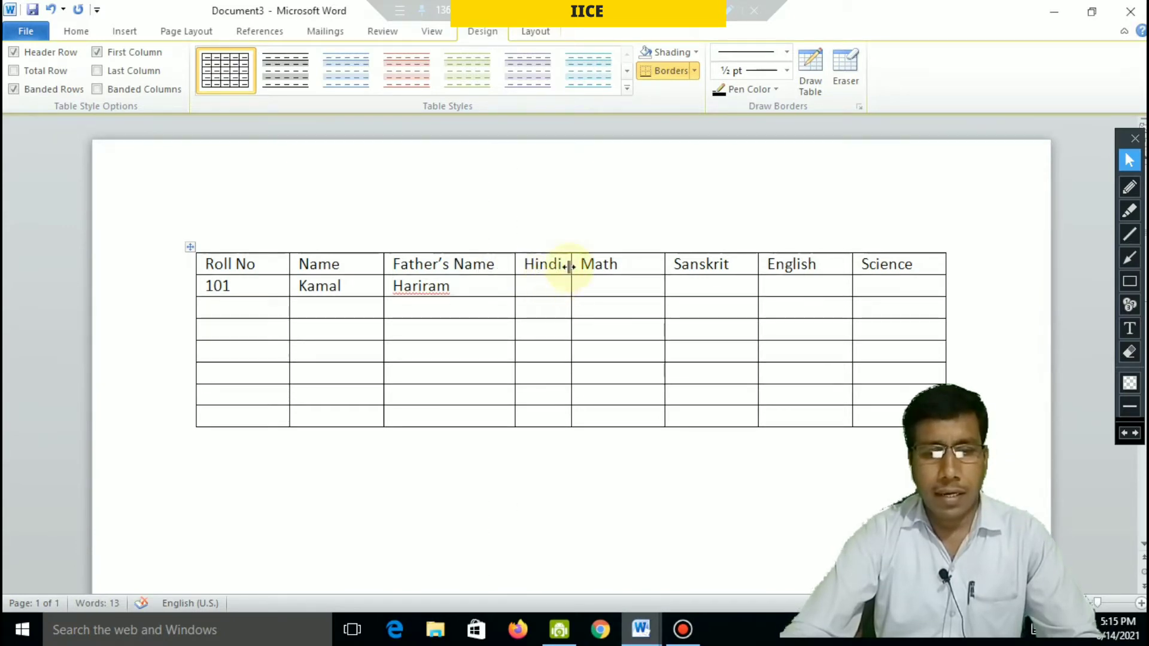
drag(569, 264, 610, 264)
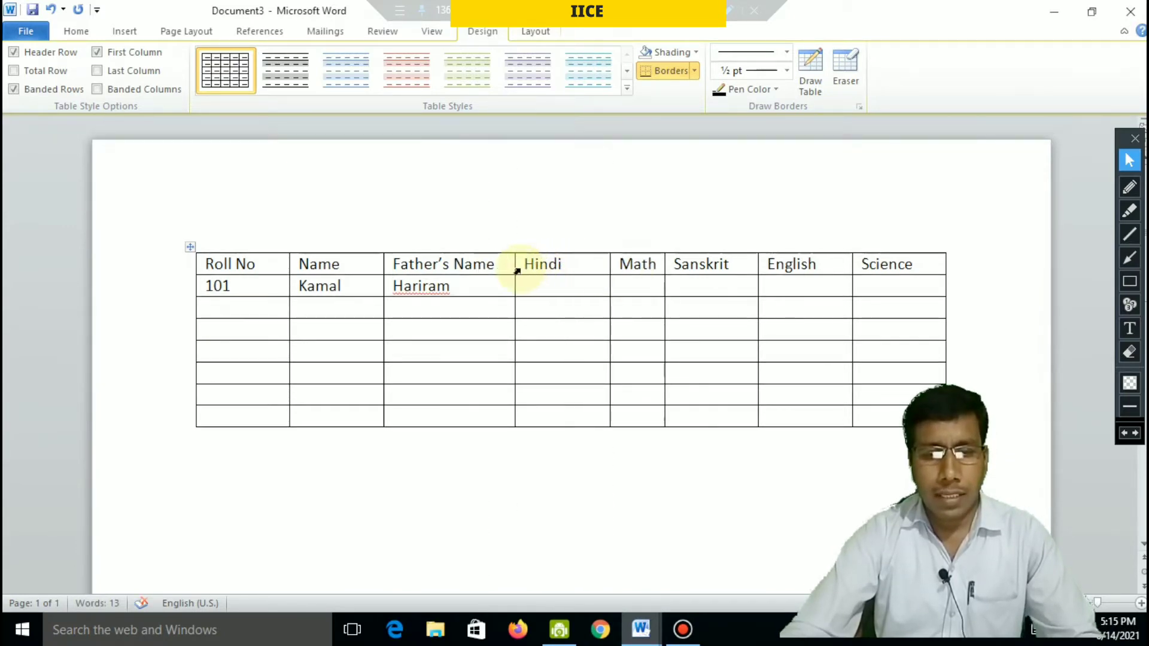
drag(514, 265, 556, 263)
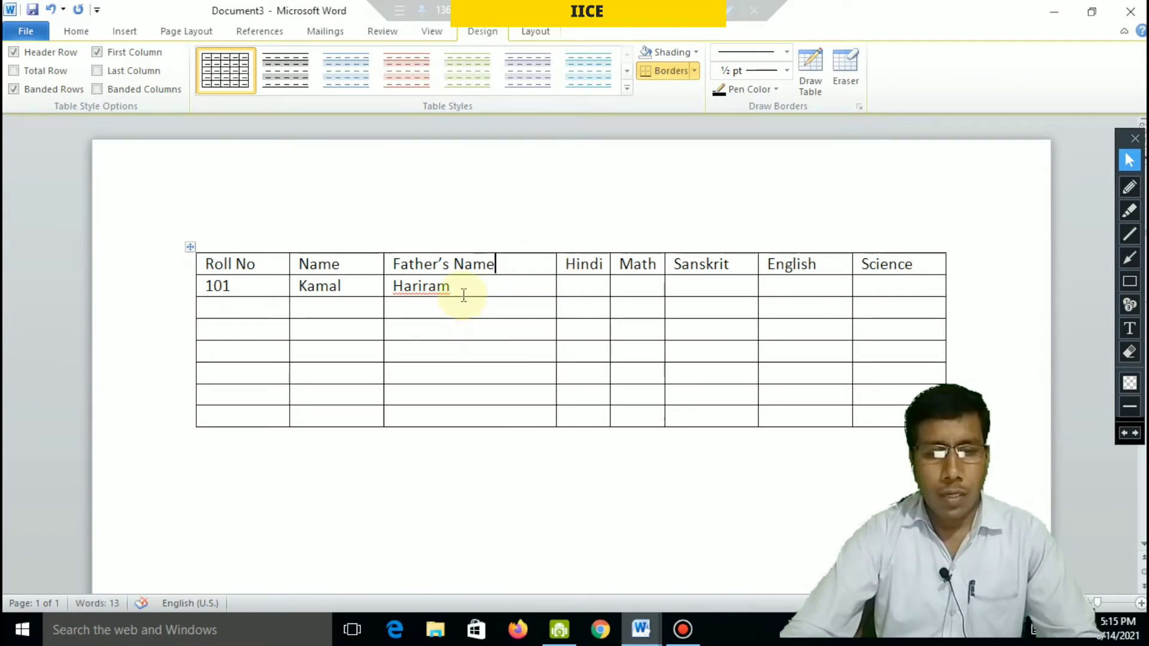
drag(461, 296, 464, 323)
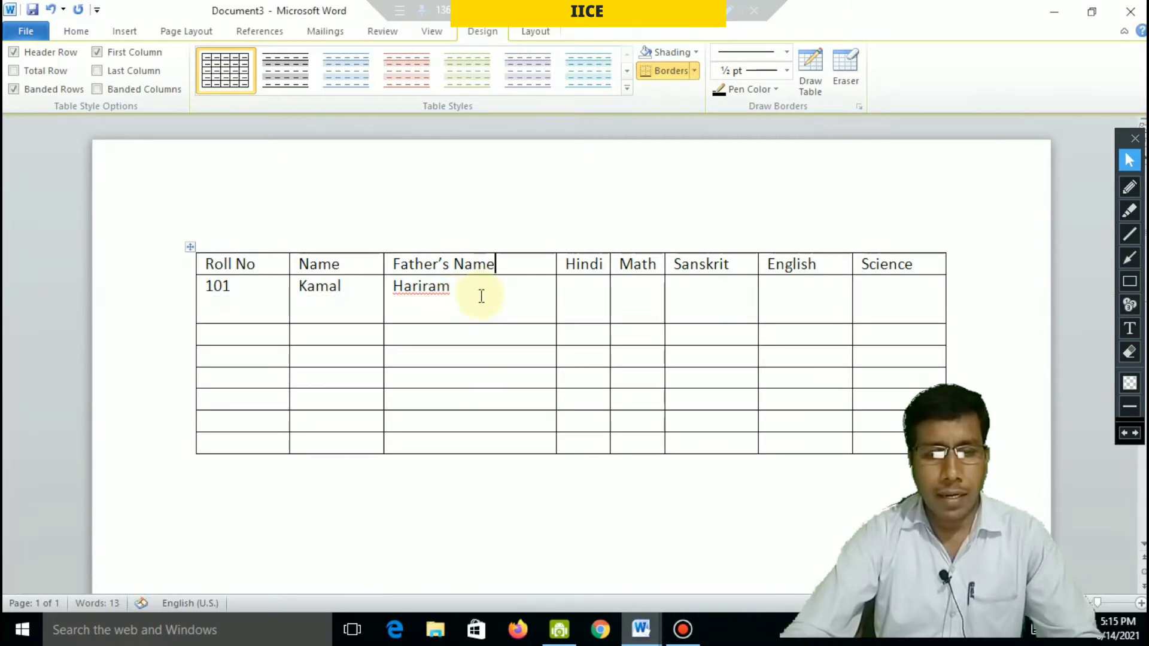
key(ctrl+z)
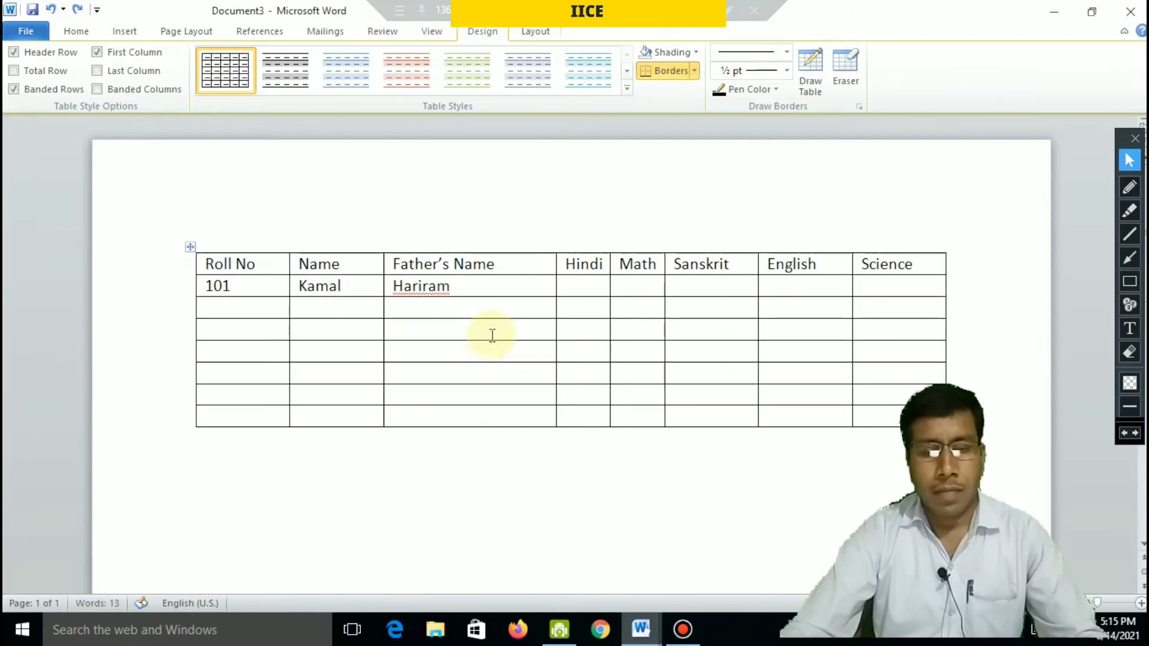
Enter Hindi 78, Math 76, Sanskrit 98, English 66 and Science 66 for roll 101
click(579, 286)
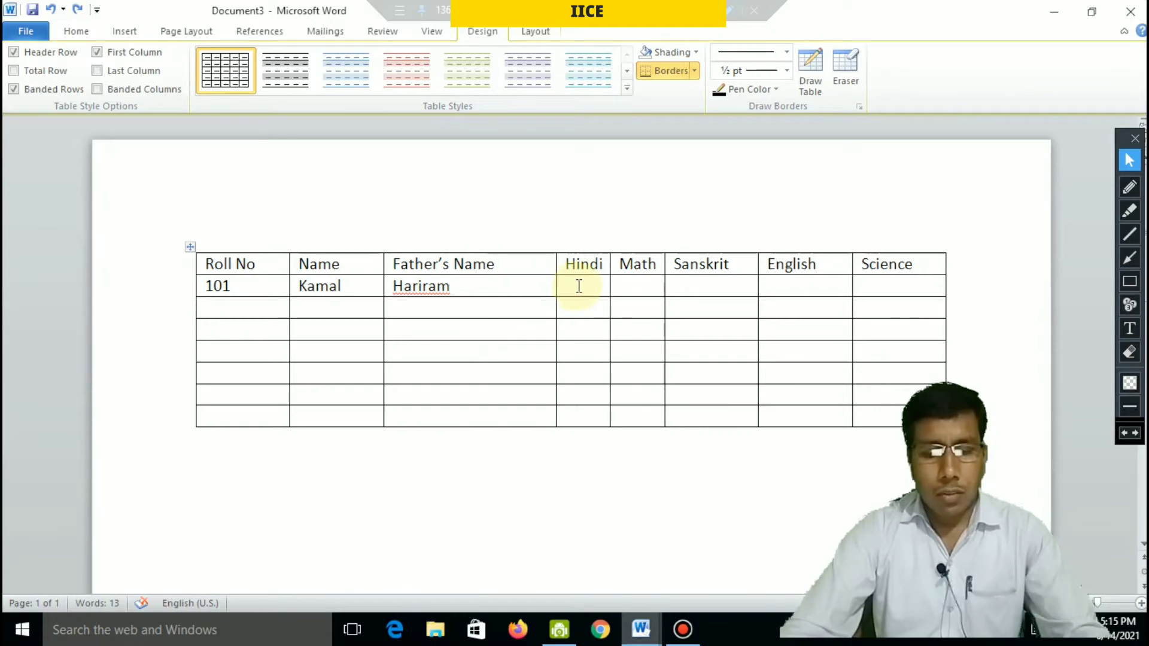
text(78)
click(626, 289)
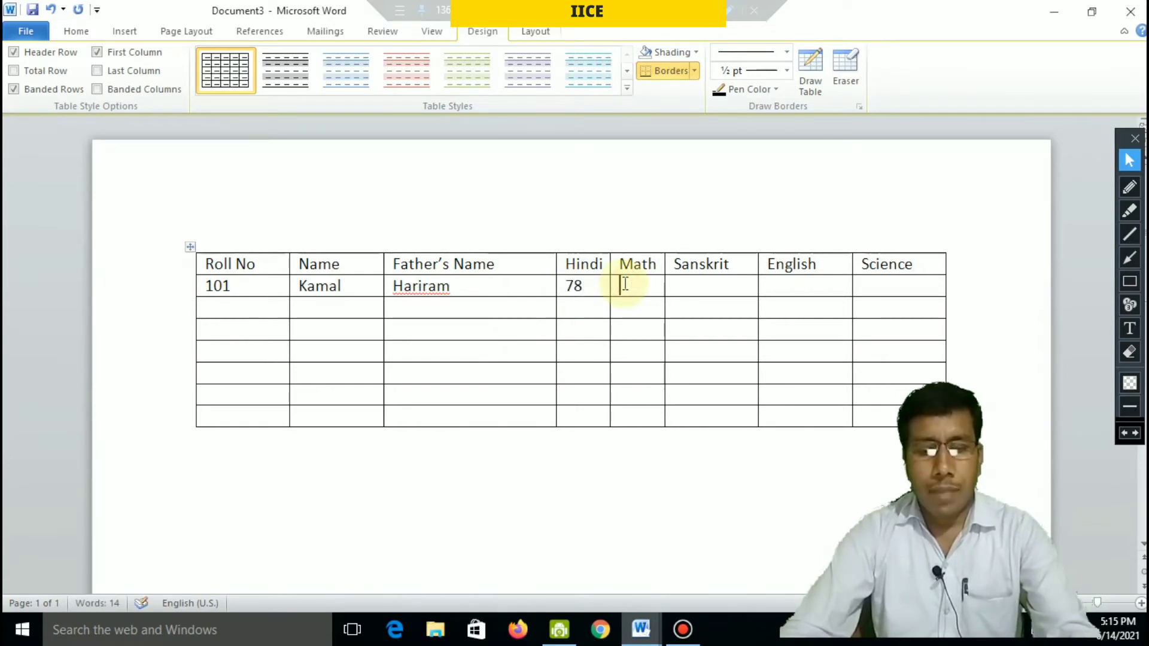
text(76)
click(687, 291)
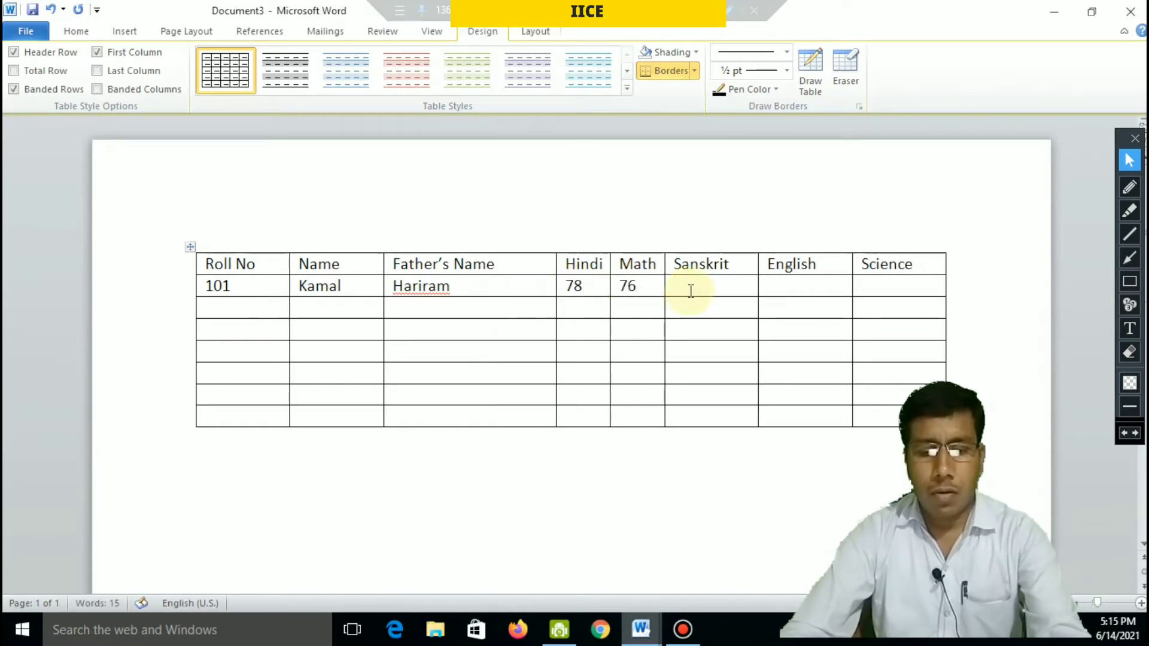
text(98)
click(798, 290)
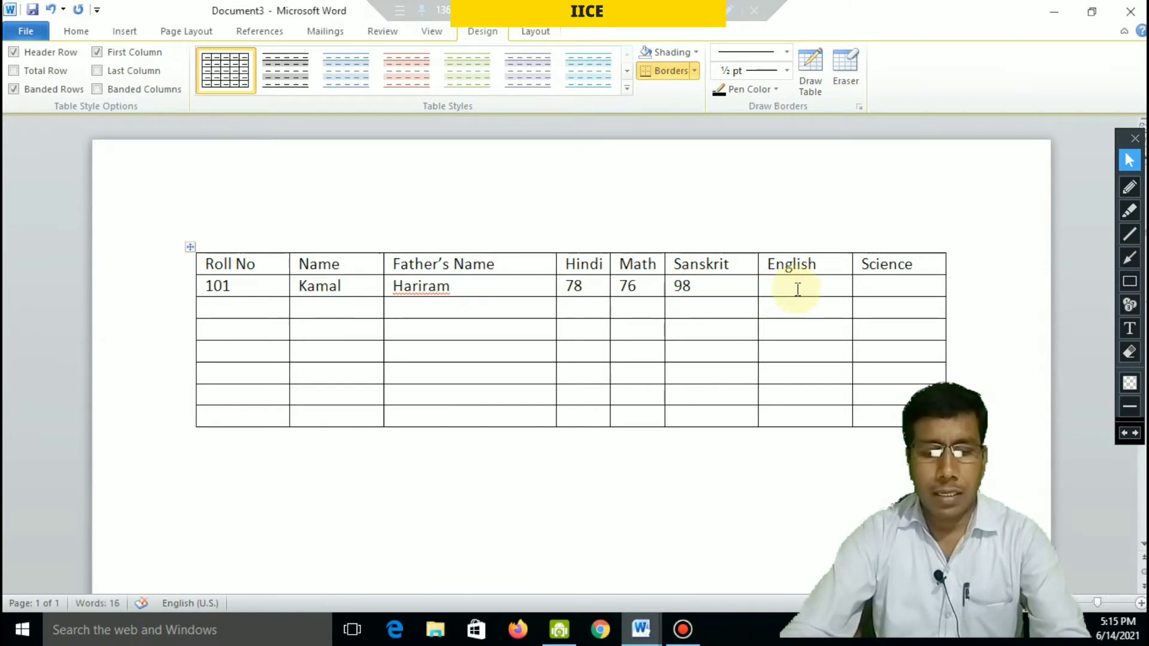
text(66)
click(889, 286)
text(66)
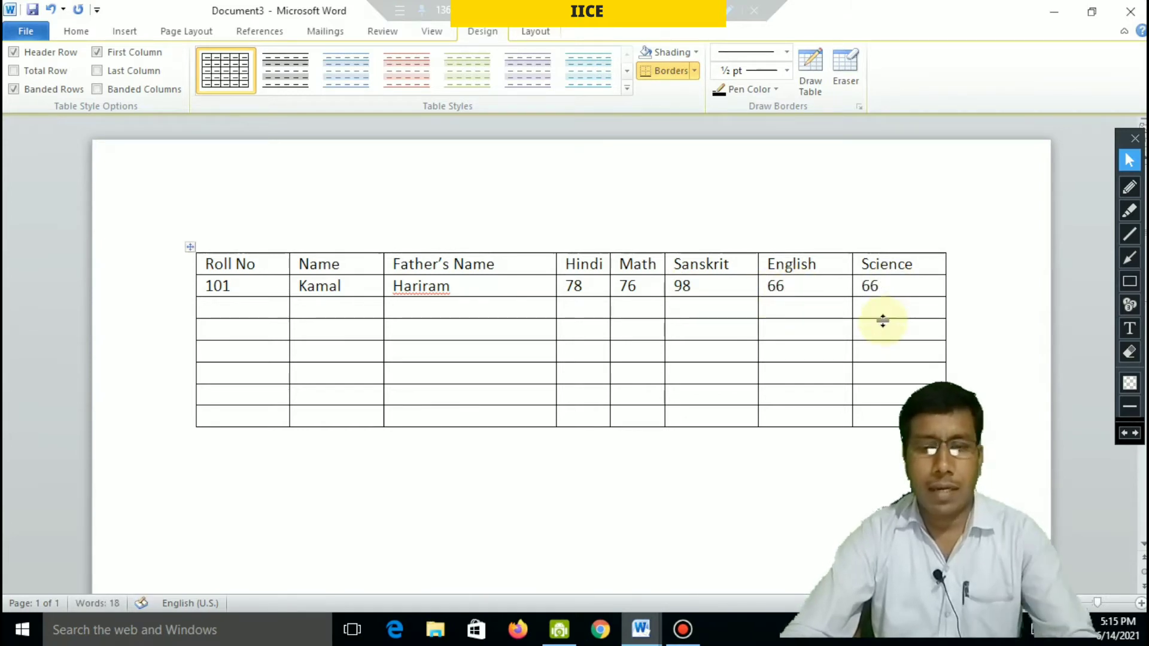
click(257, 310)
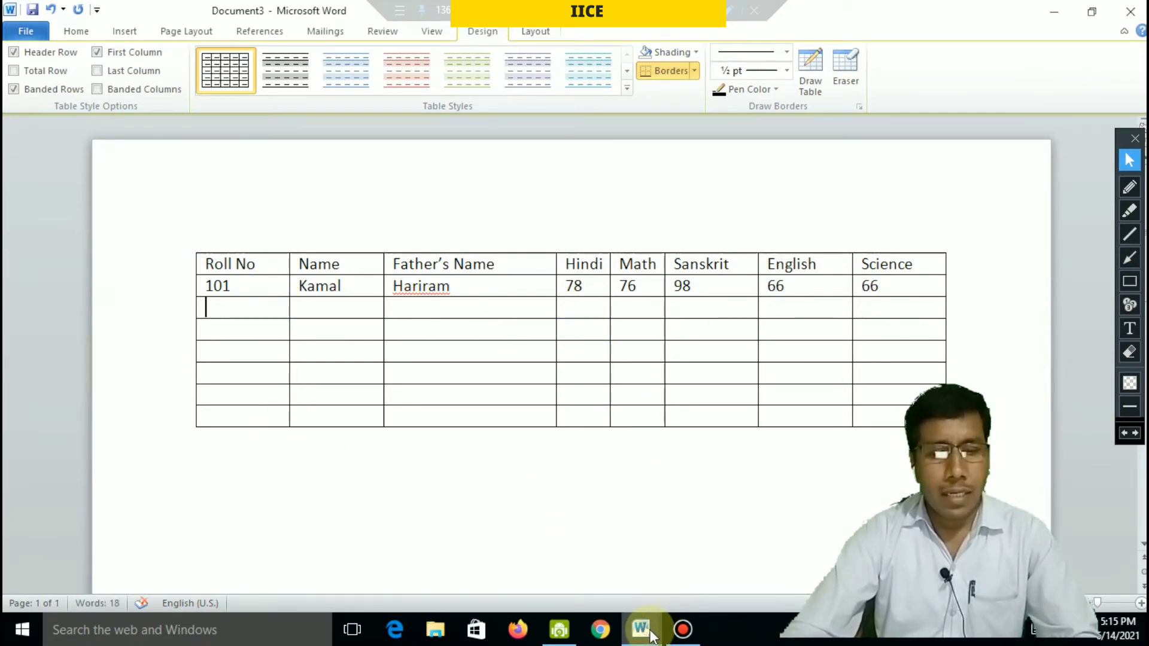
Switch to the 'table 1' document holding the completed marks table
click(819, 572)
click(640, 629)
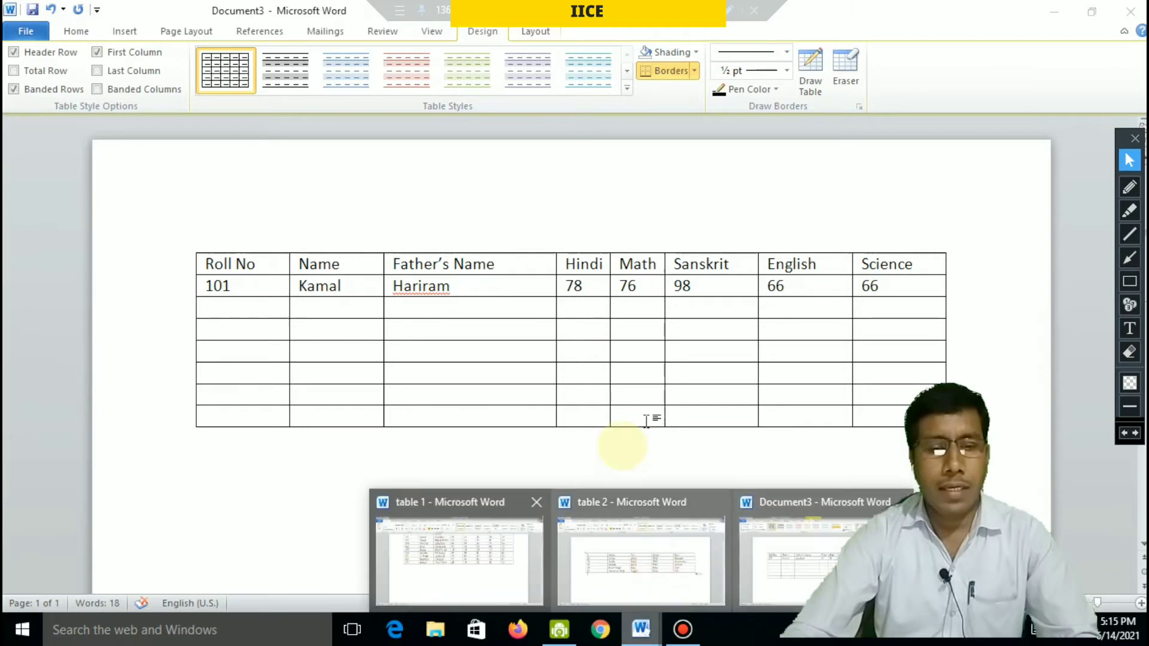
click(640, 562)
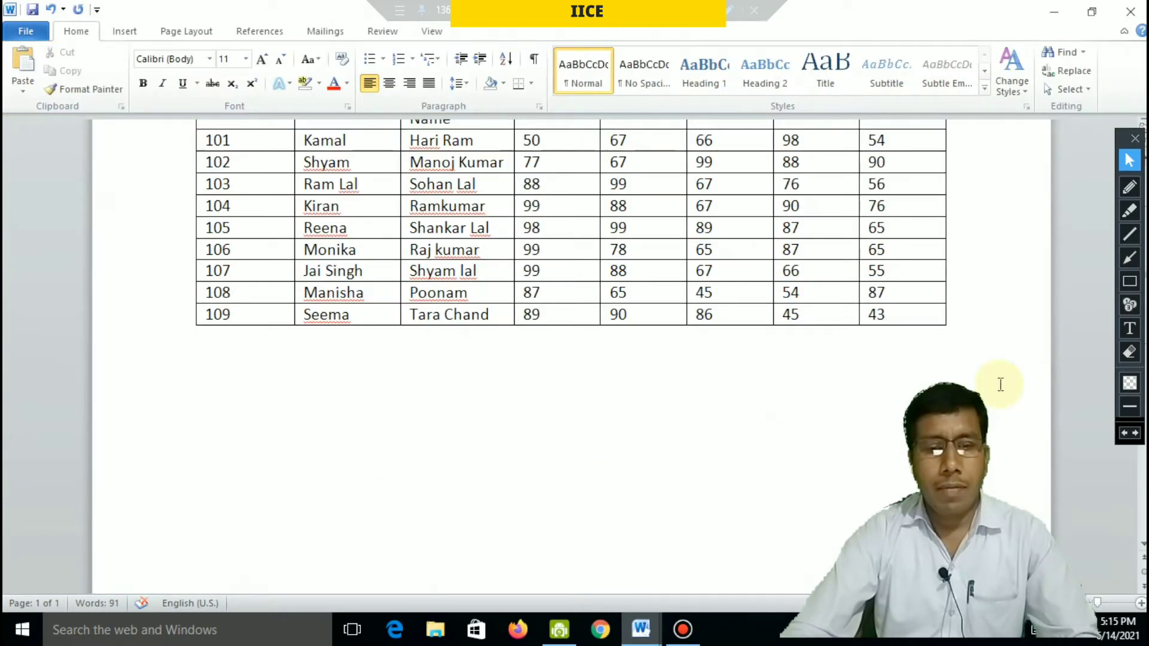
scroll(849, 364, up, 3)
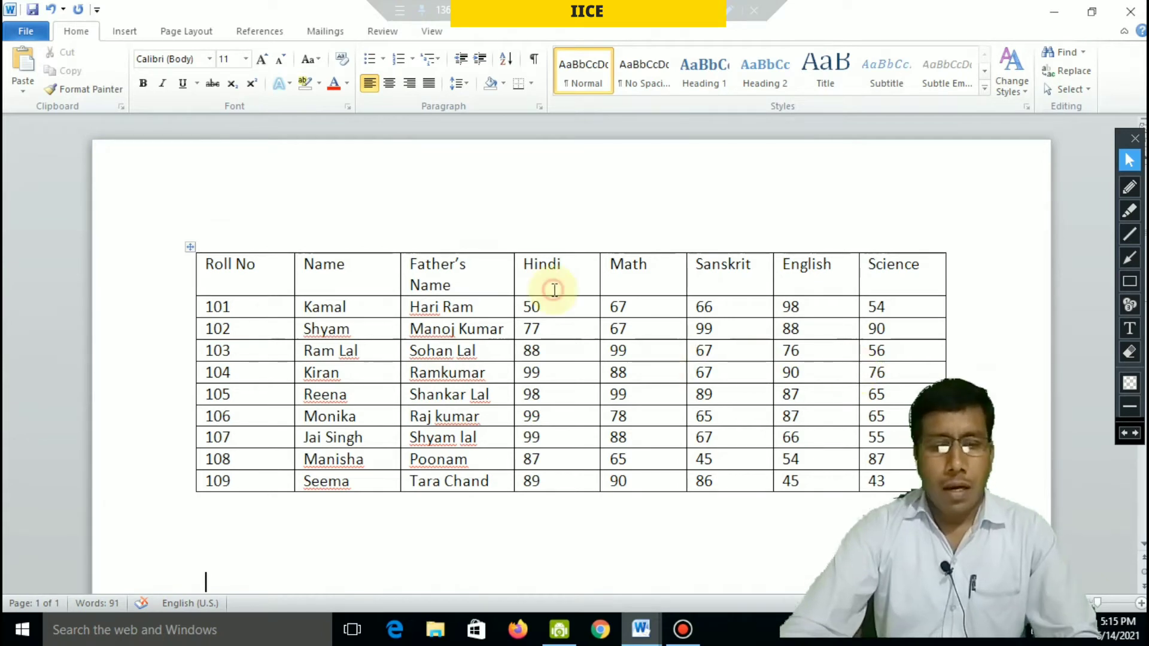
Widen the Father's Name column so its heading fits on one line, then show table styles
click(513, 285)
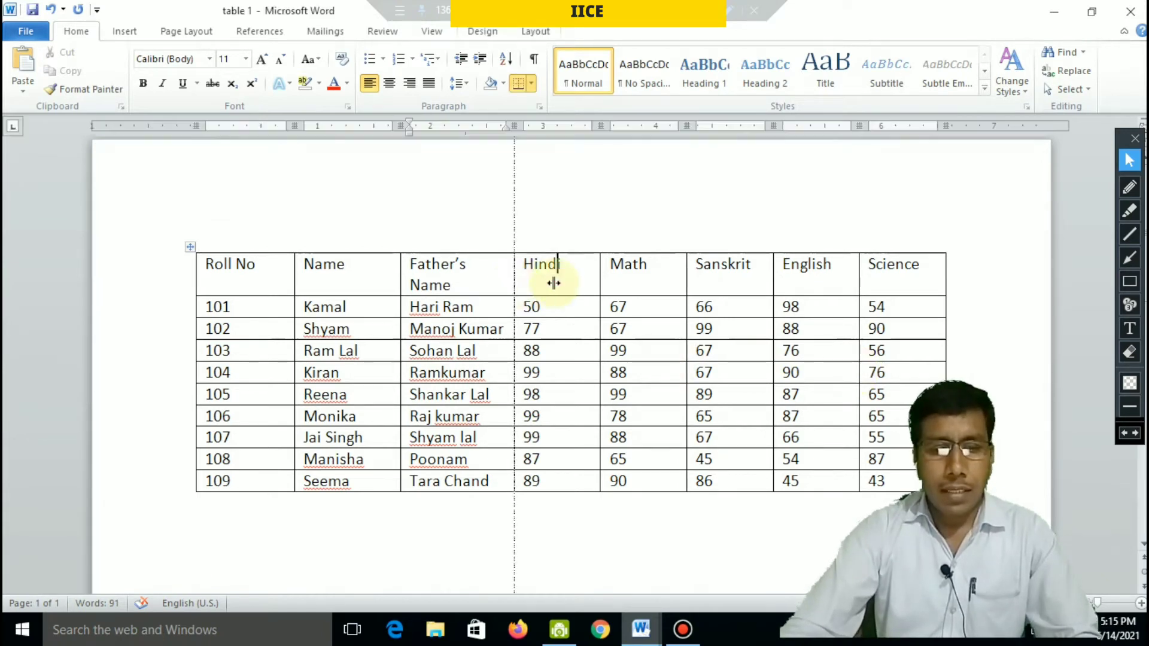
drag(553, 283, 547, 285)
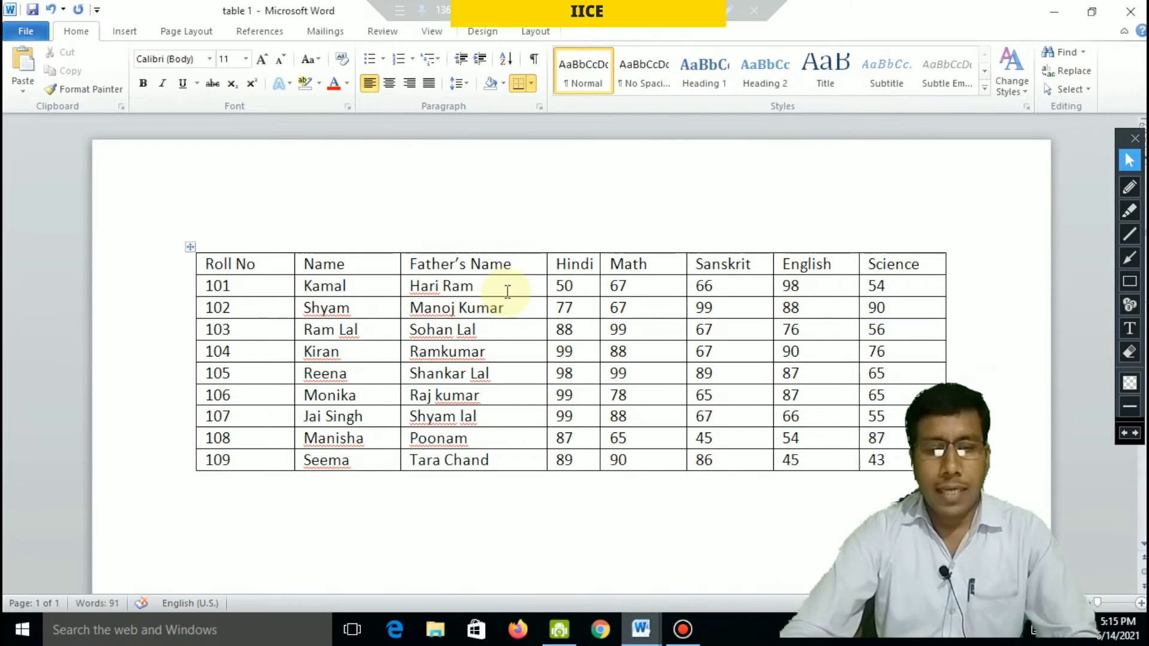
click(508, 289)
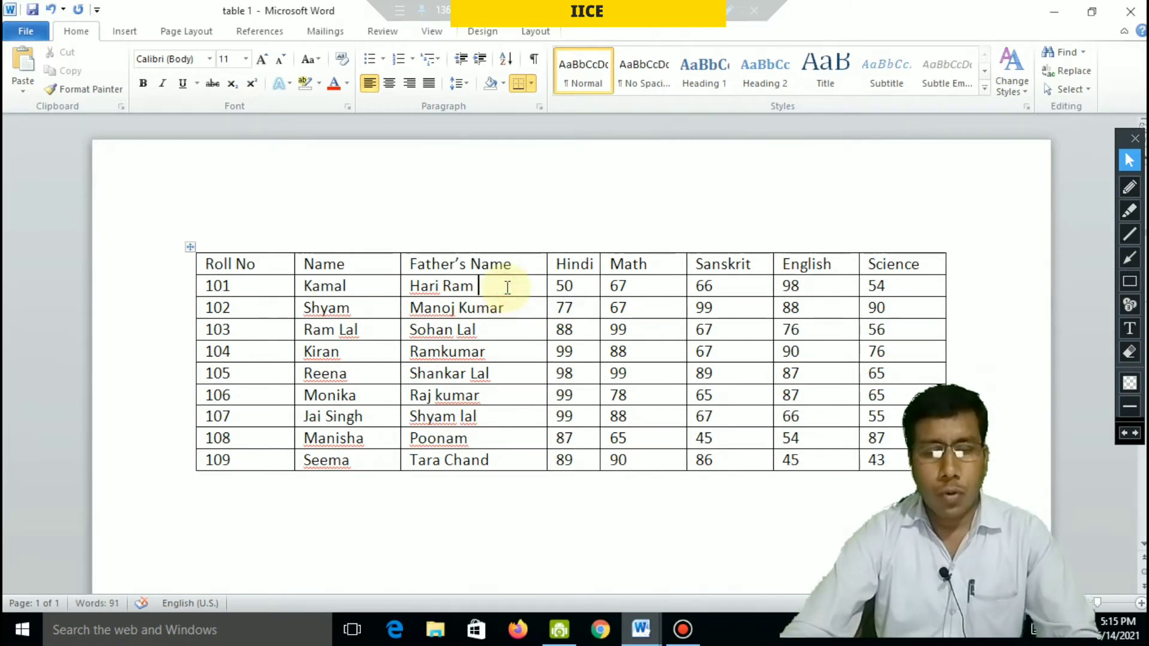
click(487, 329)
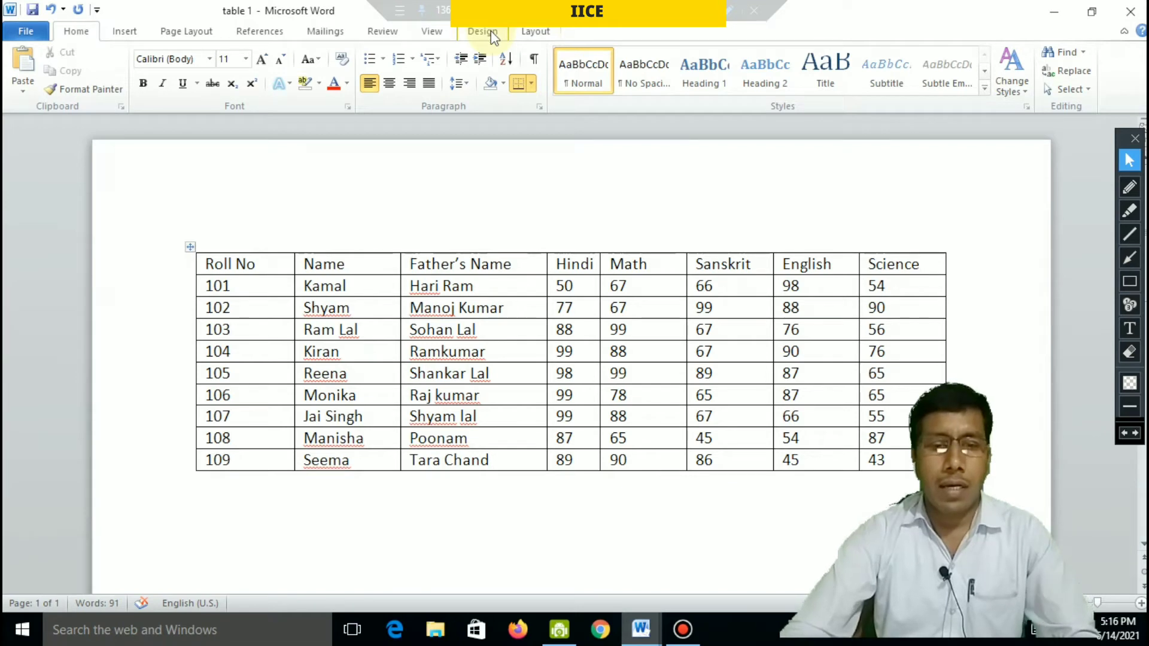
click(513, 285)
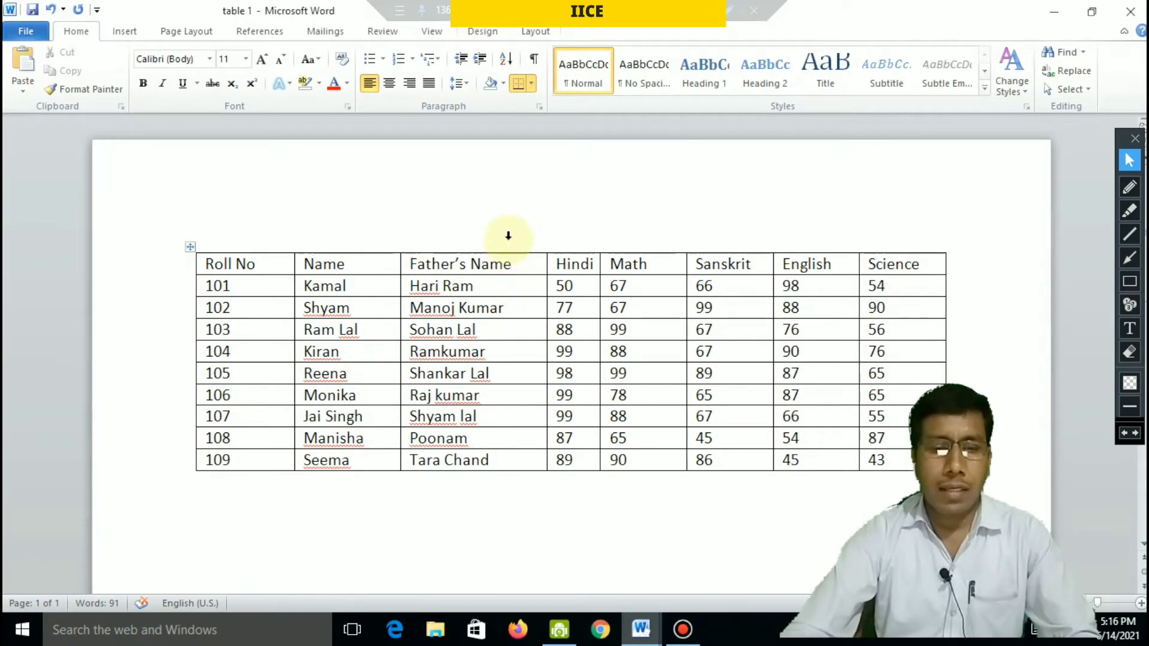
click(540, 519)
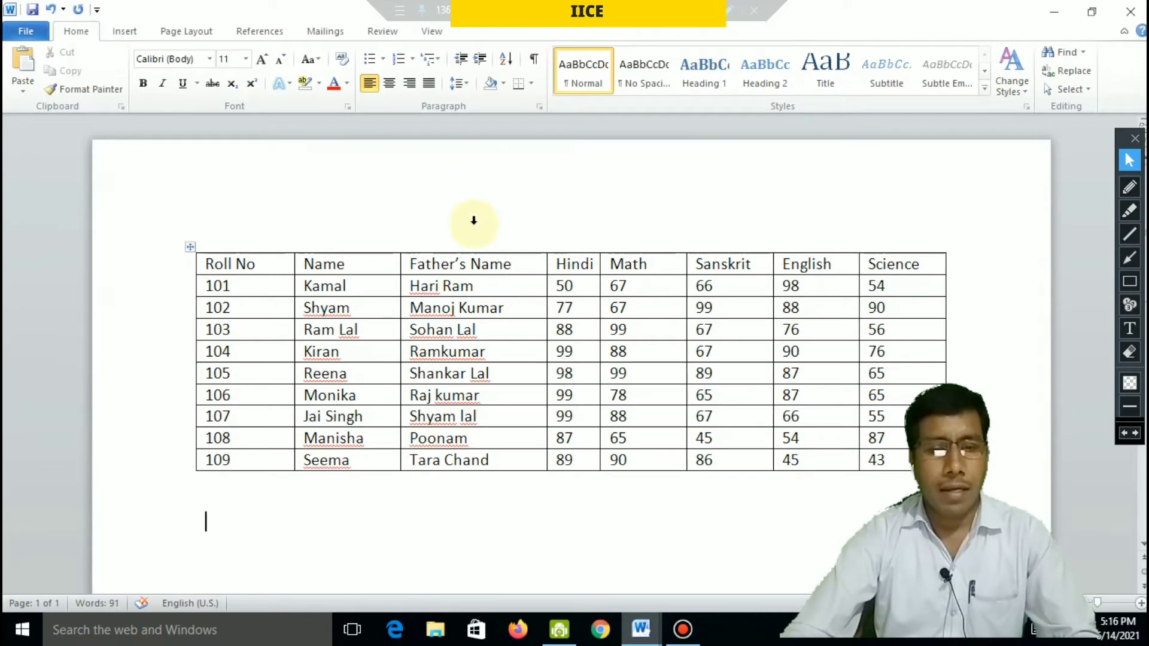
click(504, 288)
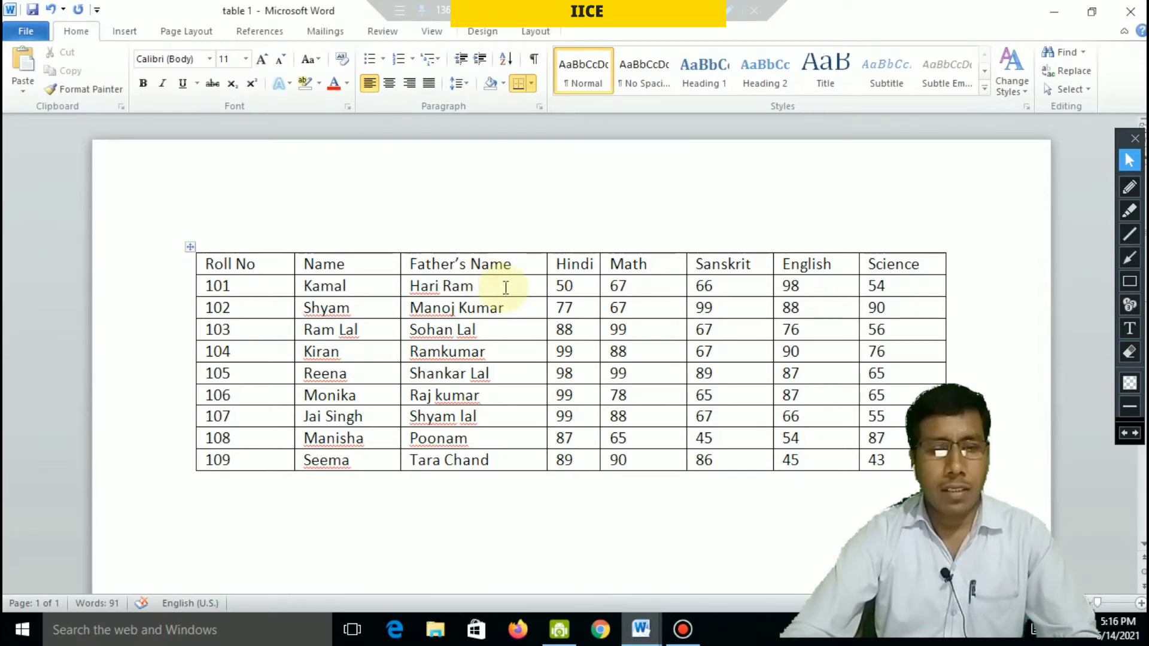
click(485, 36)
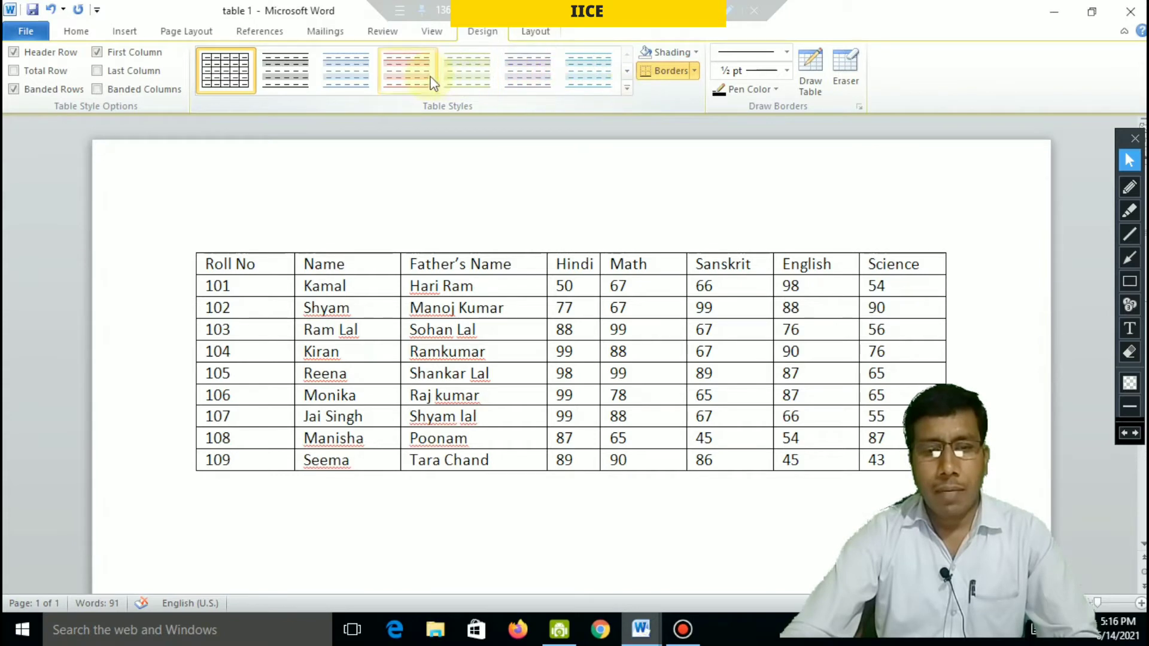
click(431, 82)
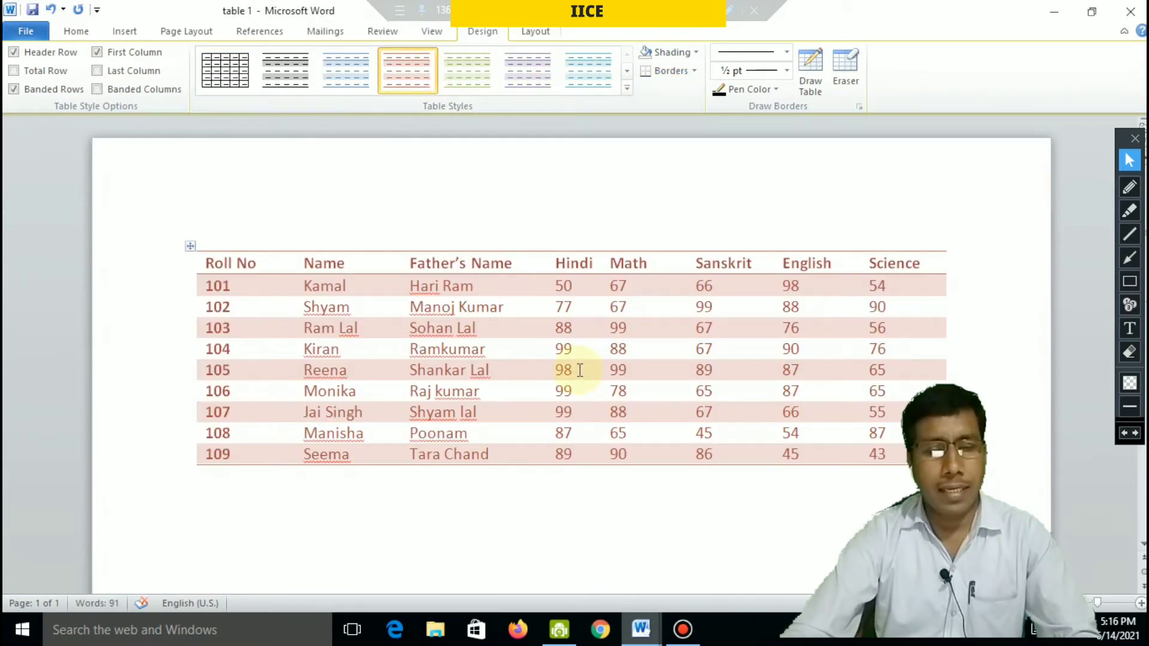
click(627, 88)
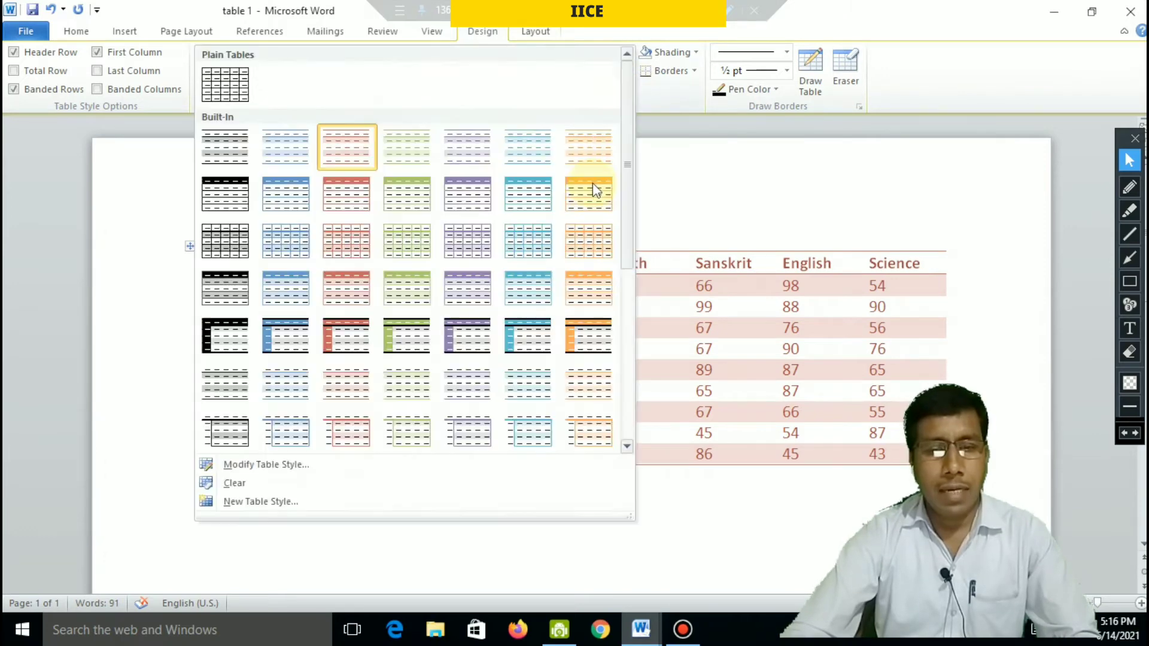
click(592, 192)
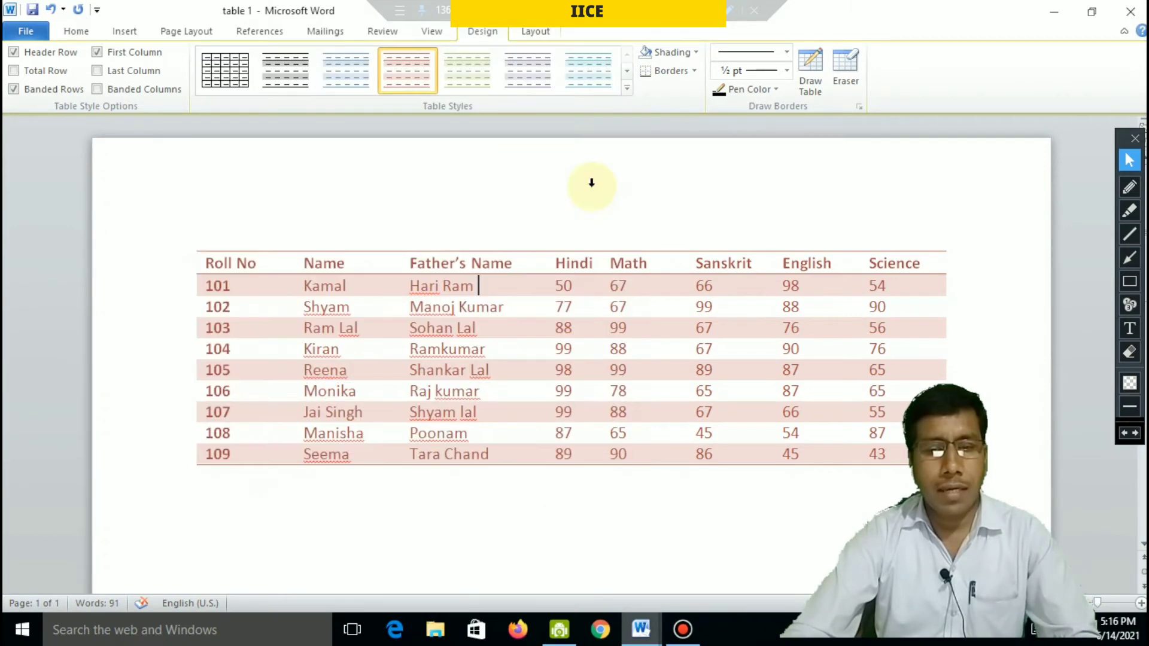
click(627, 89)
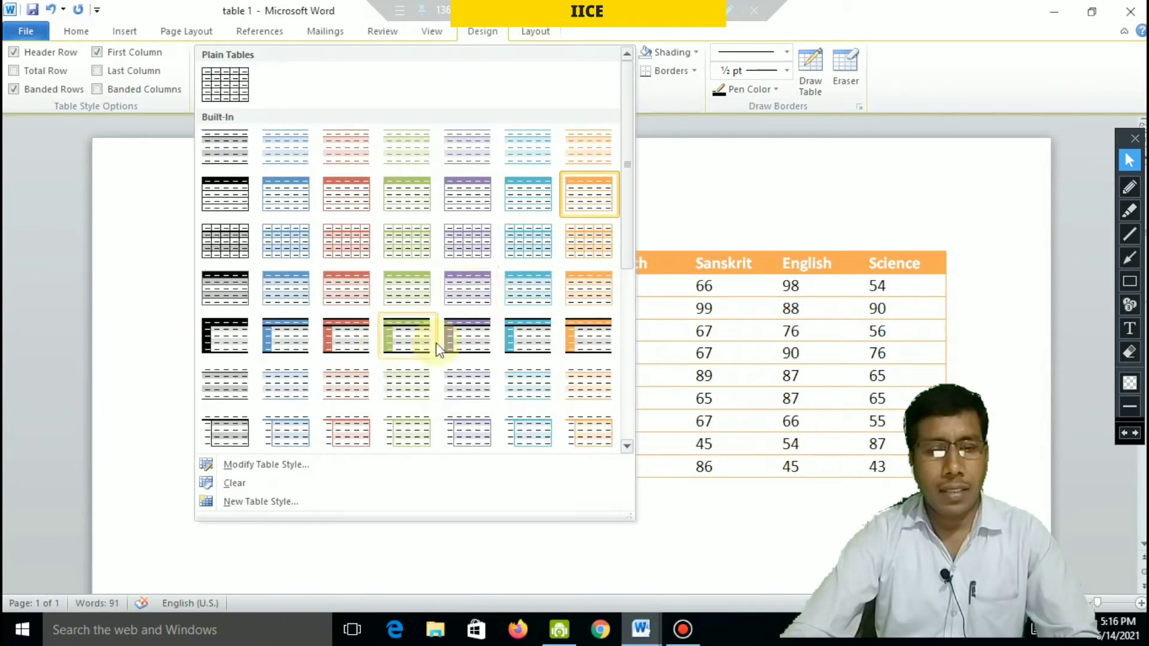
click(409, 345)
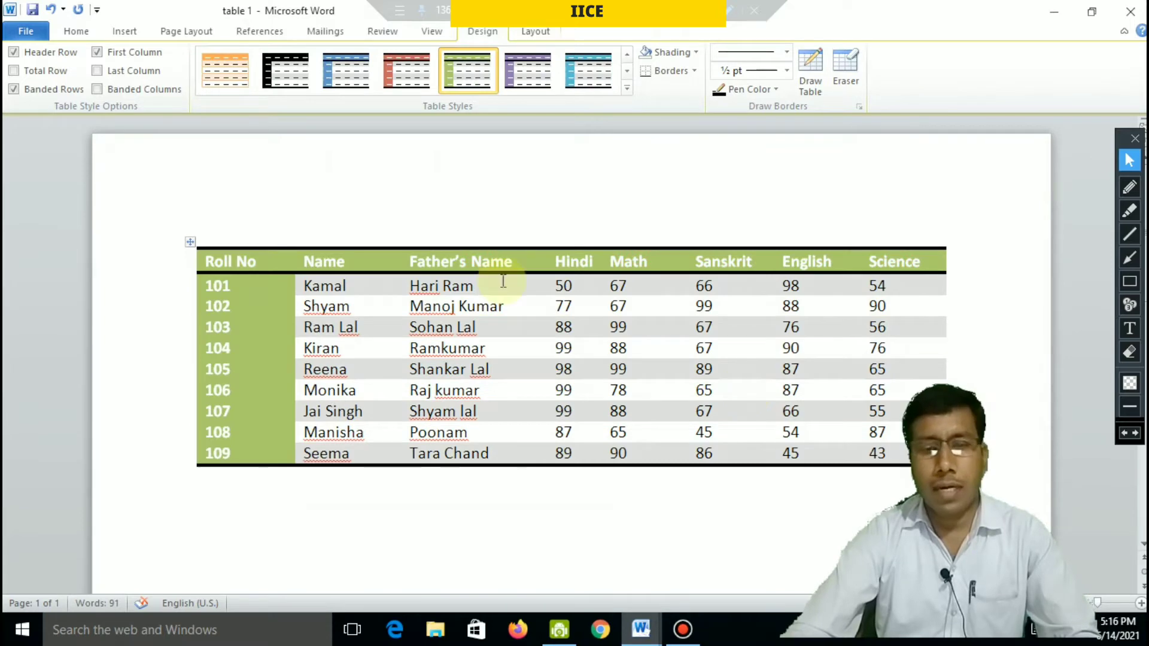
key(ctrl+z)
click(627, 90)
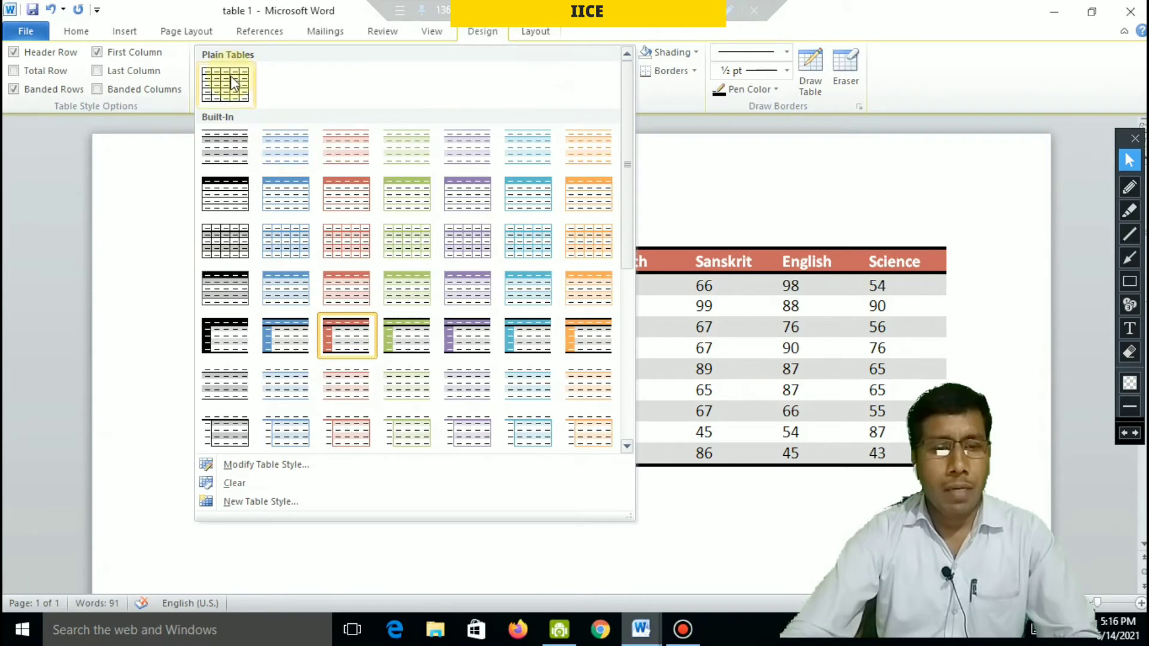
click(233, 82)
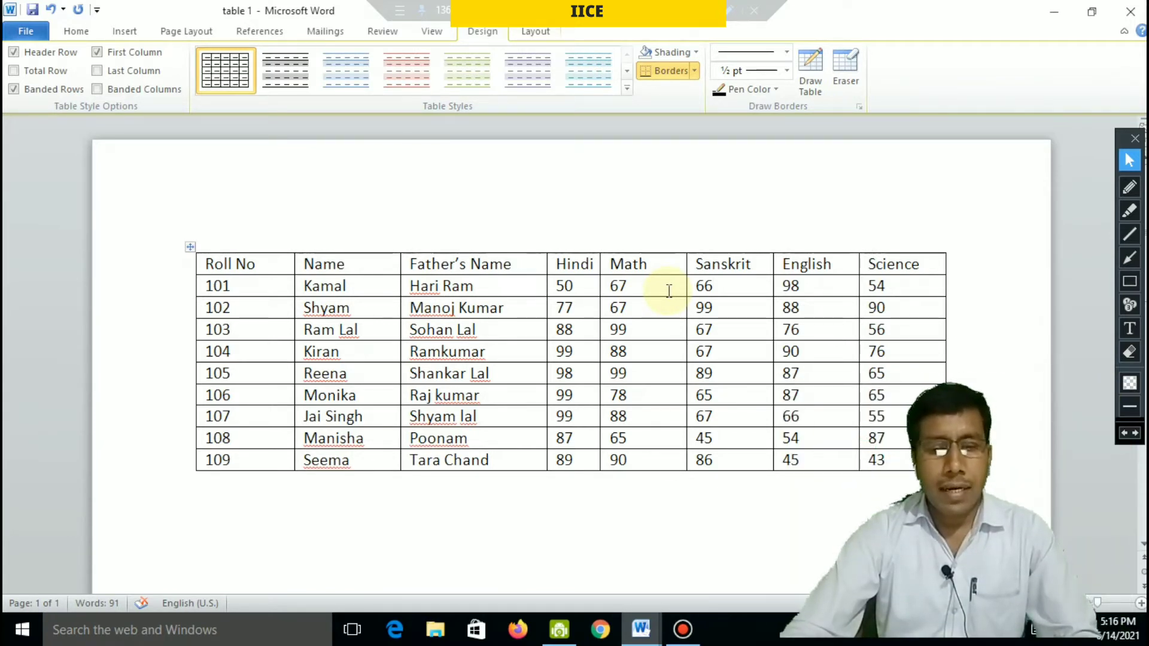
Bring the Document3 window to the front from the taskbar
mouse_move(636, 625)
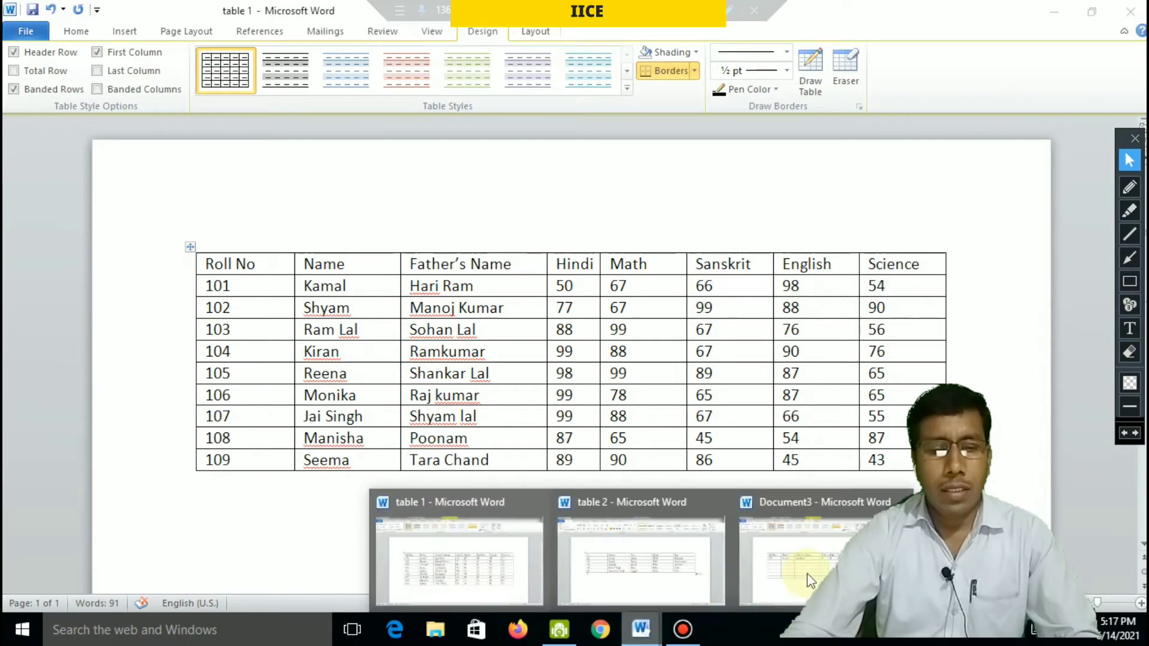
click(648, 568)
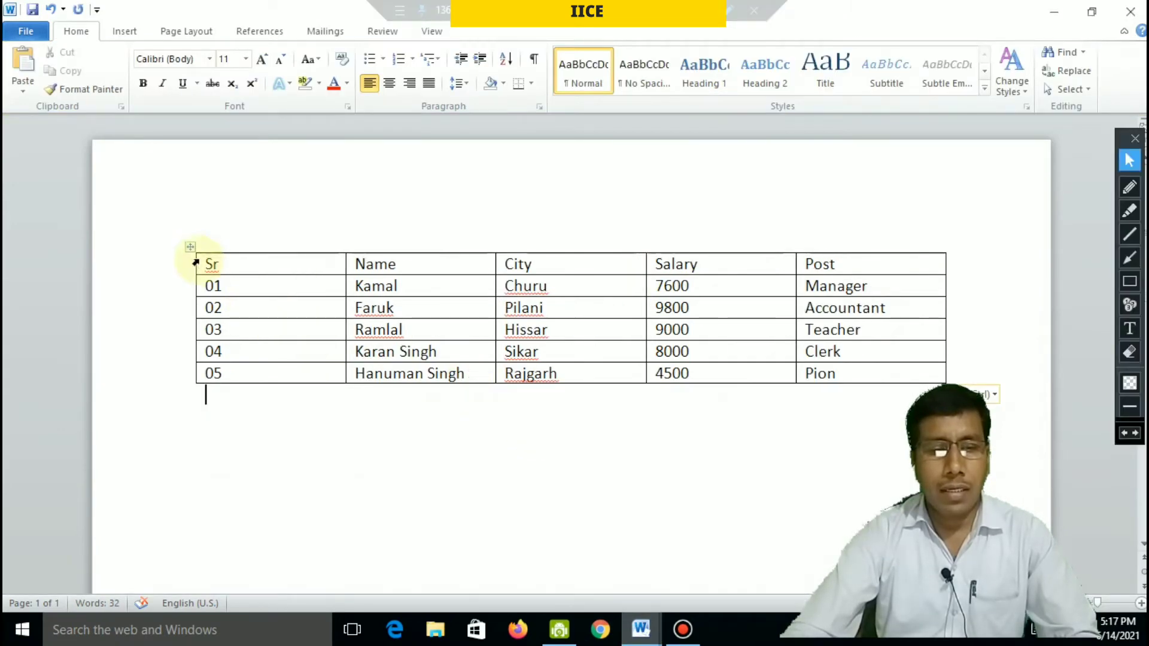
mouse_move(640, 628)
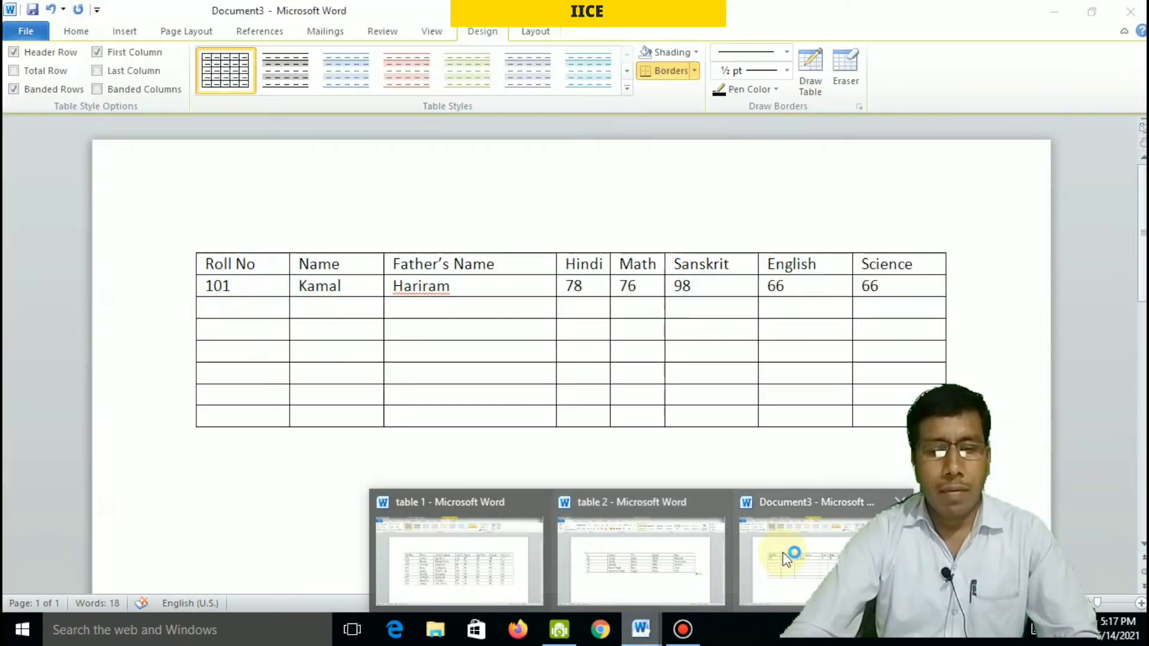
click(786, 559)
Clear all text from the marks table, then delete the entire table
click(191, 247)
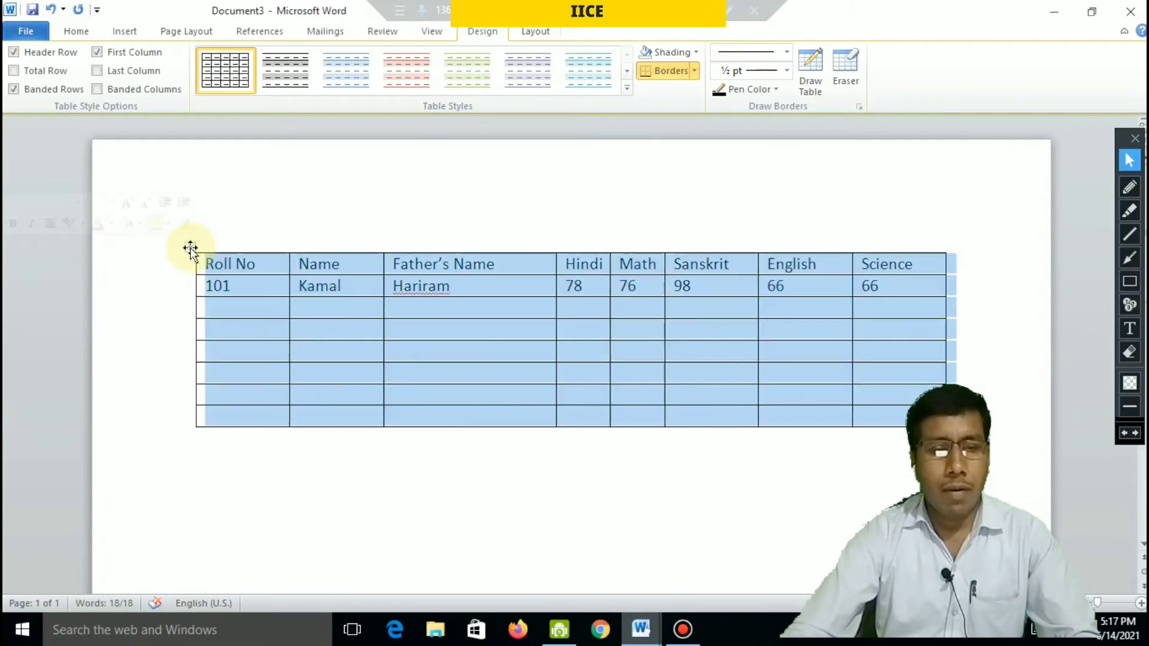
key(Delete)
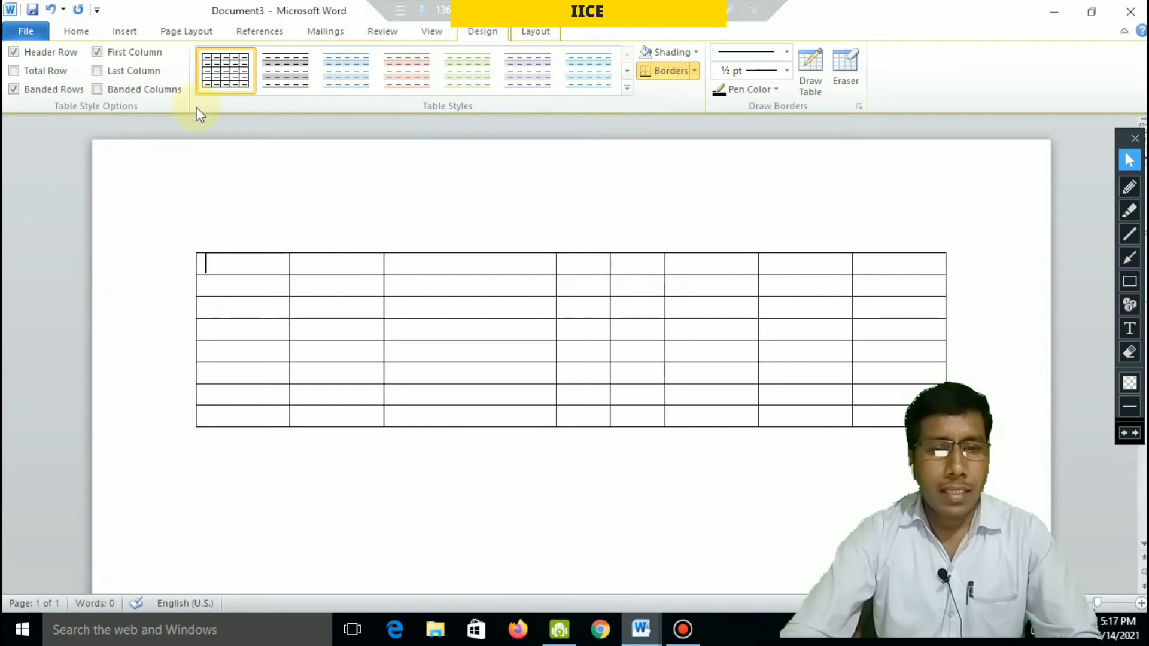
click(156, 71)
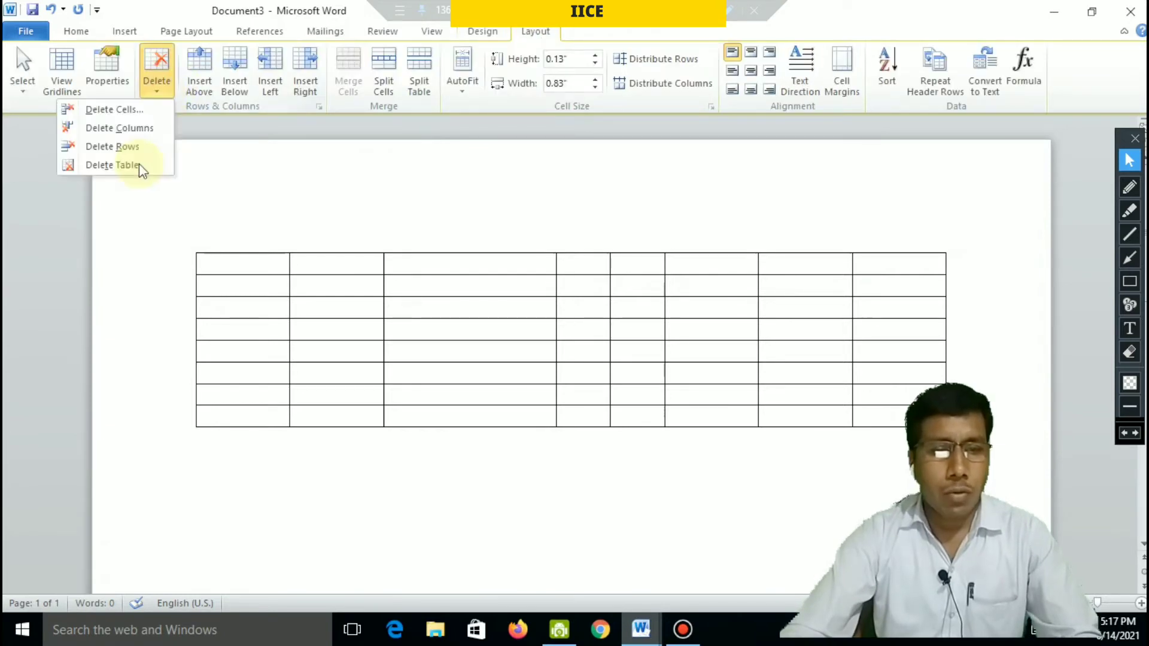
click(142, 165)
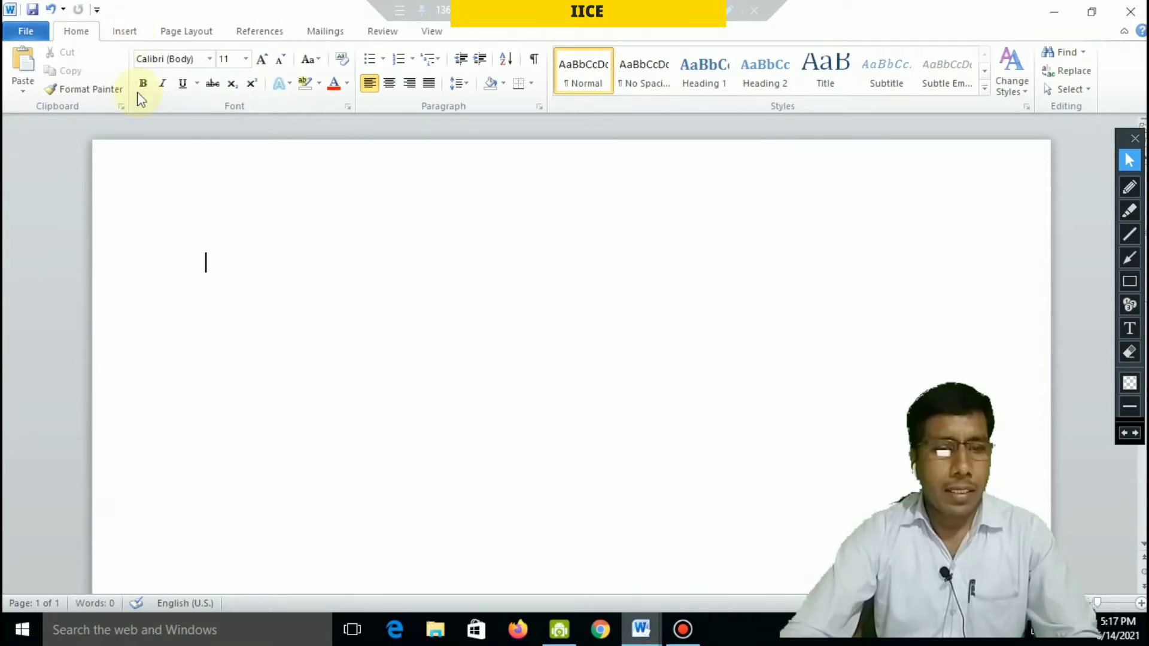
scroll(137, 92, down, 1)
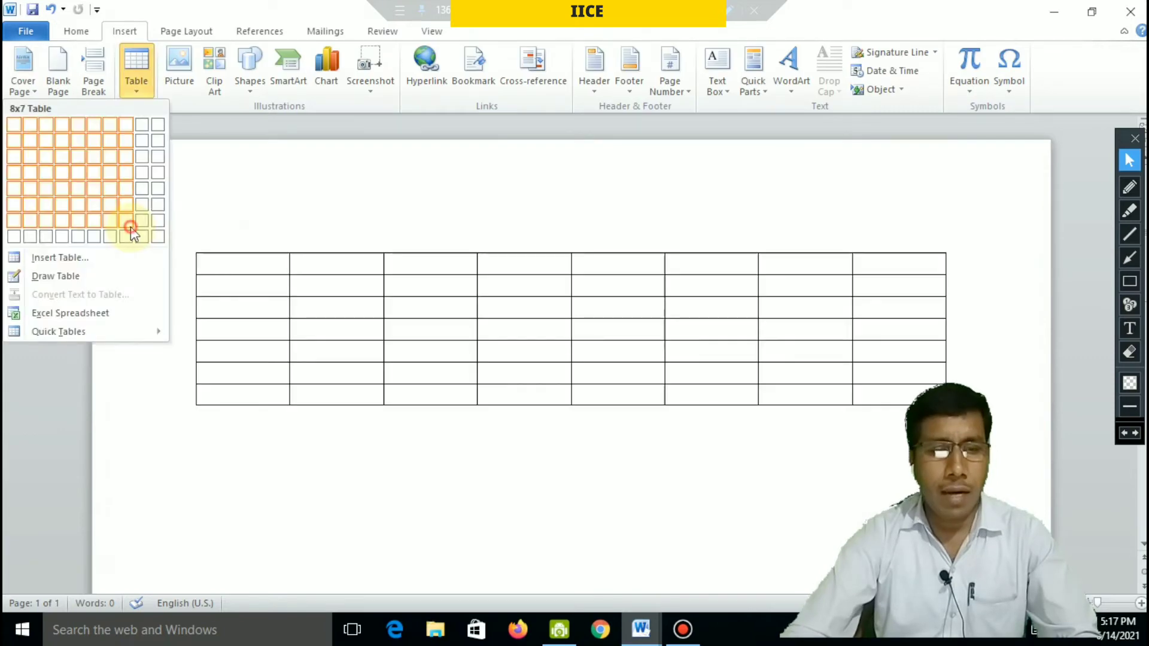
key(Return)
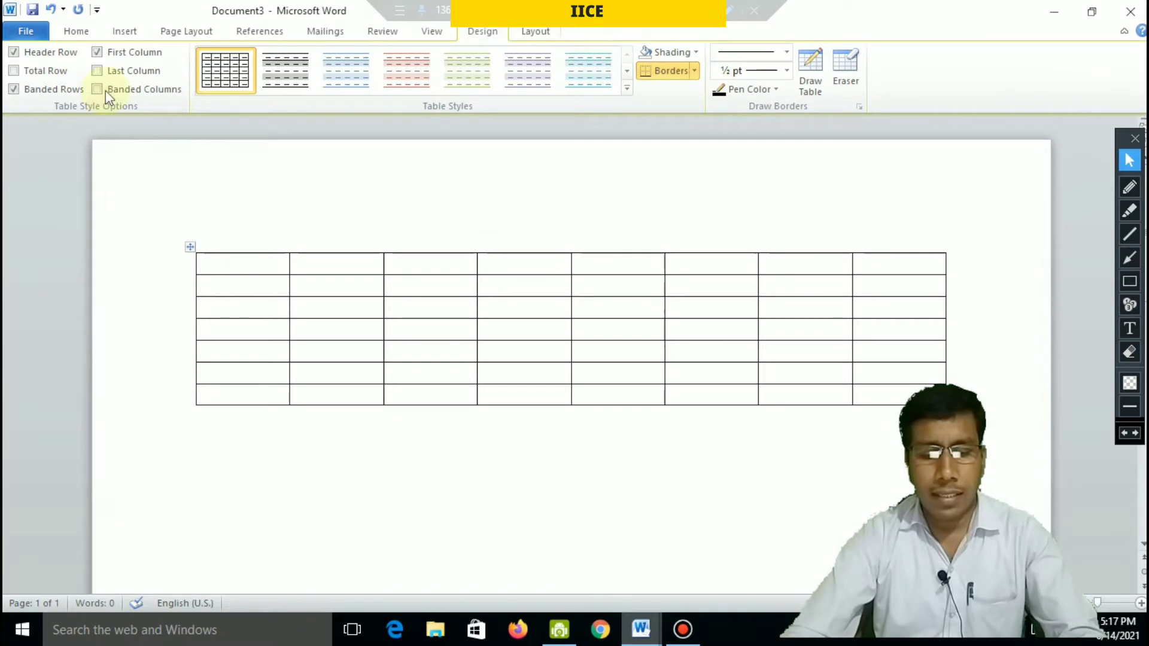
key(ctrl+z)
click(123, 31)
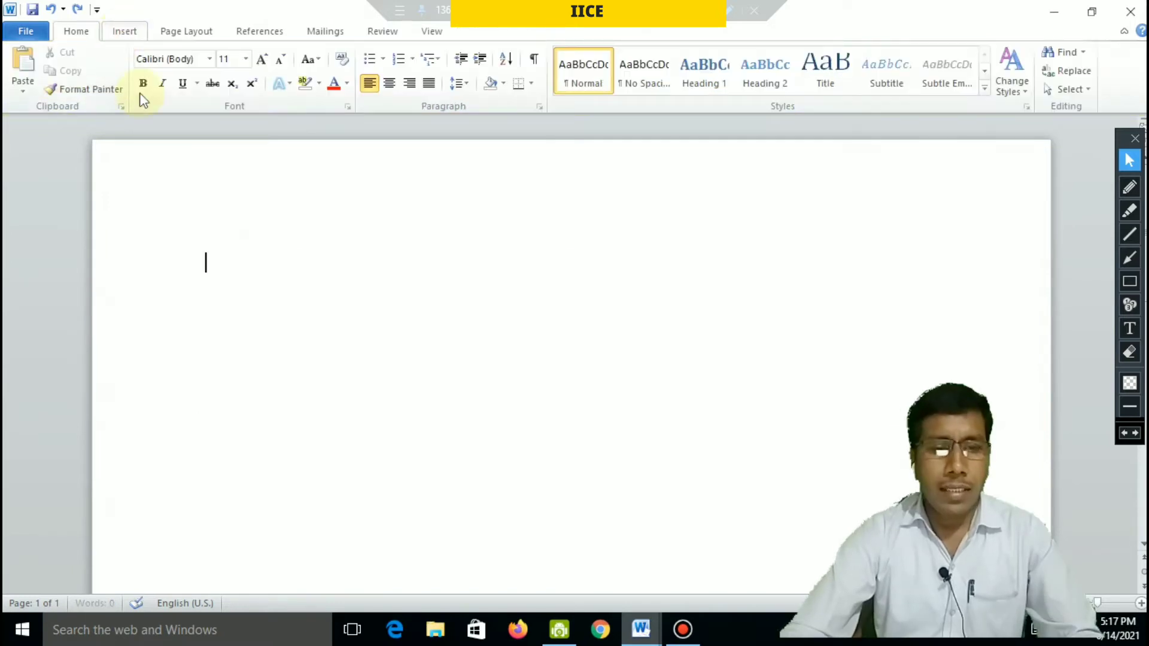
click(139, 92)
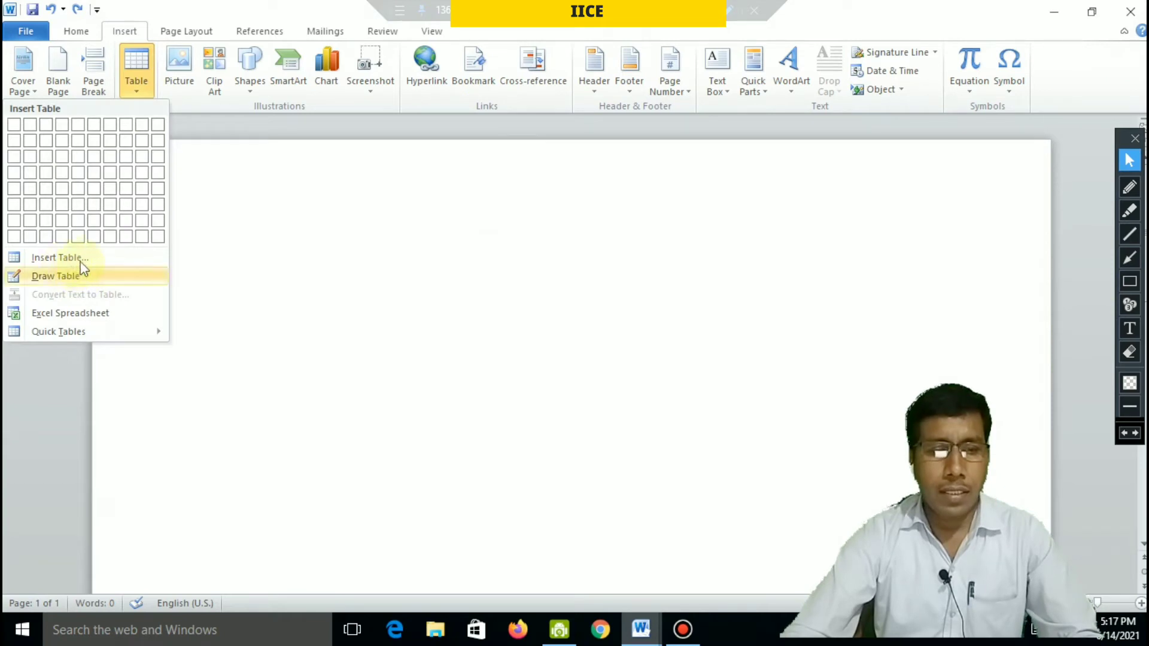
click(81, 258)
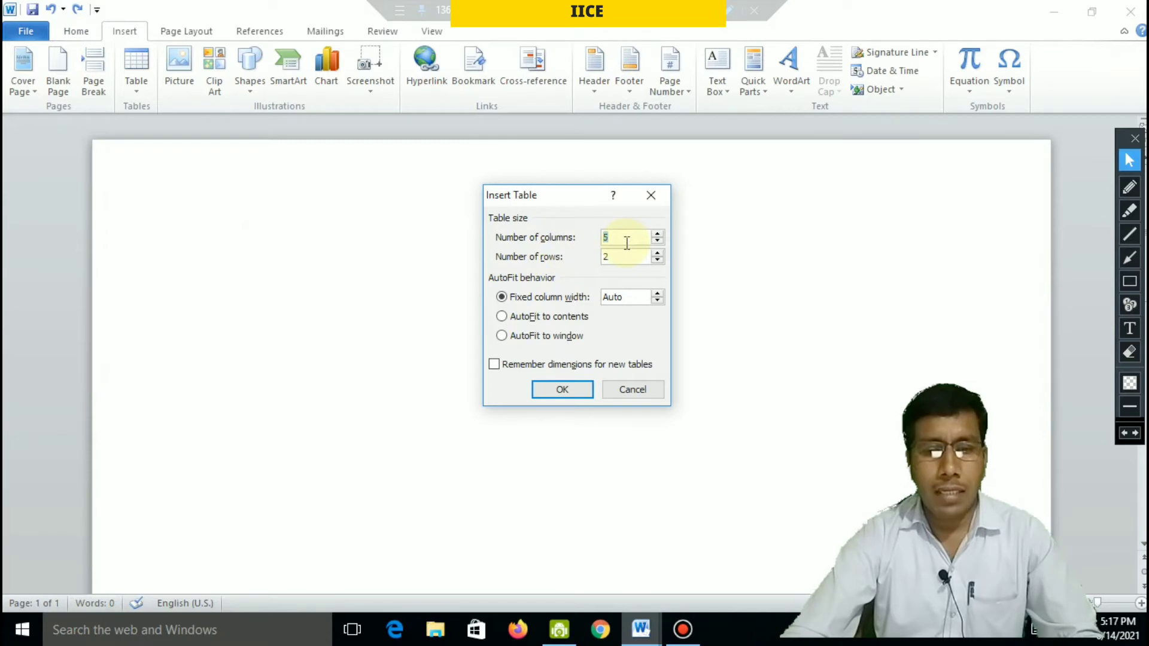
text(5)
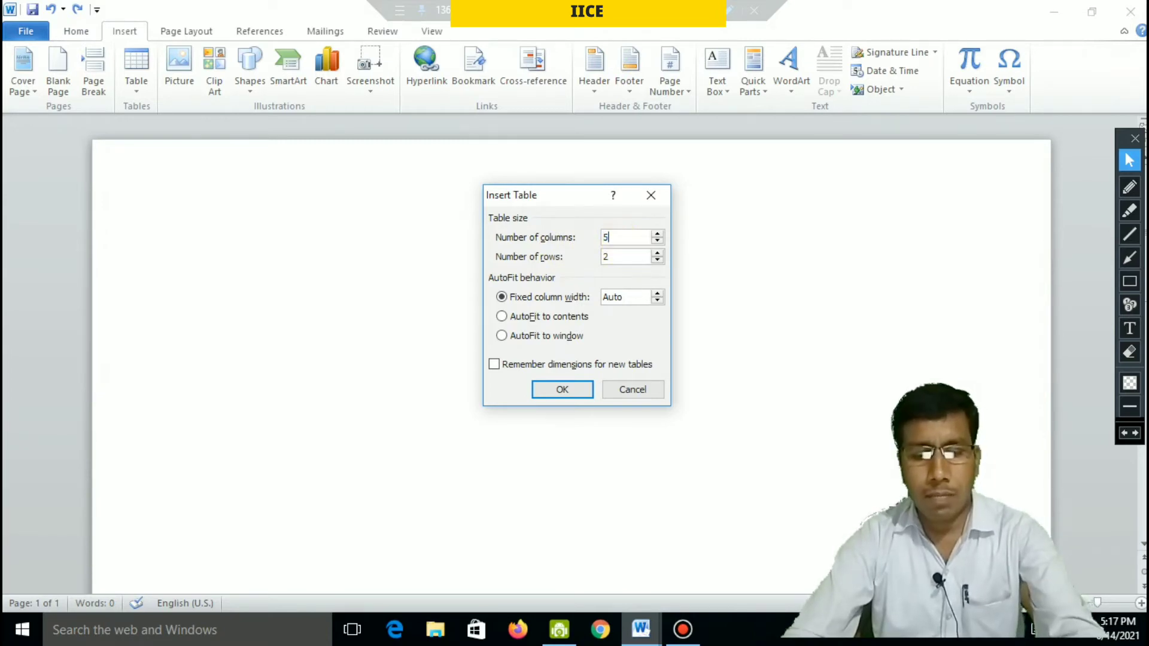
key(Tab)
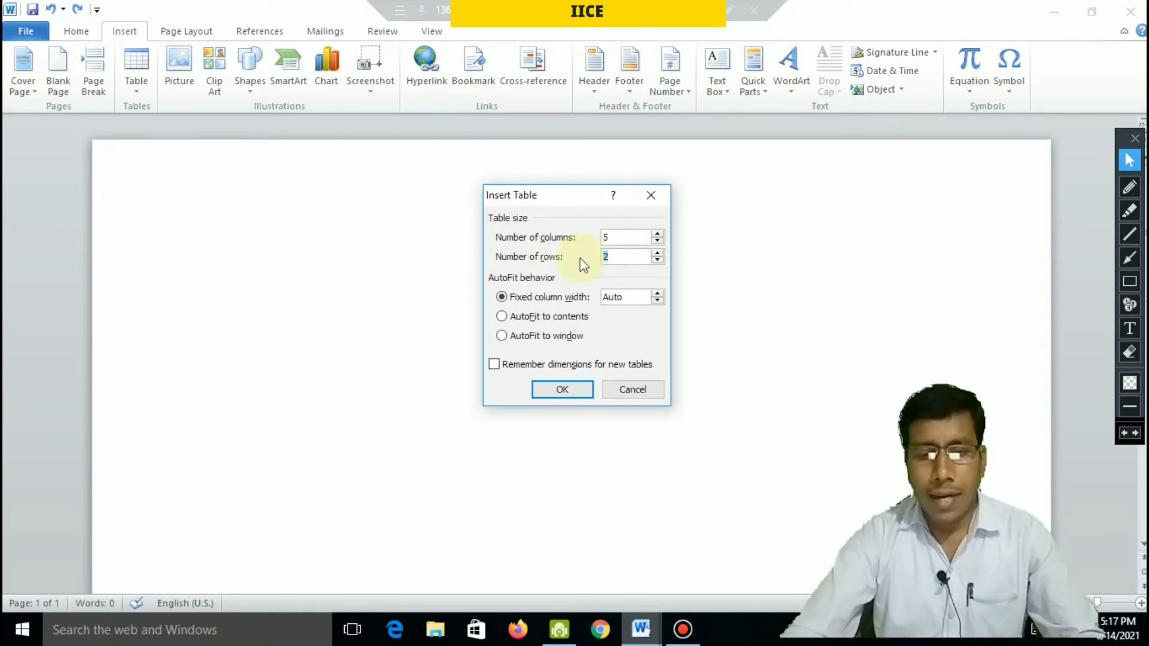
text(10)
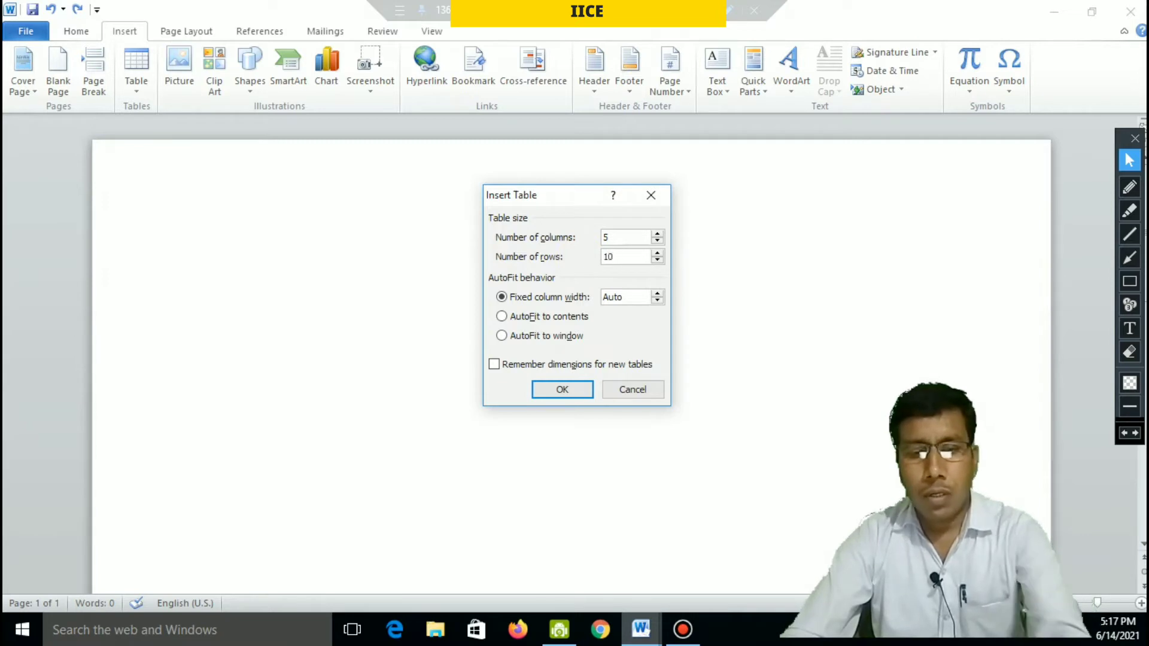
click(572, 389)
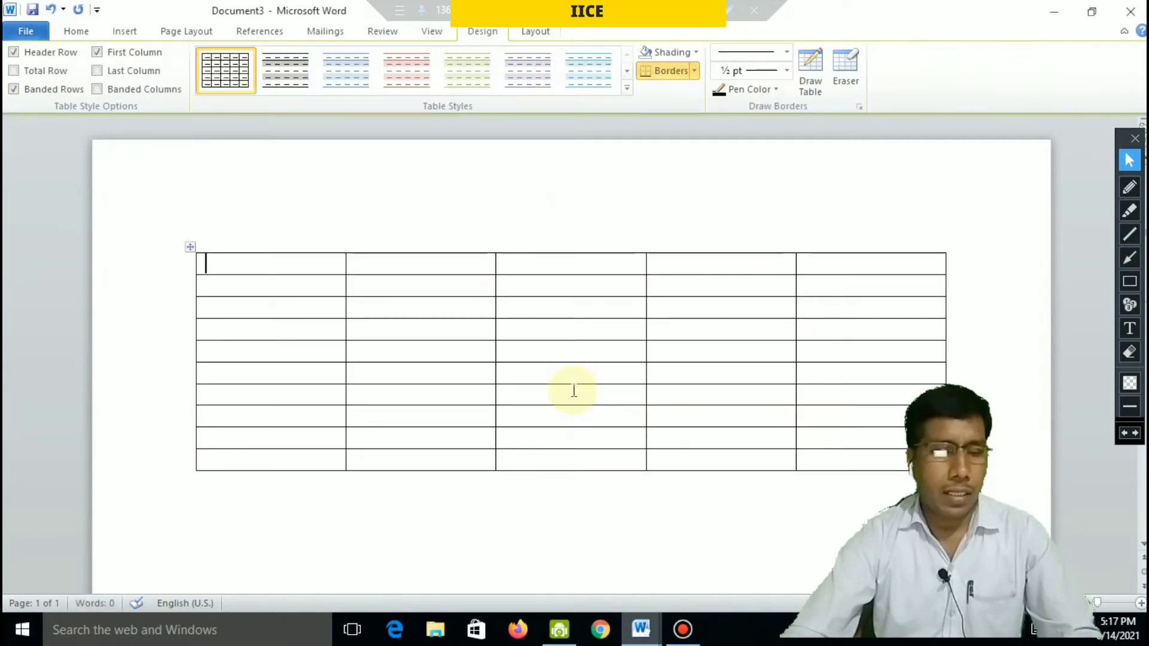
key(ctrl+z)
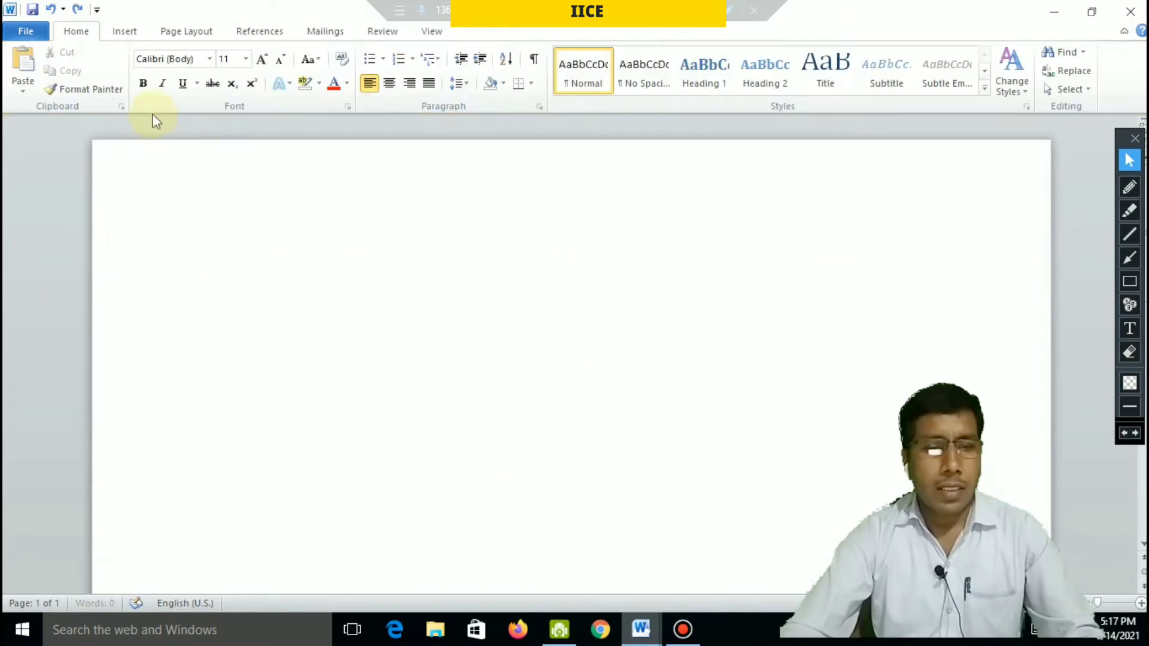
Open the Insert Table dialog and set 20 rows with 5 columns
click(122, 31)
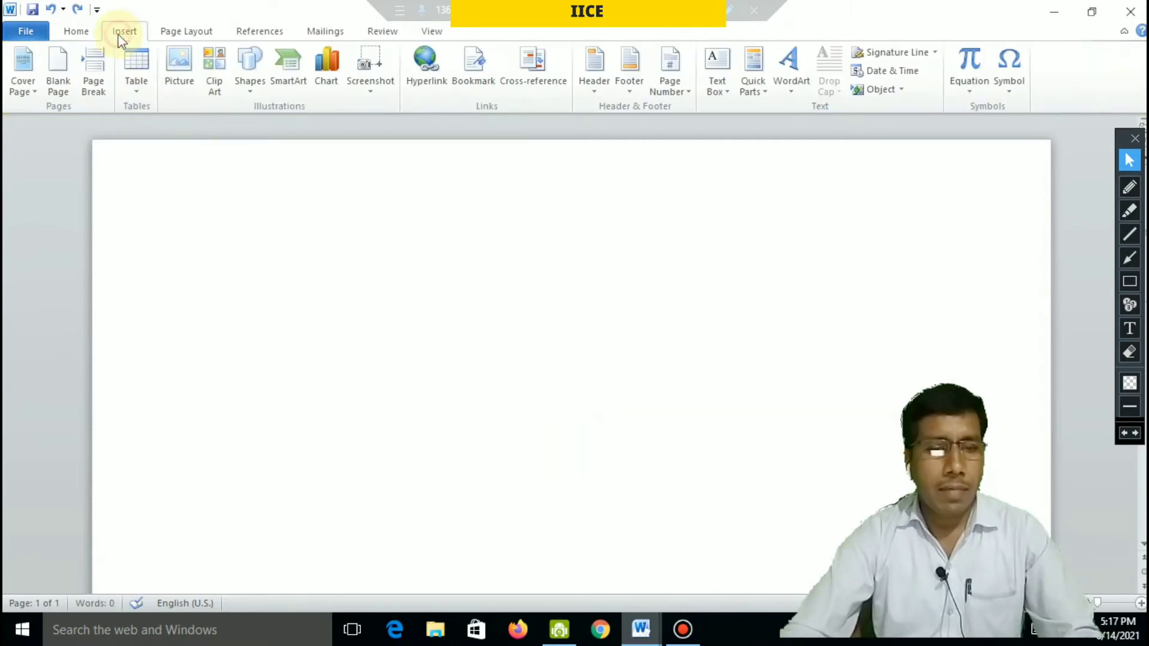
click(145, 92)
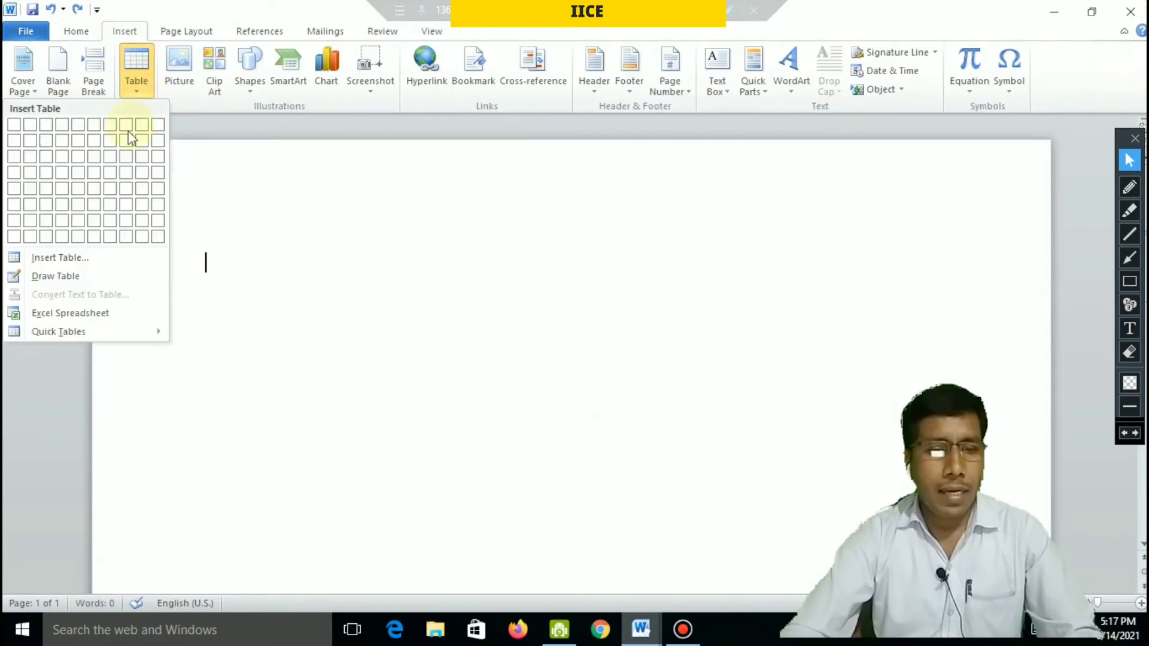
click(90, 263)
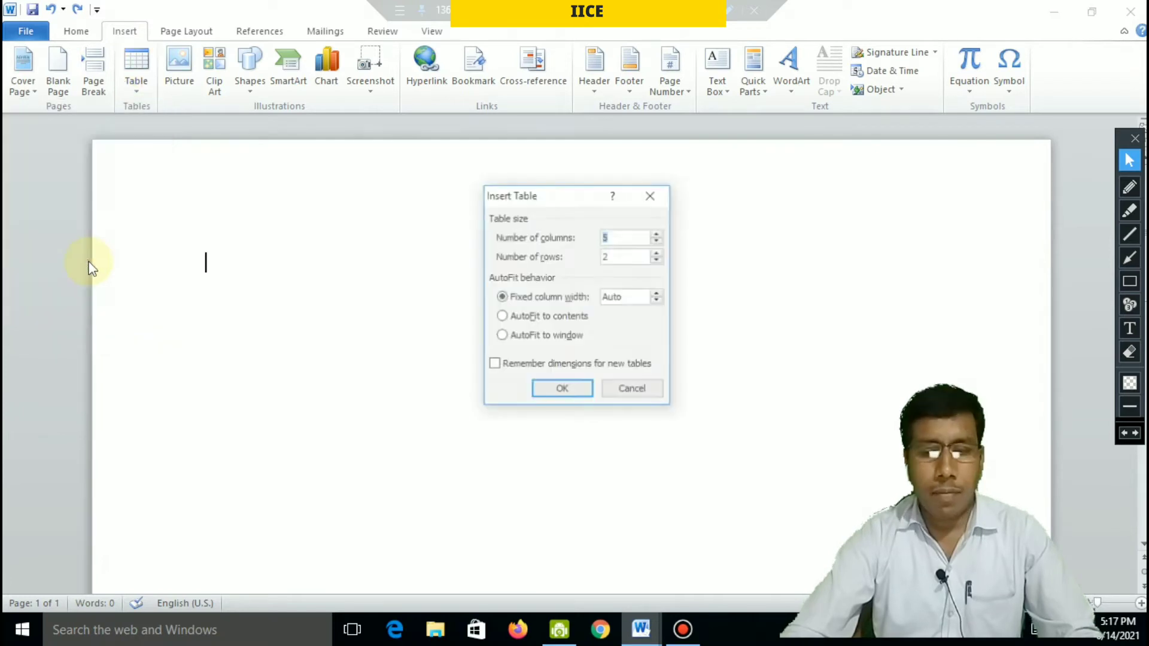
click(616, 256)
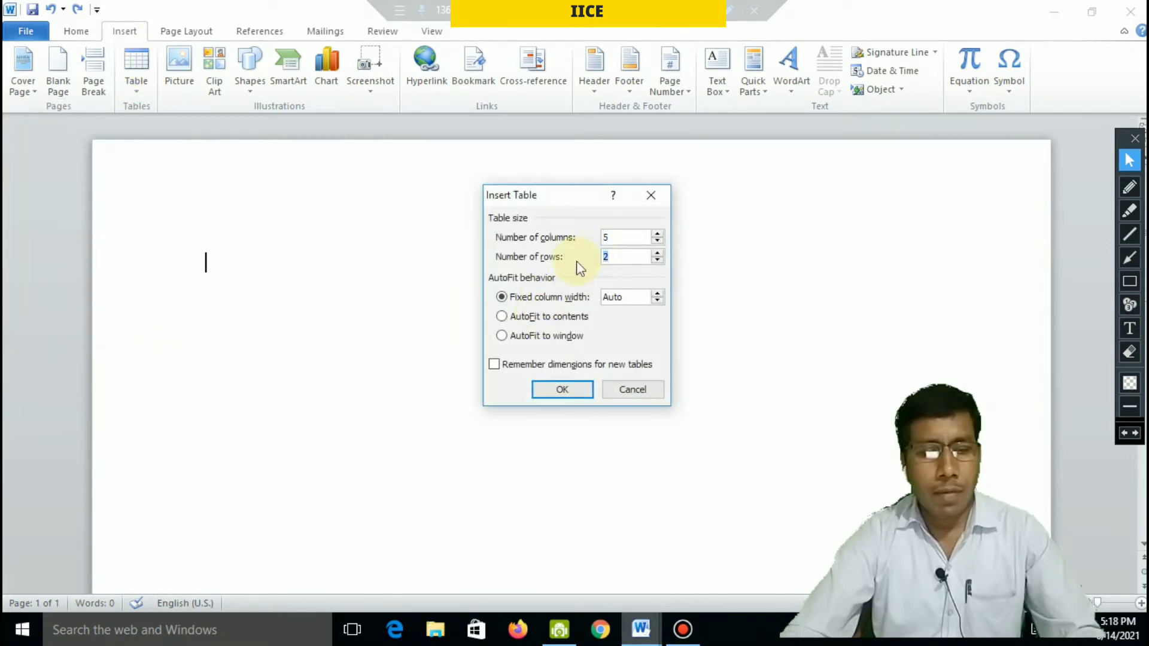
text(2)
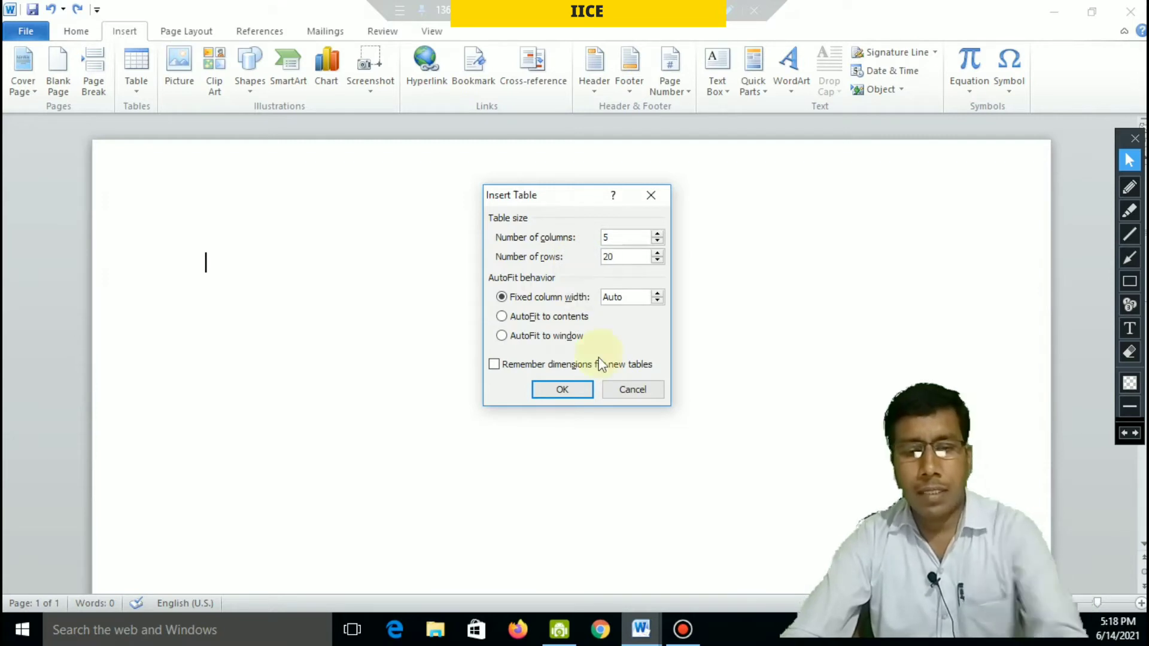
Confirm the dialog to create the 5-column, 20-row table
click(583, 388)
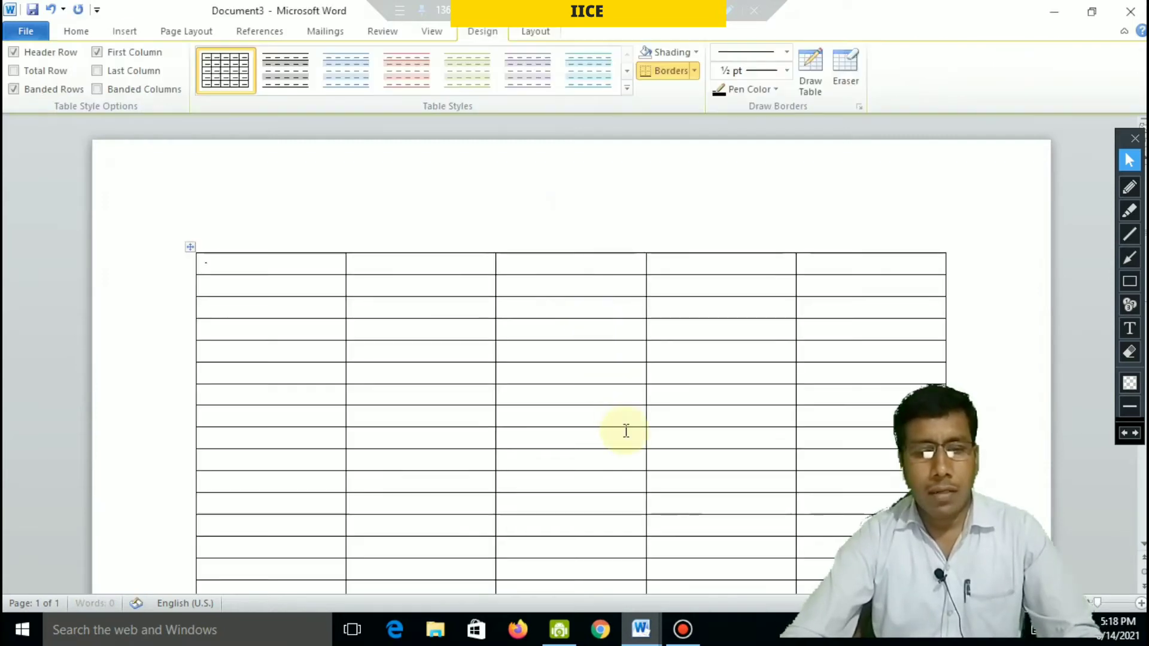
scroll(625, 430, down, 3)
scroll(439, 303, up, 3)
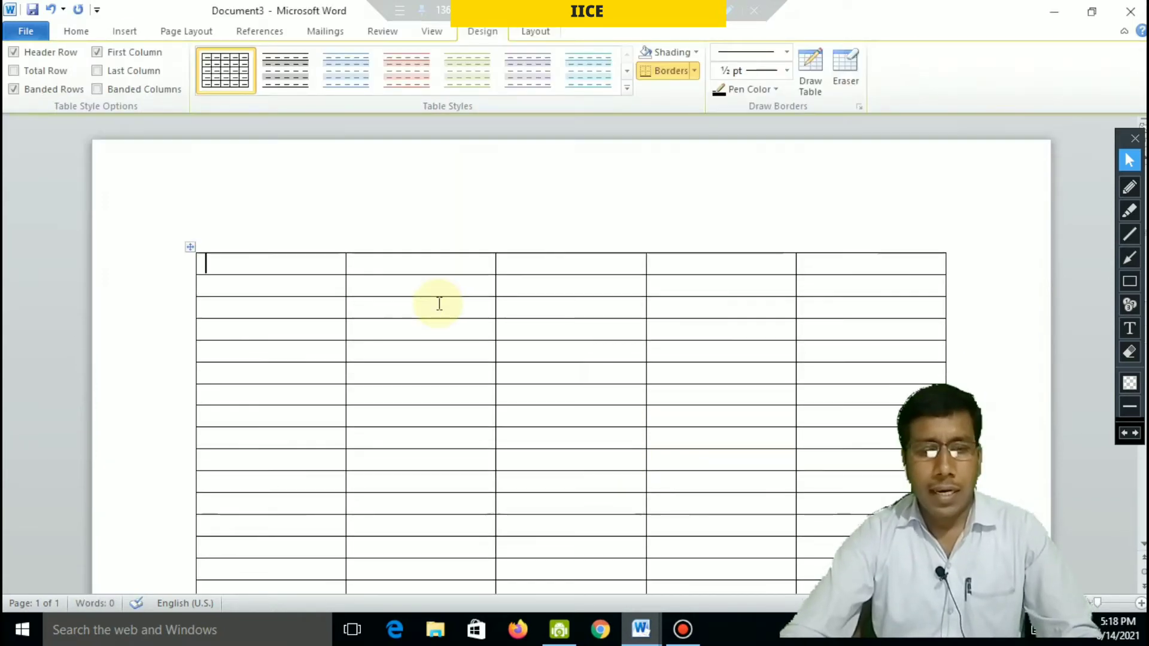
Type the header row: Sr, Name, City, Salary and Post
text(Sr)
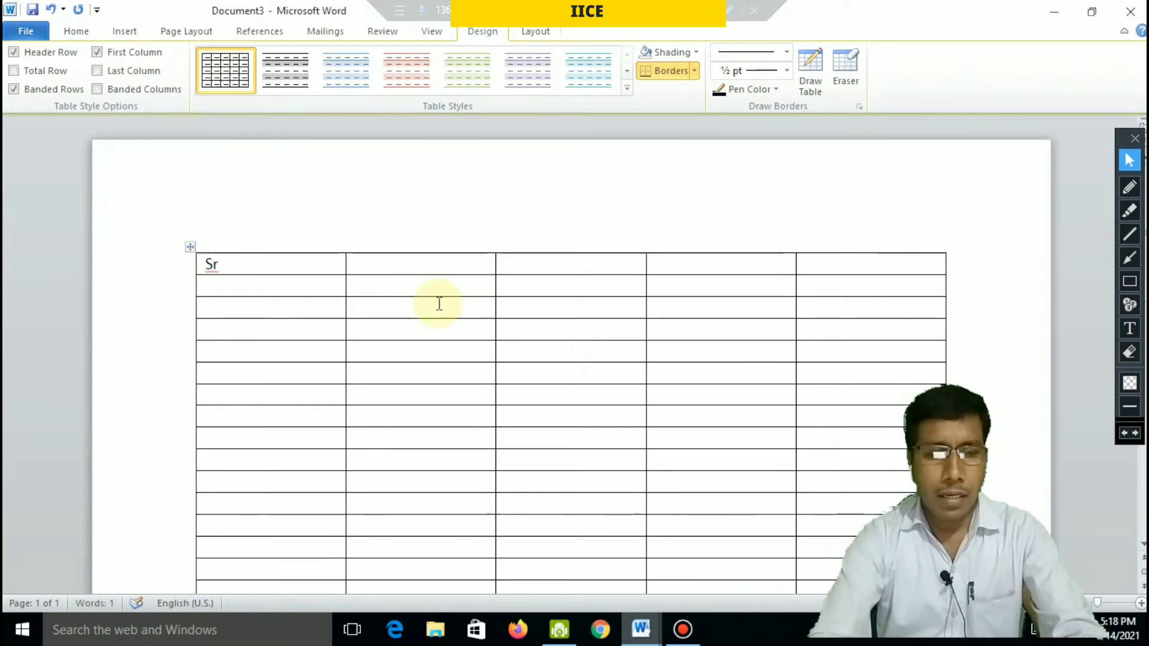
key(Tab)
text(N)
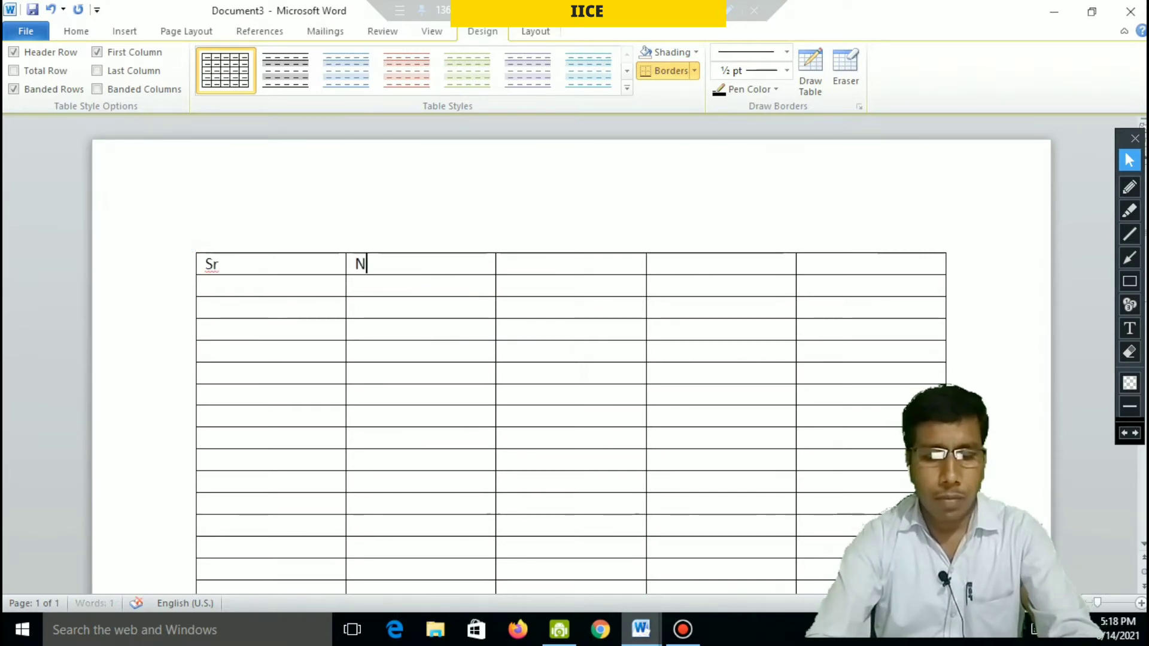
text(ame)
key(Tab)
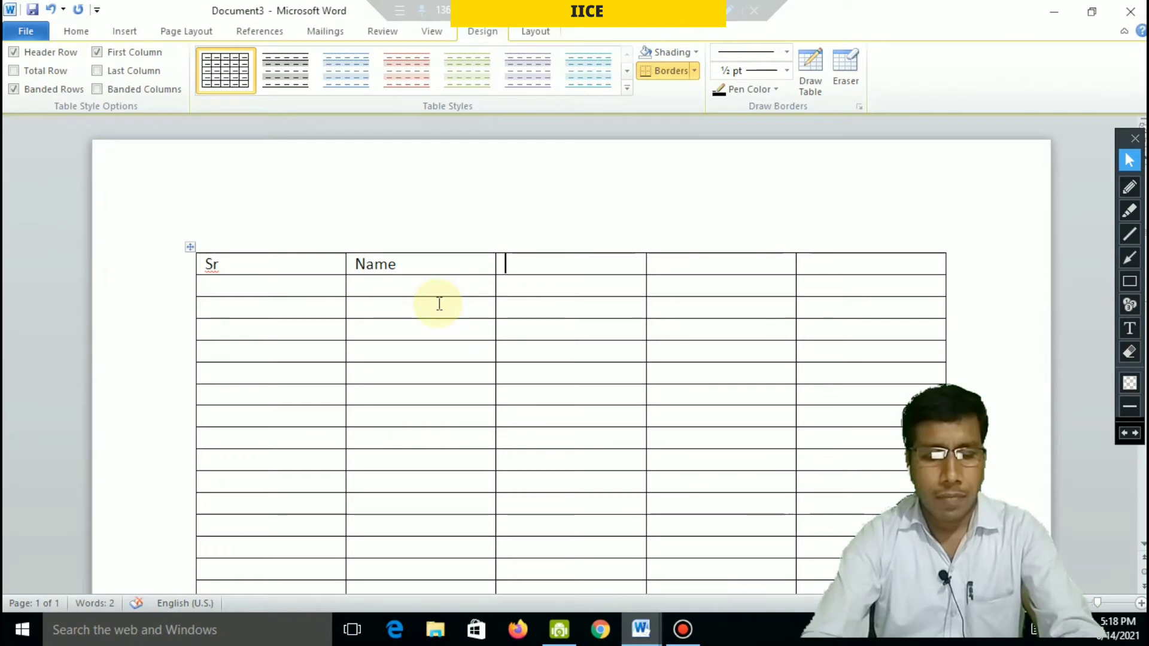
text(City)
key(Tab)
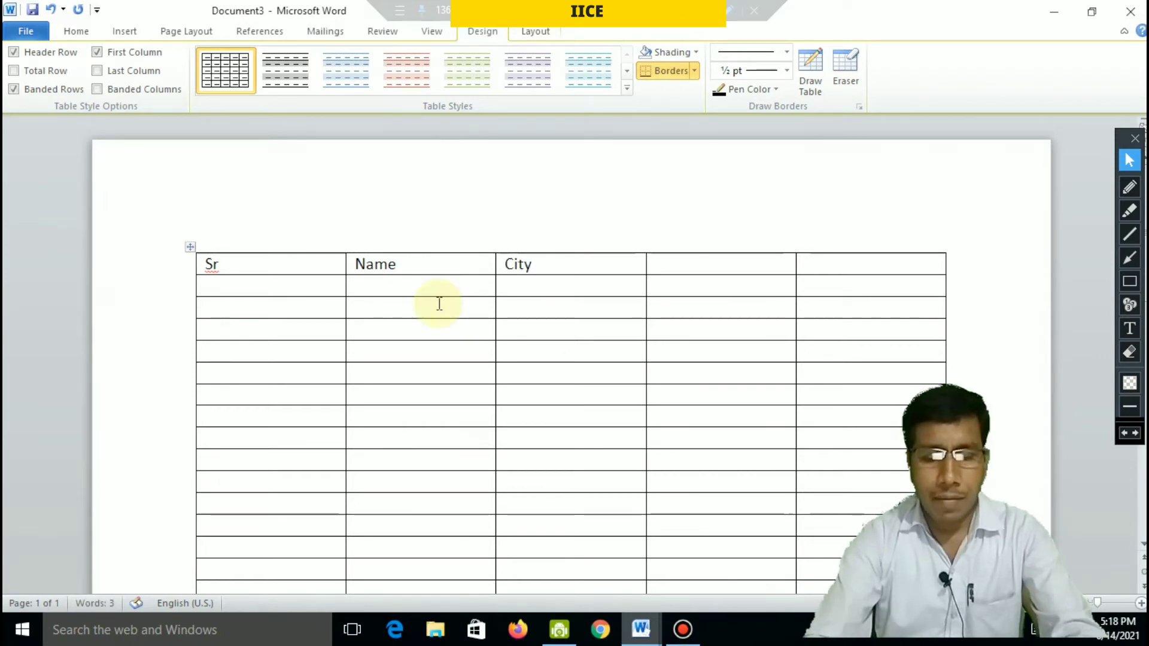
text(Salary)
key(Tab)
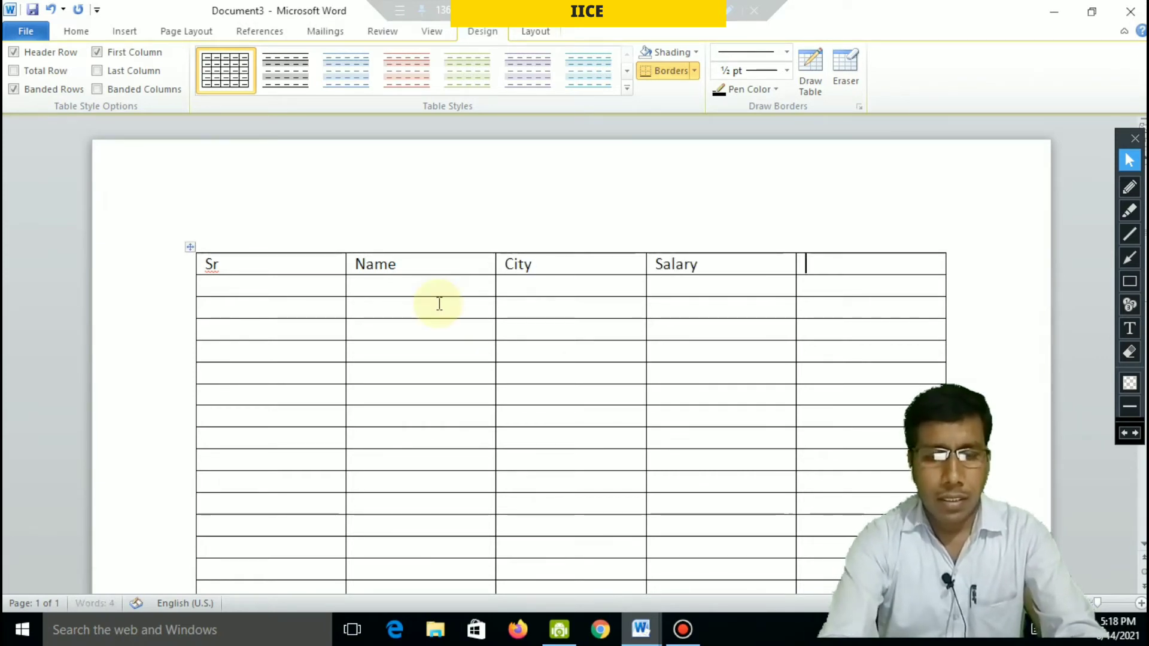
text(Post)
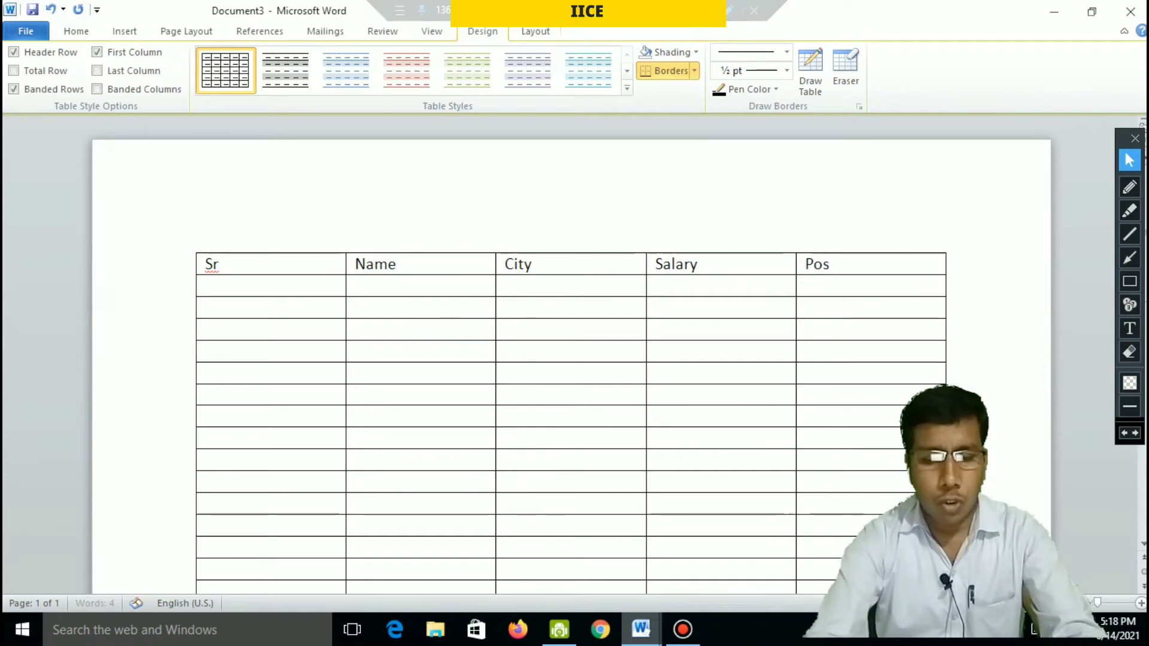
click(256, 292)
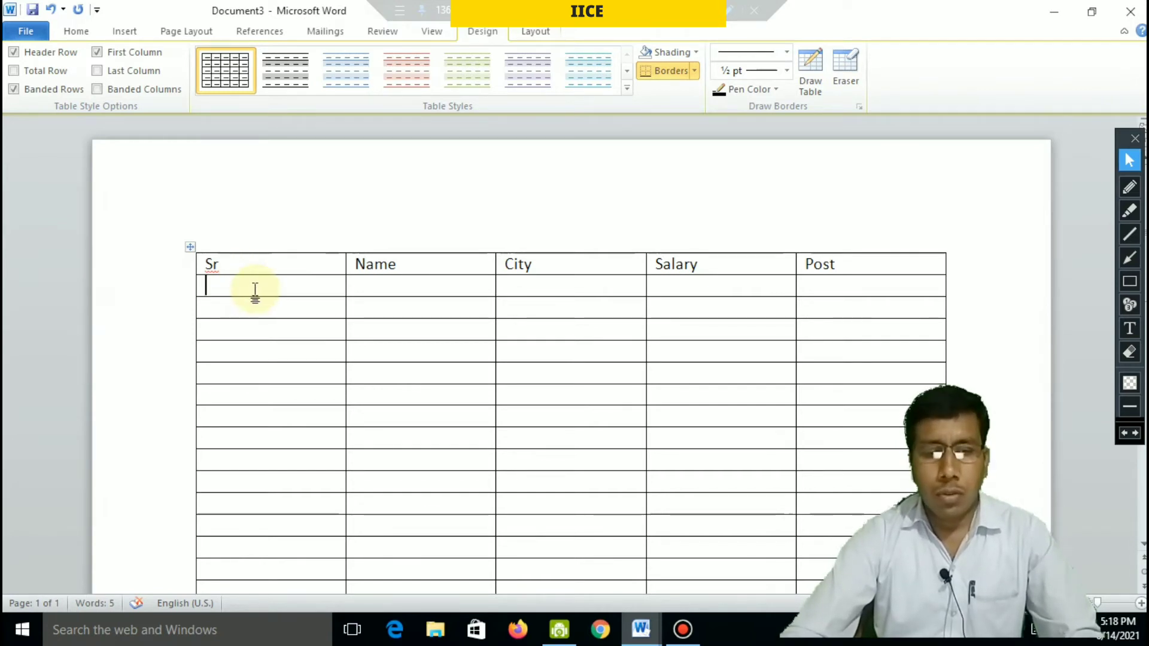
Fill the first record with 01, a name, Churu, 8700 and Head Master
text(1)
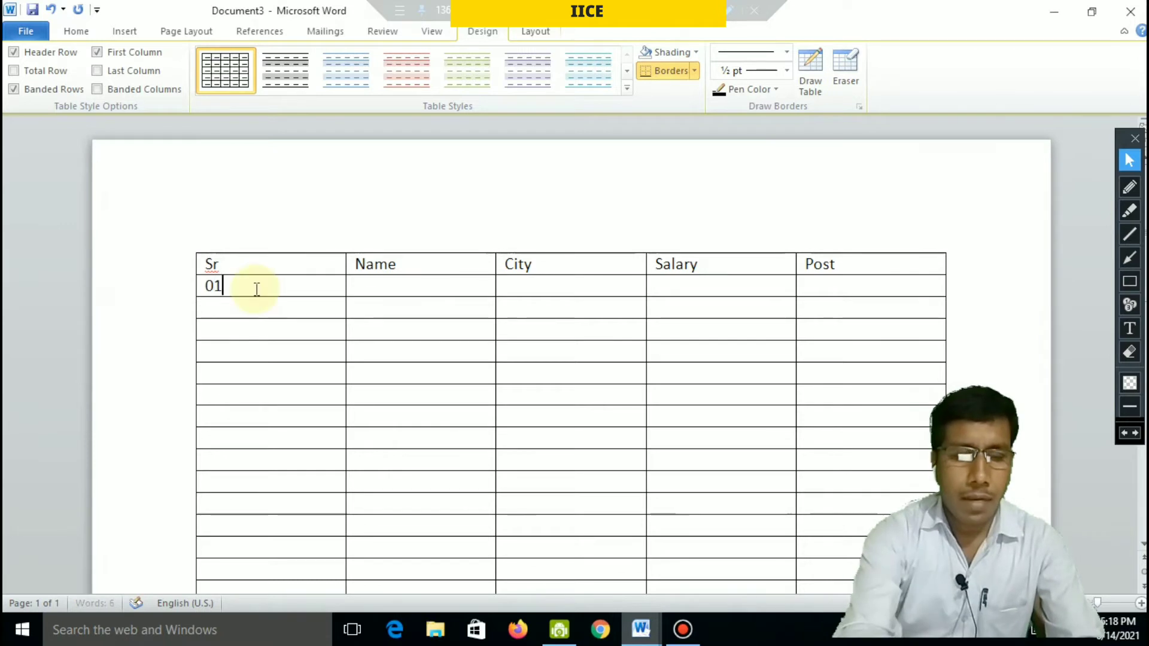
key(Tab)
text(kamal)
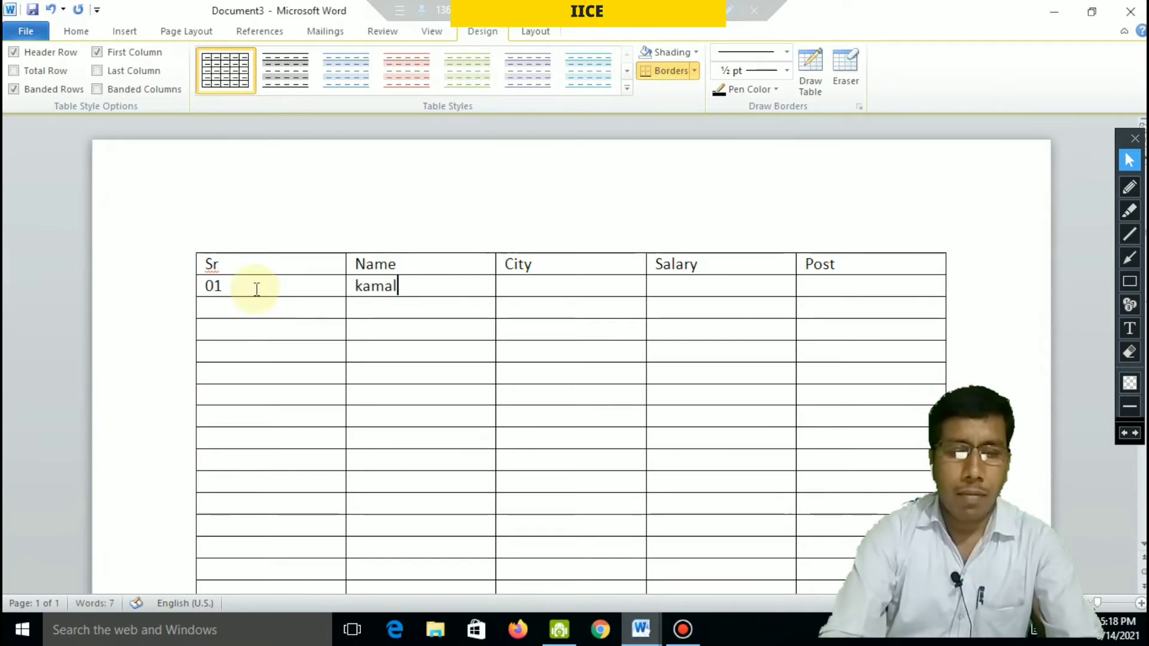
key(Tab)
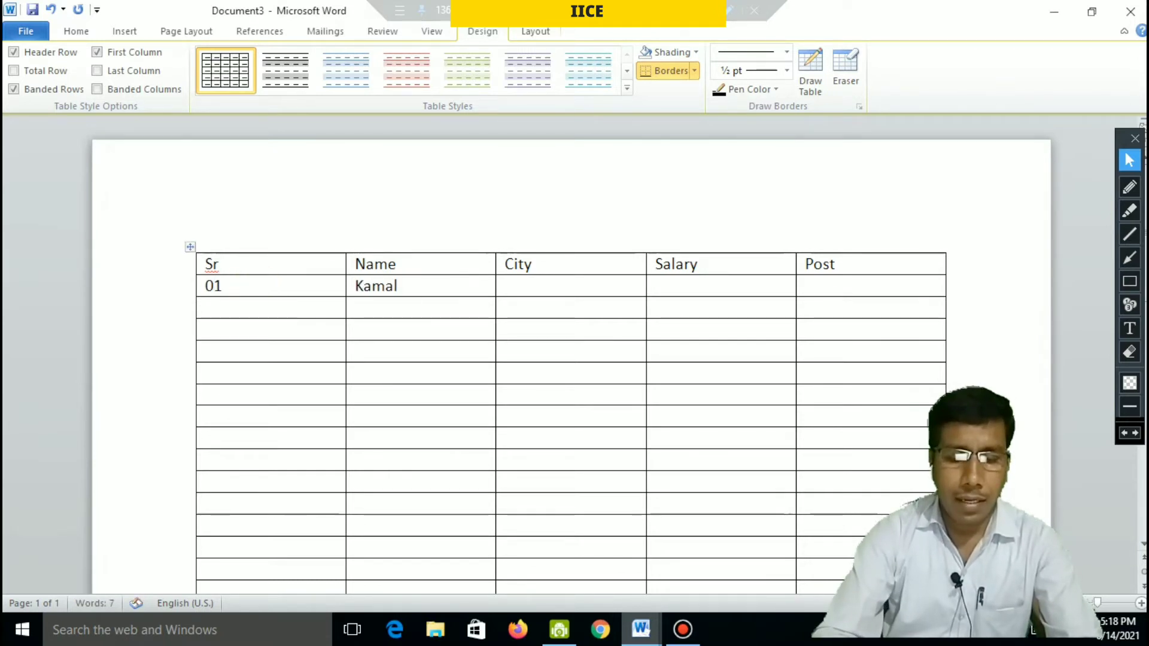
text(Churu)
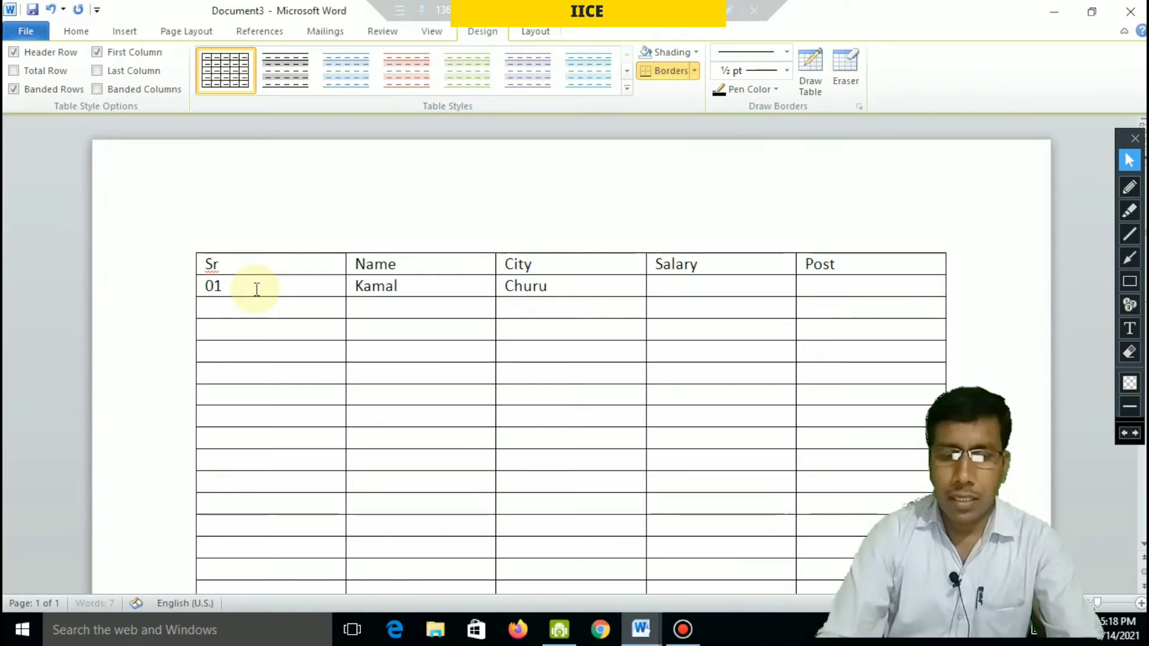
key(Tab)
text(8700)
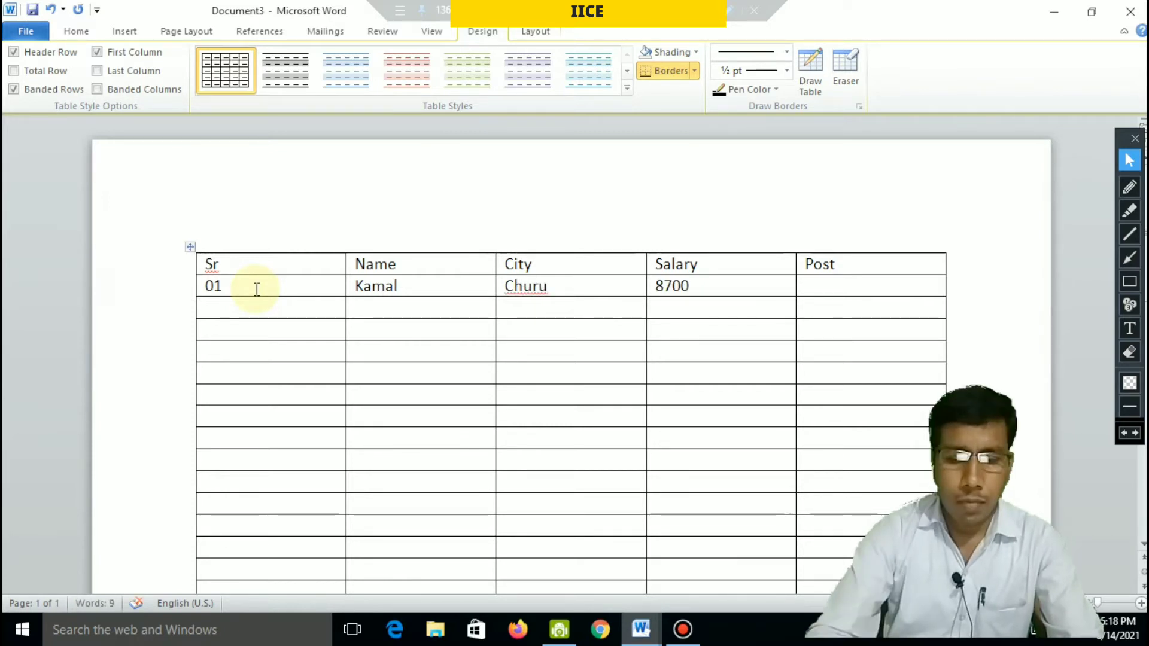
key(Tab)
text(H)
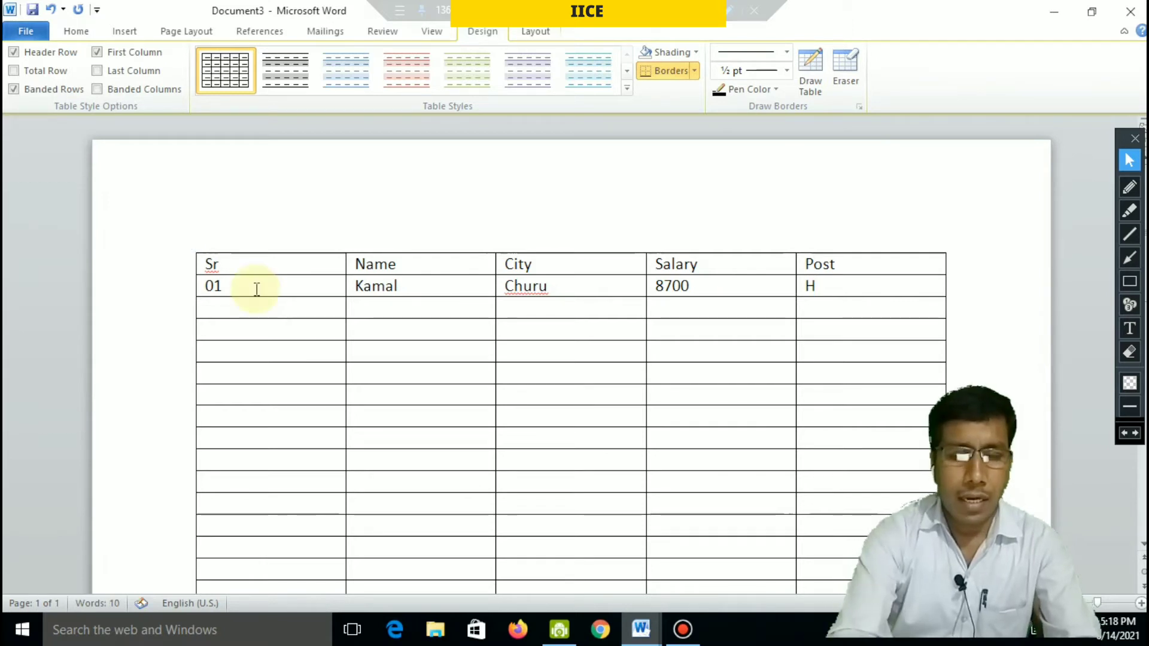
text(eda)
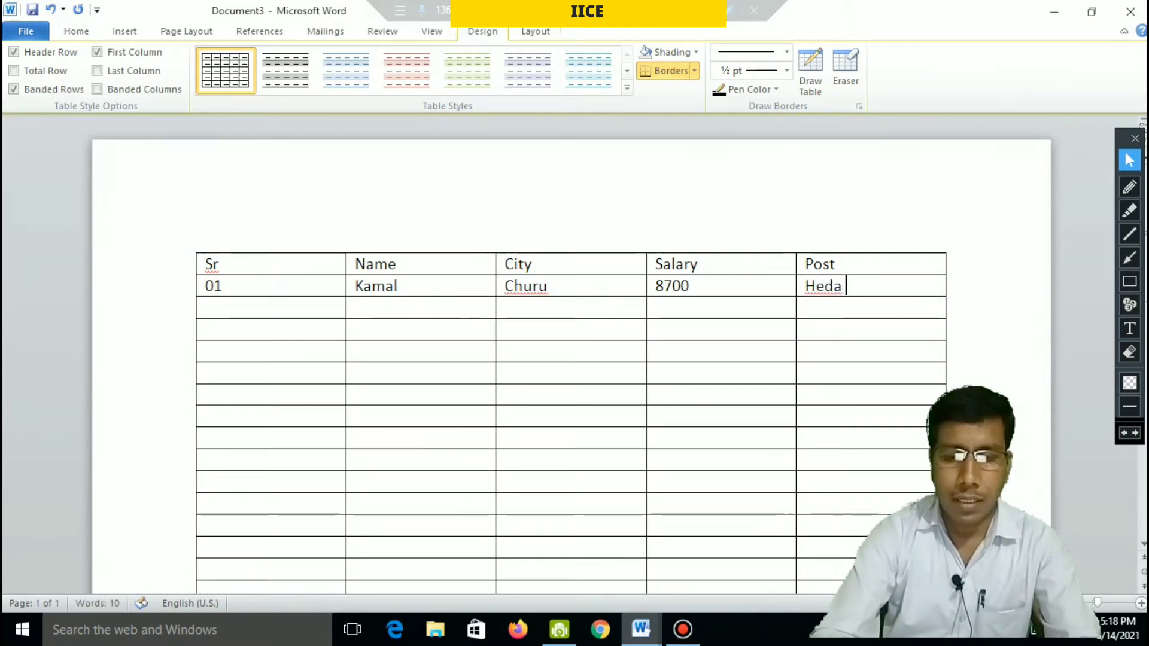
key(BackSpace)
key(BackSpace)
text(ad)
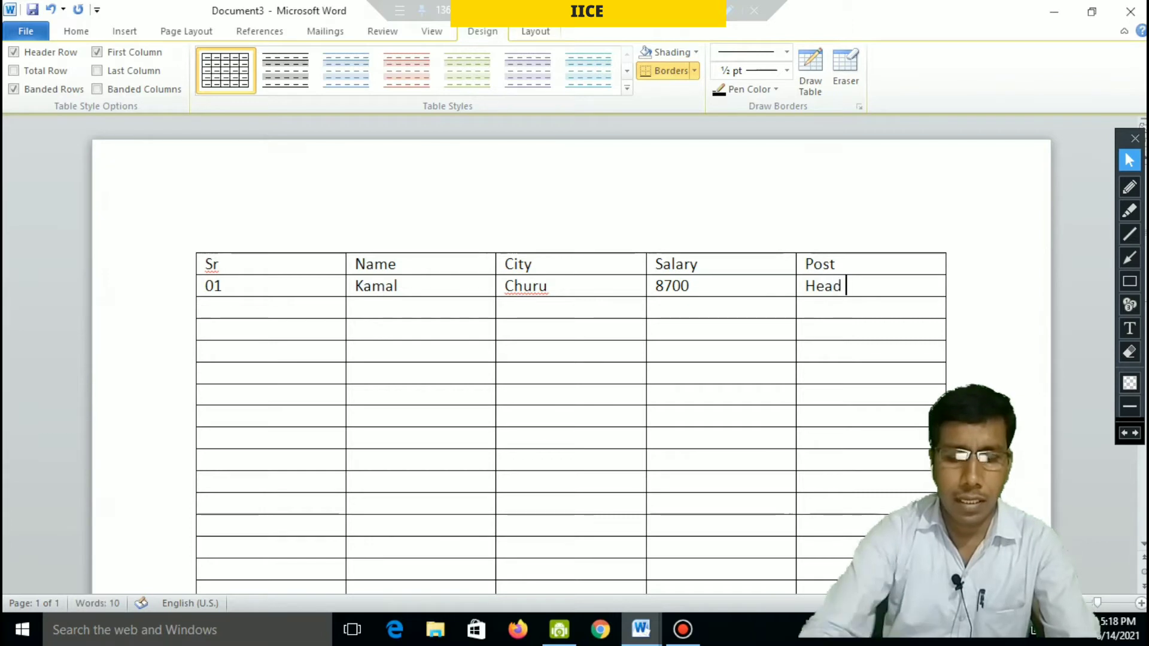
text( Mast)
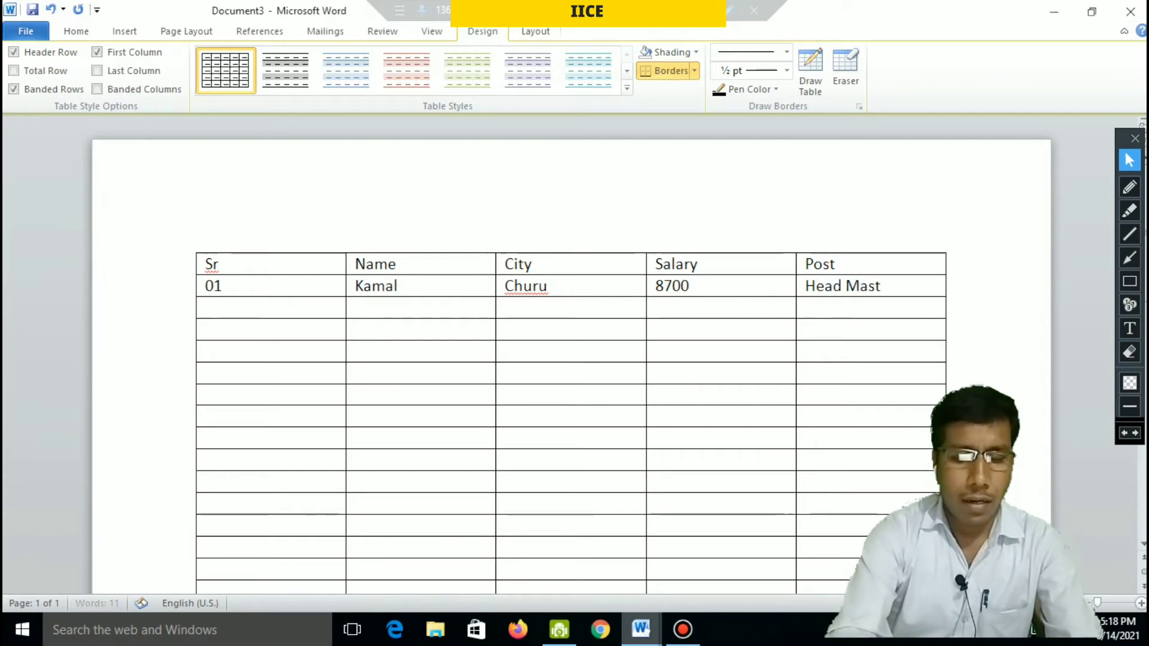
text(er)
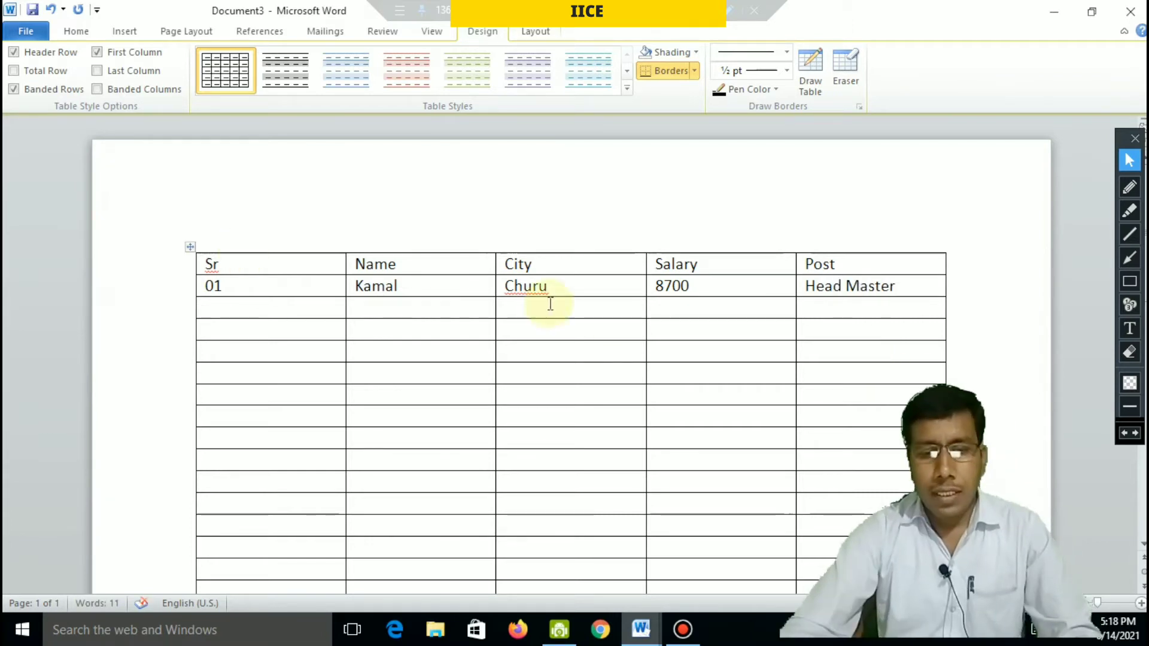
Drag the Name/City border left so Name narrows and City widens
drag(493, 268, 429, 265)
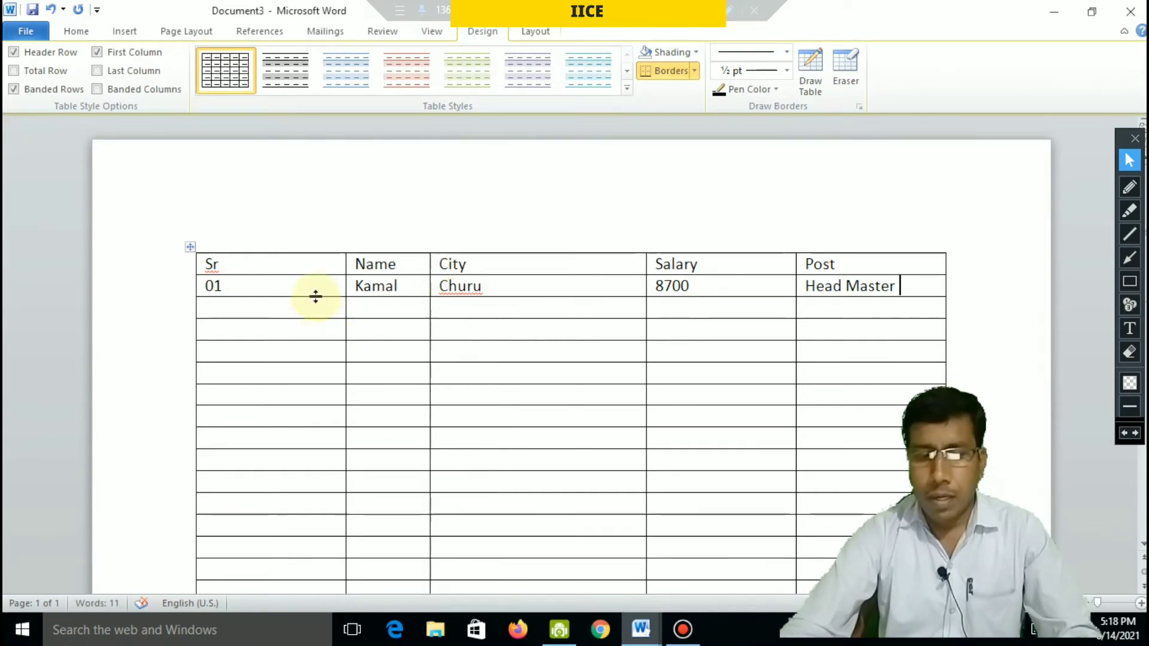
click(315, 341)
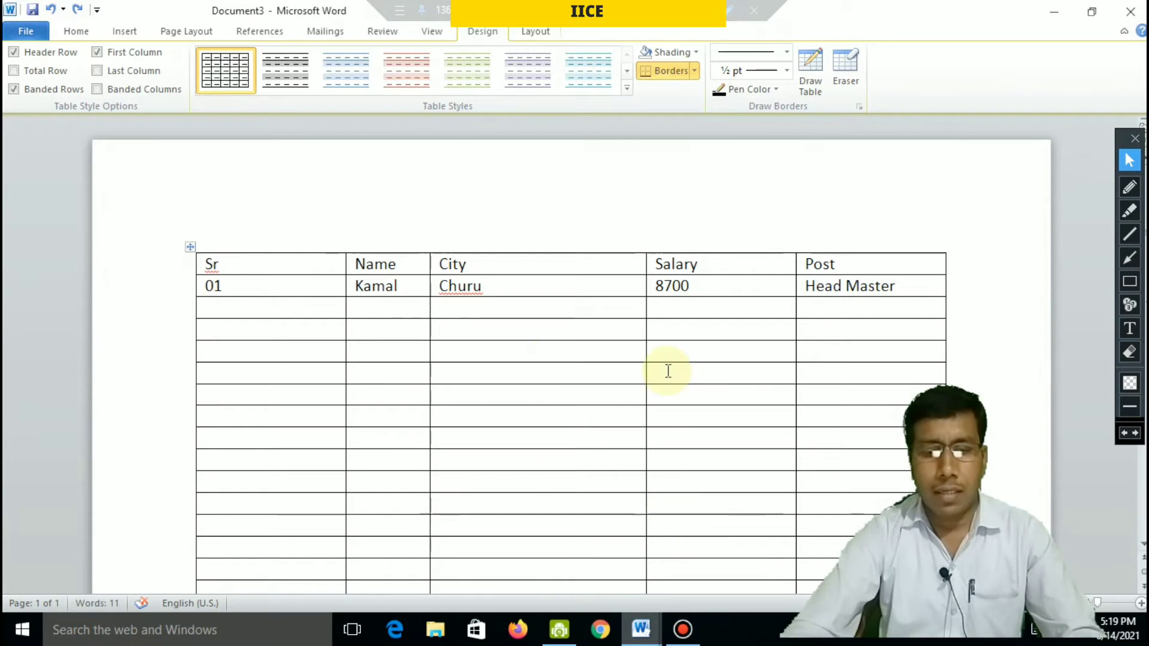
click(641, 558)
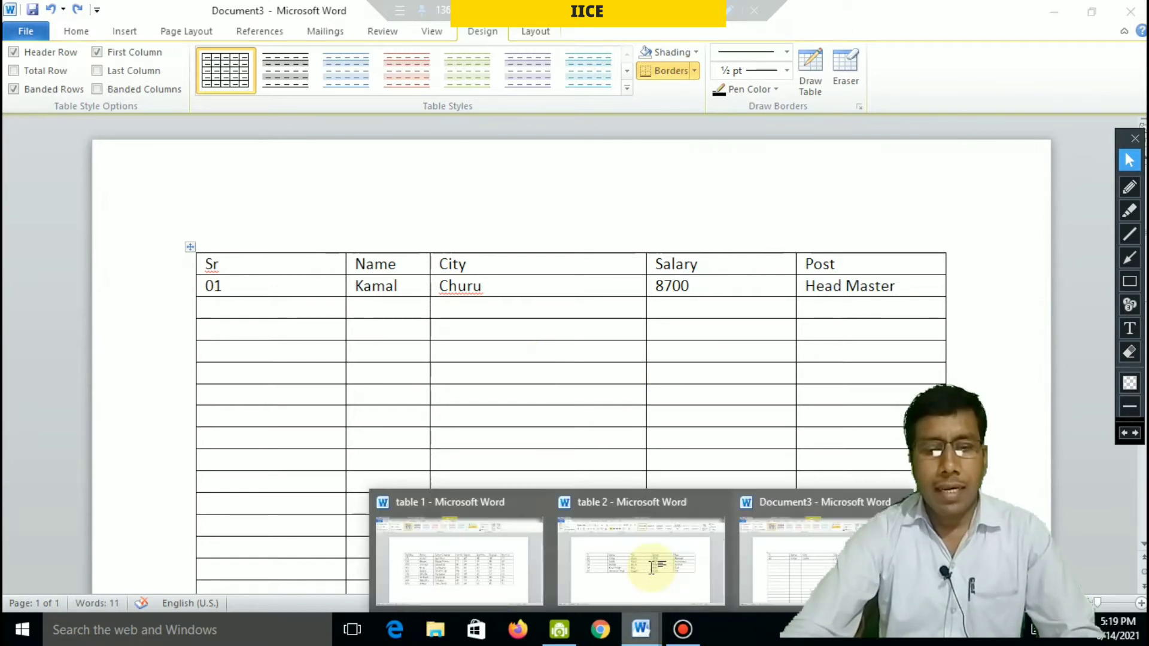
Apply a light-blue style from the full Table Styles gallery to the staff table
click(581, 309)
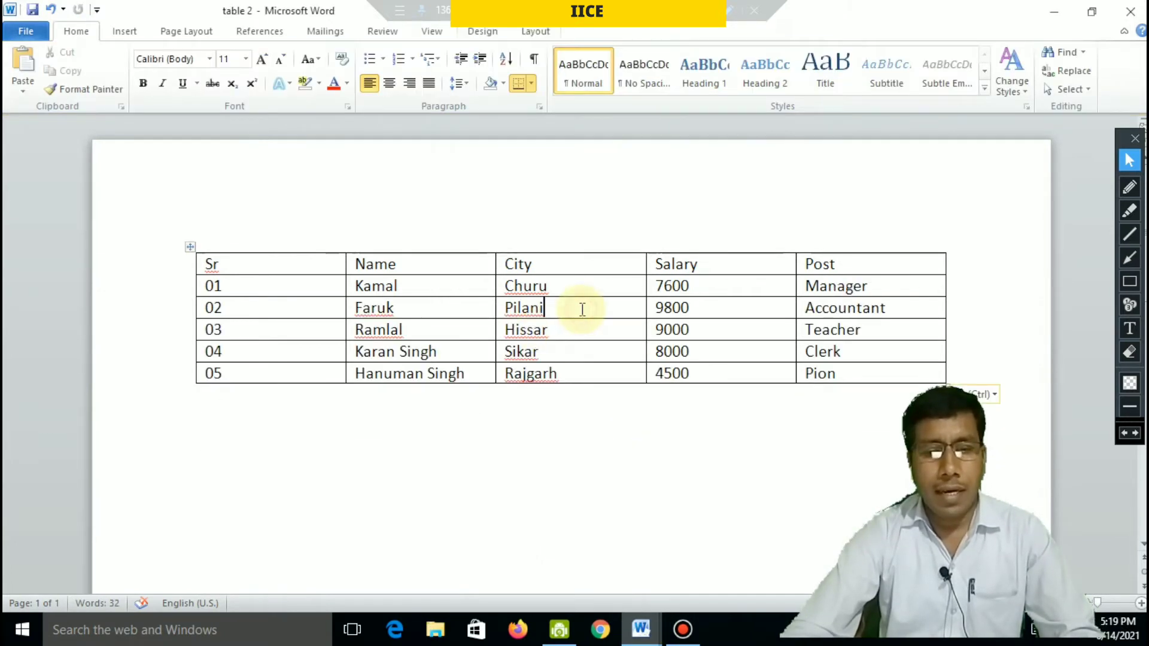
click(484, 33)
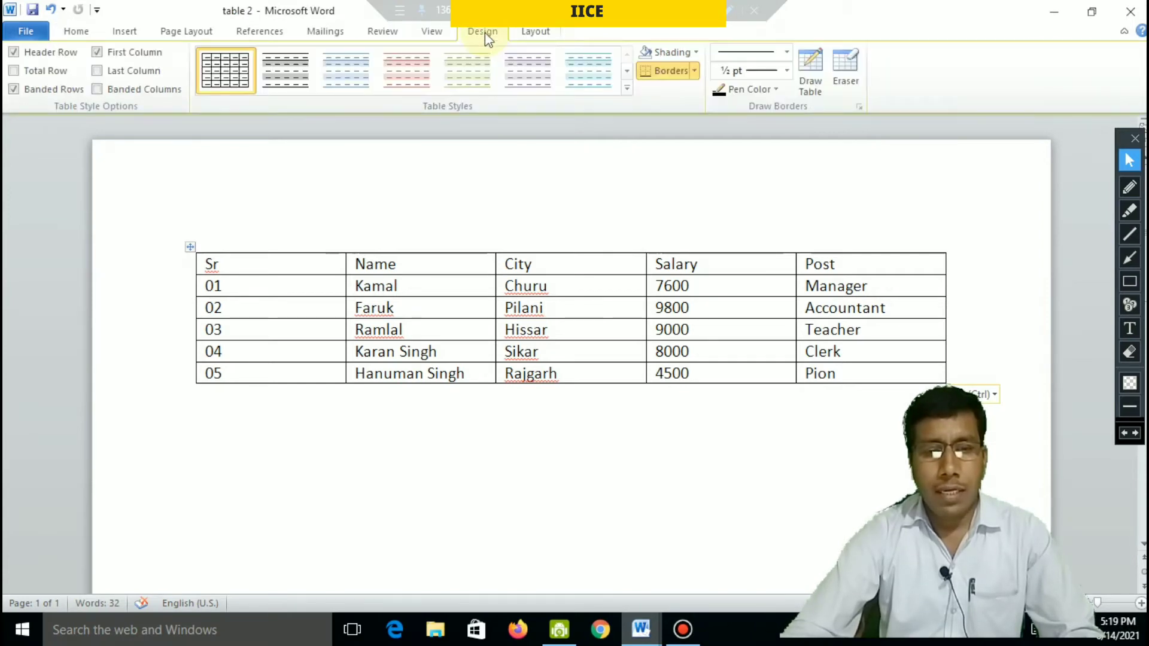
click(626, 90)
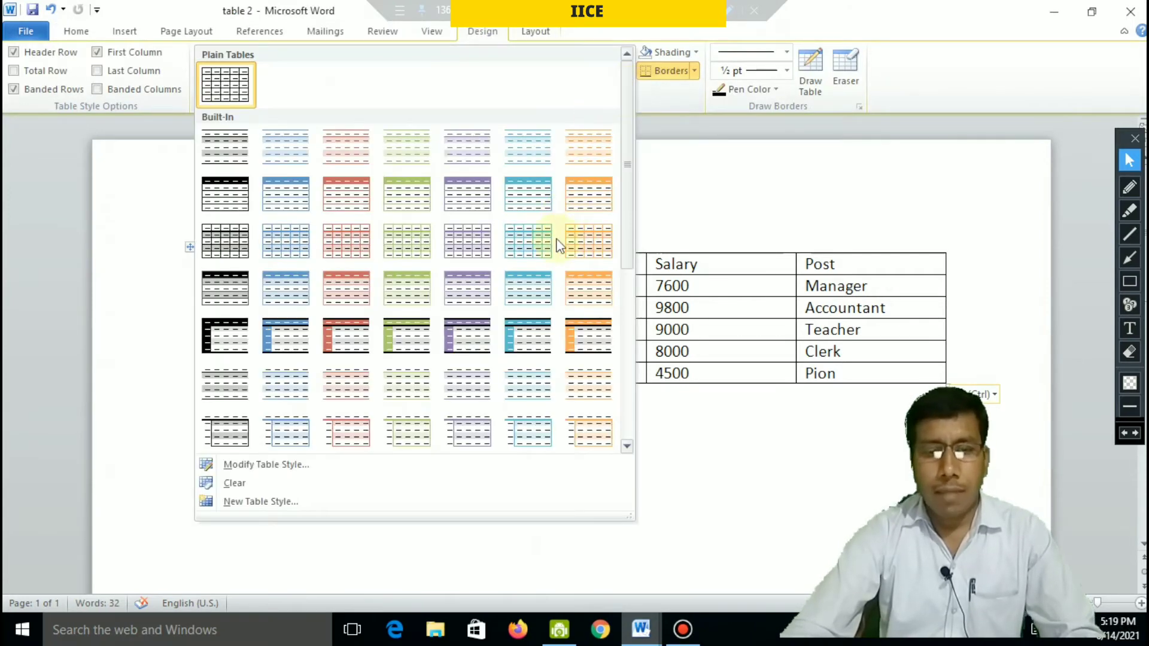
click(542, 289)
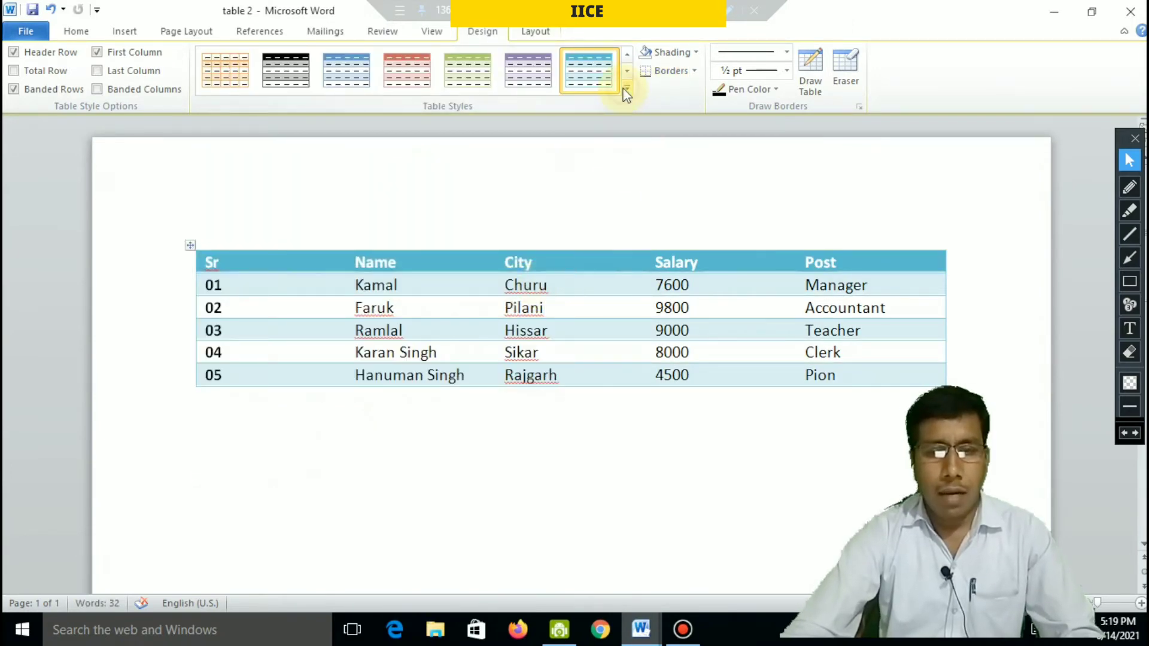
click(625, 89)
click(531, 196)
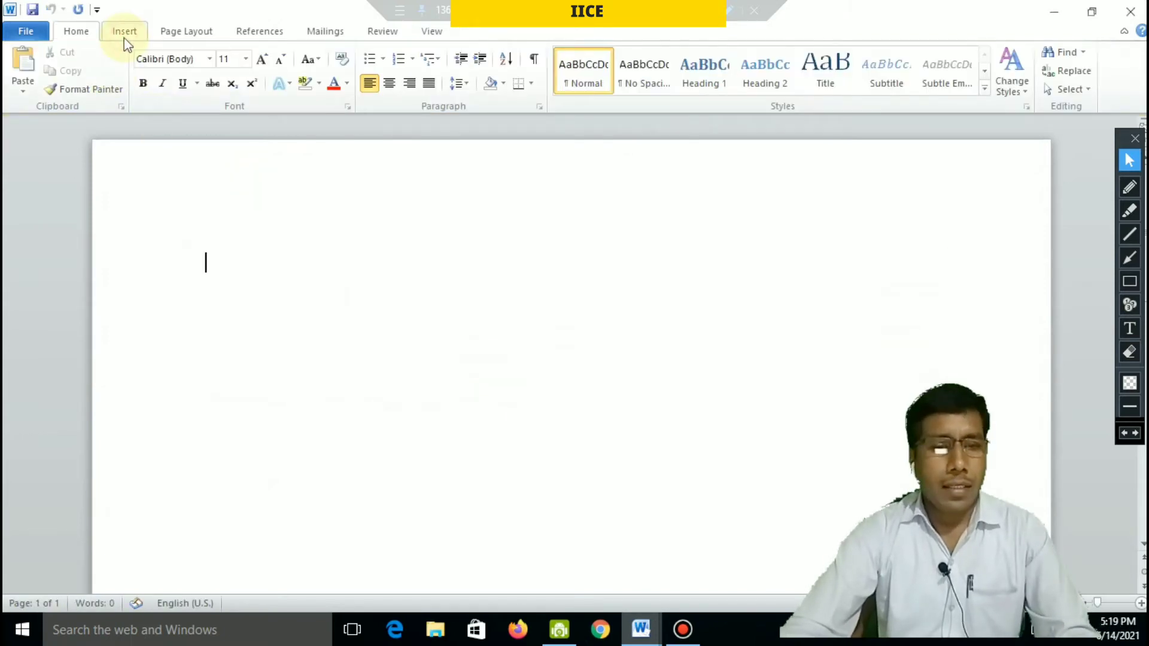
Hand-draw a large single-cell table outline on the blank page using Draw Table
click(125, 33)
click(134, 91)
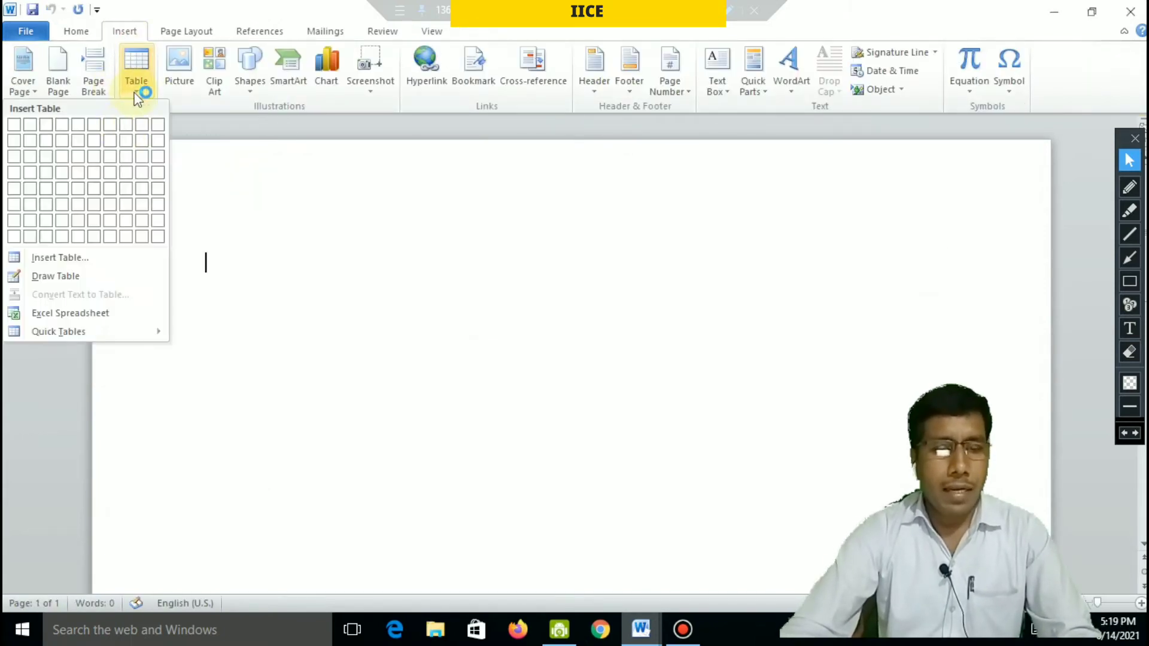
click(83, 277)
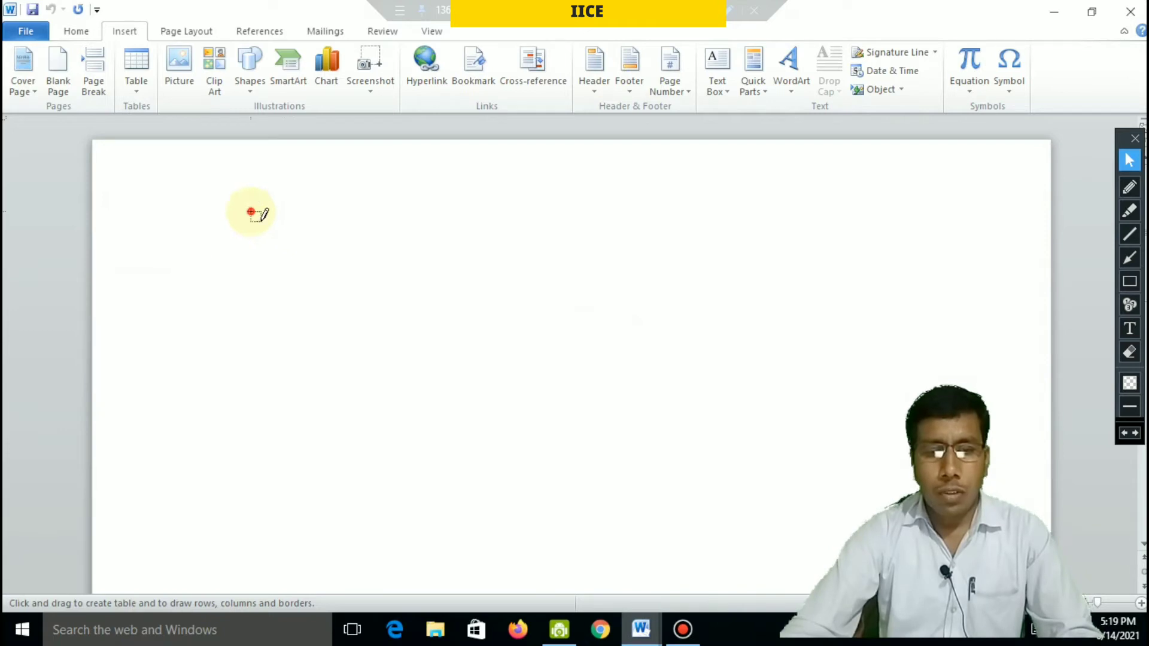
mouse_move(255, 216)
mouse_down()
mouse_move(521, 310)
mouse_move(872, 389)
mouse_move(875, 482)
mouse_up()
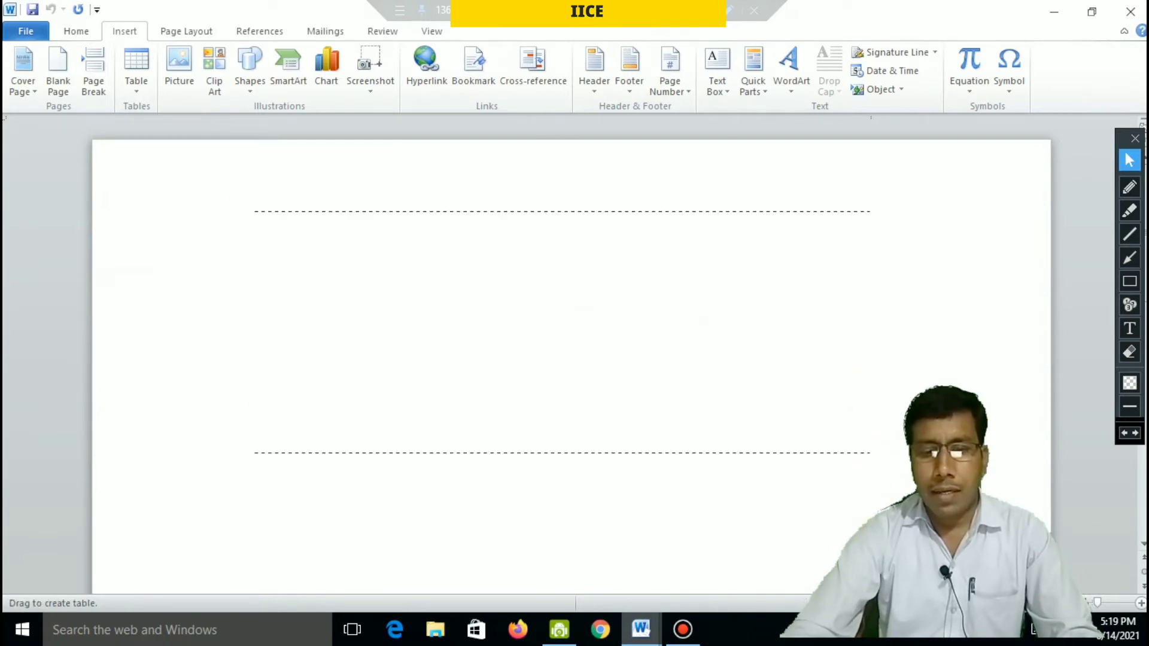
drag(894, 587, 897, 595)
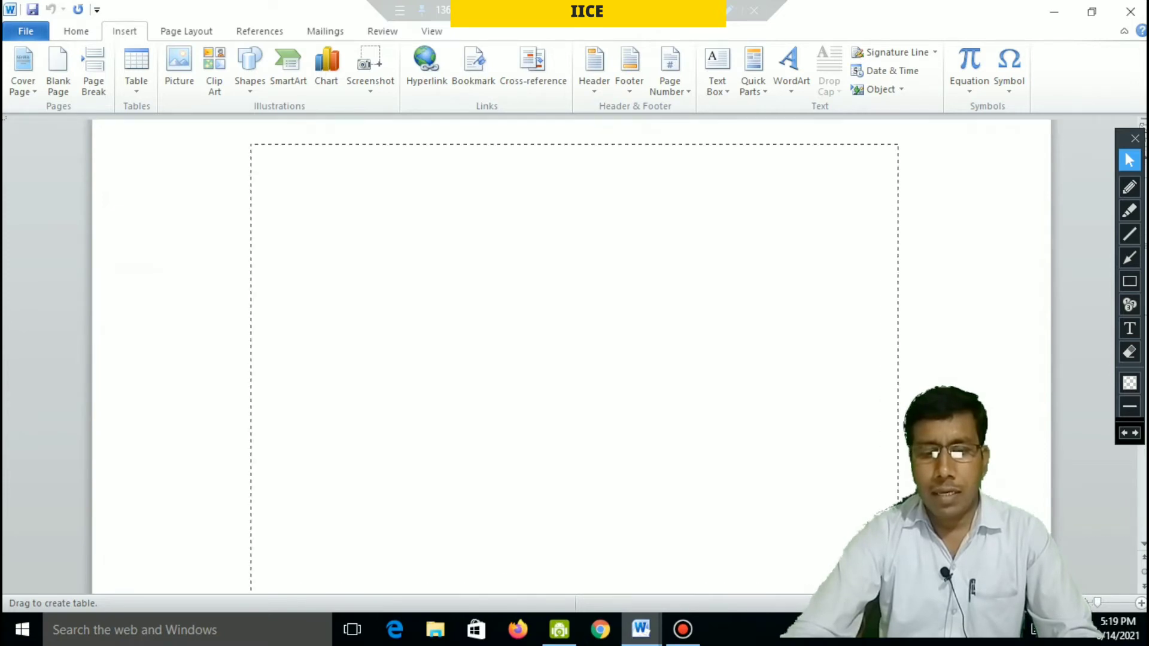
drag(911, 538, 910, 537)
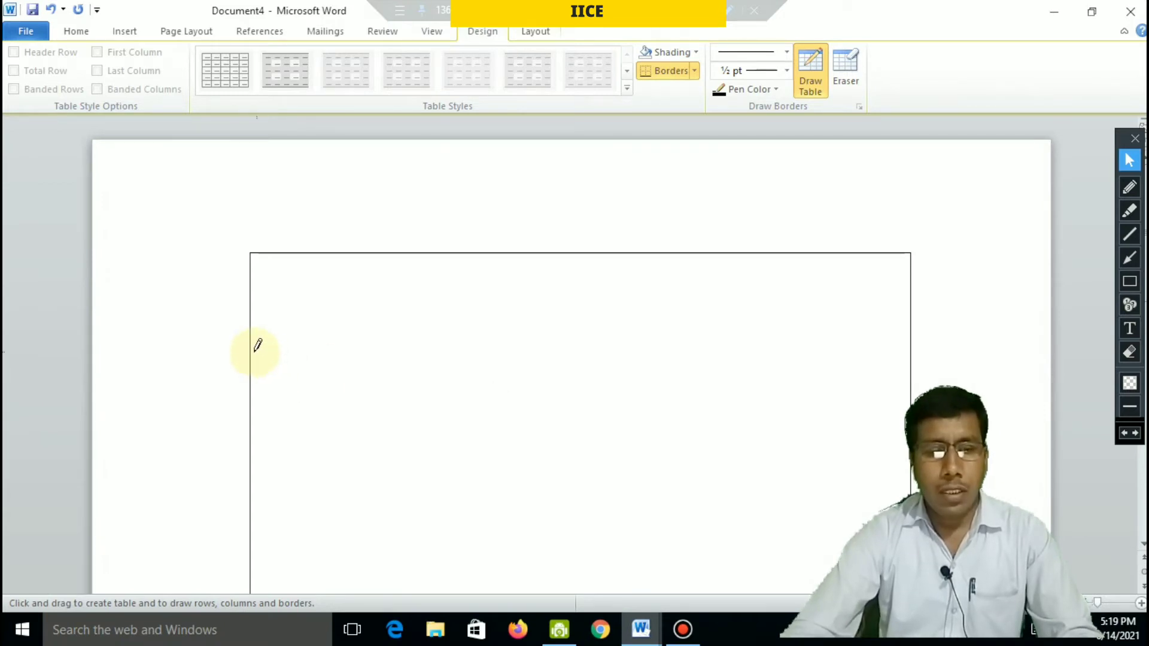
Draw two horizontal row lines and three vertical column lines inside the drawn table
drag(256, 350, 828, 378)
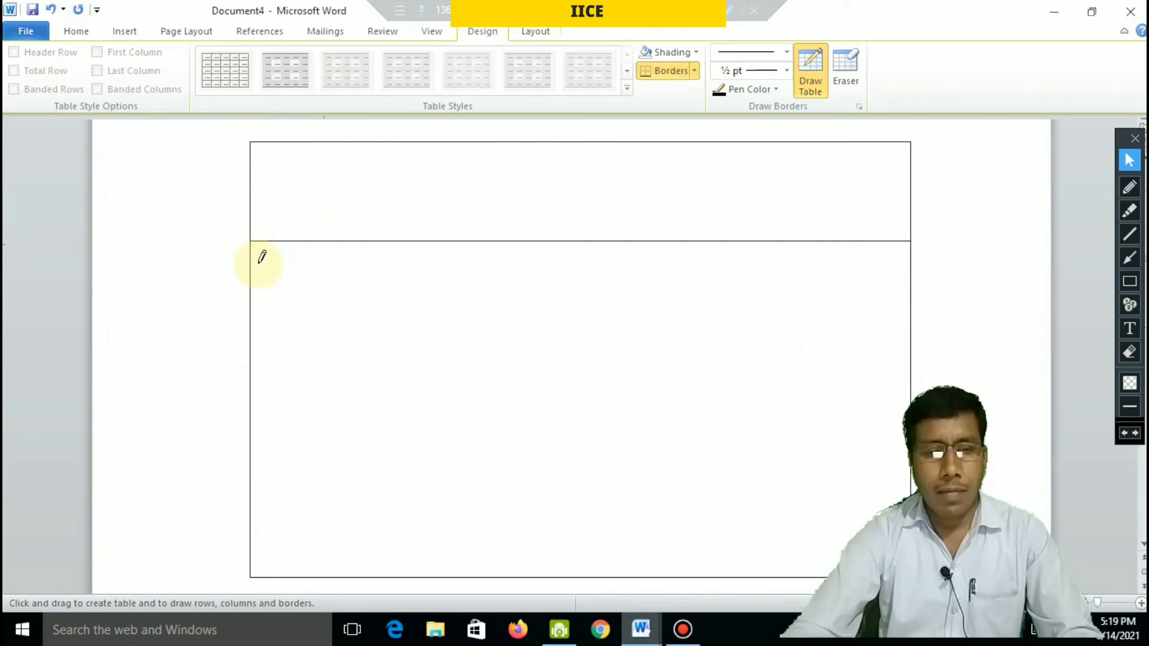
drag(257, 257, 840, 267)
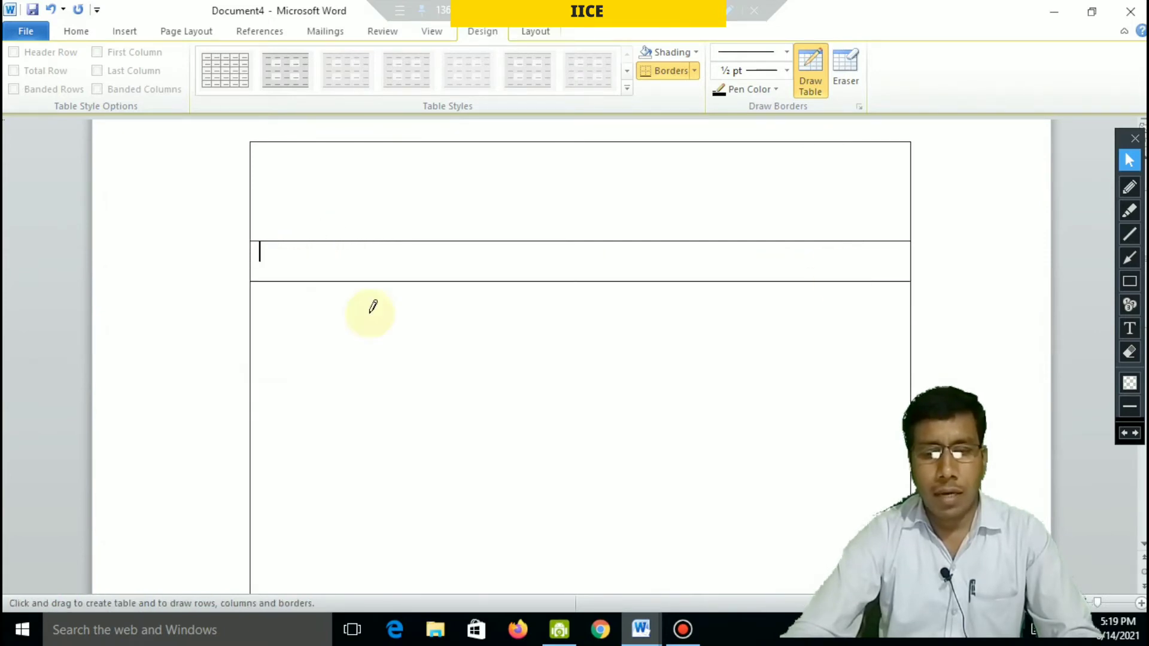
drag(320, 505, 318, 544)
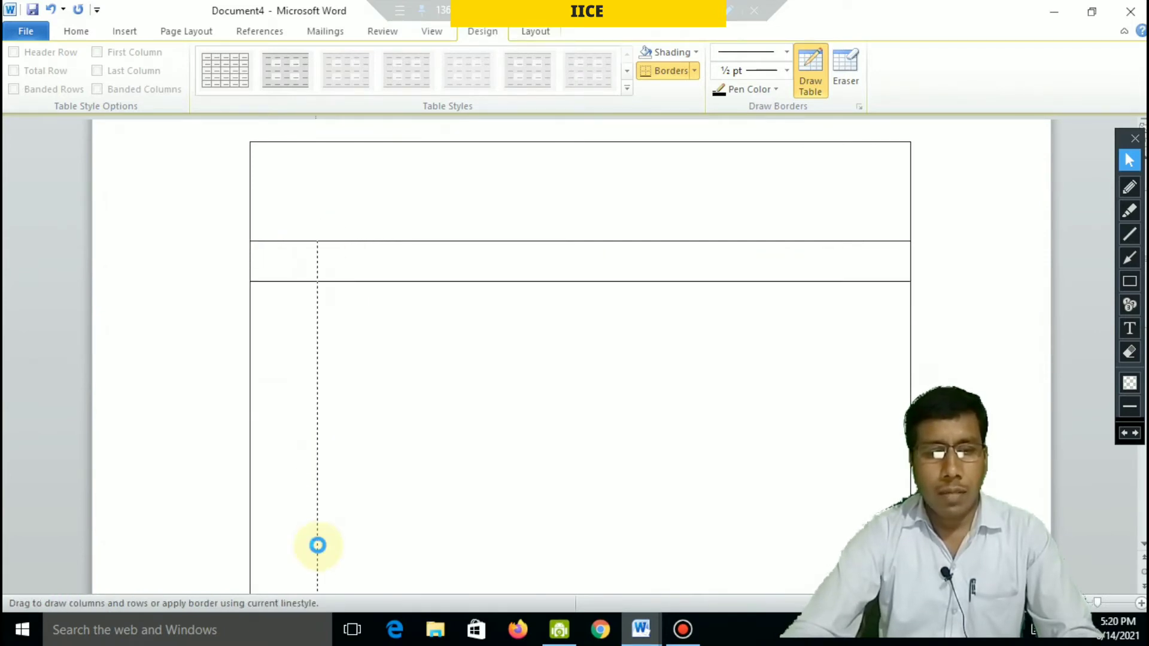
mouse_move(505, 246)
mouse_down()
mouse_move(536, 436)
mouse_move(536, 542)
mouse_up()
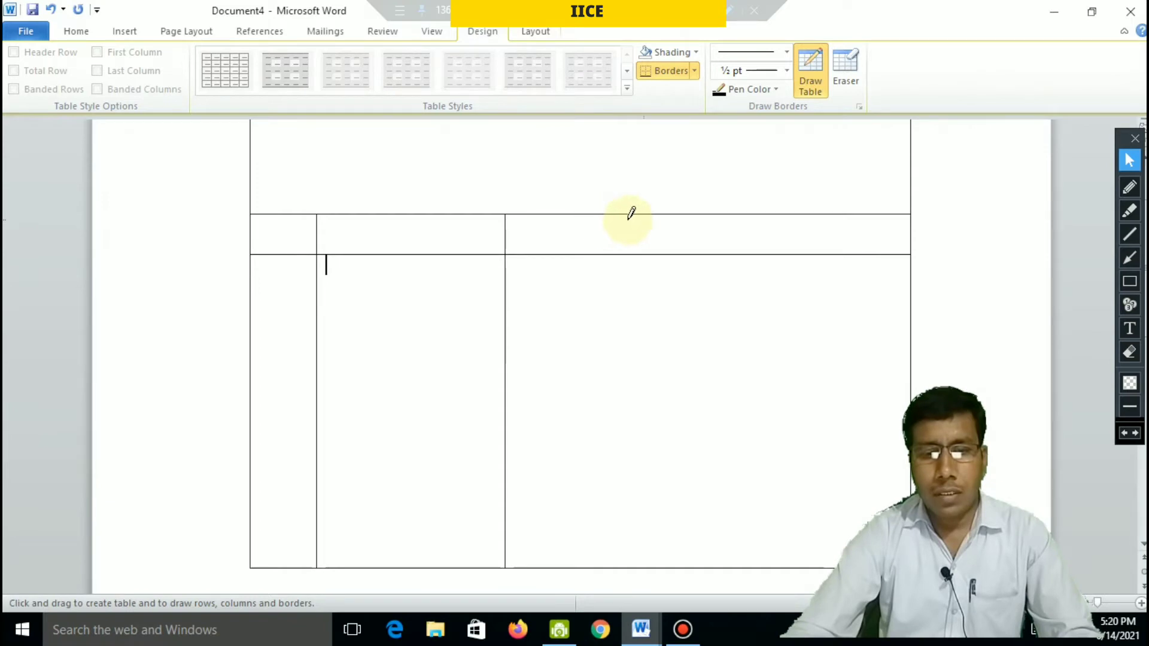
drag(654, 540, 639, 216)
mouse_move(776, 213)
mouse_down()
mouse_move(797, 530)
mouse_move(785, 553)
mouse_up()
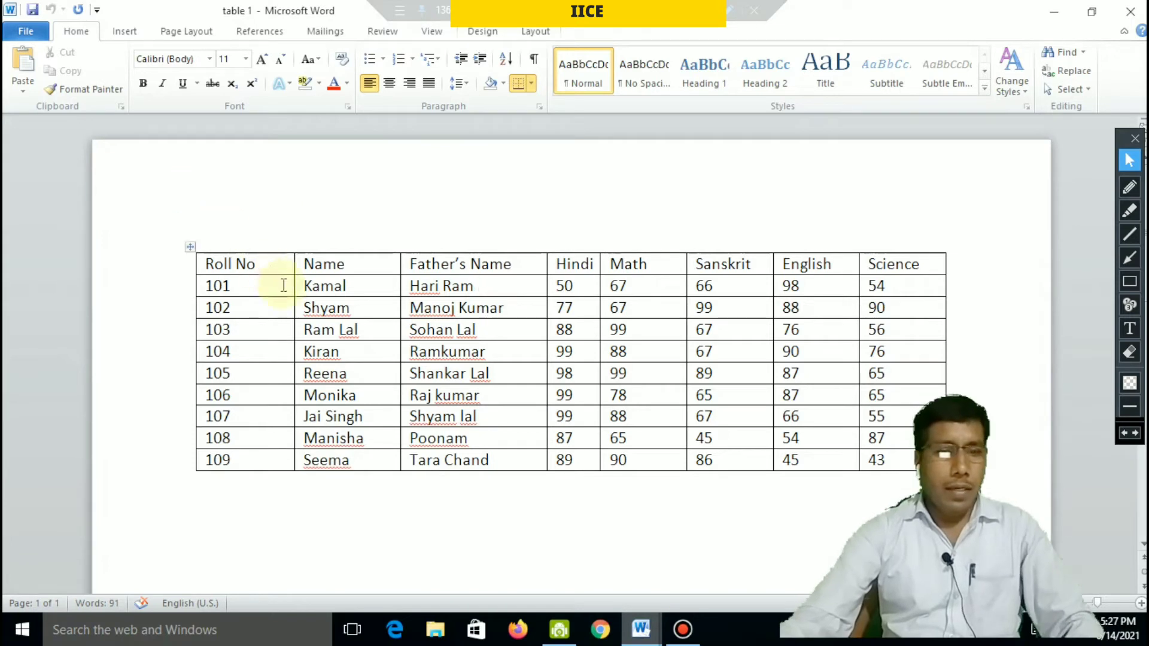
Place the caret in the marks table and switch to the Table Tools Layout tab
click(357, 264)
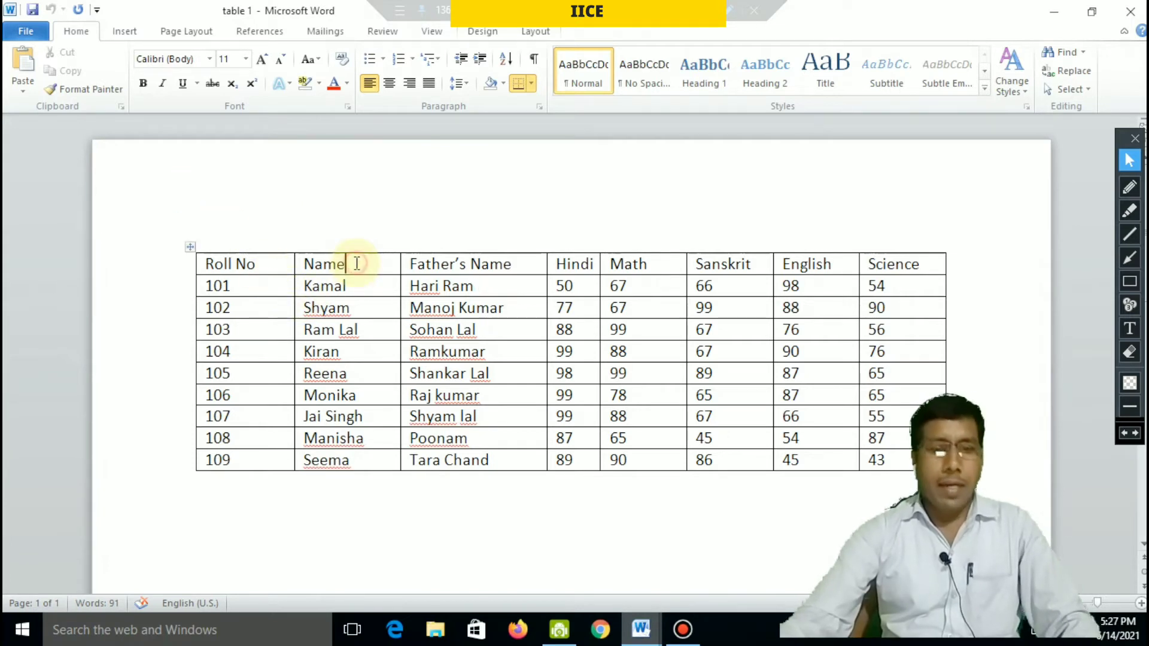
click(511, 285)
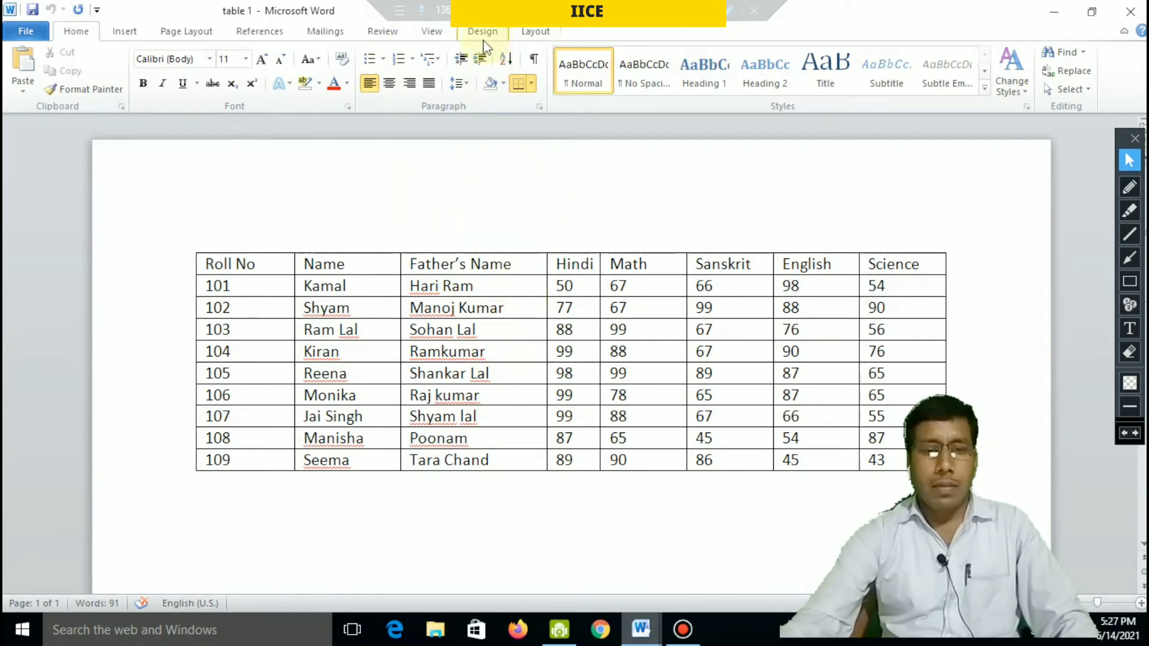
click(499, 330)
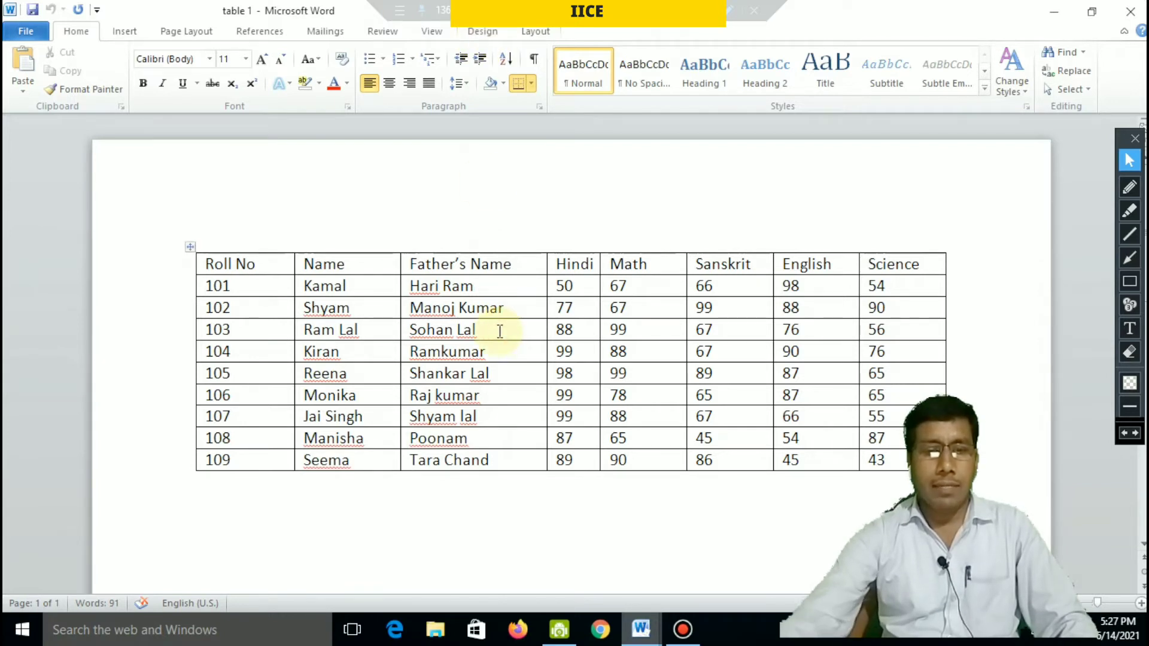
click(483, 31)
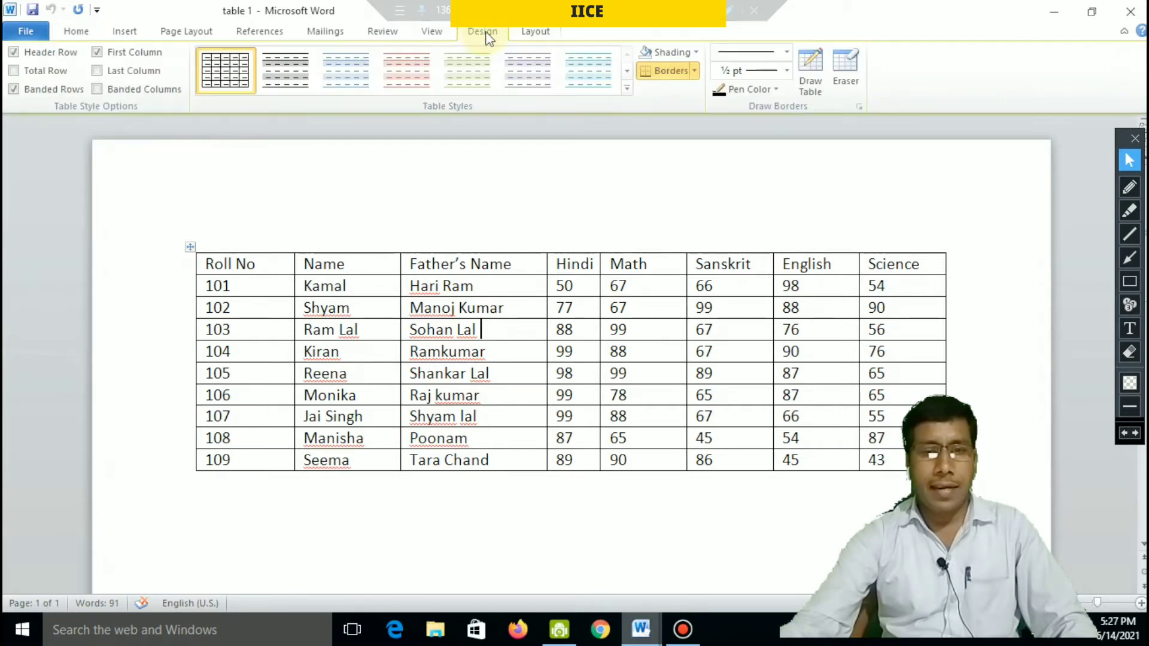
click(534, 34)
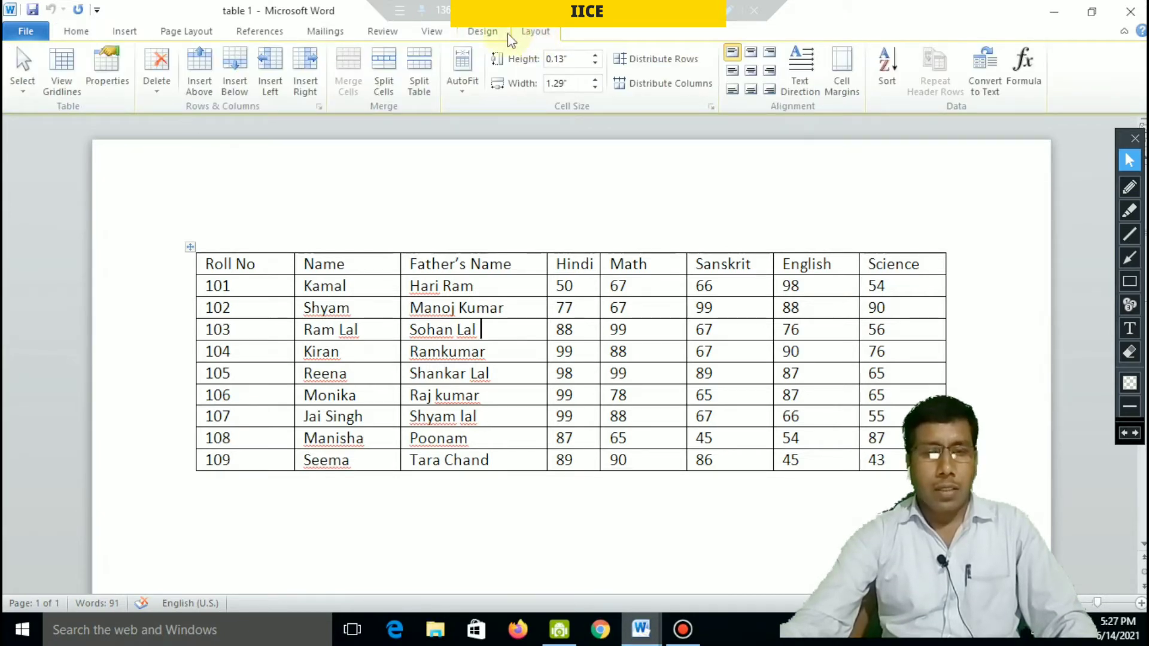
click(483, 31)
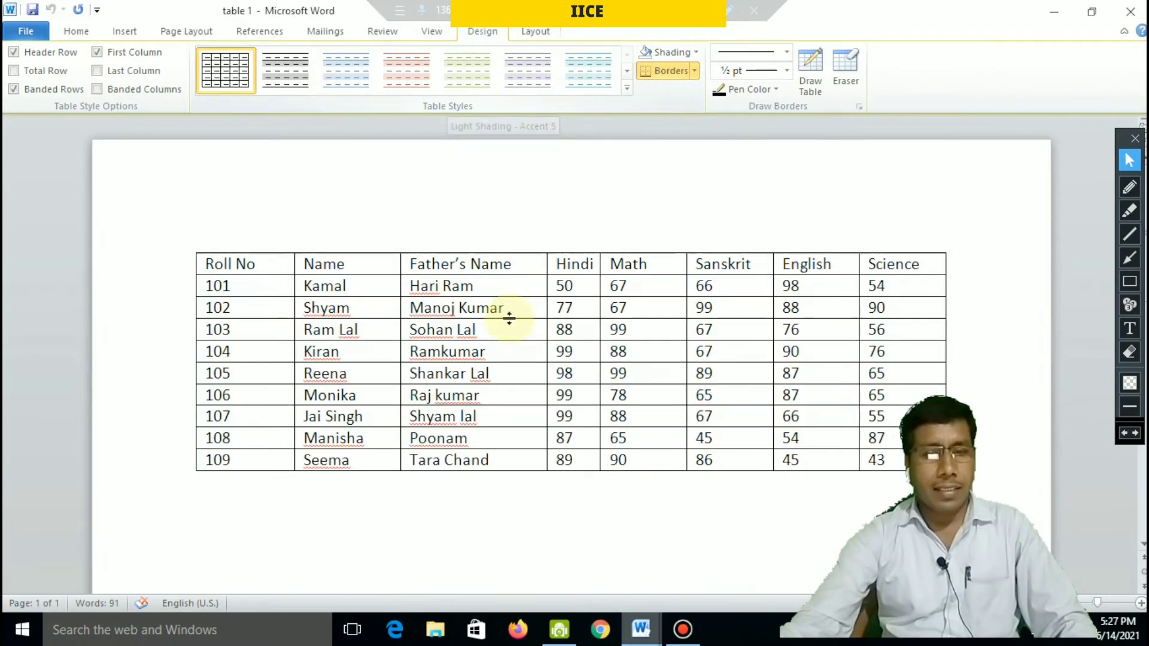
click(529, 34)
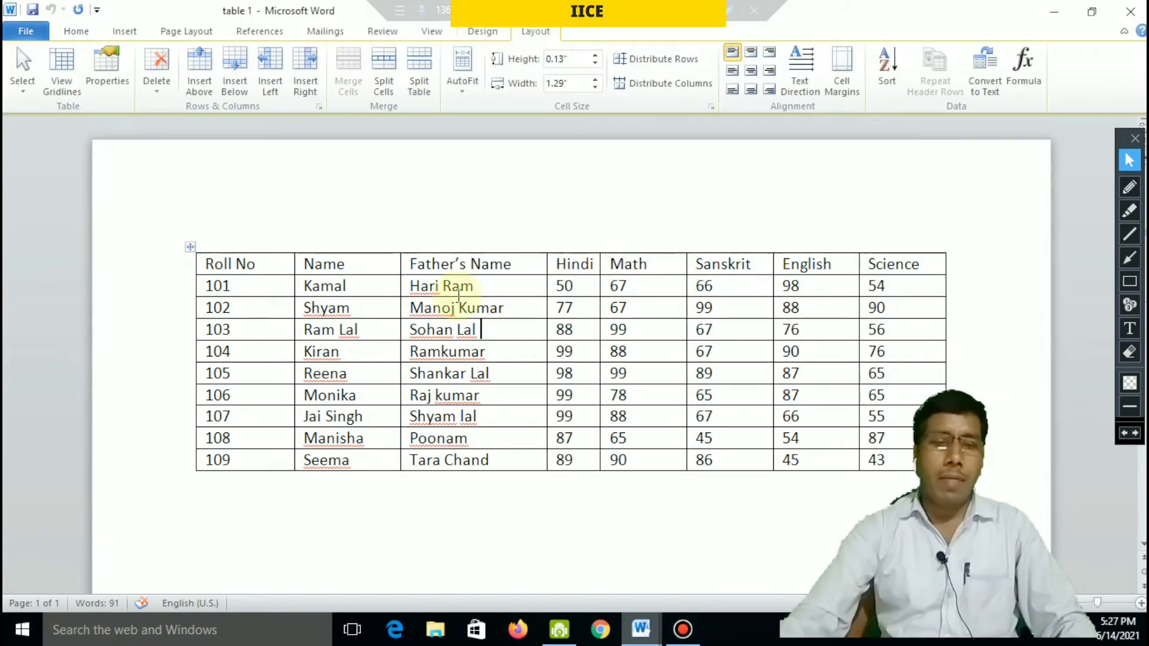
click(404, 518)
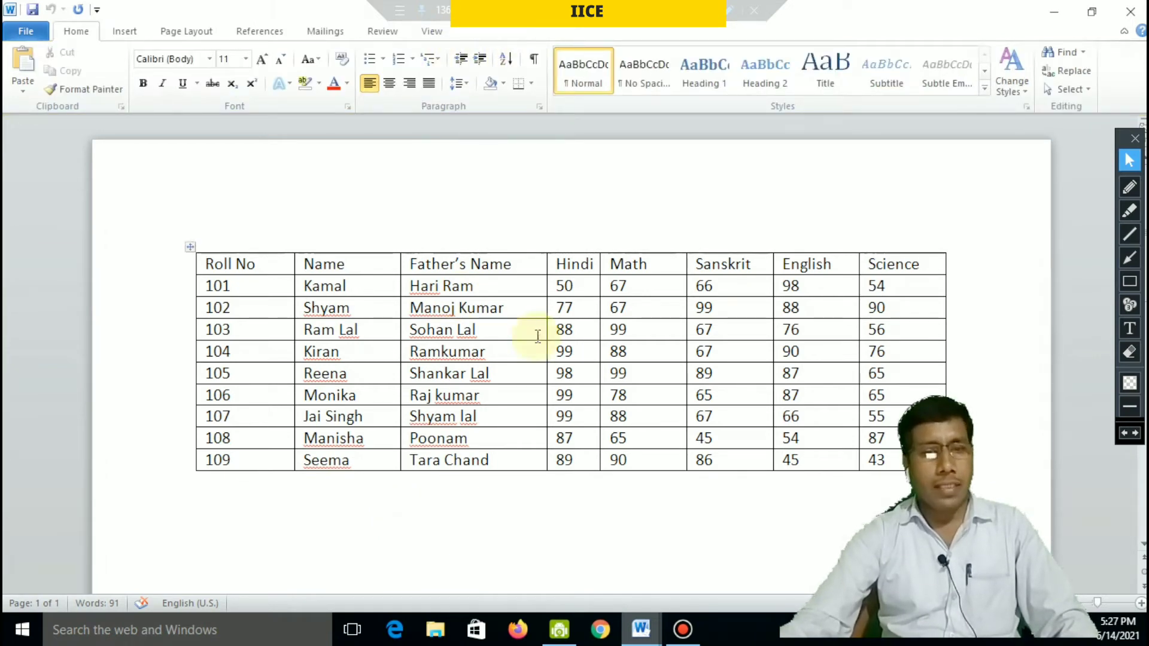
click(530, 305)
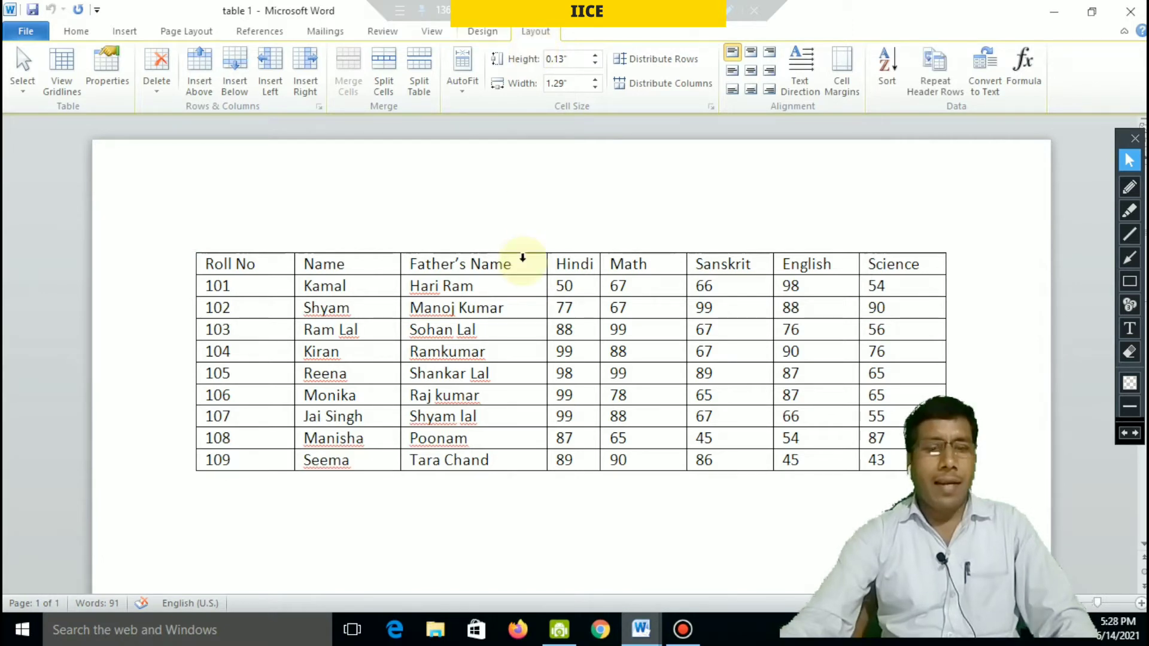
click(524, 312)
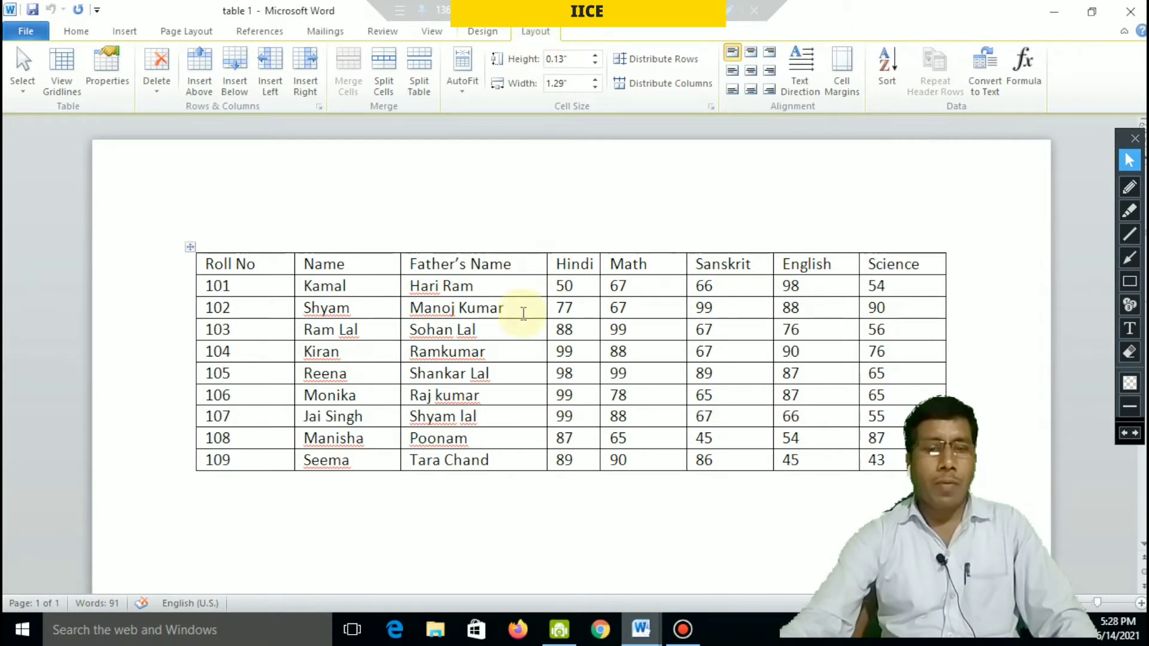
click(522, 353)
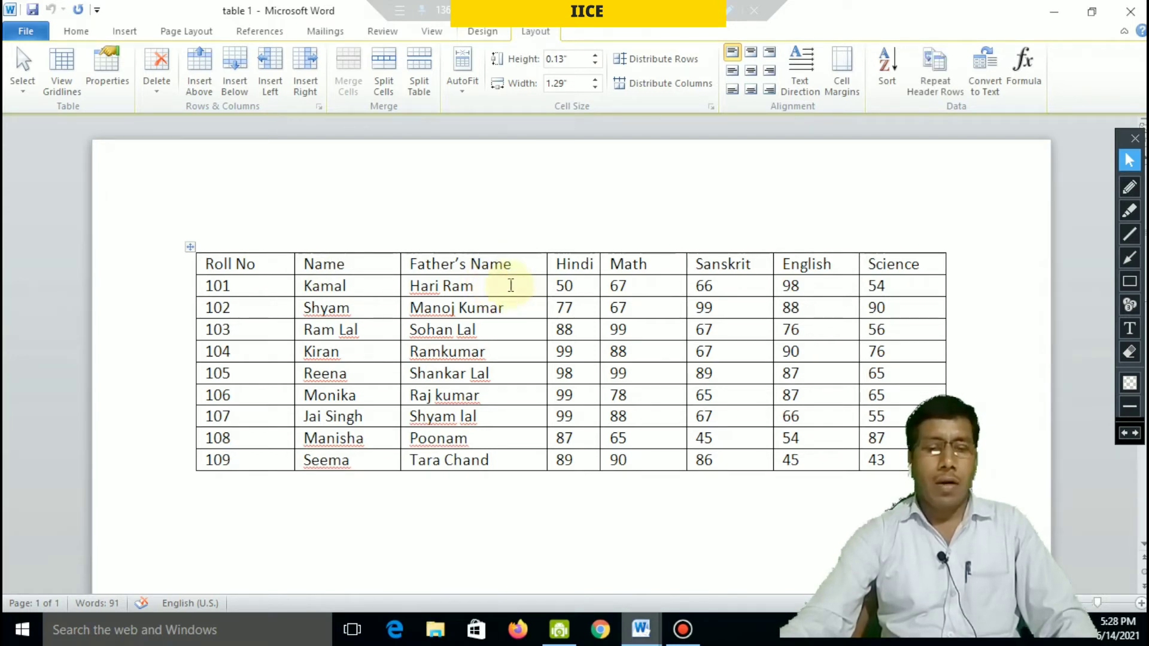
Insert blank rows above the header row and above row 102, then one below row 109
click(199, 88)
click(515, 287)
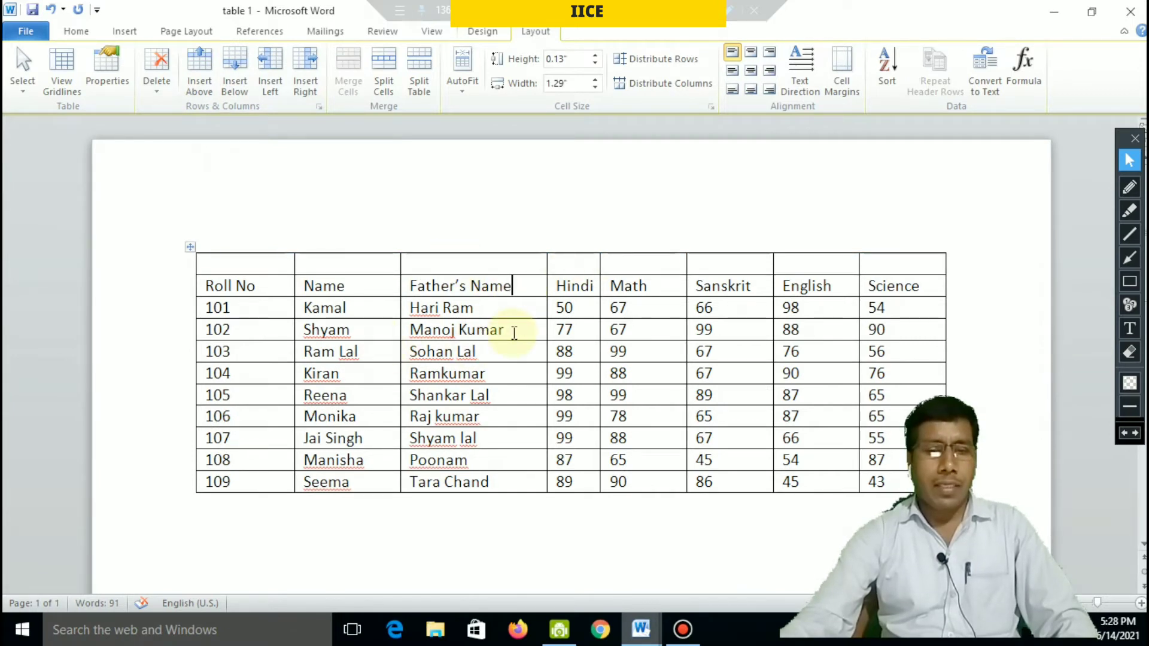
click(514, 333)
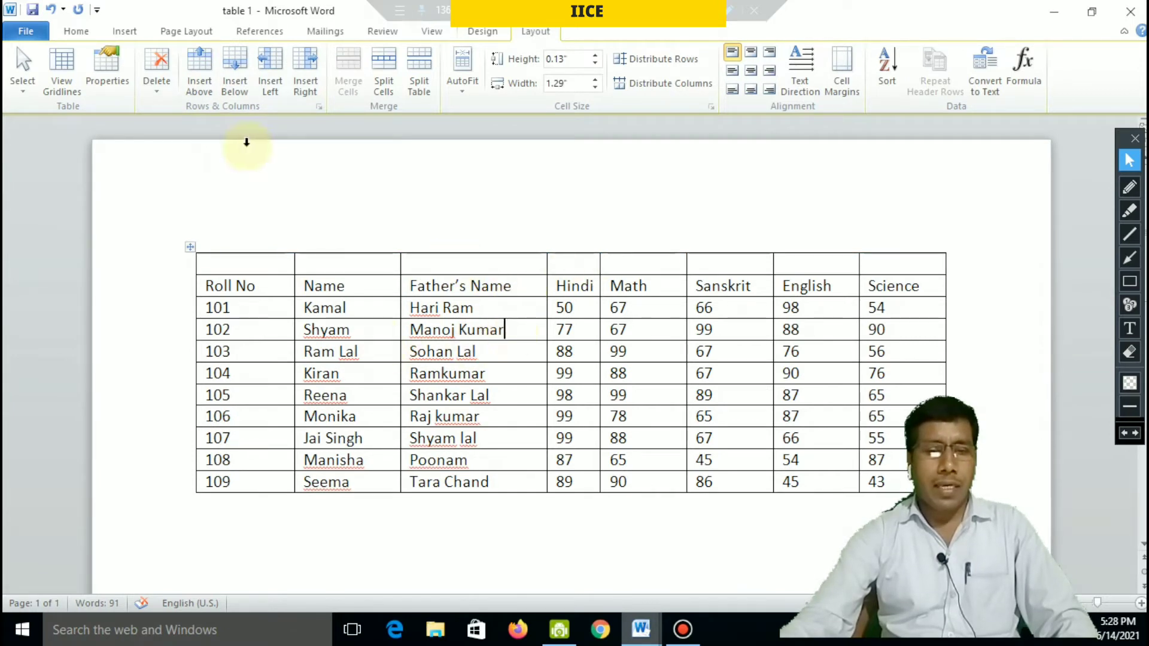
click(199, 86)
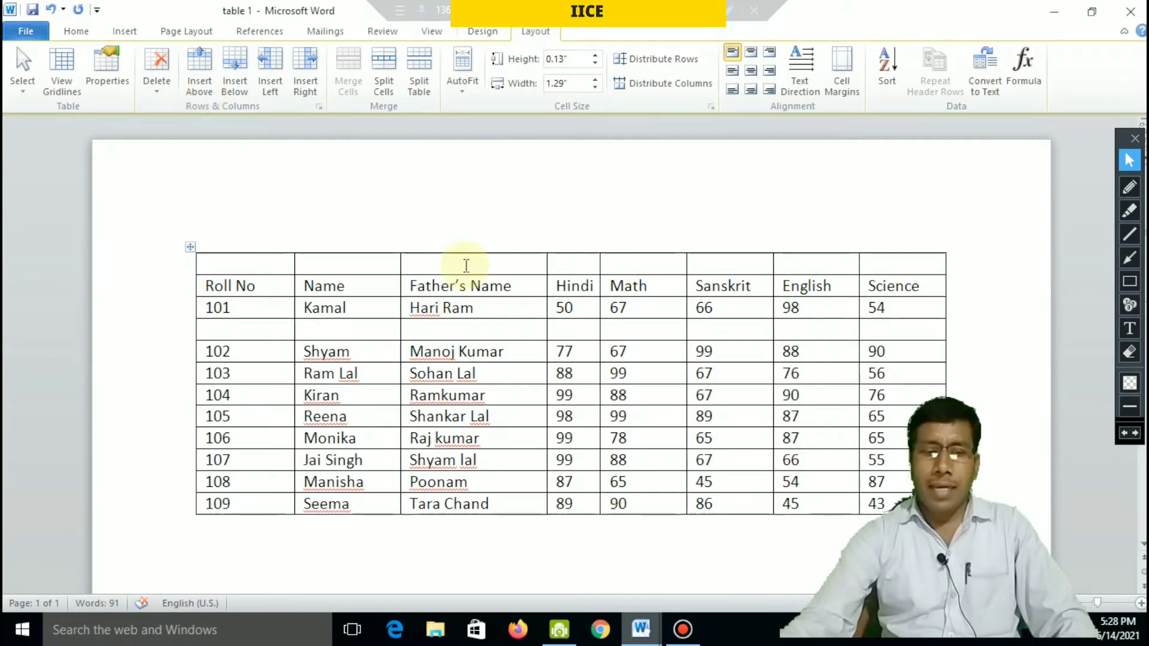
click(240, 96)
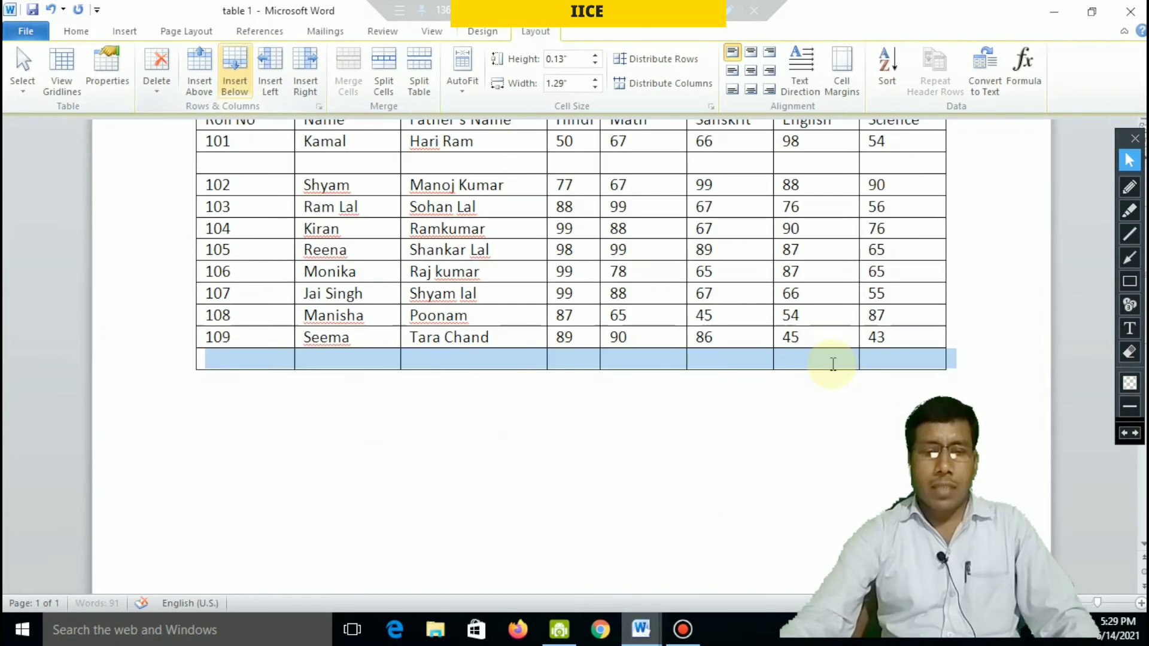
Append more empty rows beneath roll number 109 using Tab in the table's last cell
click(832, 364)
click(487, 367)
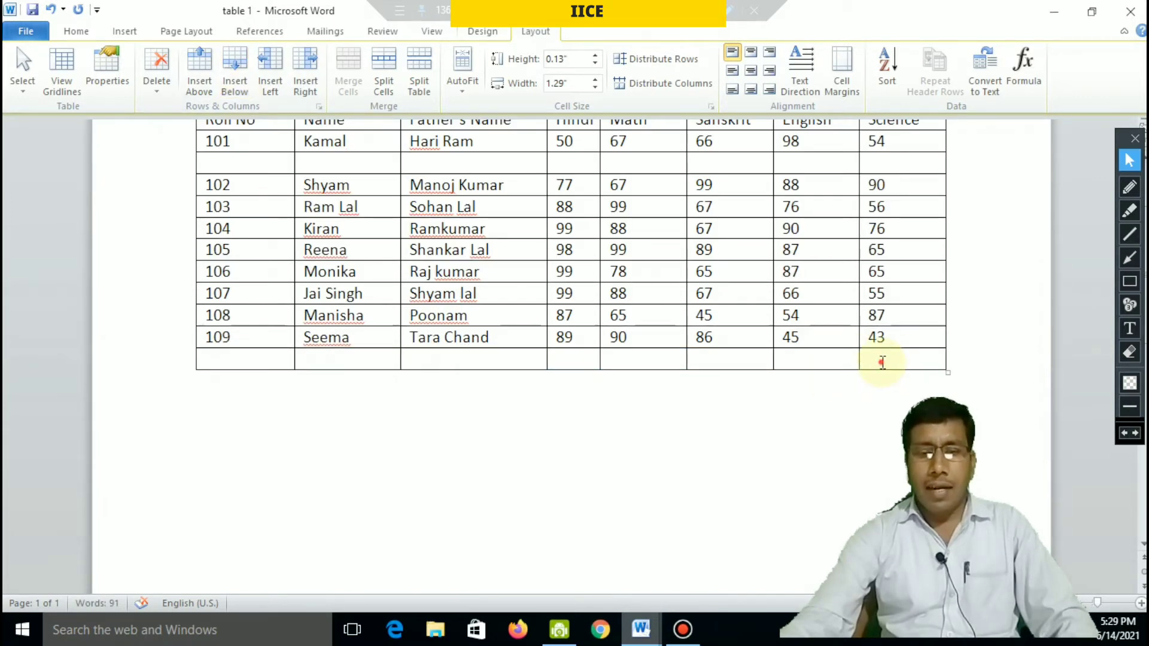
key(Down)
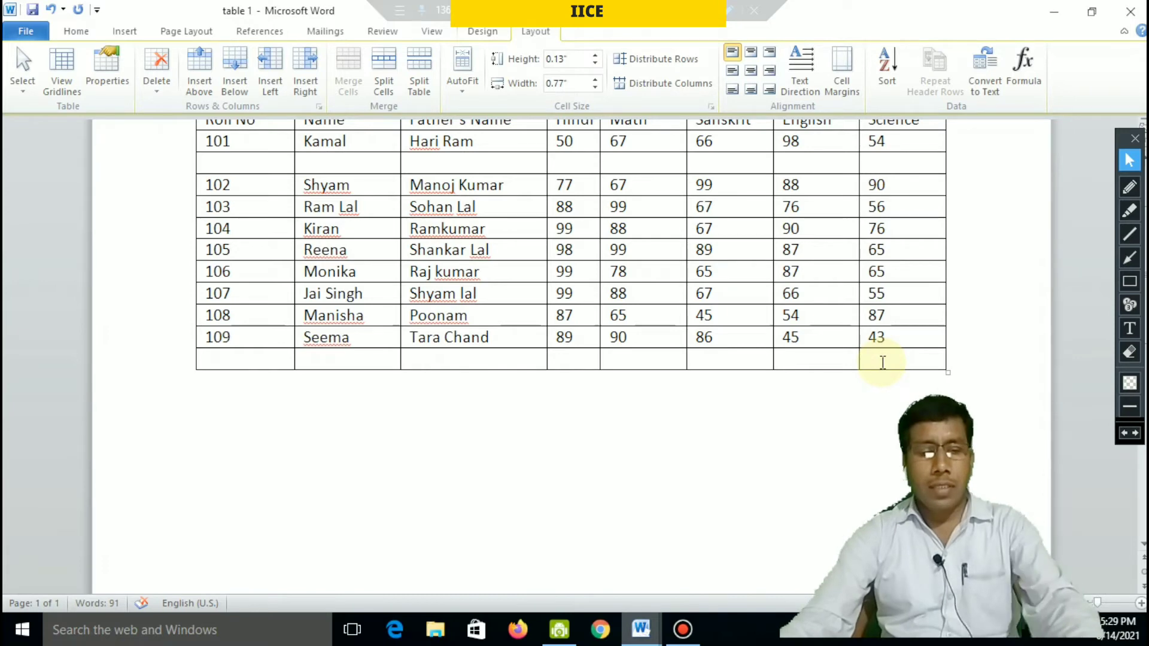
click(882, 362)
key(Tab)
click(887, 383)
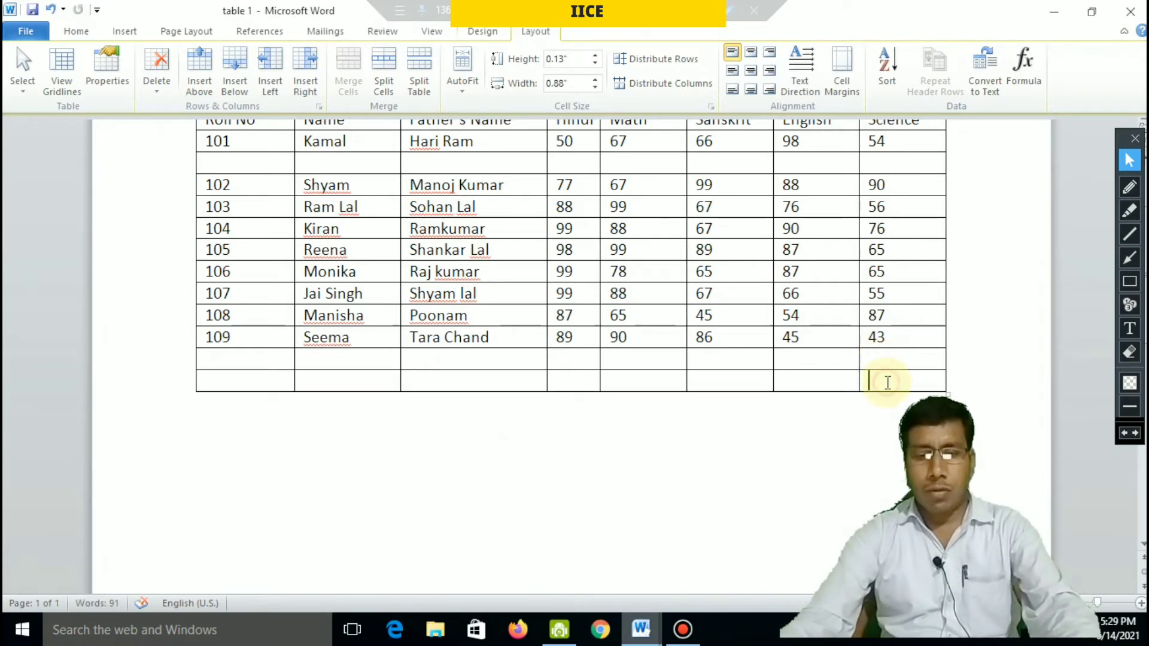
key(Tab)
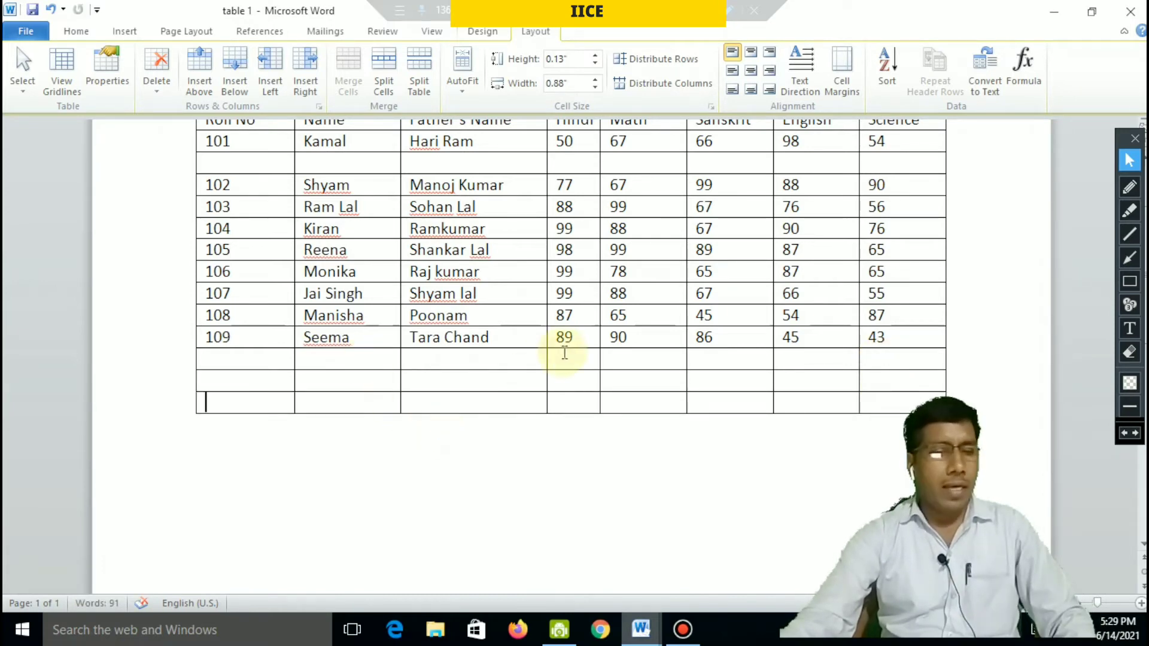
scroll(565, 353, up, 3)
click(618, 330)
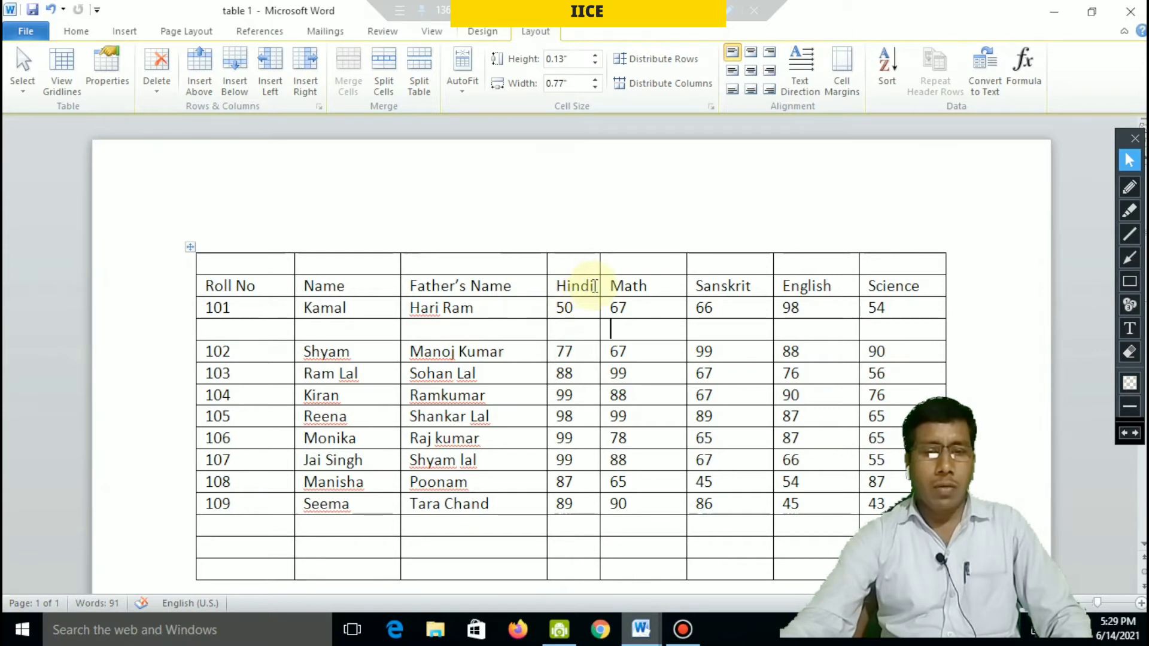
Insert an empty column left of Hindi, right after Father's Name
click(598, 330)
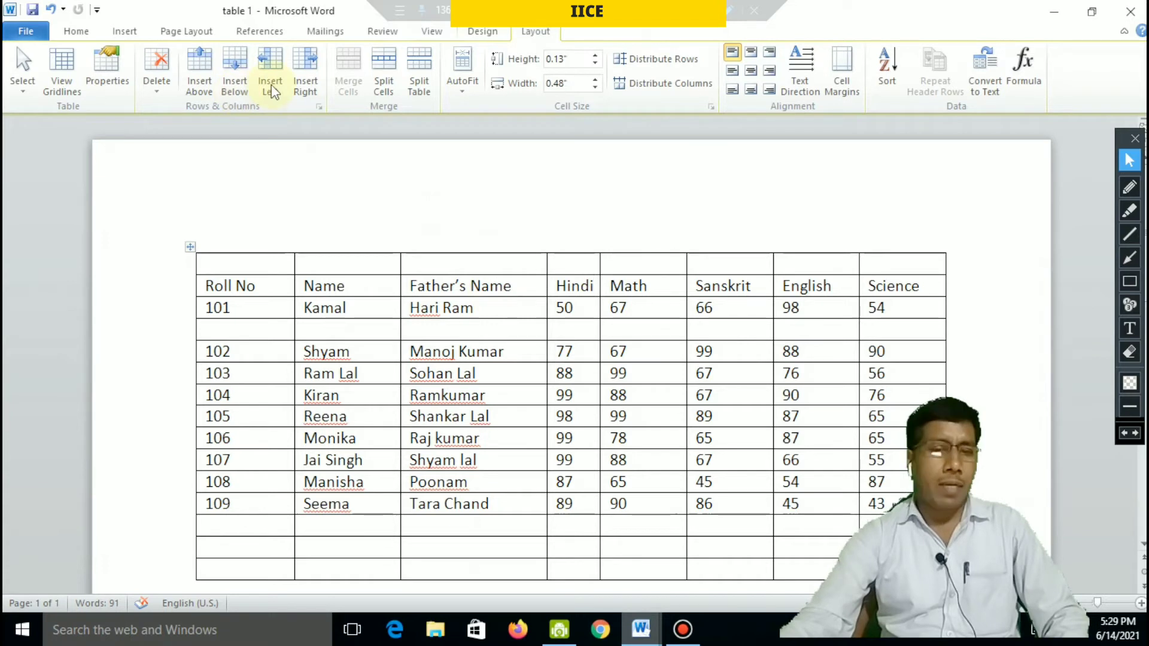
click(605, 312)
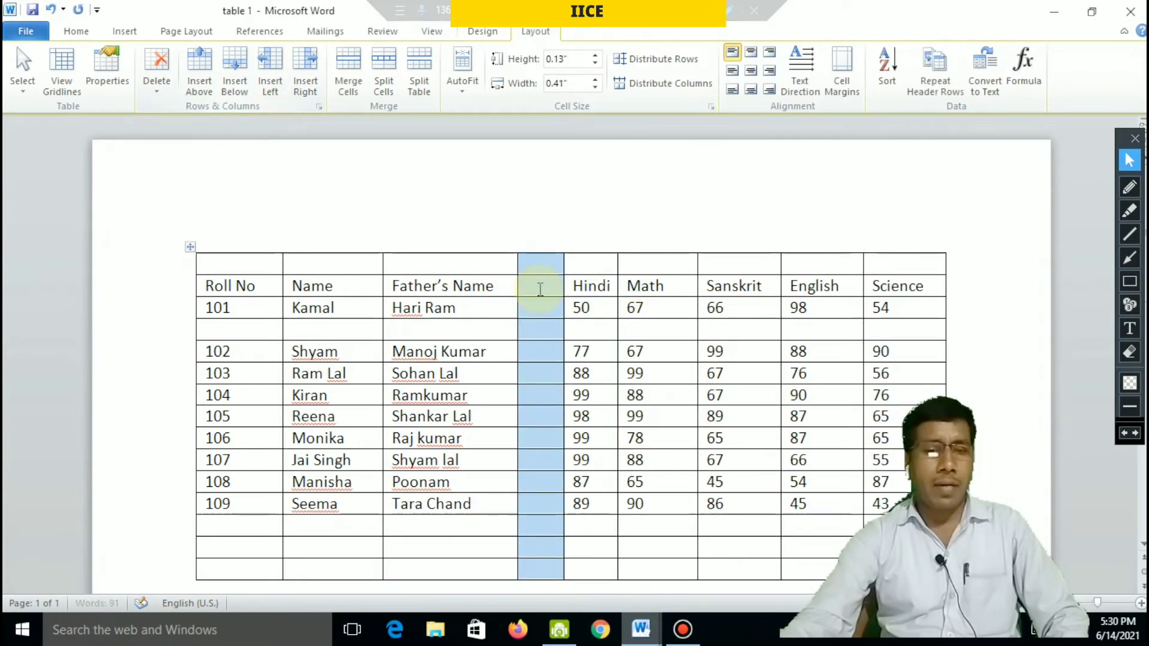
click(540, 289)
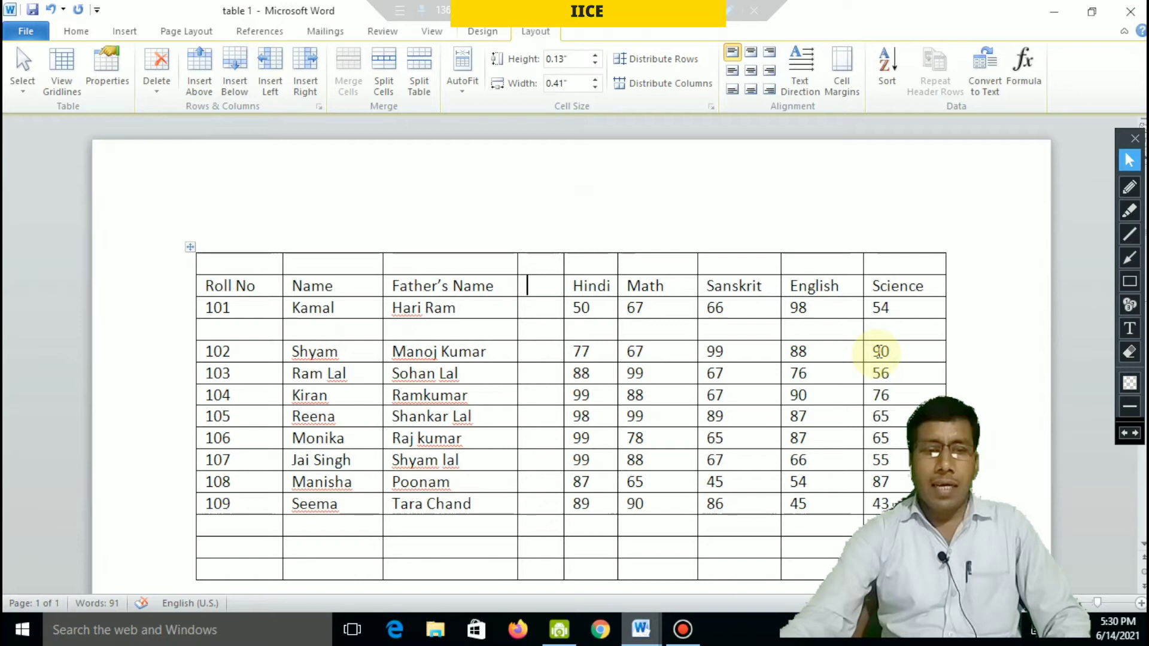
Insert an empty column to the right of Science
click(959, 325)
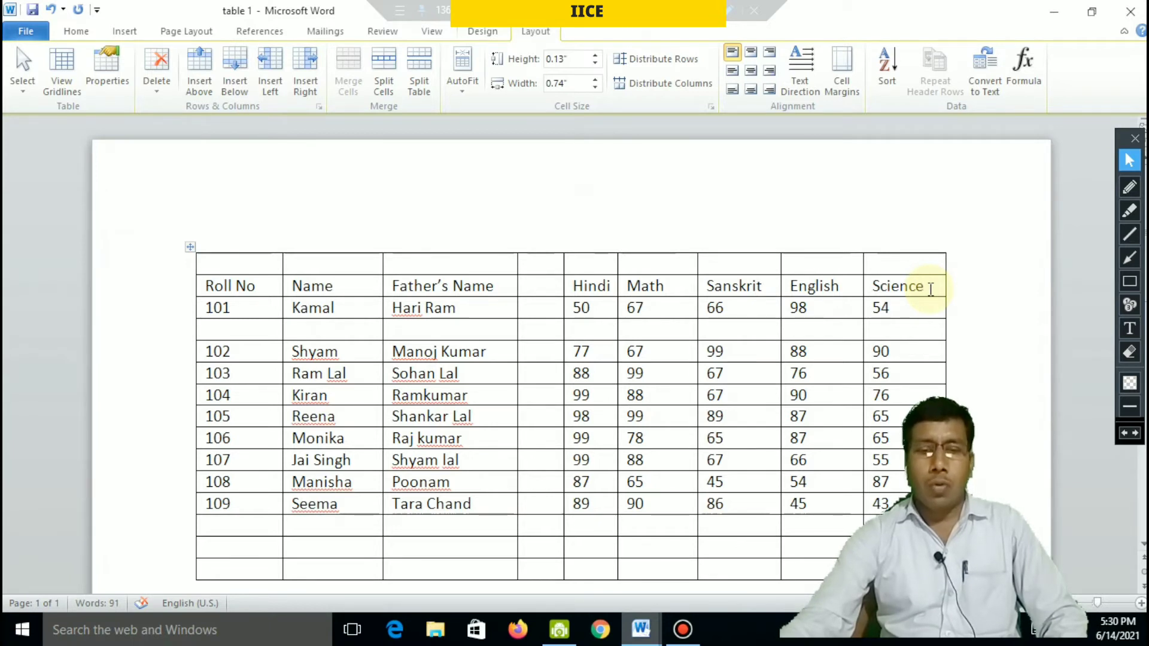
click(304, 95)
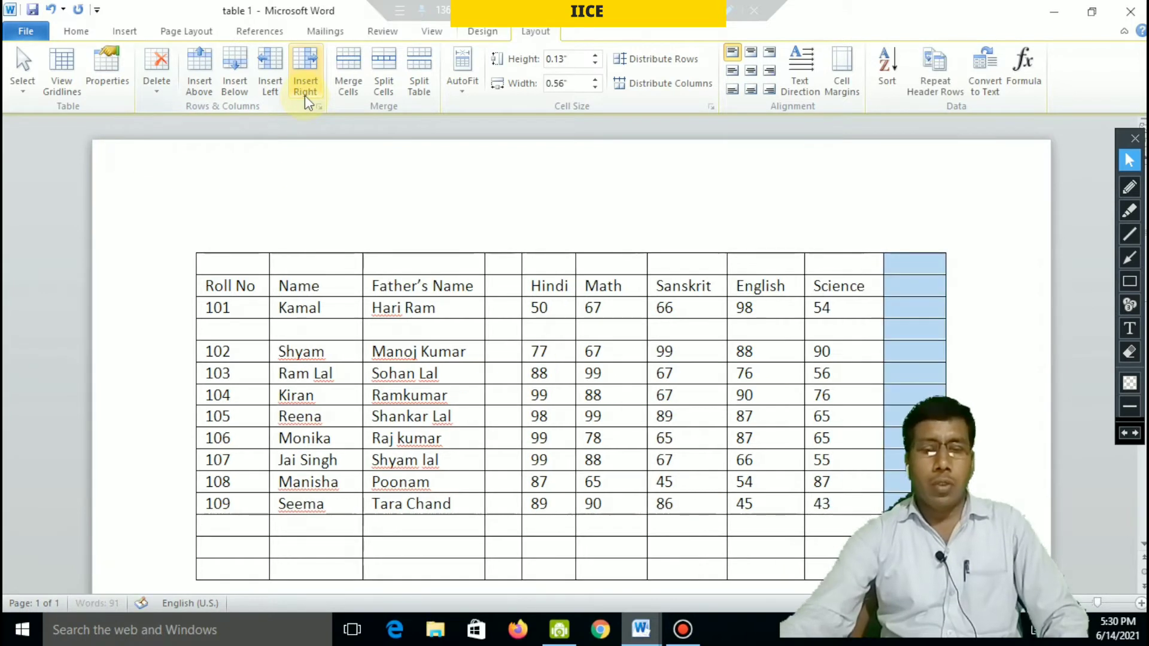
click(848, 314)
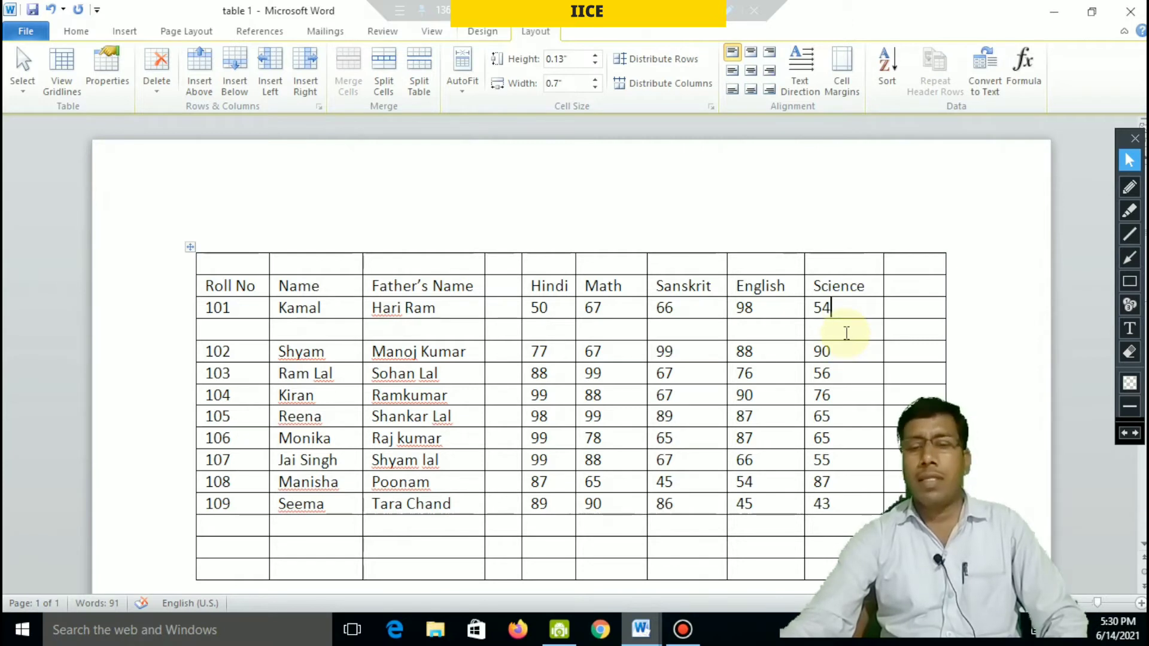
click(846, 333)
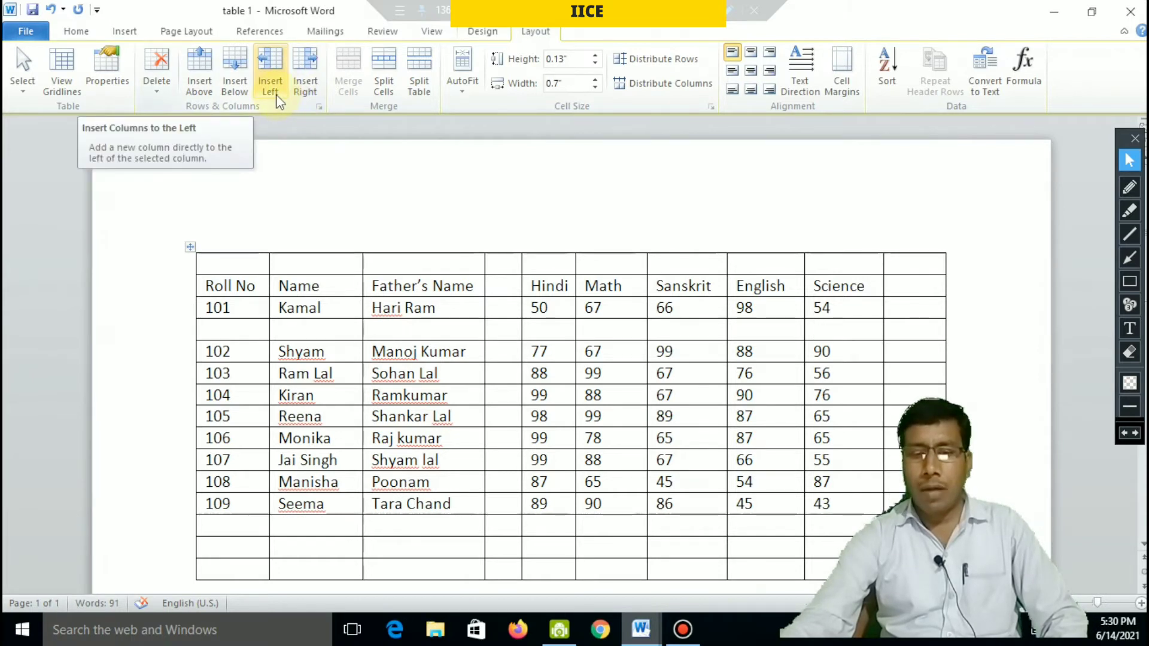
click(892, 328)
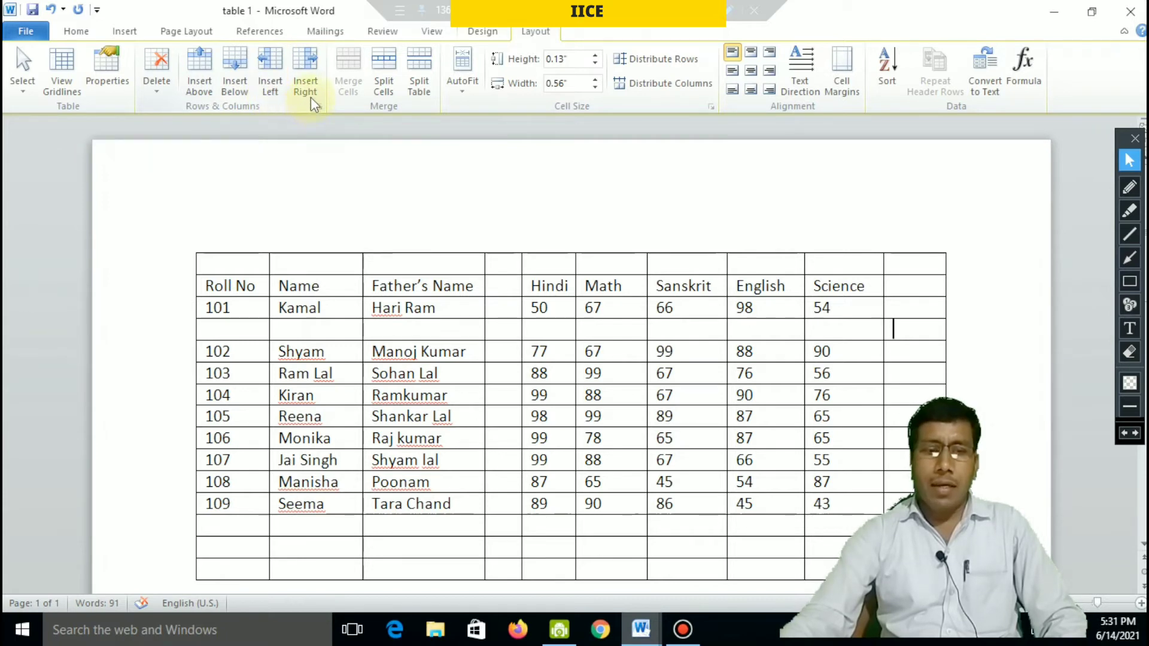
click(874, 305)
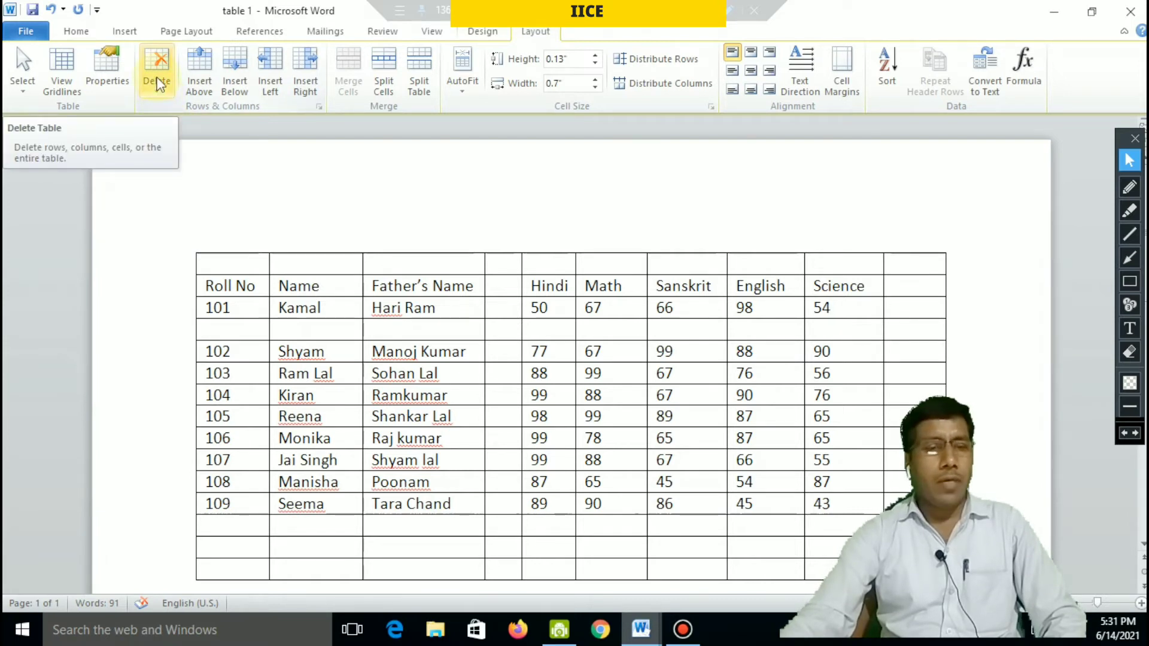
scroll(457, 277, down, 2)
click(457, 277)
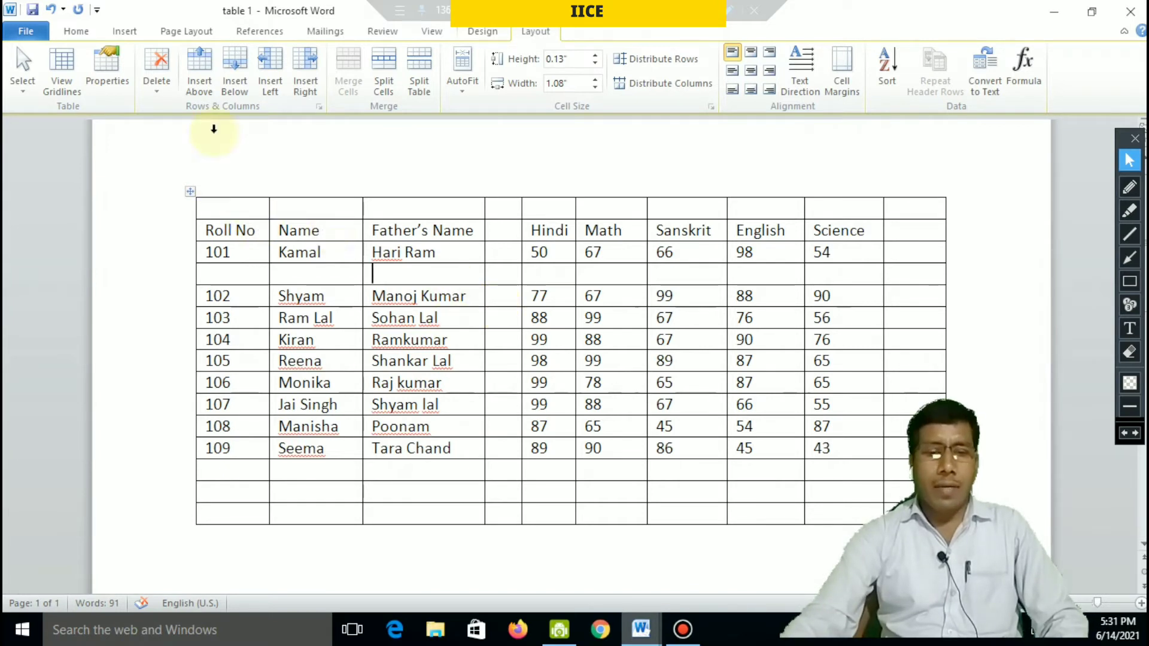
click(157, 94)
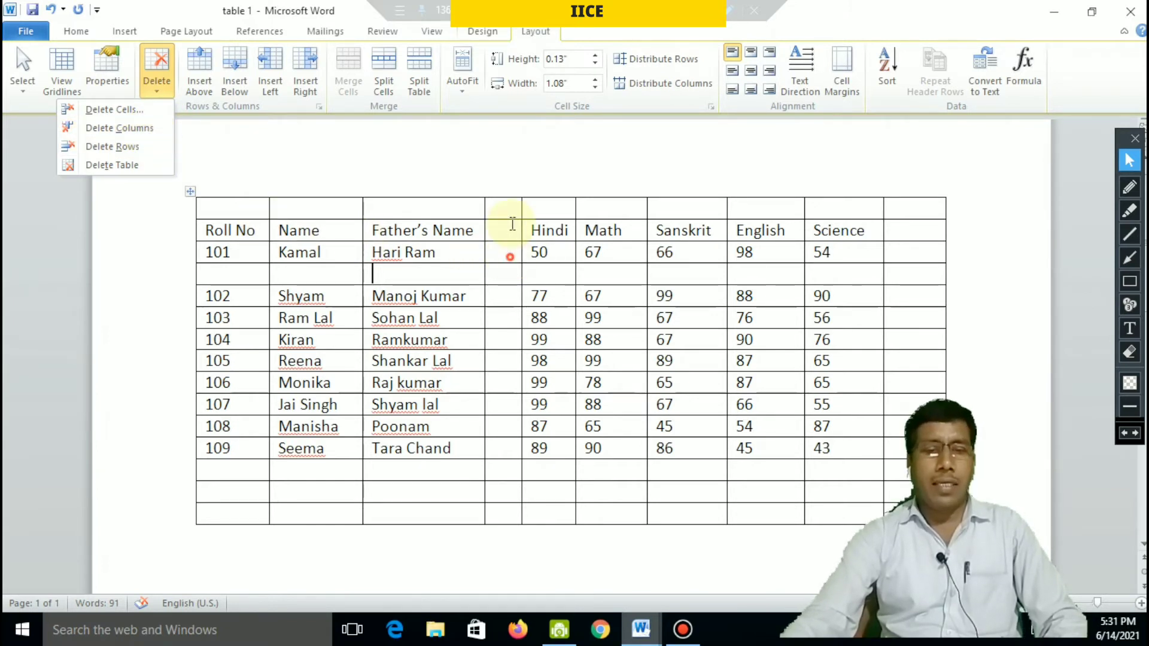
Delete the empty column before Hindi with Delete Columns
click(502, 242)
drag(508, 207, 509, 276)
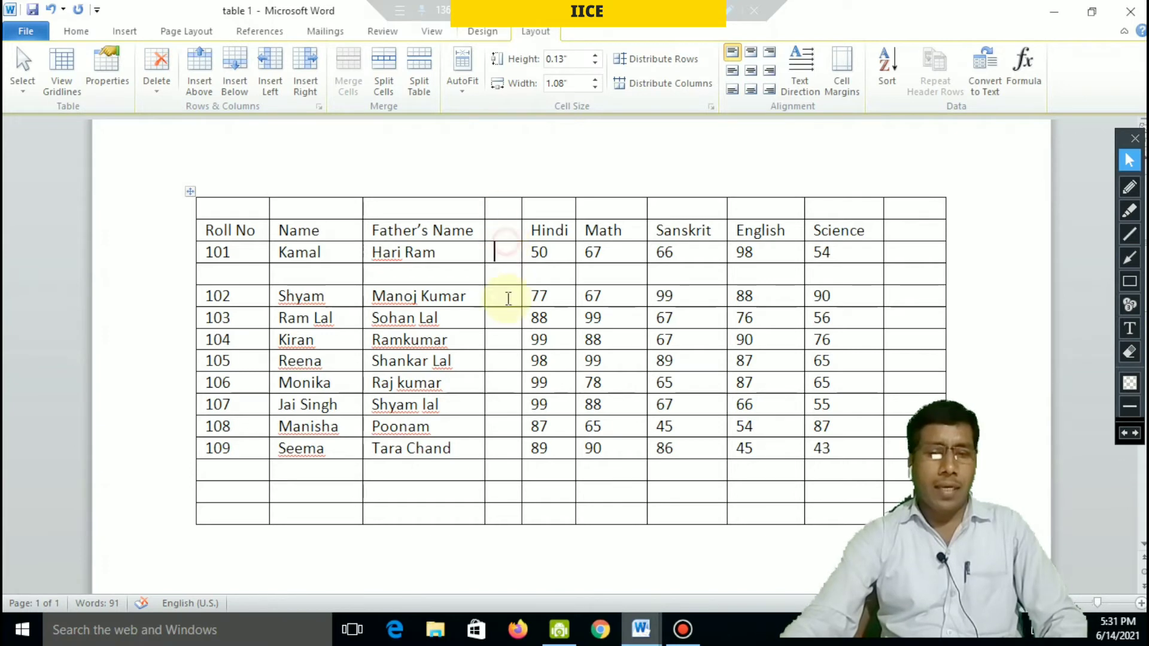
drag(515, 419, 511, 426)
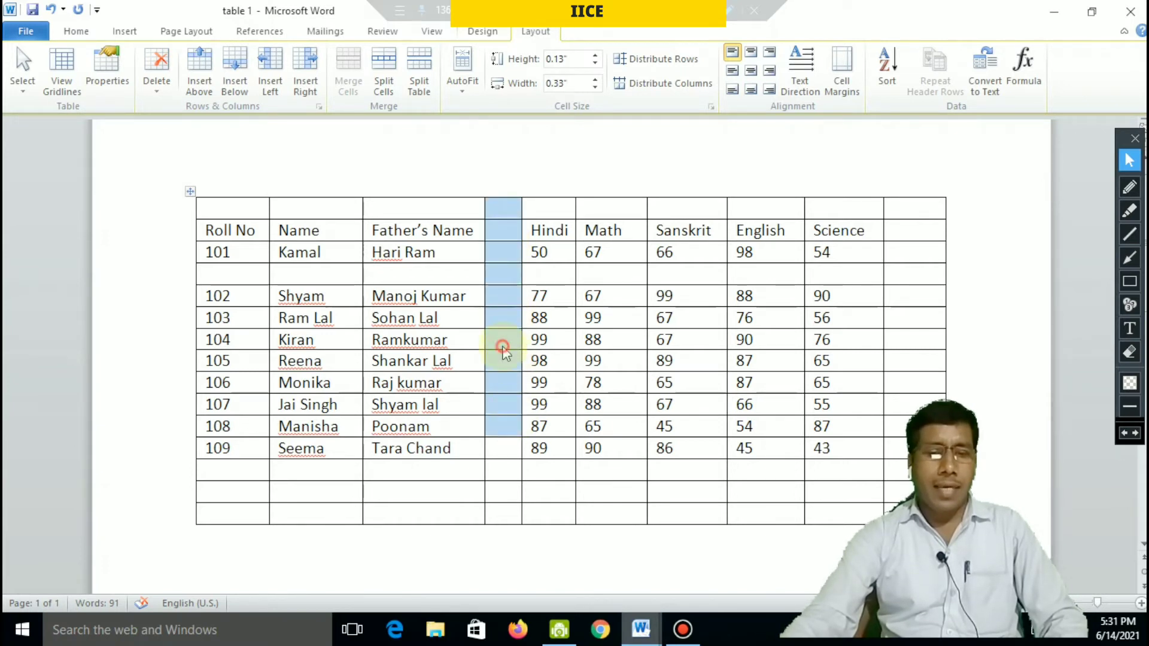
click(504, 345)
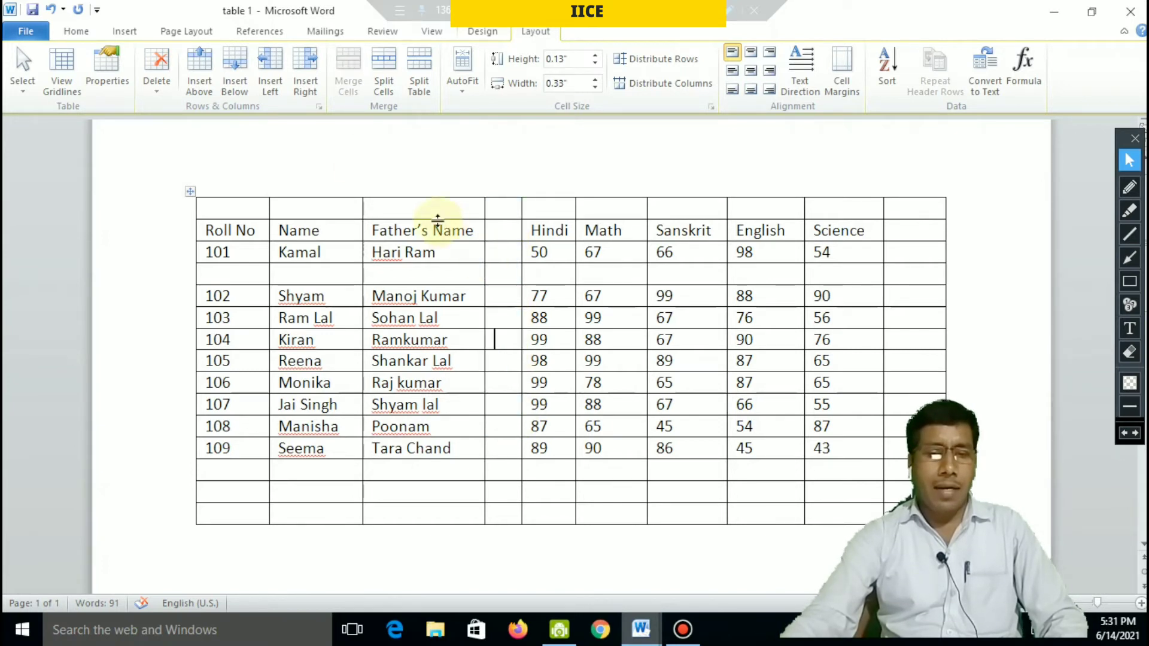
click(161, 90)
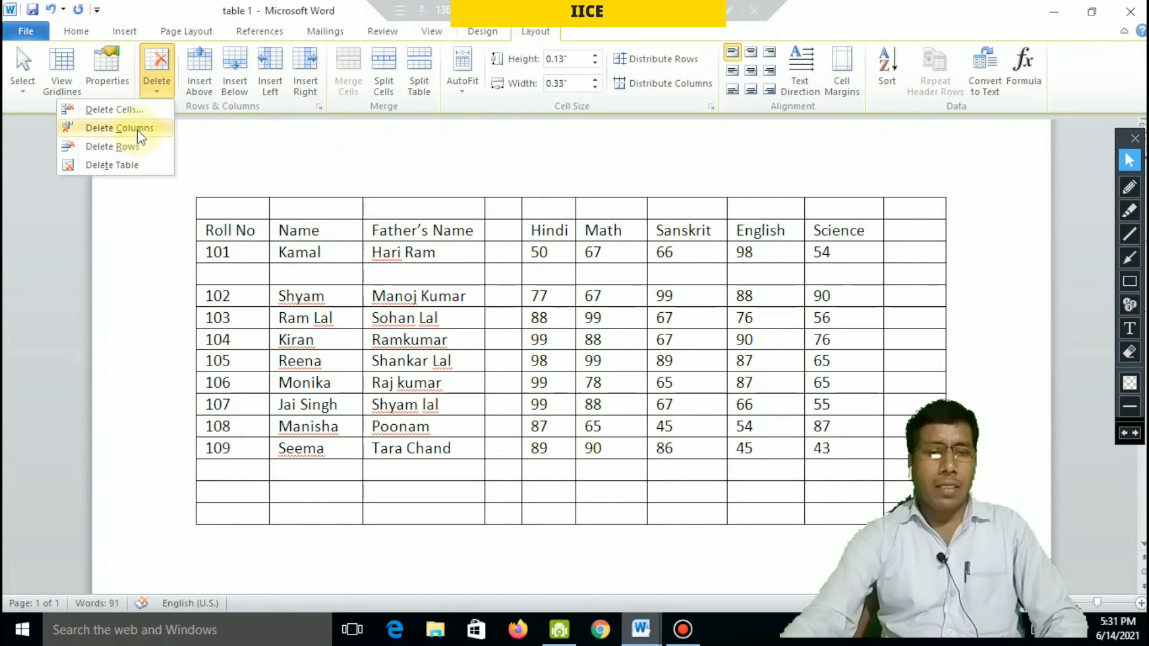
click(136, 131)
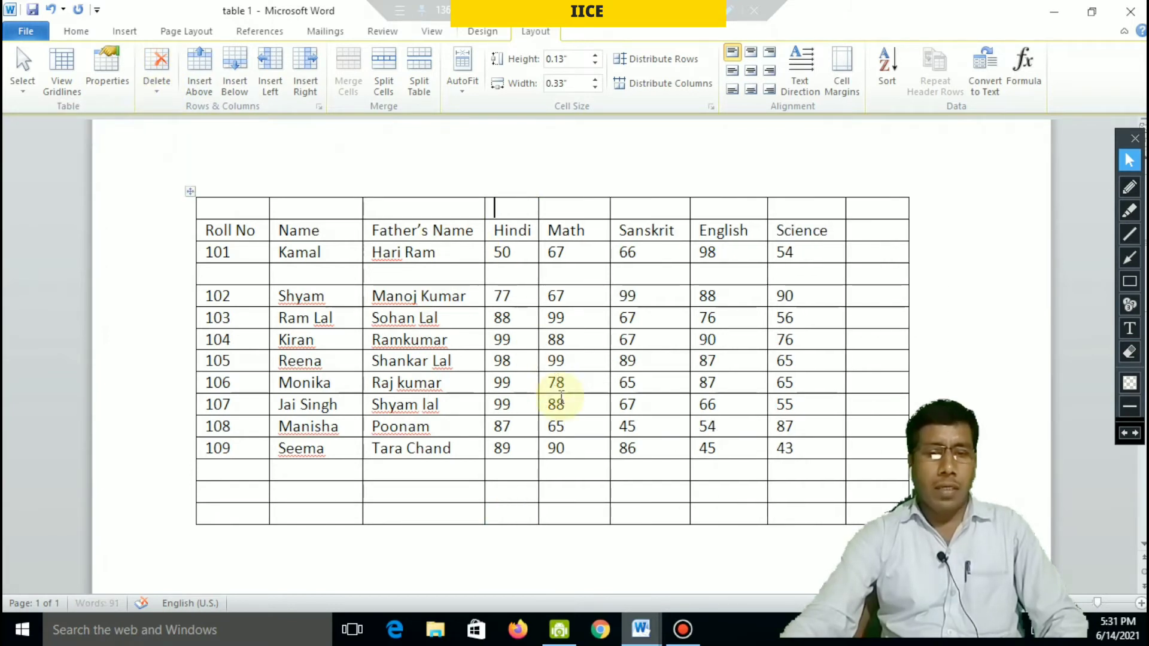
Delete the empty column after Science with Delete Columns
click(869, 252)
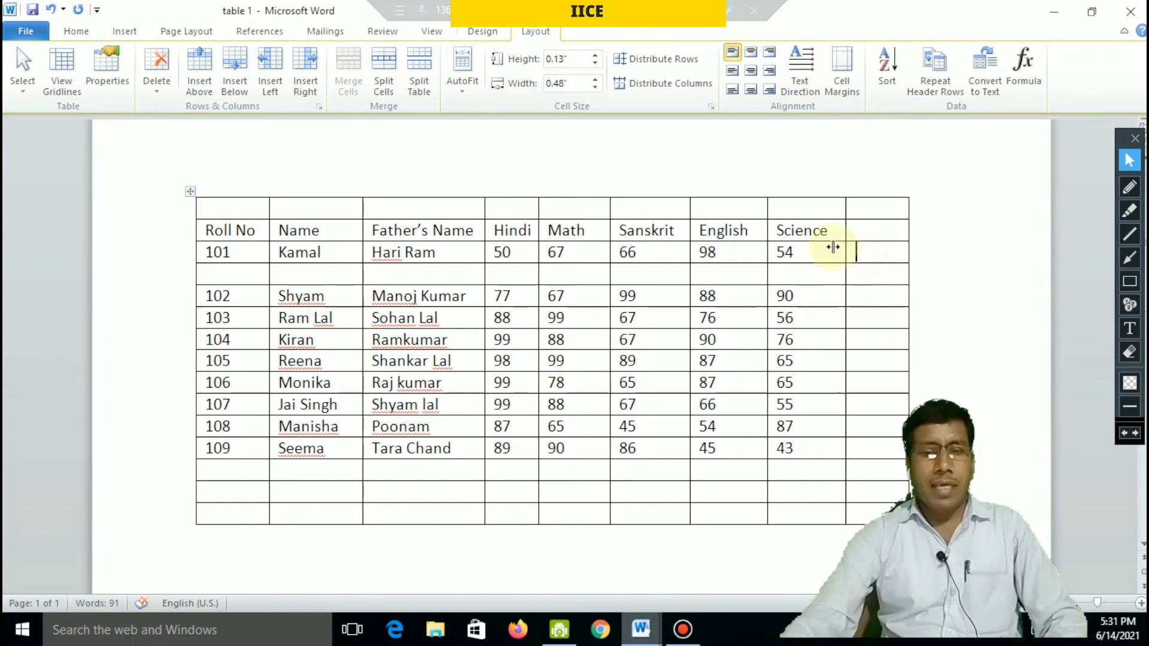
click(157, 90)
click(143, 130)
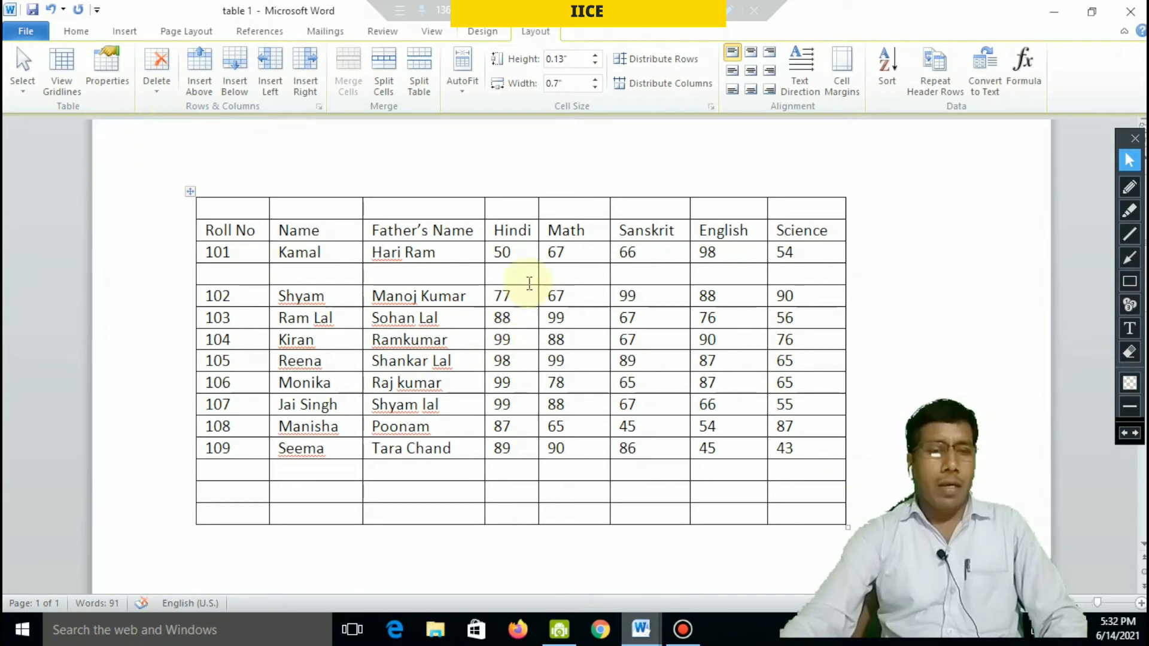
click(430, 275)
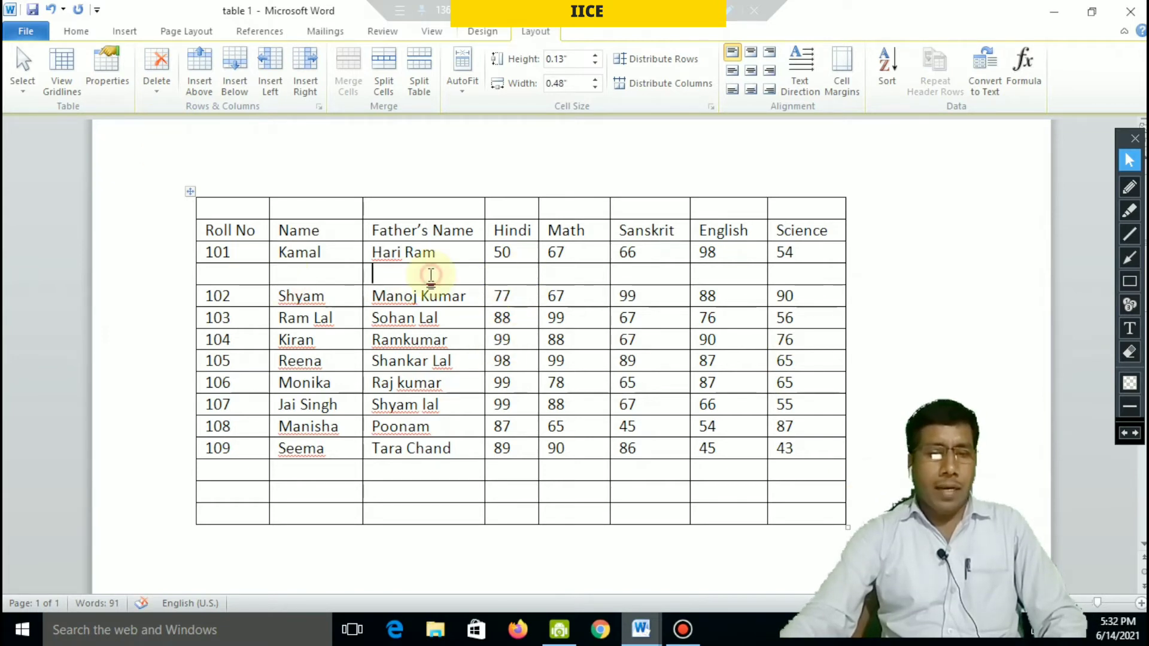
Delete the blank row under roll no 101 and one bottom blank row, then the whole table
click(155, 90)
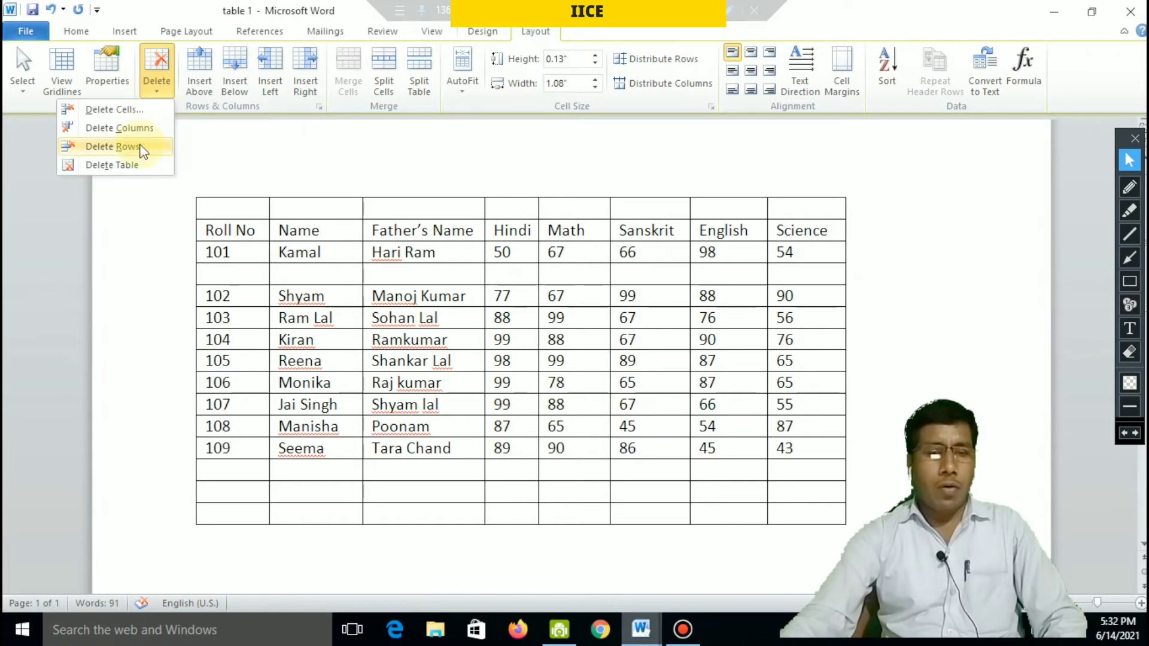
click(112, 146)
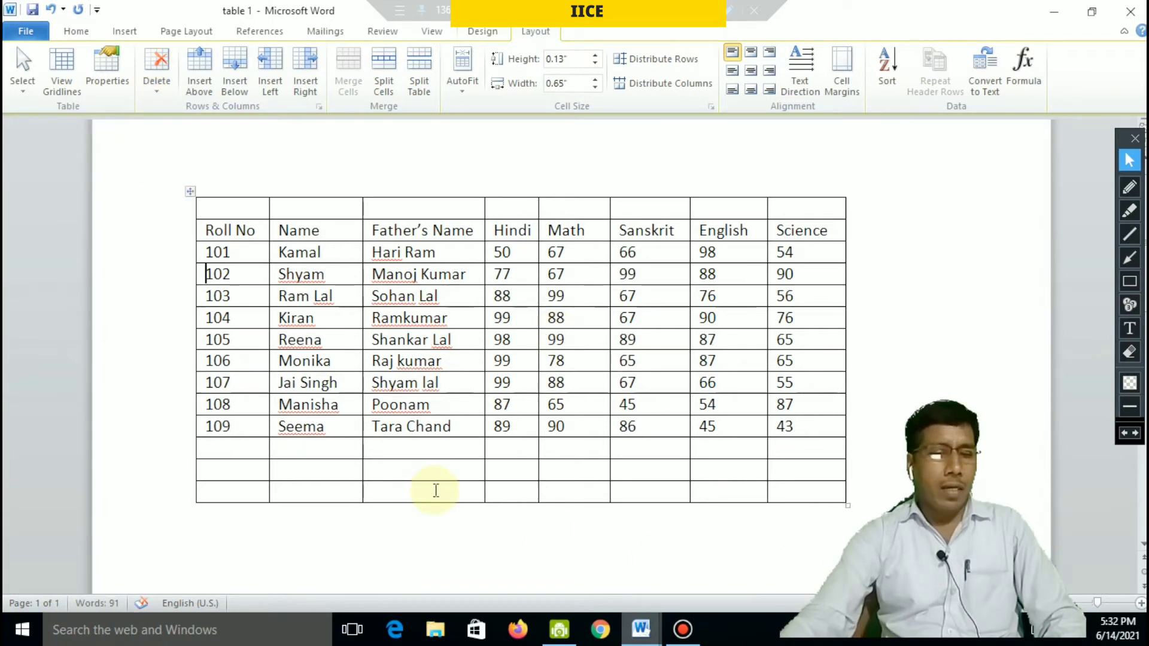
click(423, 469)
click(157, 97)
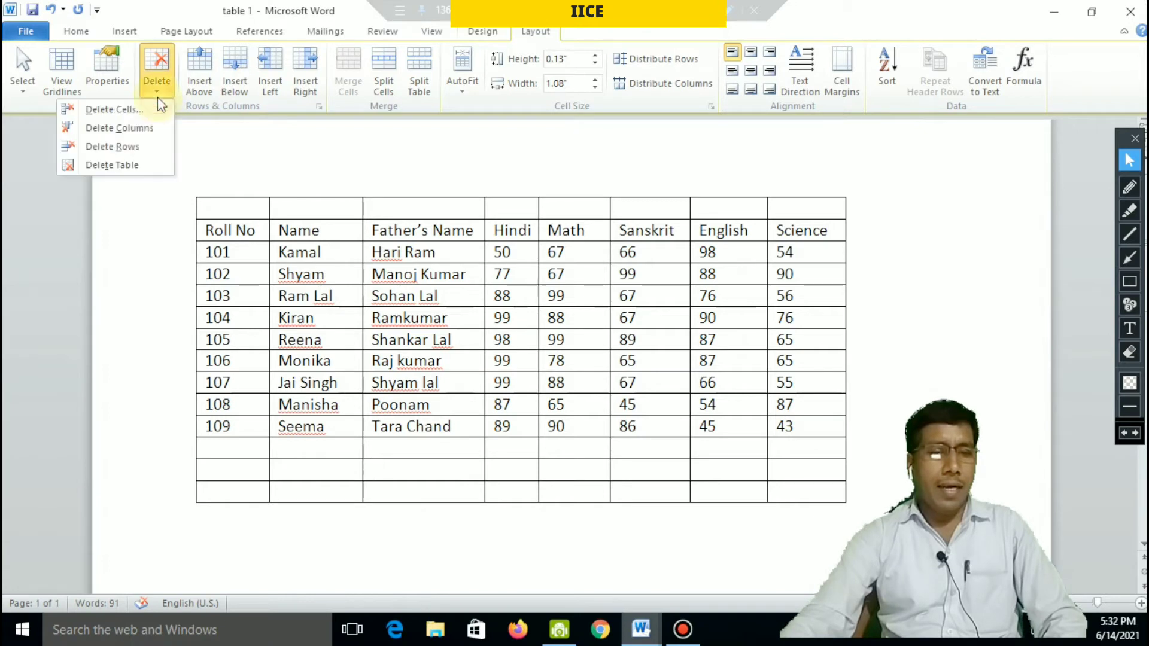
click(149, 147)
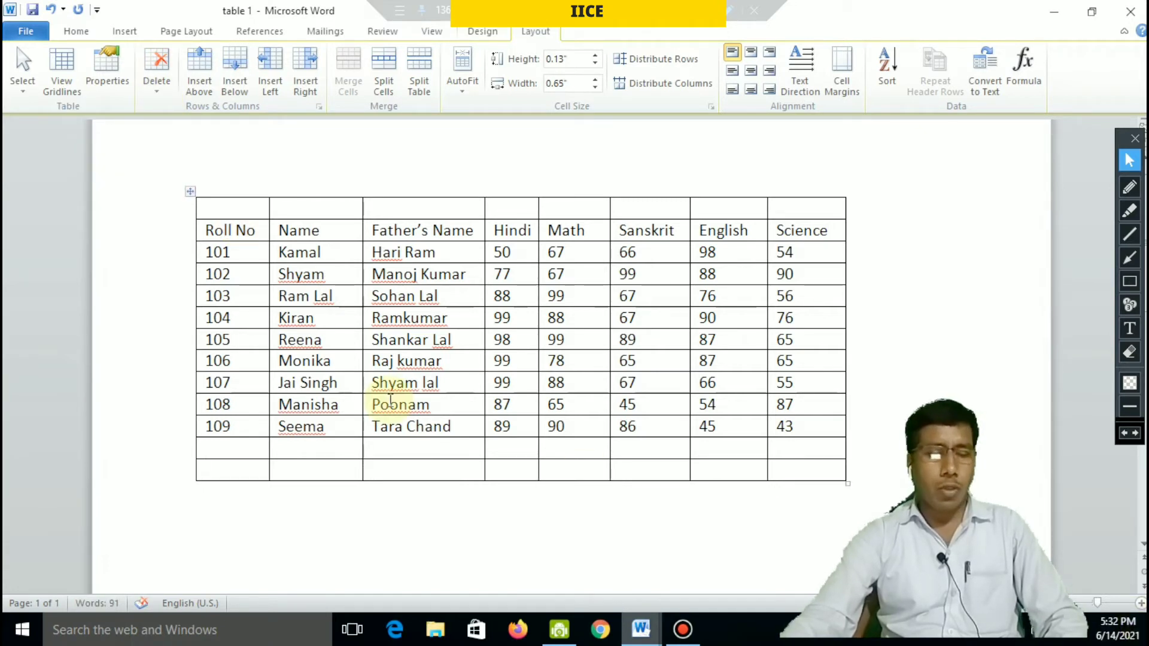
click(158, 94)
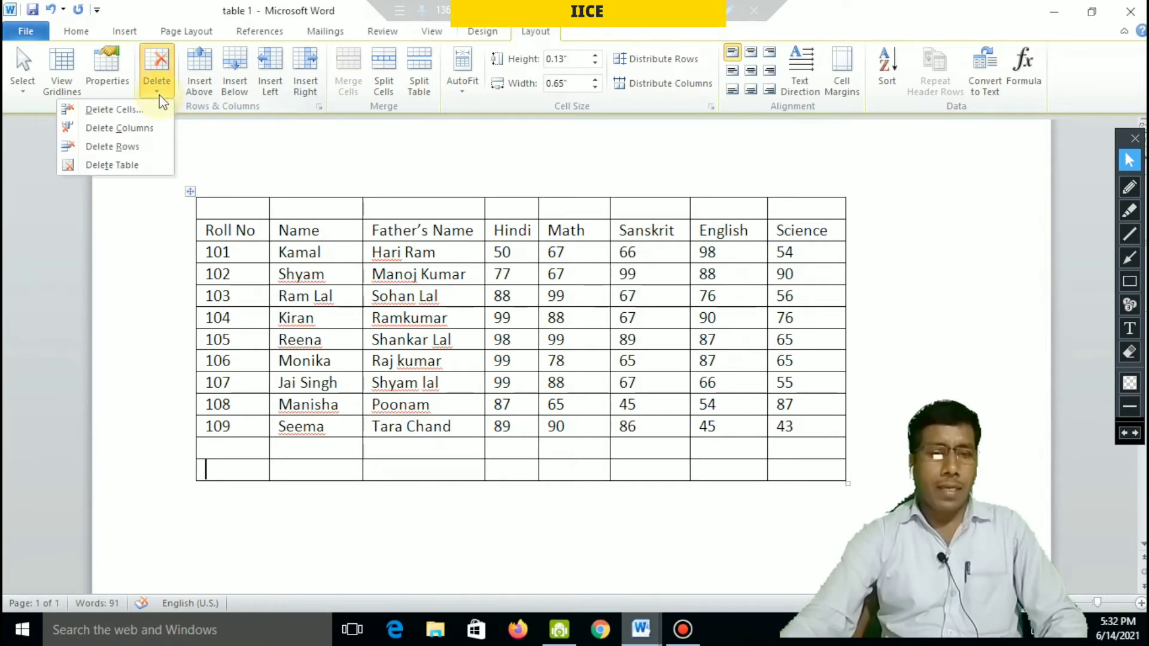
click(154, 166)
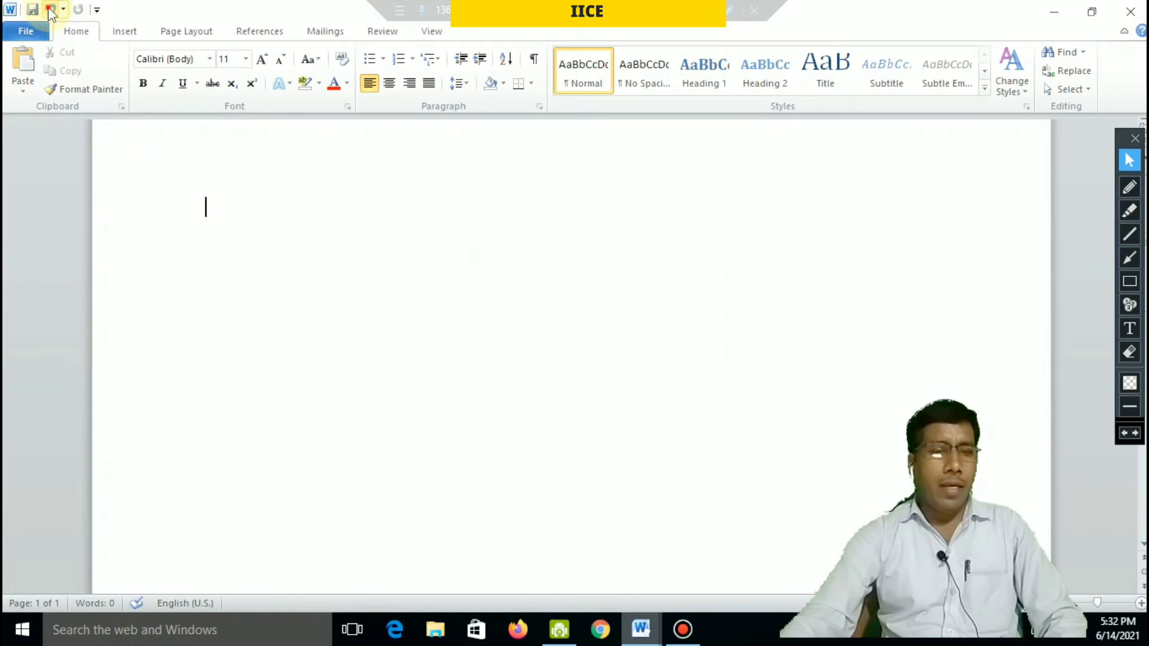
Undo the deletion to restore the marks table, which ends with three empty rows below roll 109
key(ctrl+v)
click(535, 31)
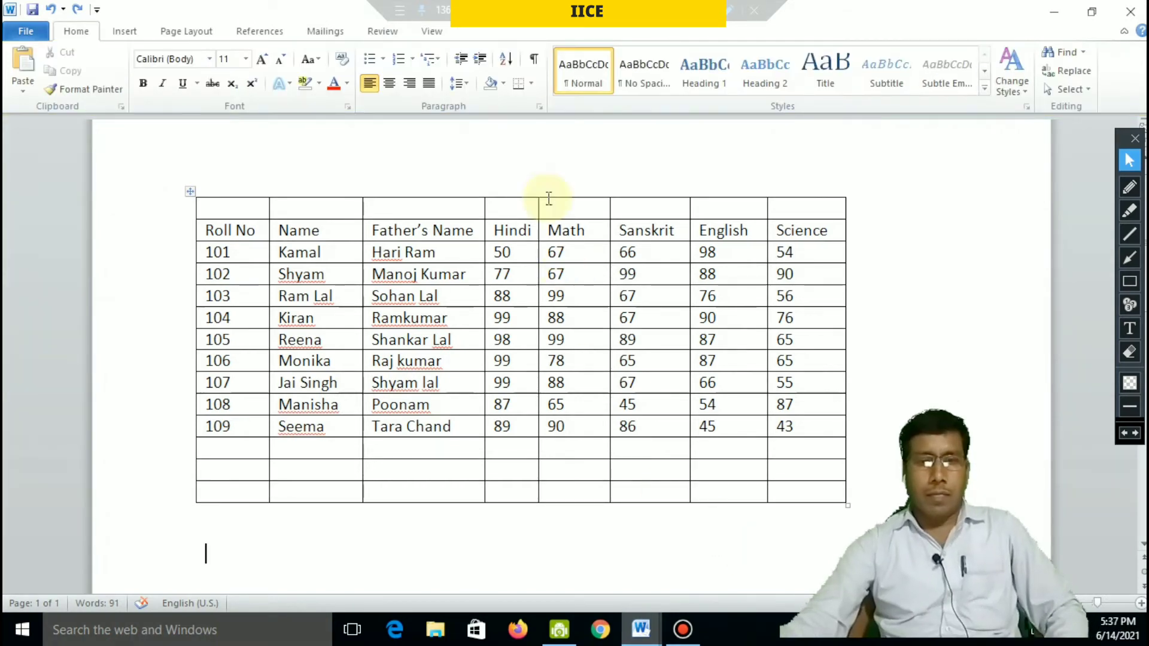
click(584, 456)
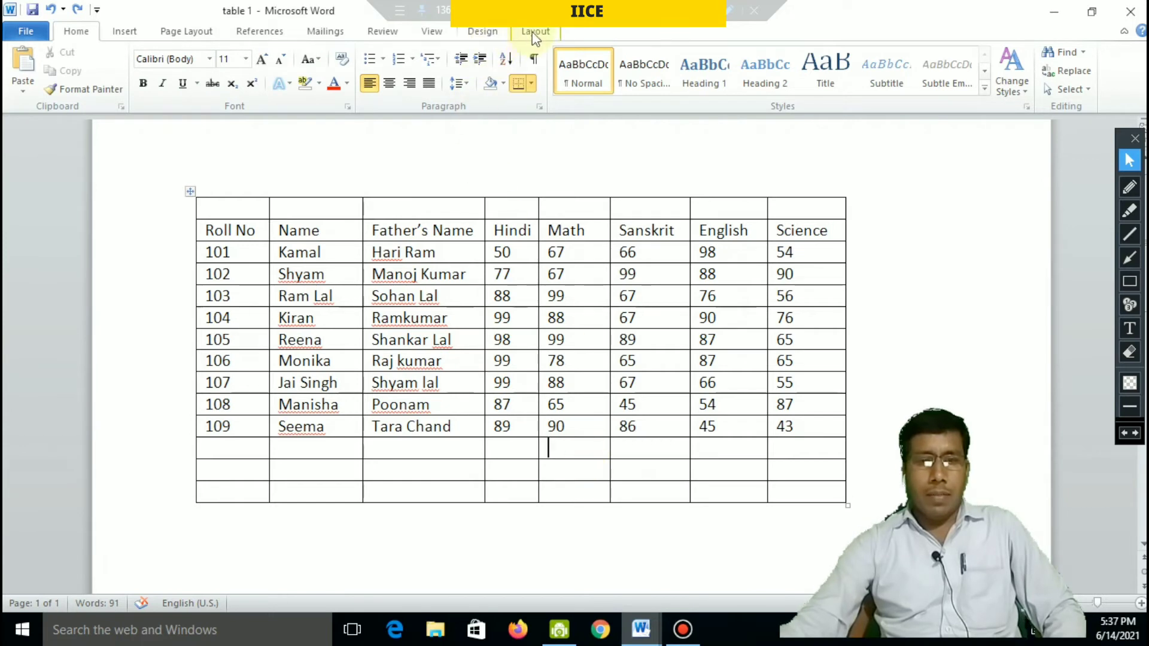
click(534, 34)
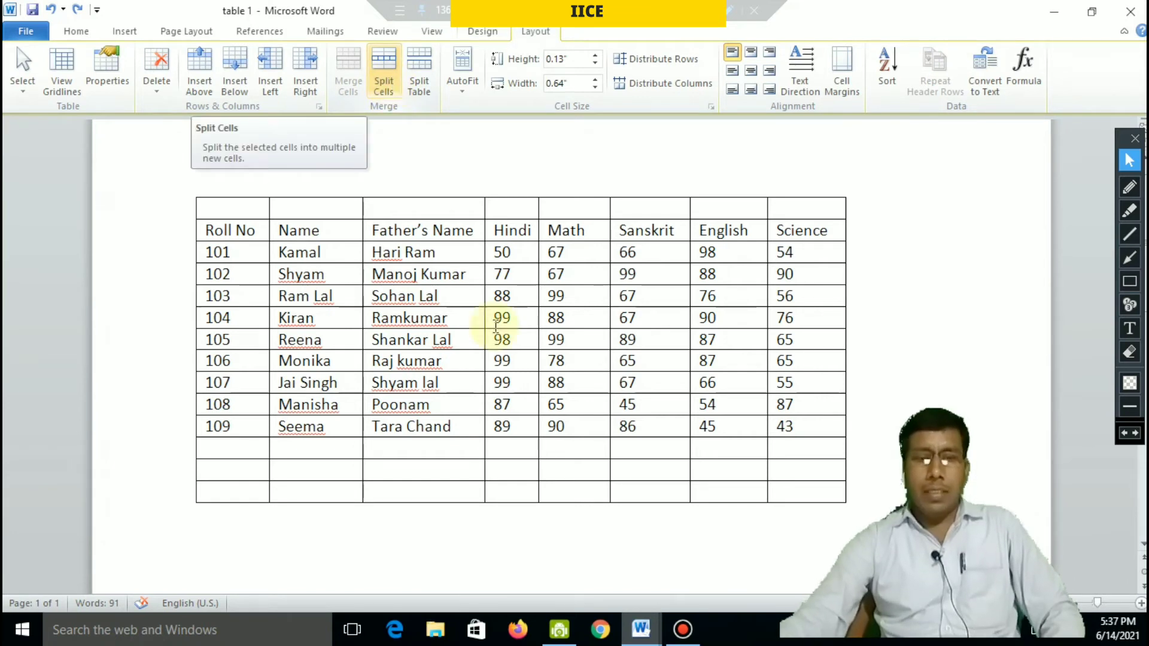
click(649, 452)
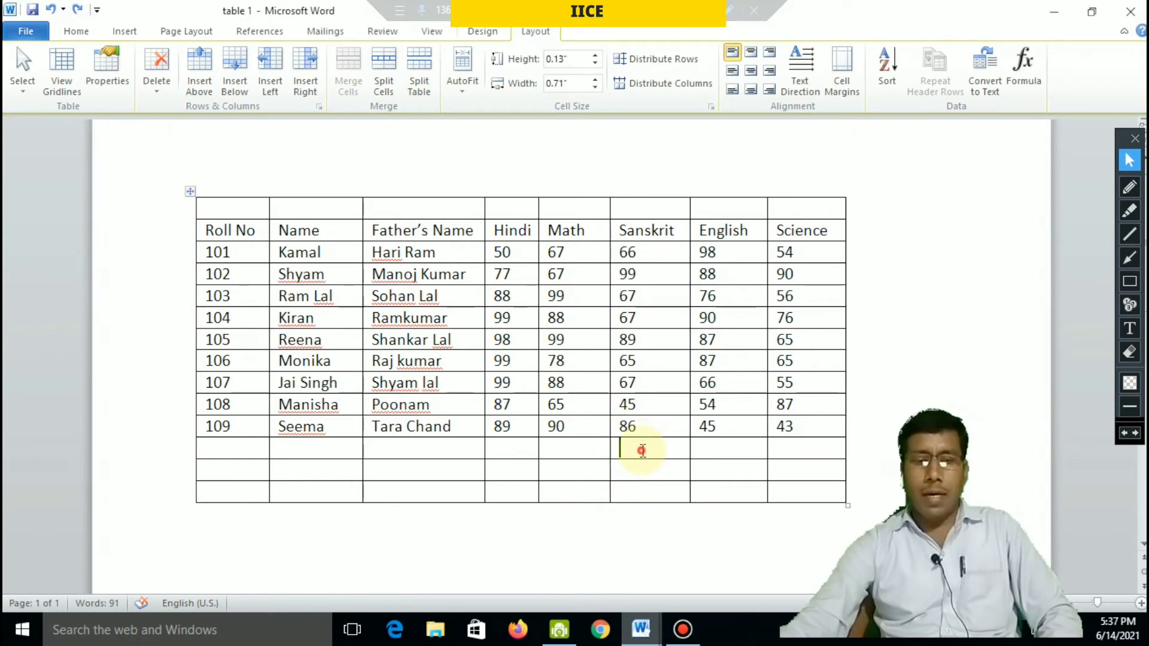
click(387, 65)
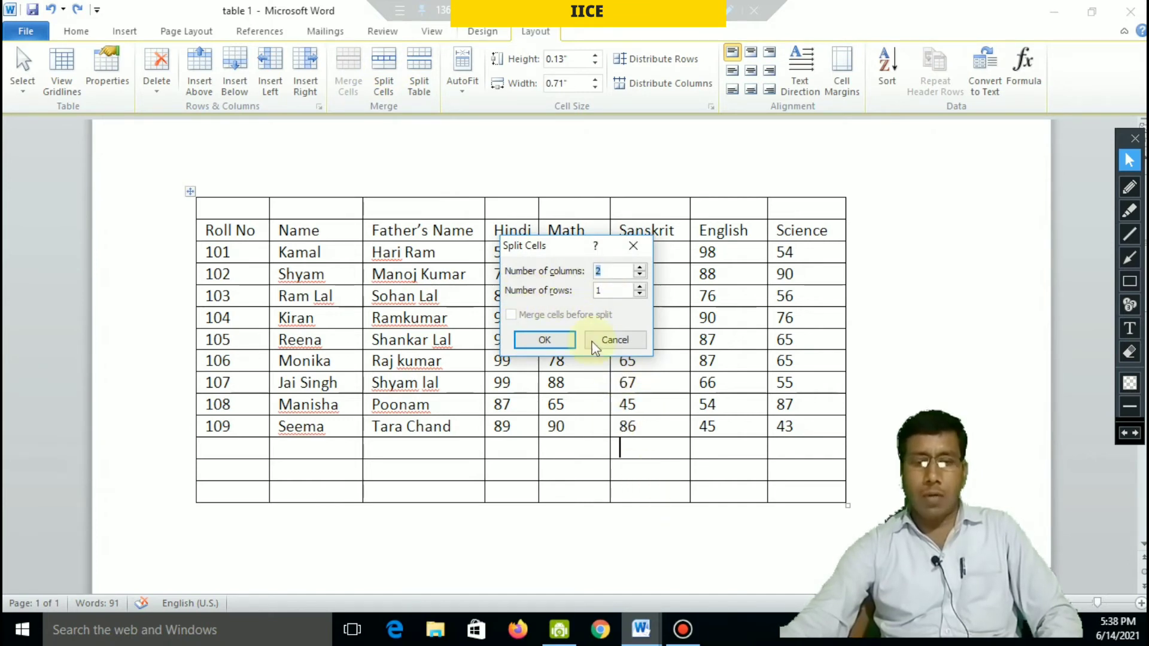
key(Tab)
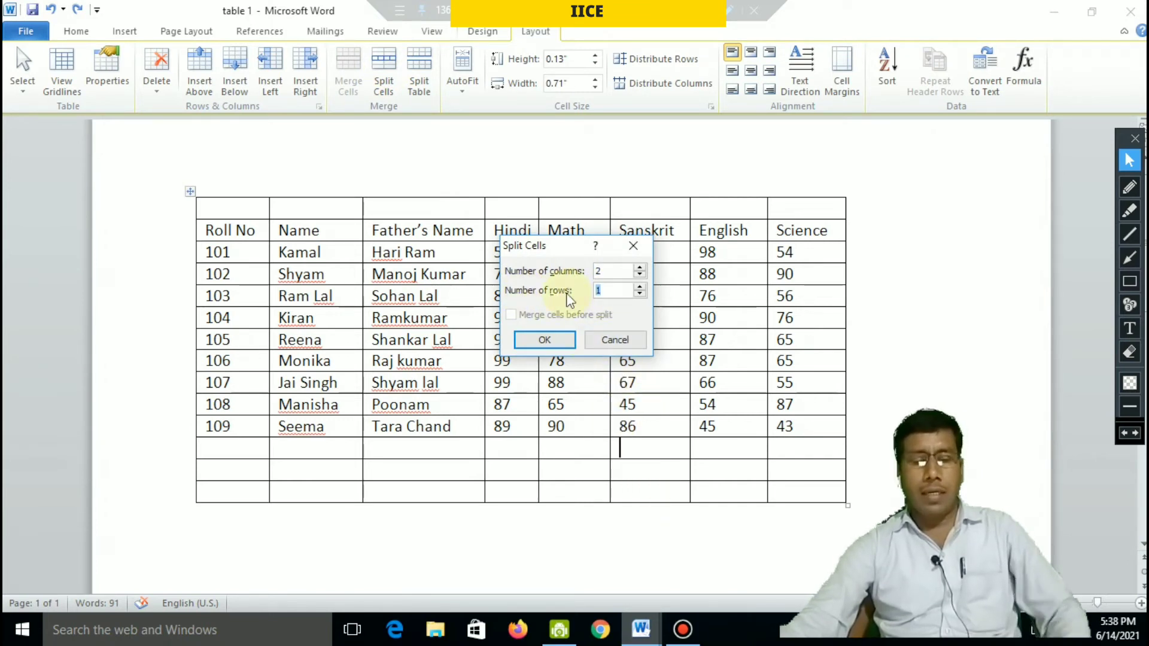
text(2)
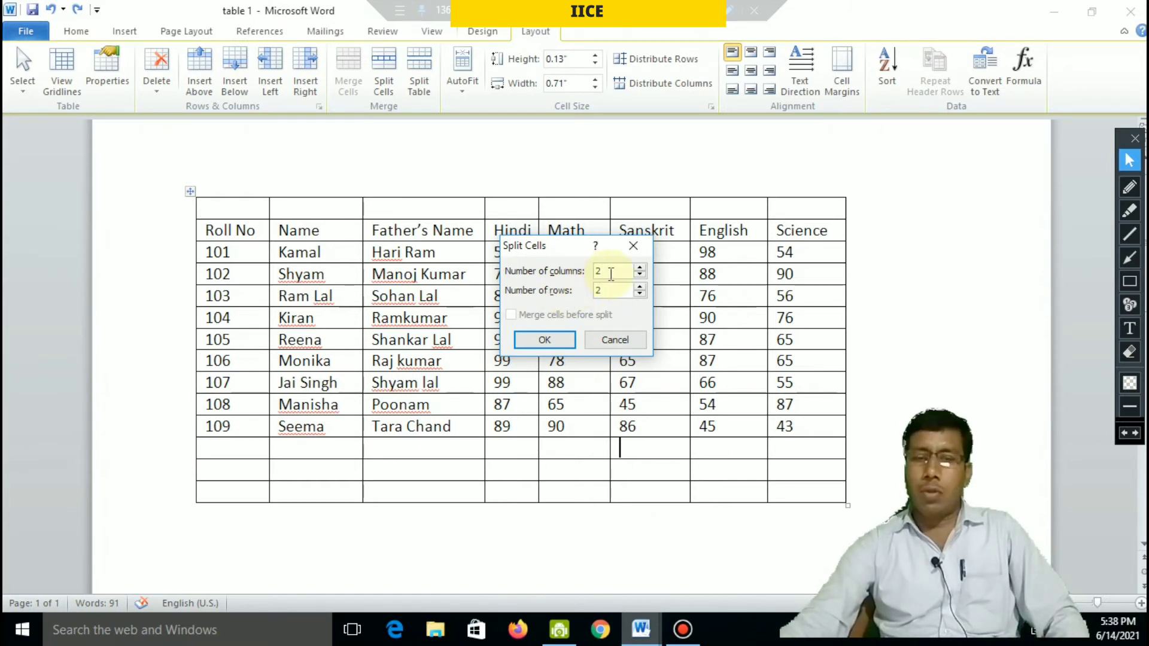
click(556, 345)
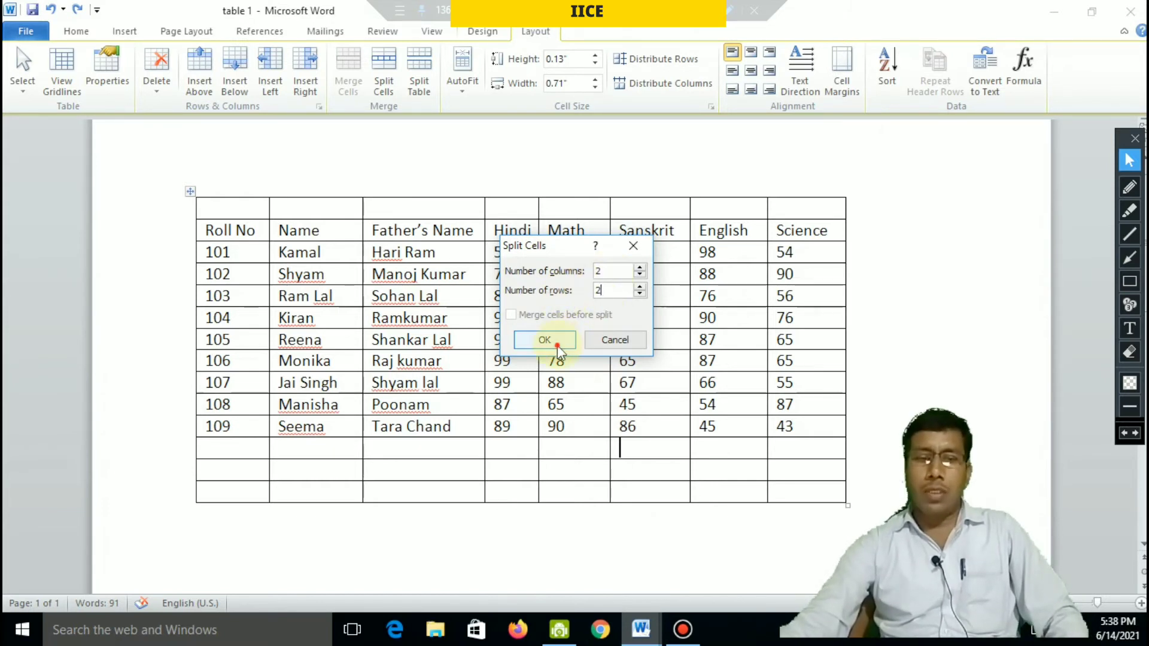
click(666, 464)
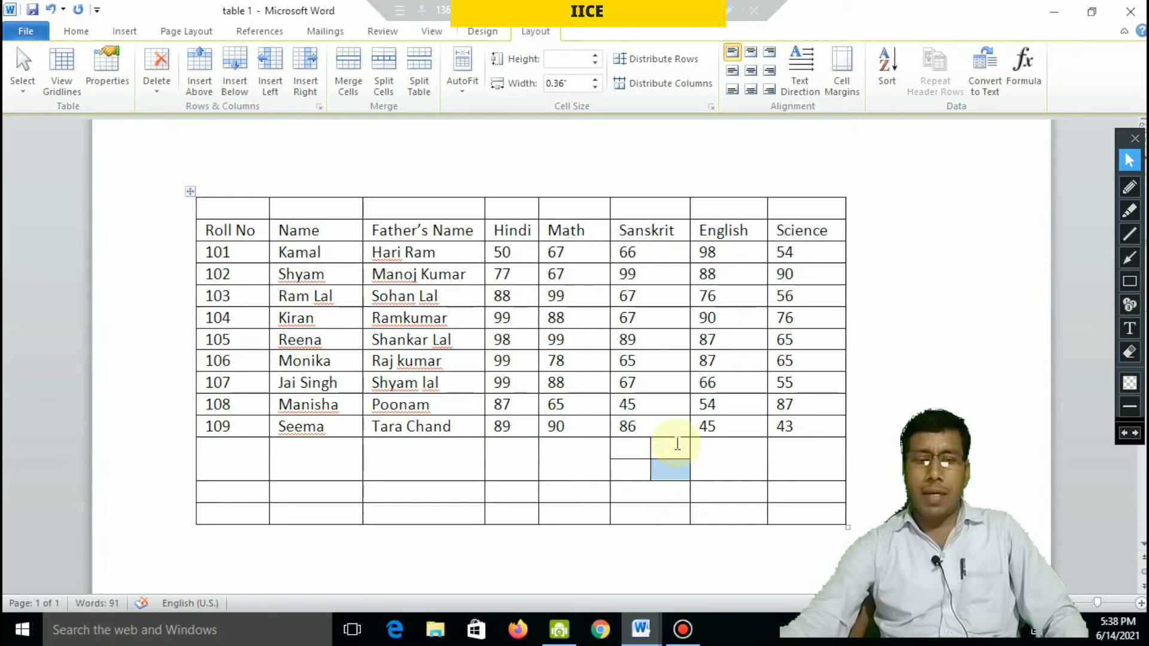
key(ctrl+z)
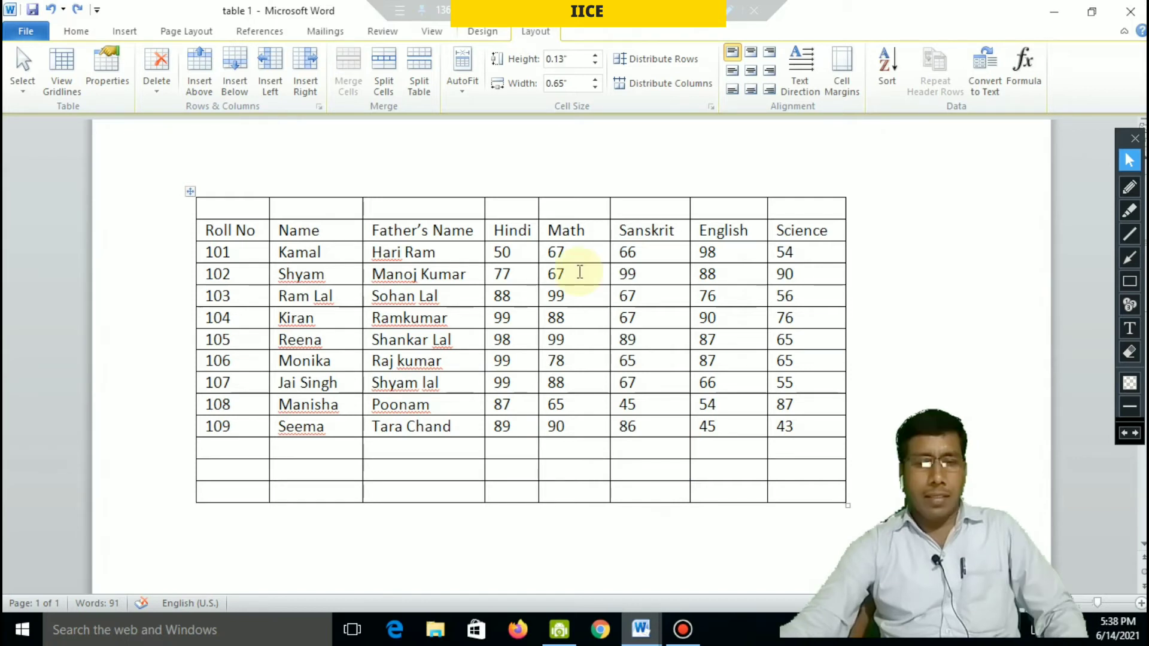
click(579, 273)
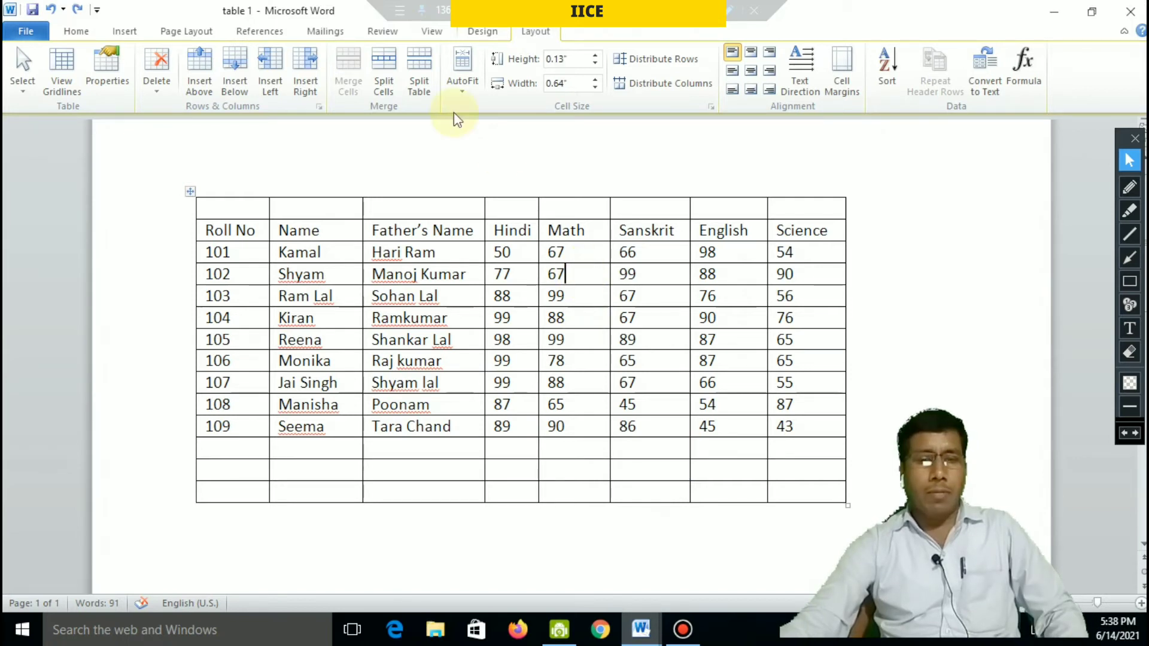
click(420, 94)
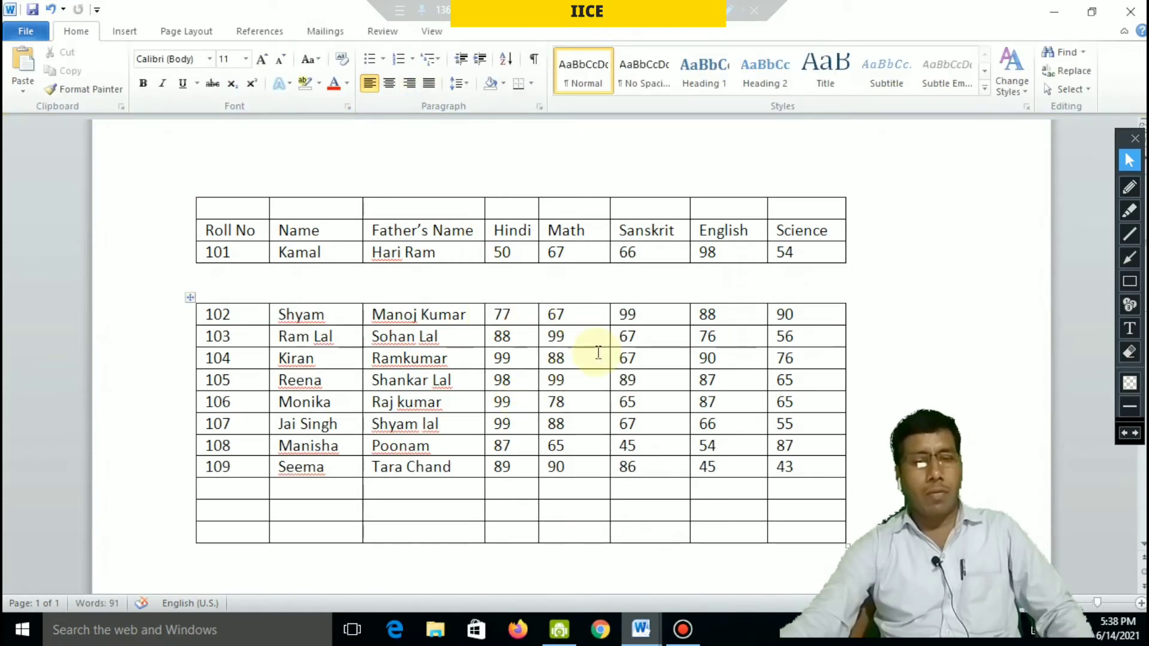
click(587, 400)
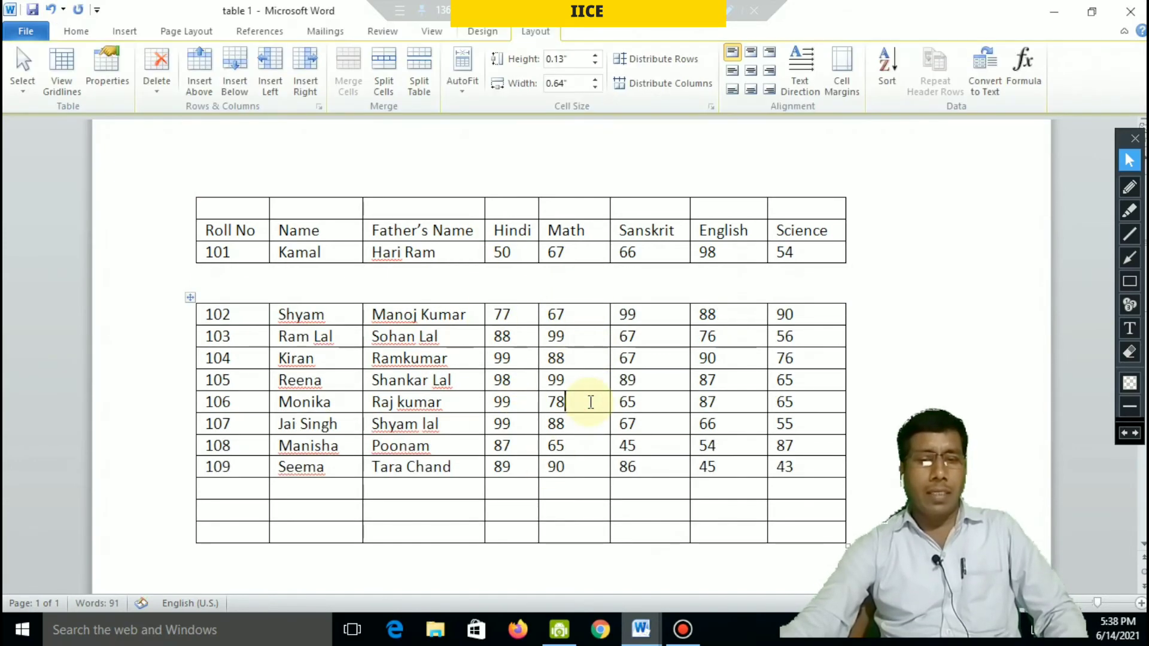
click(422, 89)
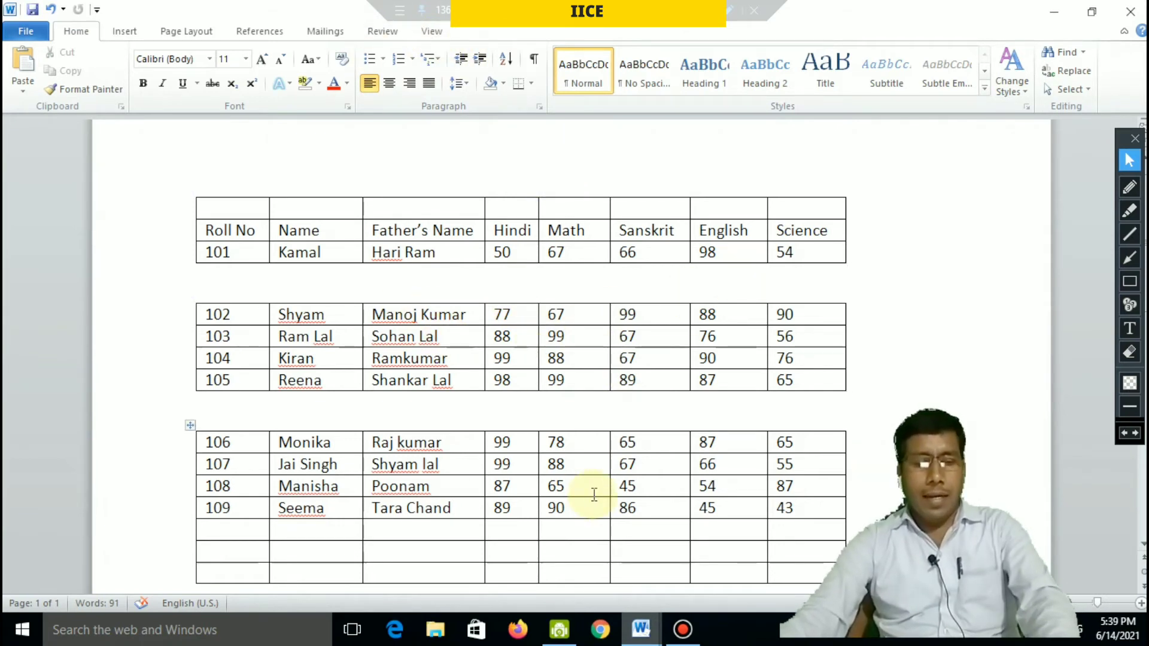
key(Delete)
key(Up)
key(Up)
key(Up)
key(Up)
key(Up)
key(Delete)
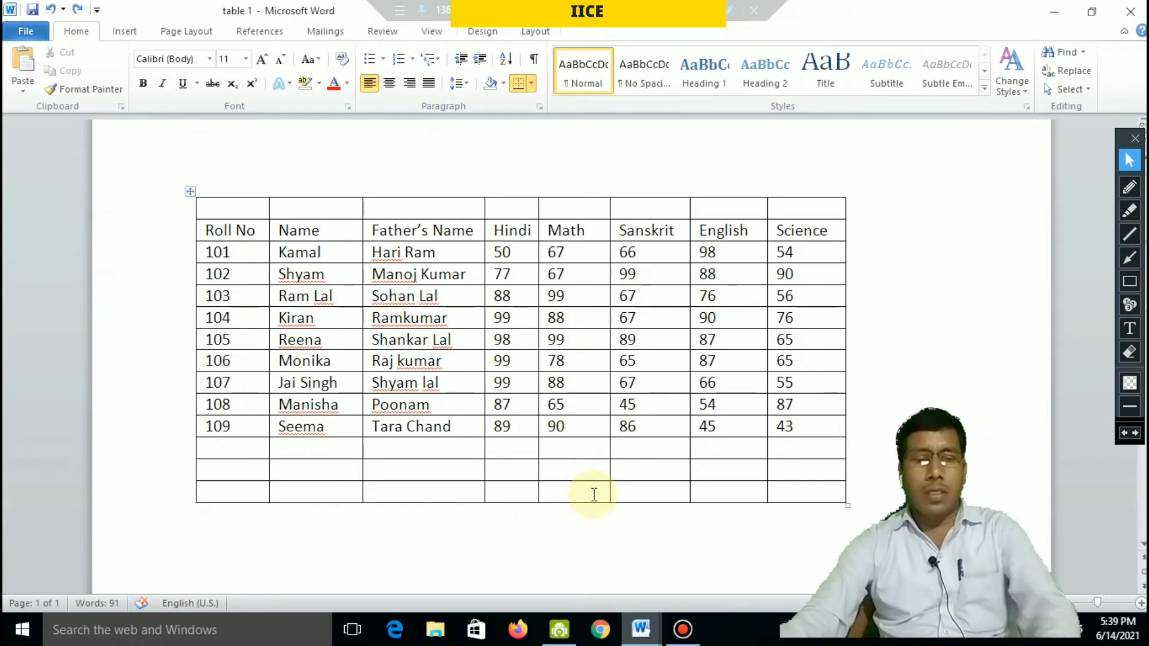
Look over the AutoFit options without applying one, then switch to the table 2 staff document
click(530, 33)
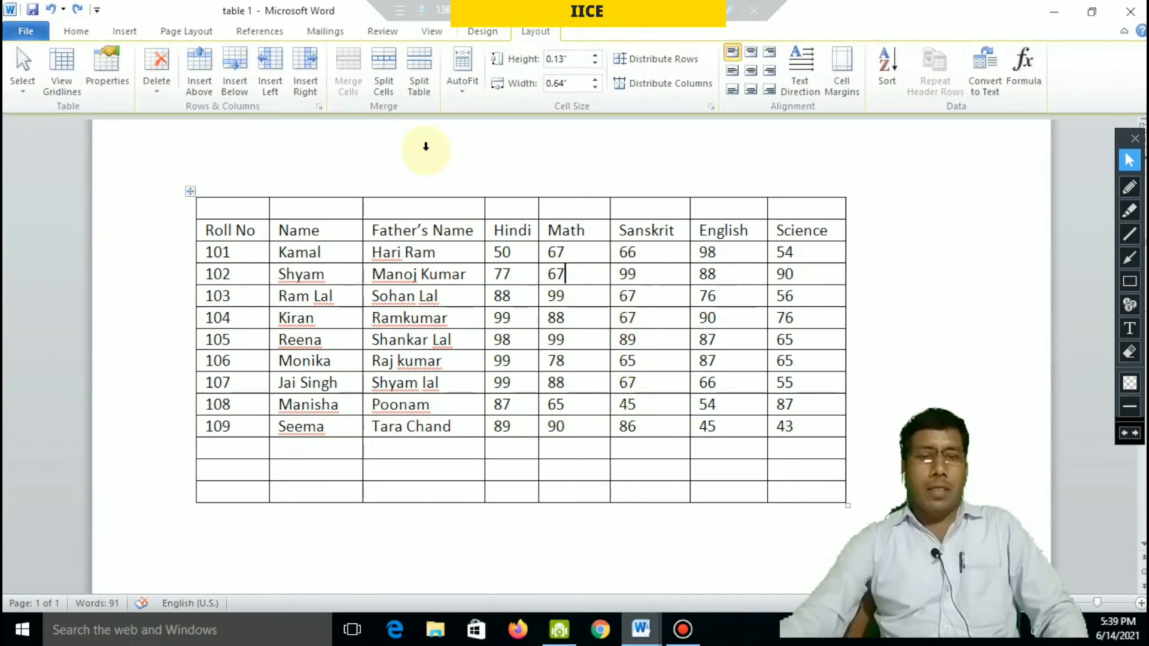
click(462, 92)
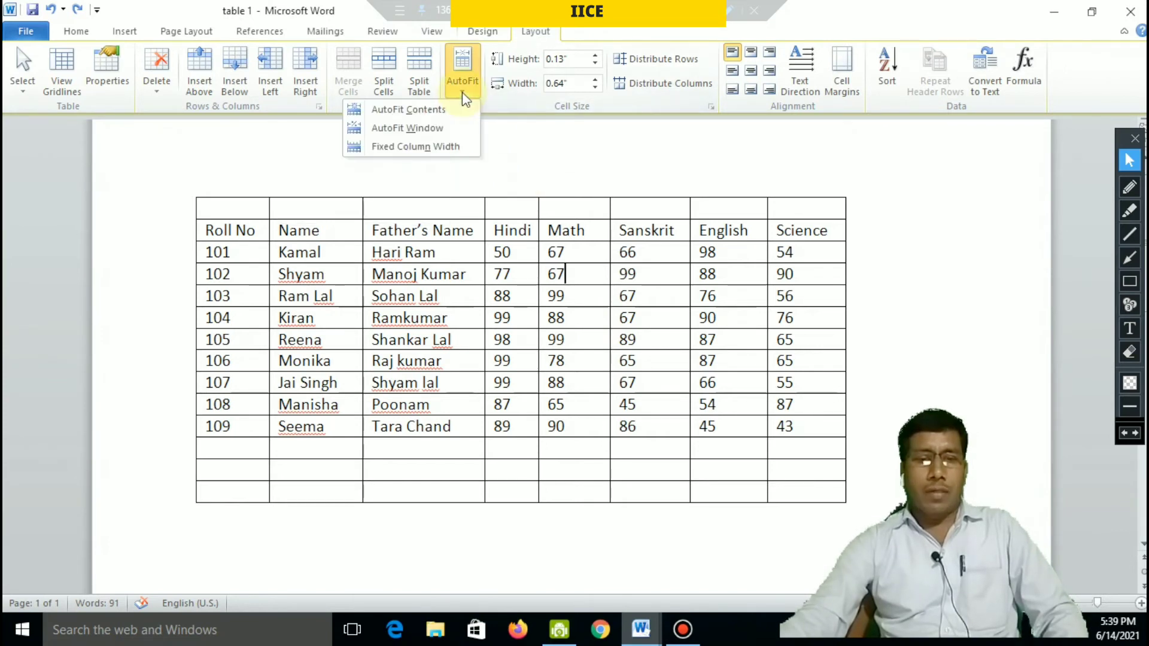
click(580, 256)
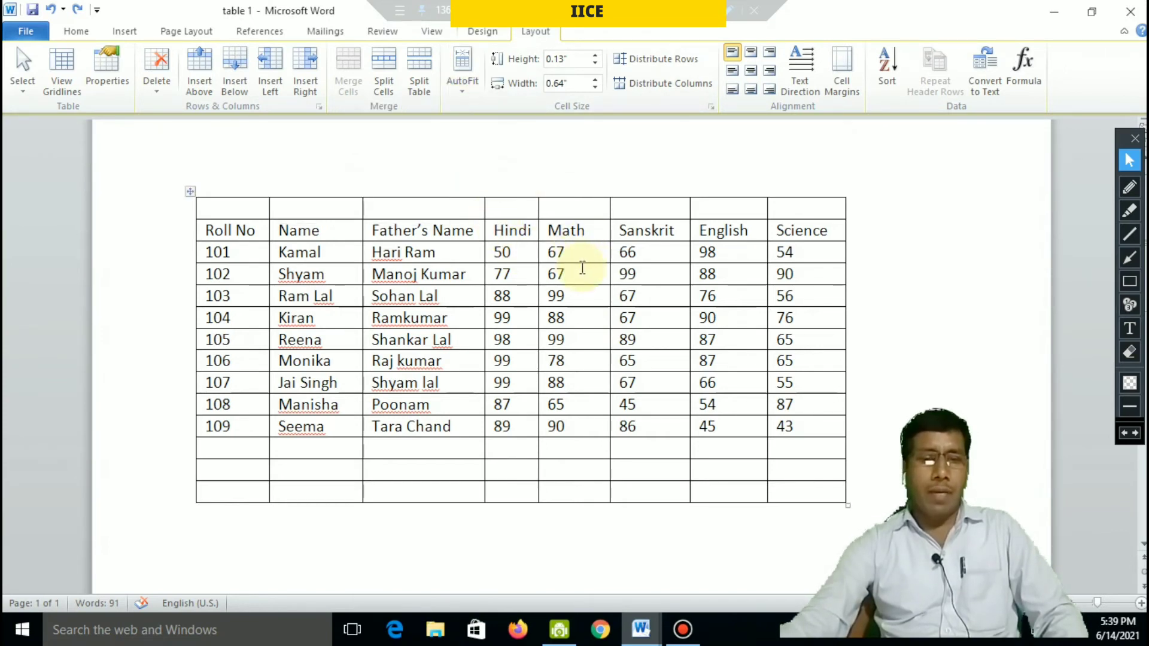
click(582, 267)
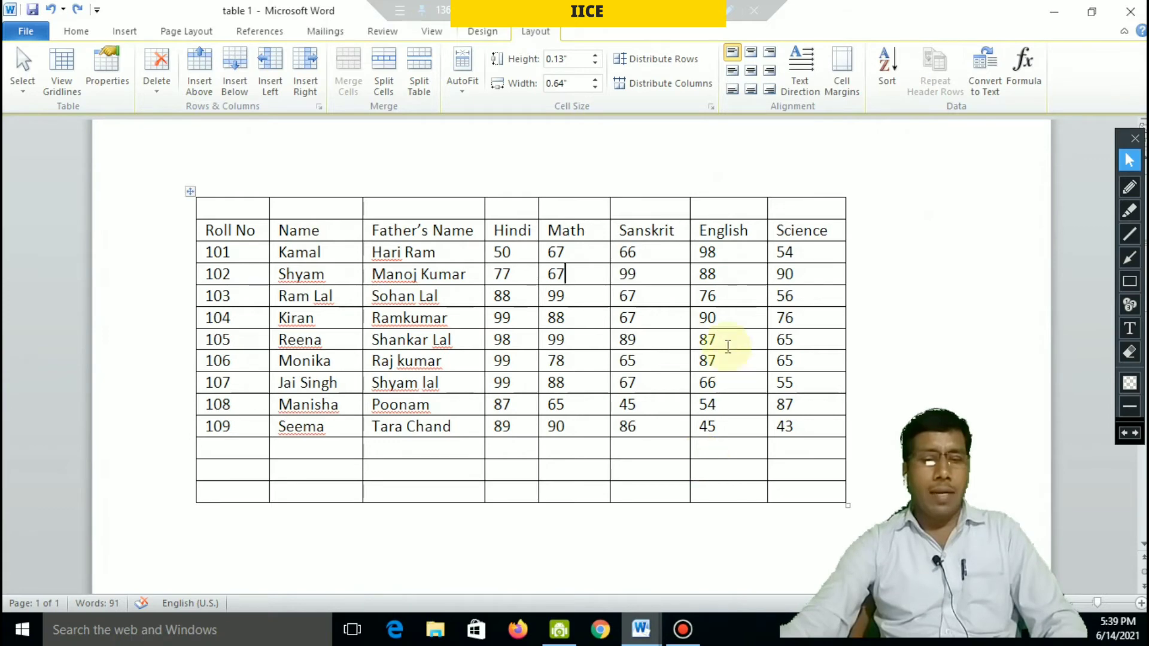
click(641, 628)
click(730, 559)
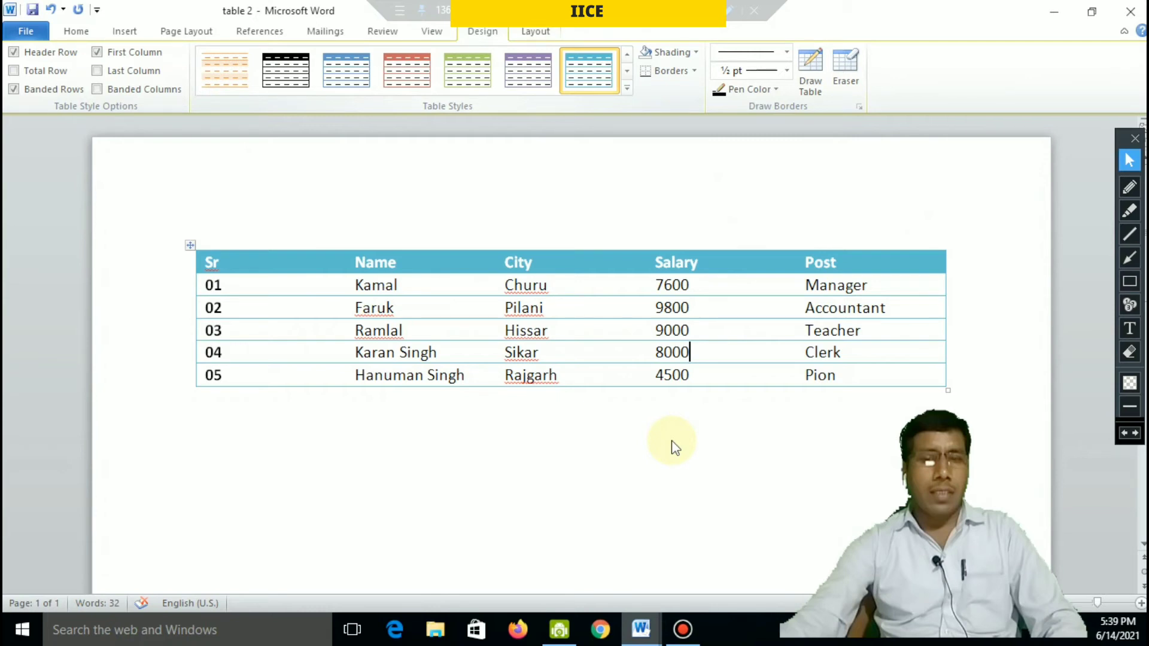
Undo the style change and review the AutoFit options, briefly selecting the Sr column
key(ctrl+z)
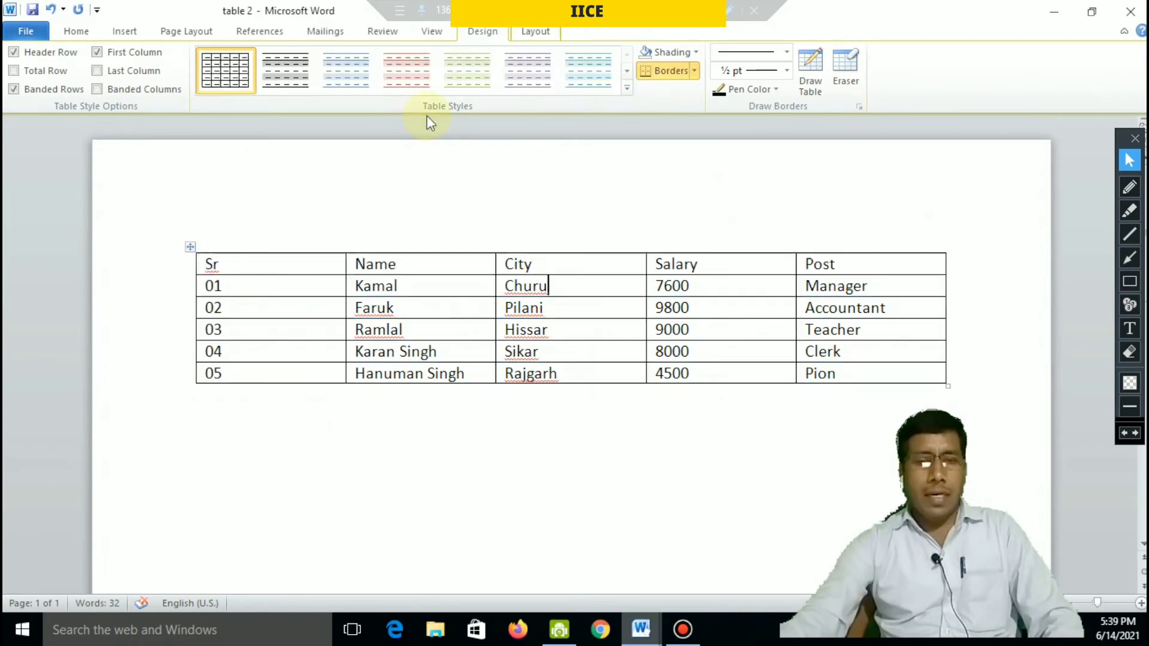
key(alt+j)
key(l)
key(f)
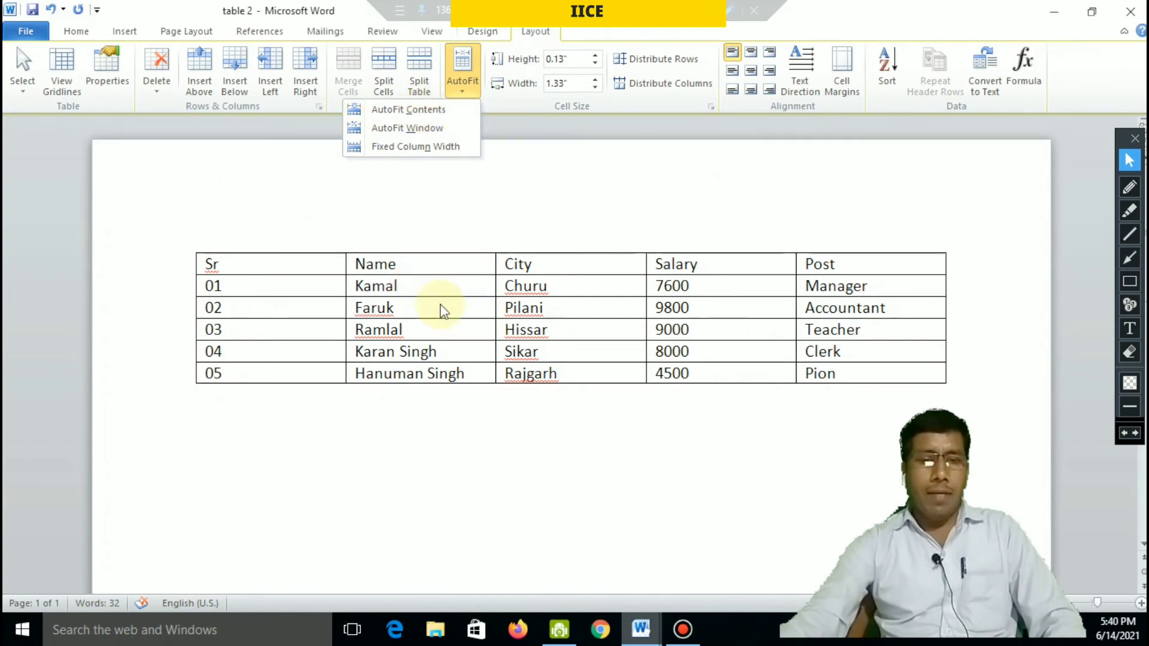
click(295, 307)
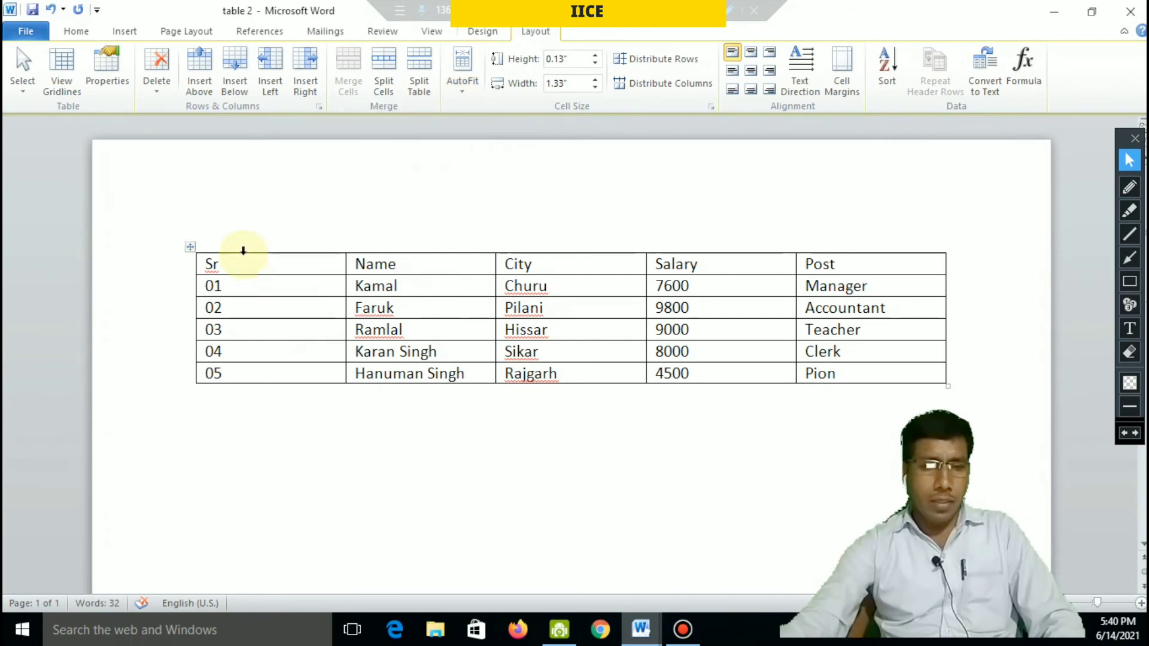
drag(243, 264, 255, 372)
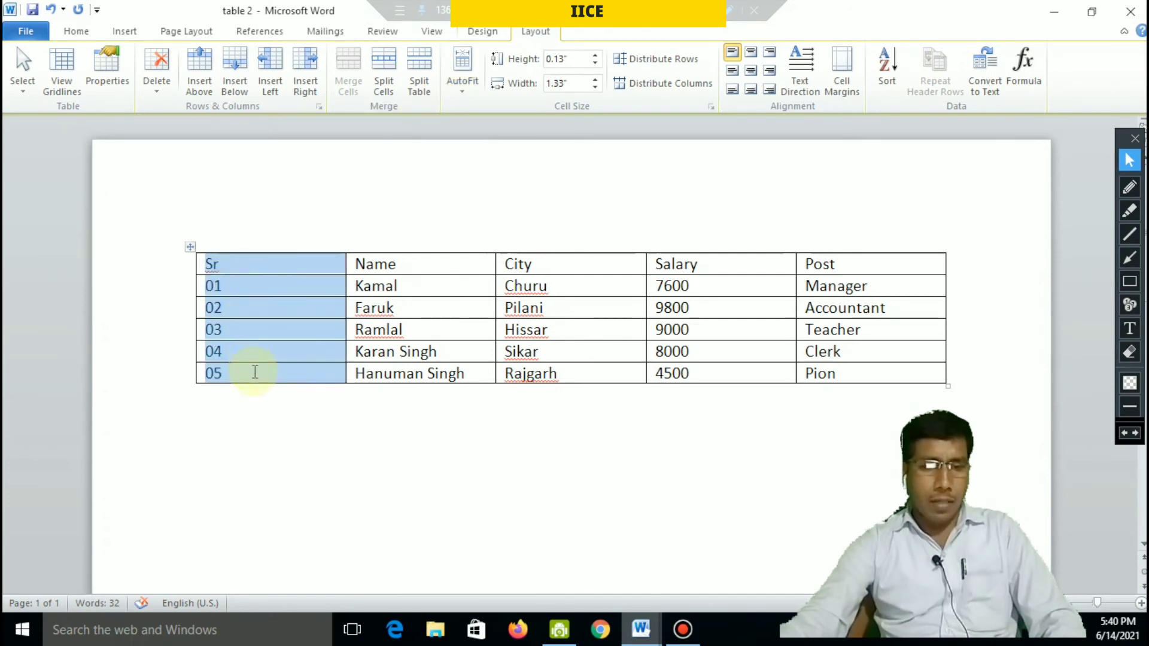
click(264, 351)
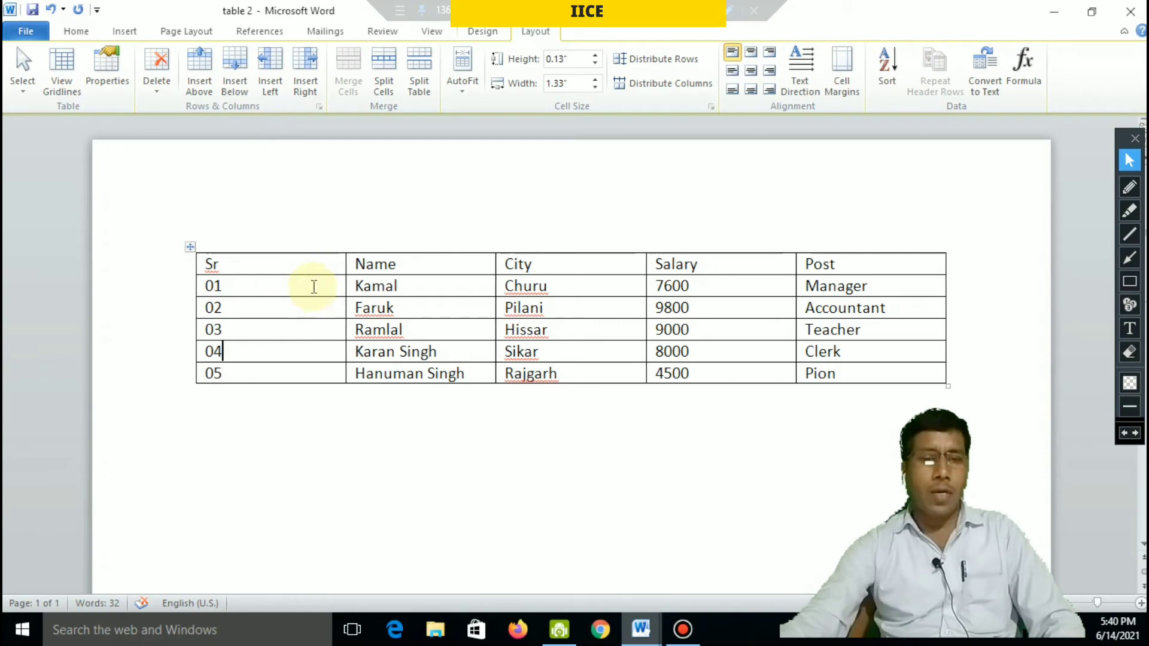
Apply AutoFit Contents, then AutoFit Window so the five columns span the full page width
click(462, 90)
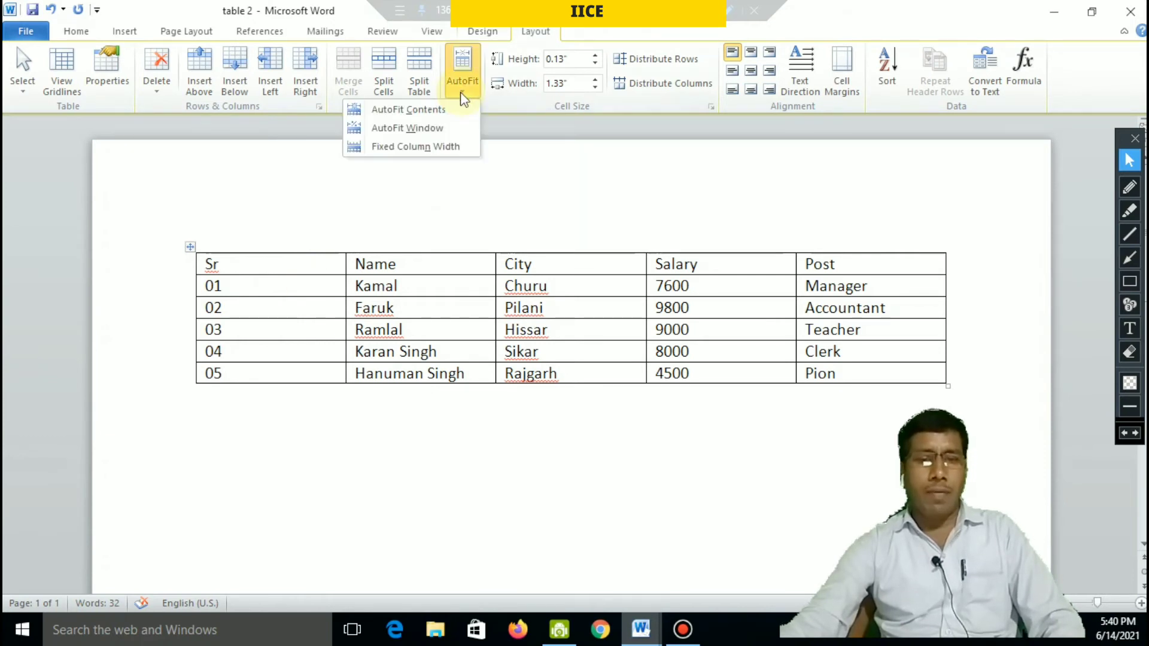
click(453, 108)
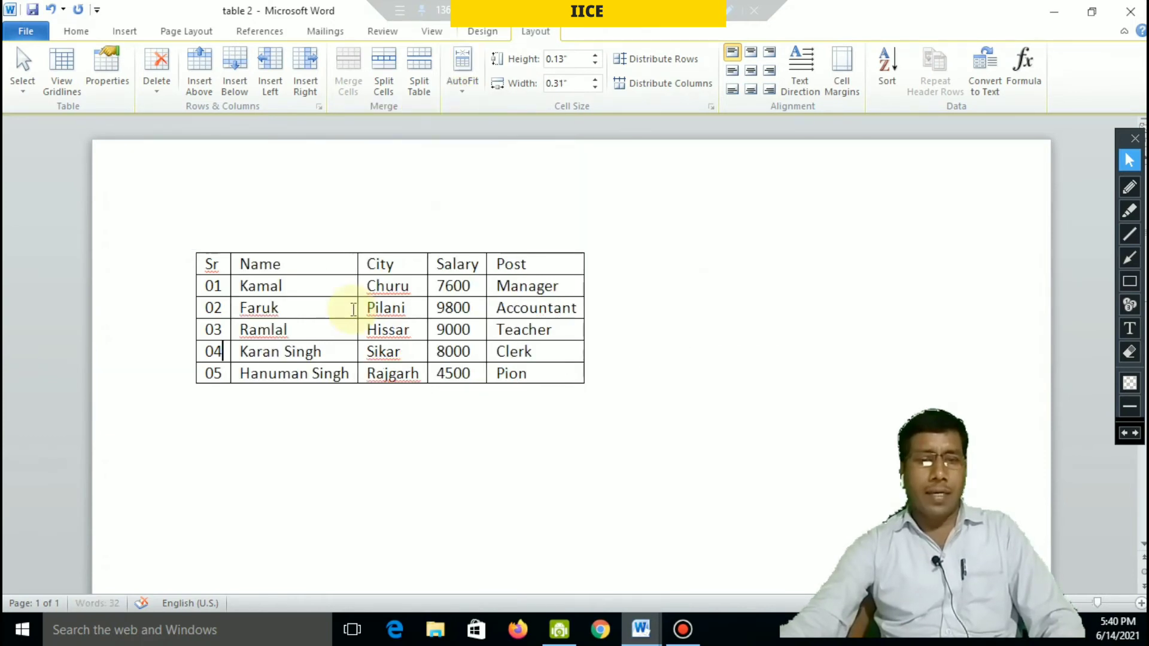
click(333, 265)
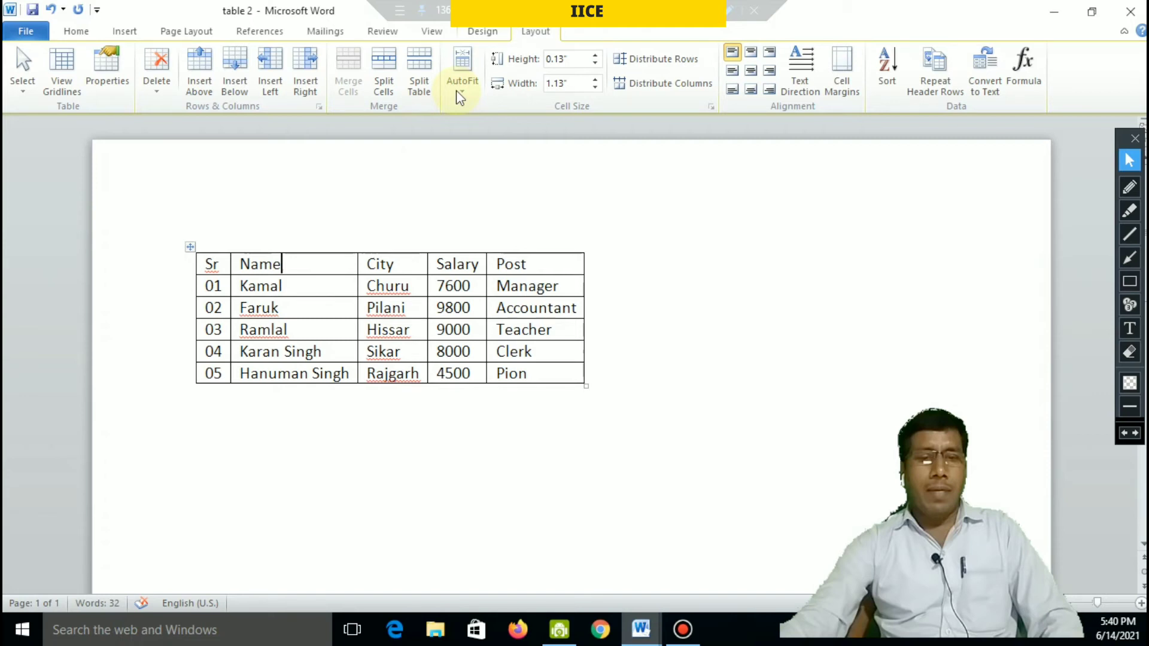
click(459, 97)
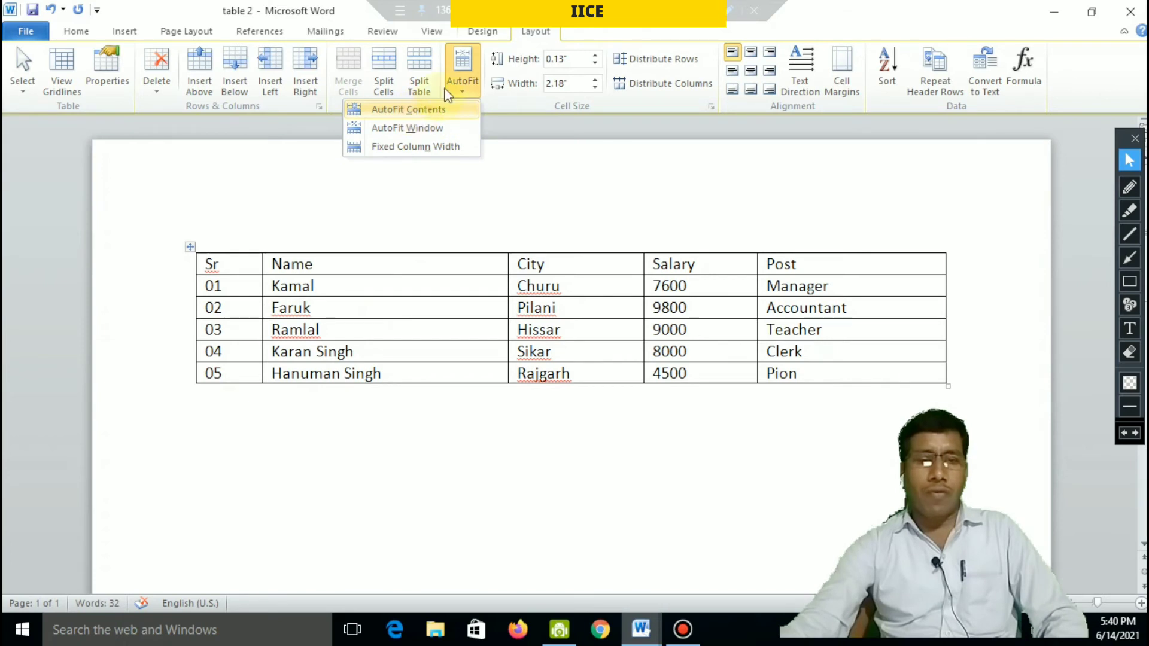
click(416, 111)
click(459, 84)
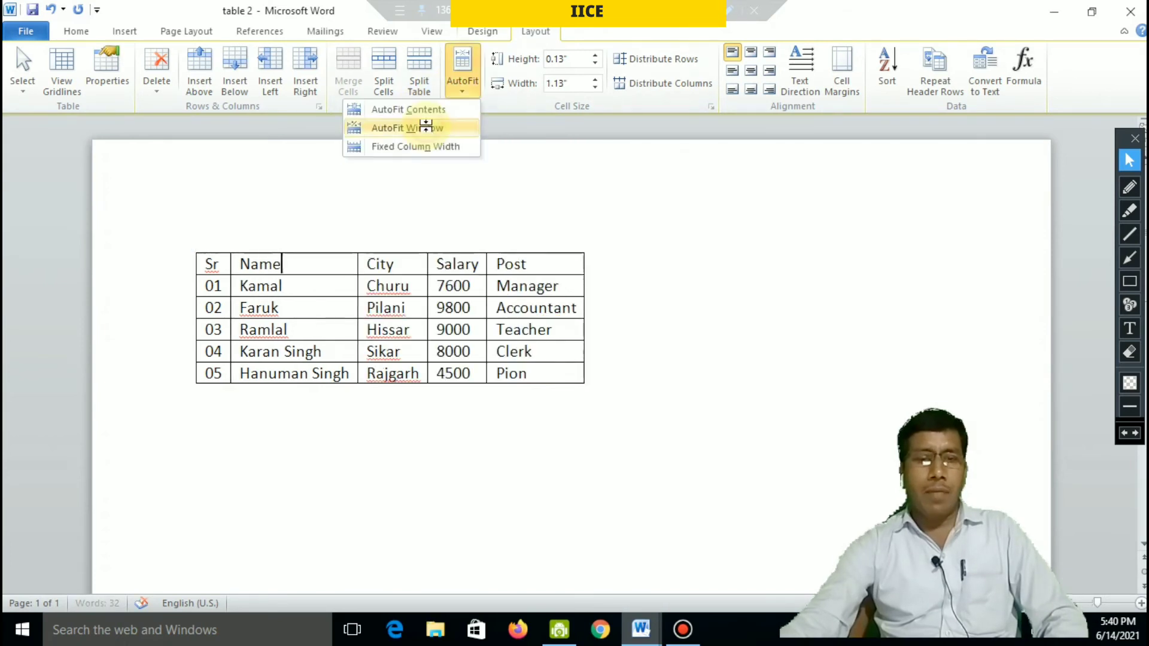
click(428, 129)
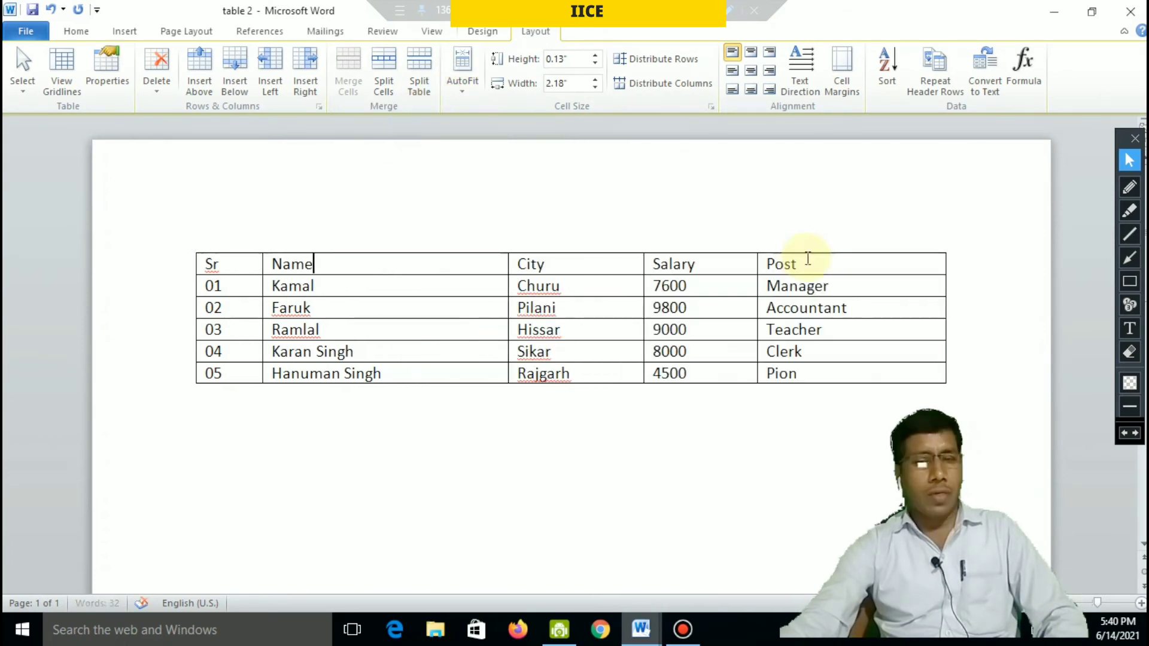
click(849, 289)
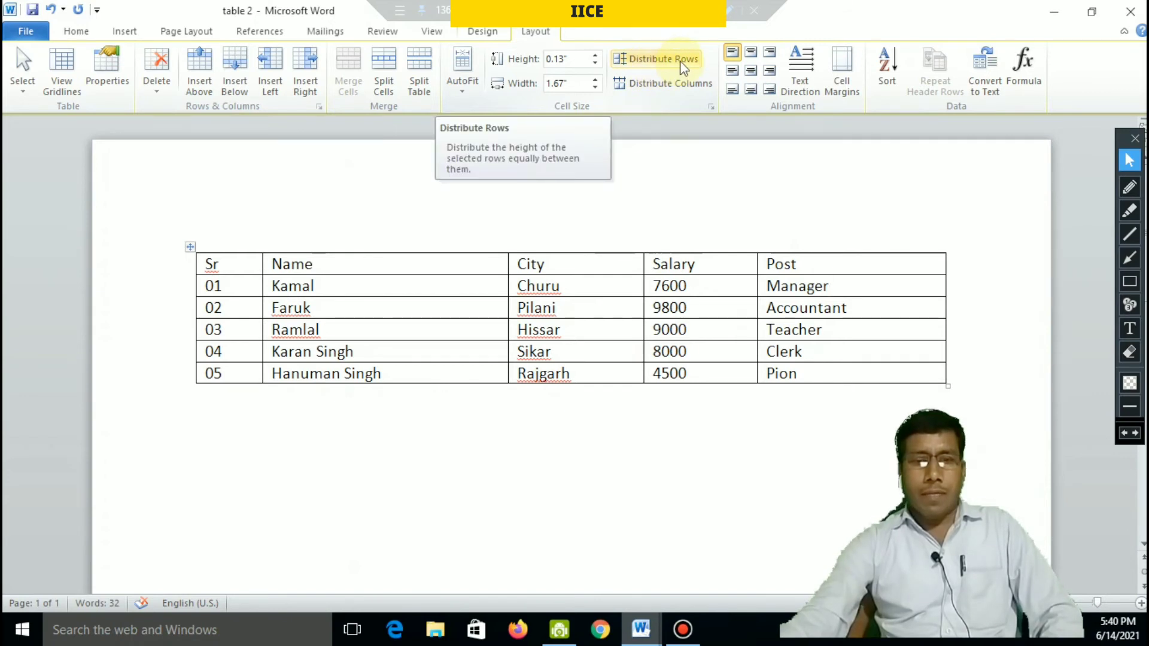
Make the header, Kamal and 02 rows taller with added blank lines and a dragged row border
click(471, 264)
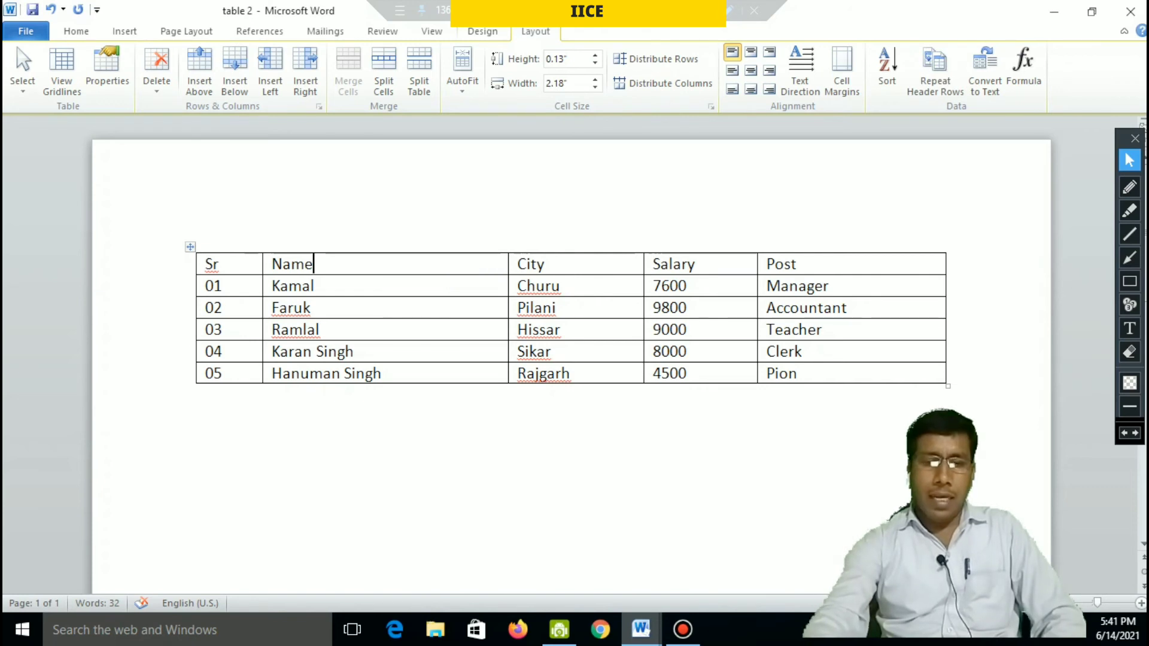
key(Return)
click(418, 309)
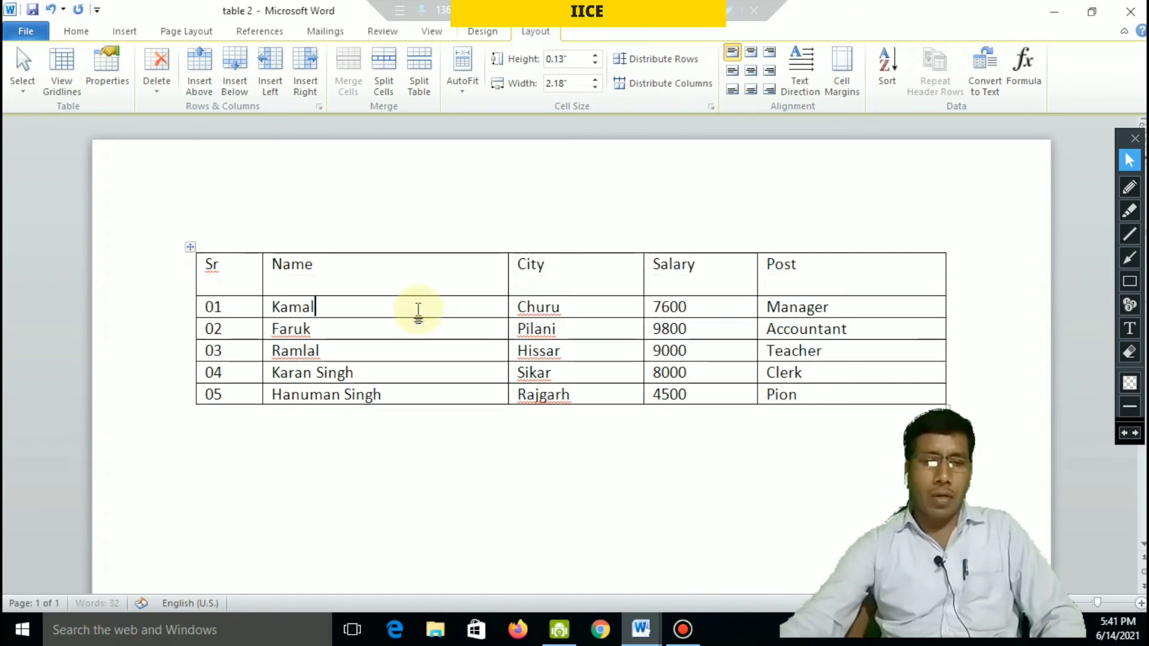
key(Return)
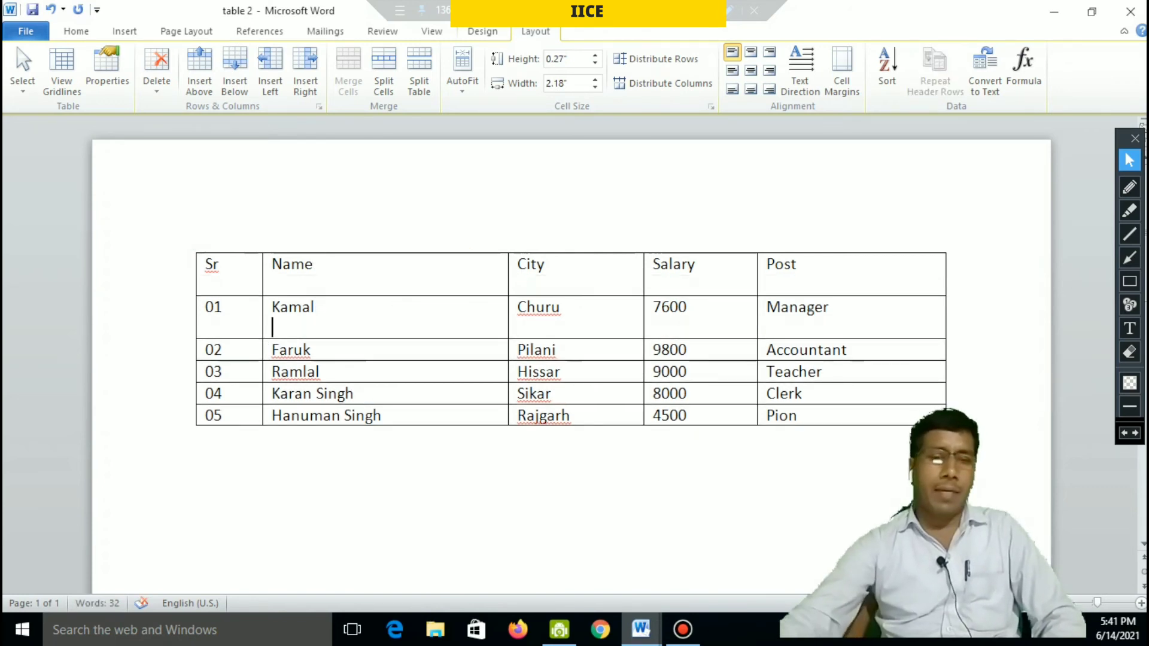
click(343, 259)
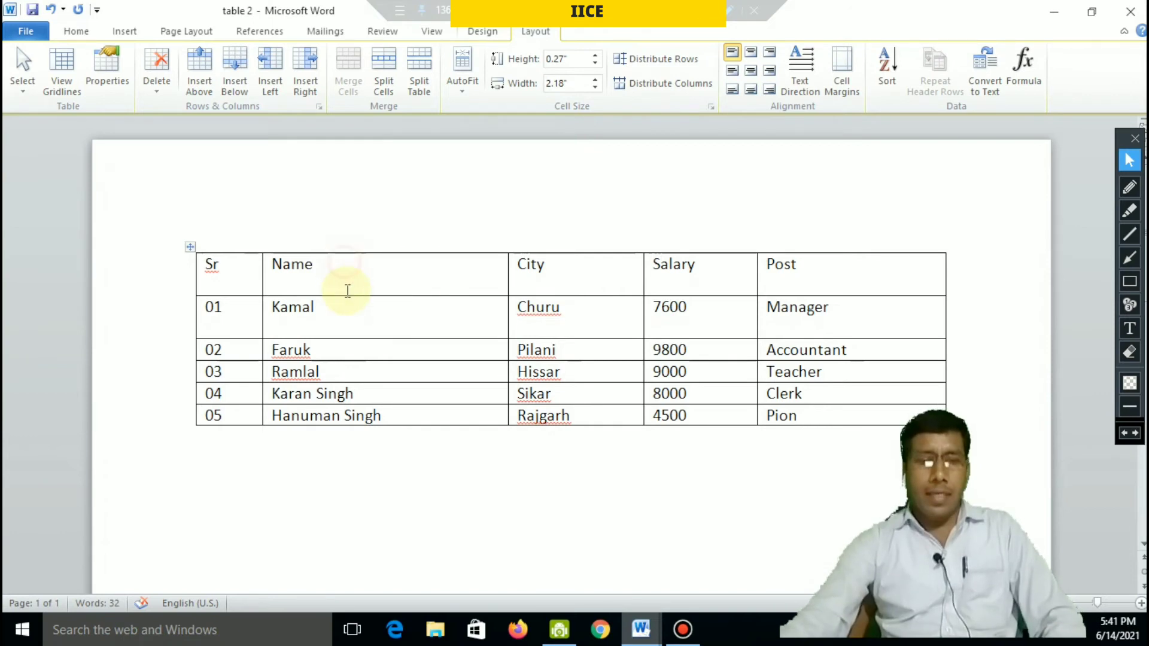
drag(347, 291, 349, 298)
click(364, 276)
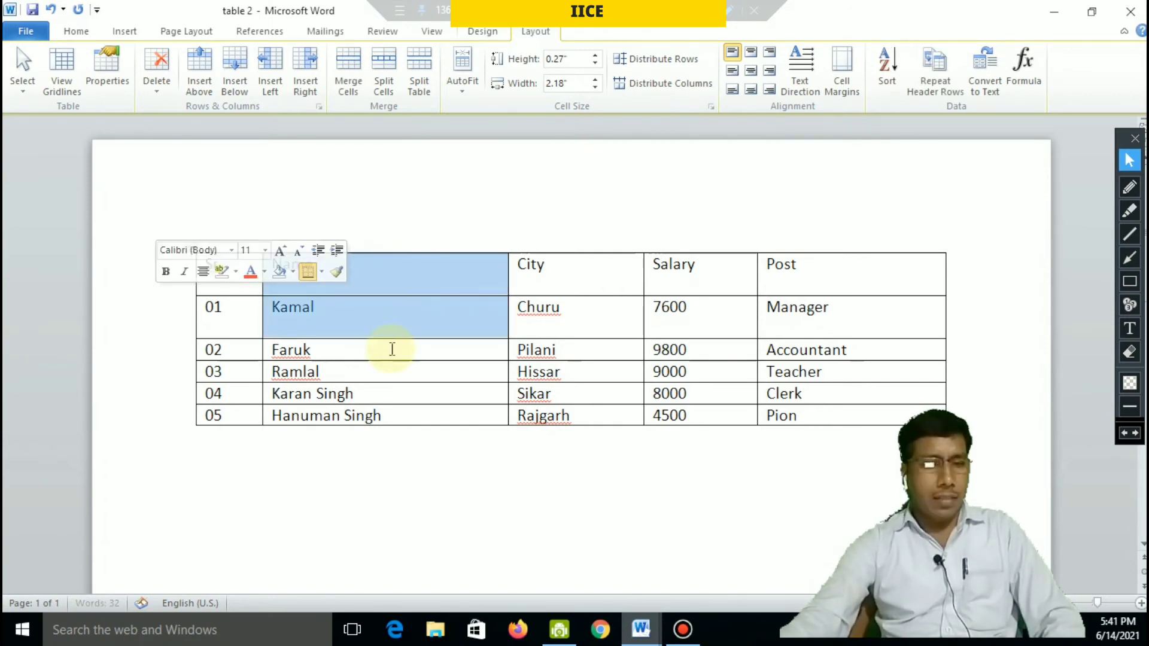
click(389, 352)
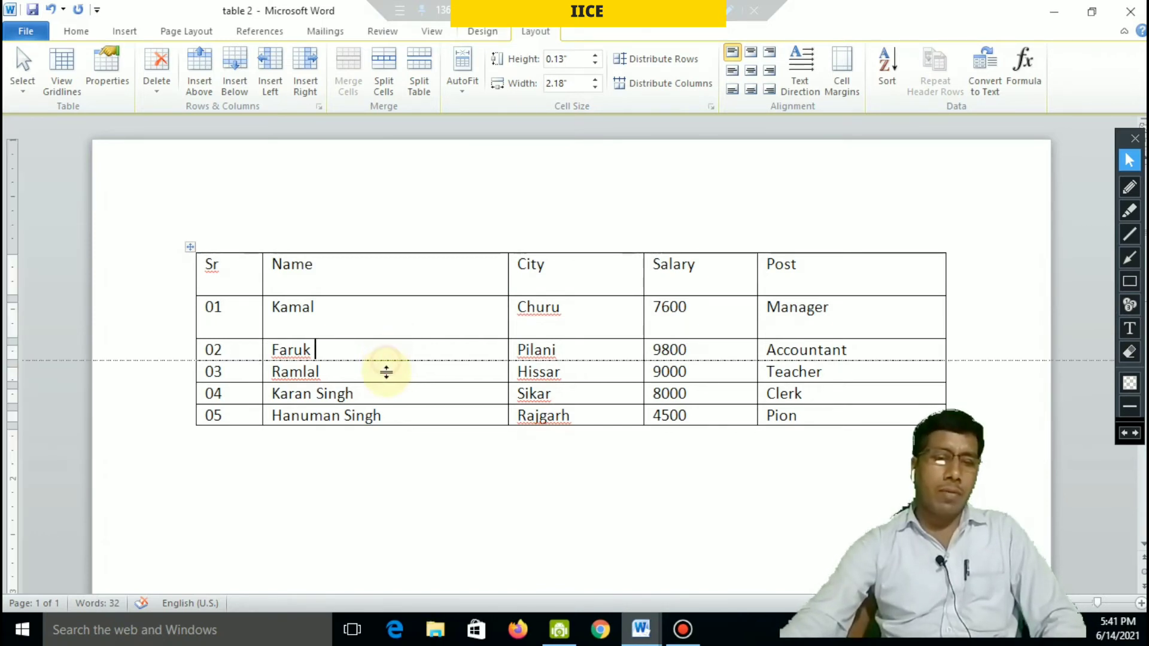
drag(385, 401, 387, 402)
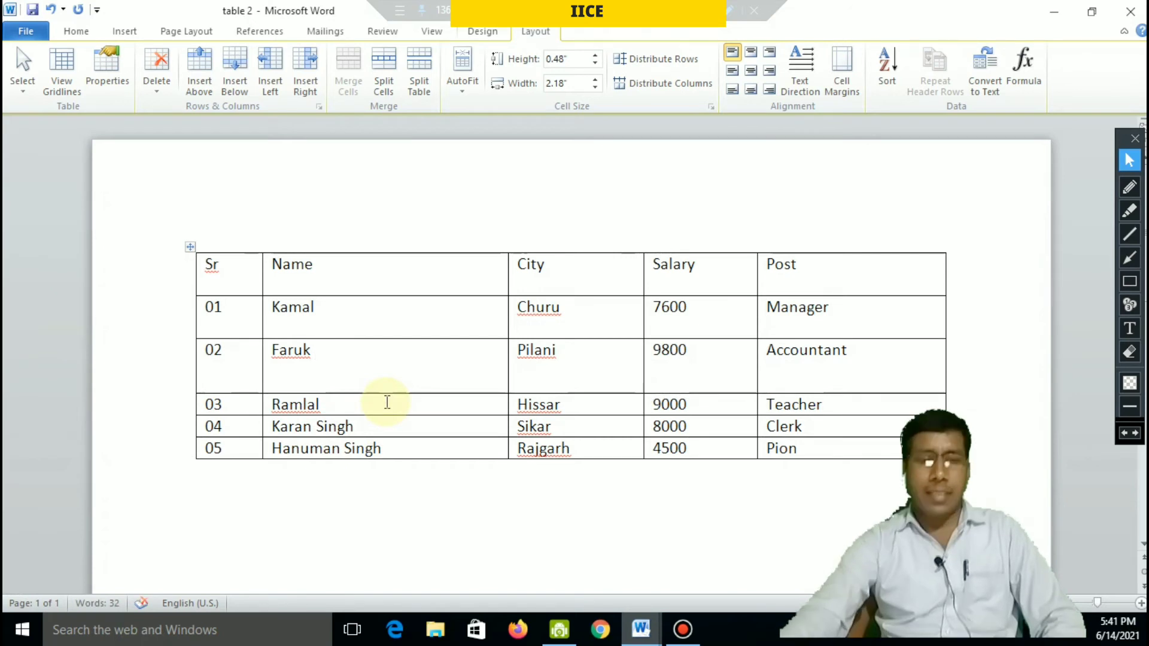
click(419, 315)
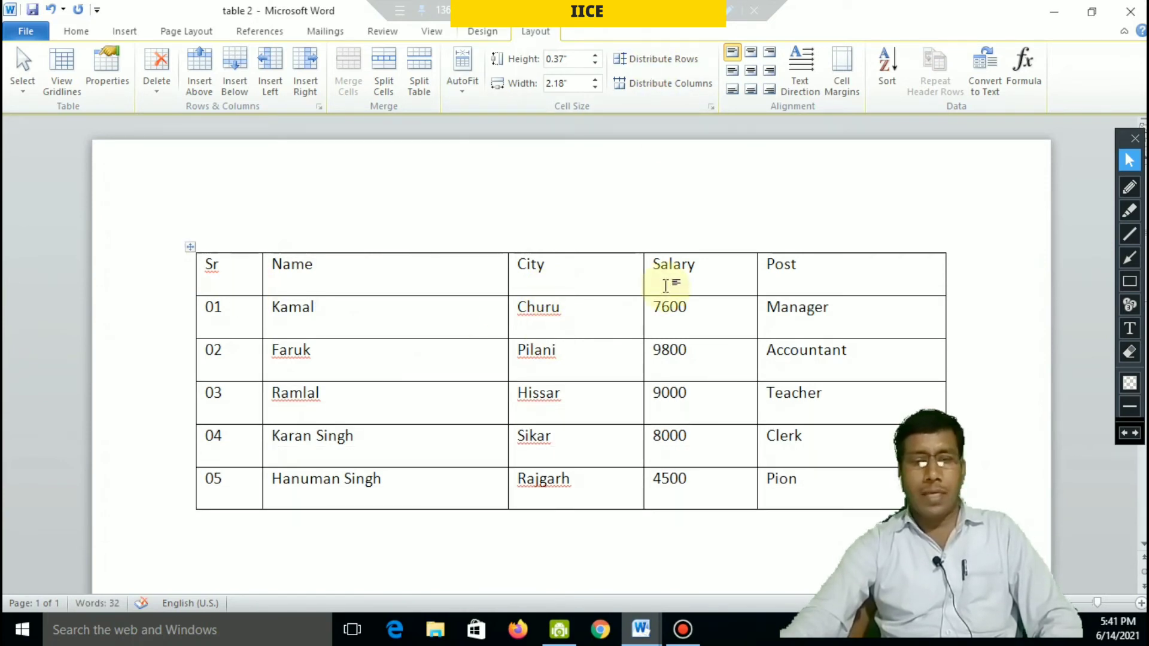
Distribute the five columns to equal width and centre the City column's text
click(676, 84)
click(750, 52)
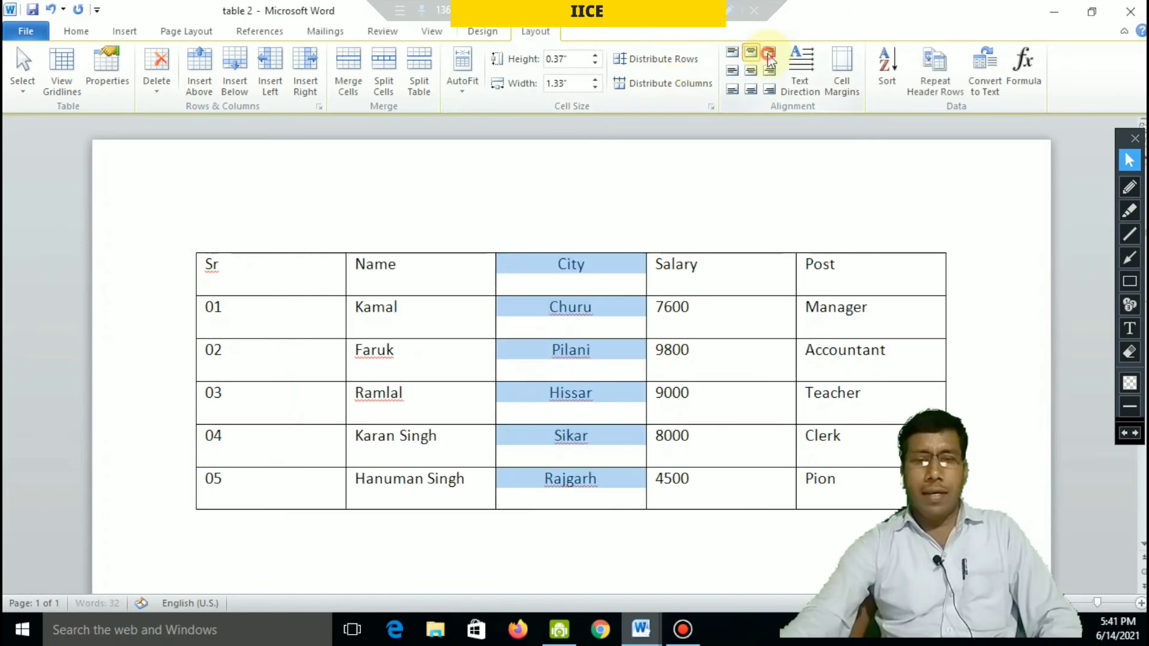
click(769, 54)
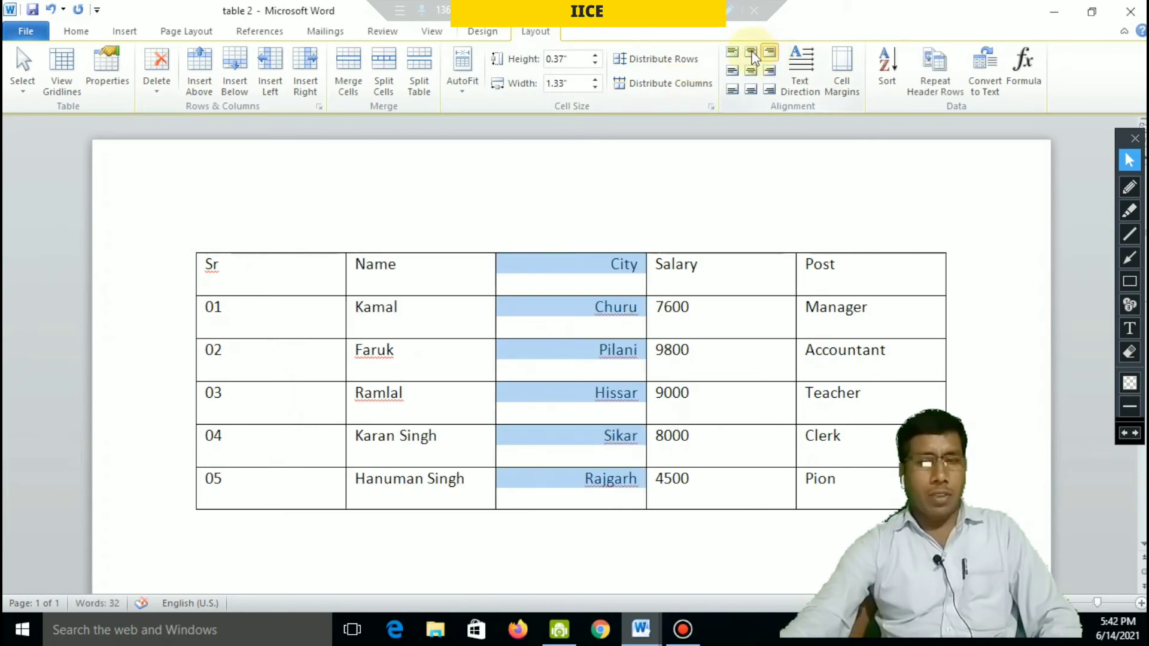
click(751, 54)
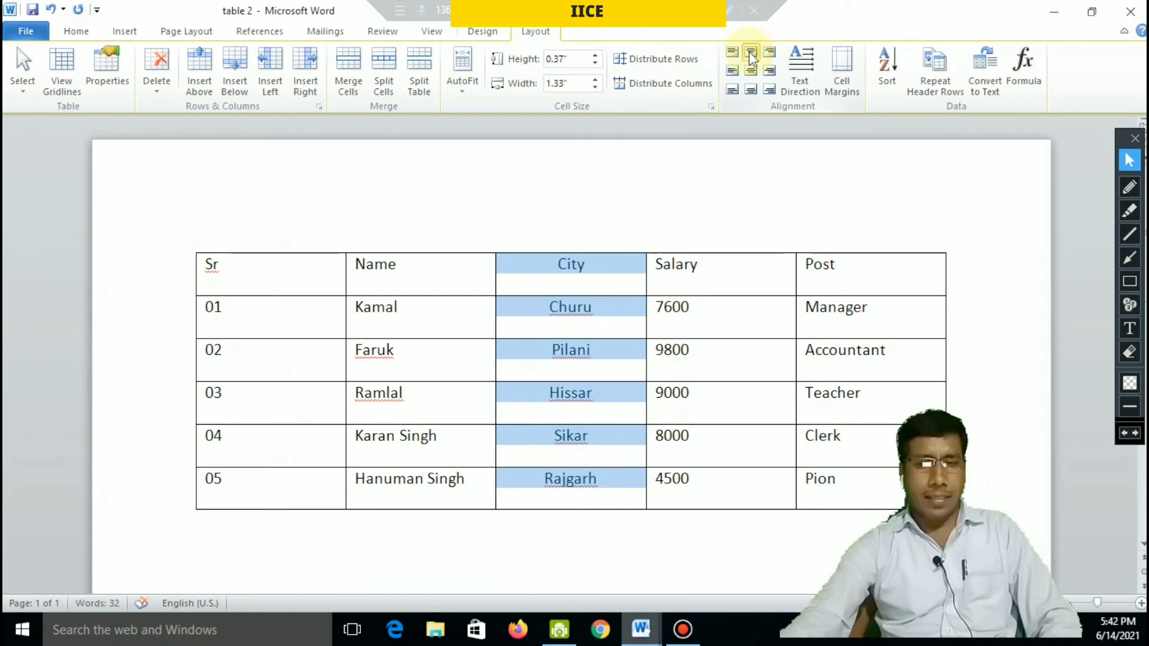
click(603, 277)
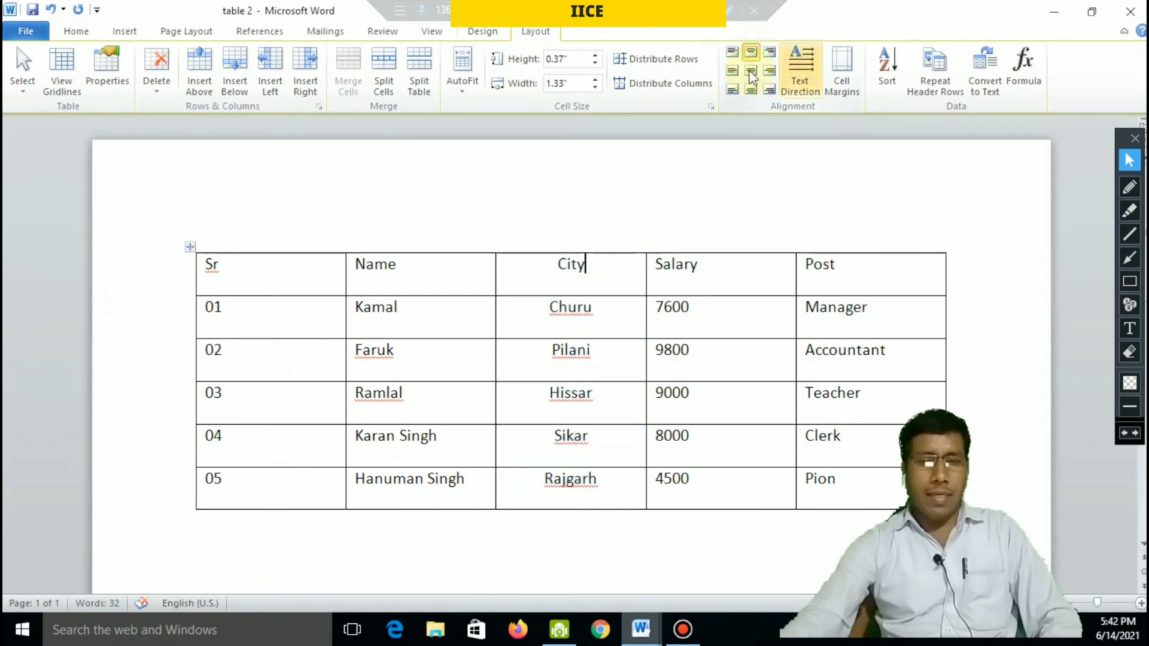
Try a taller Churu row and centred first data row, then undo that change
drag(555, 281, 590, 461)
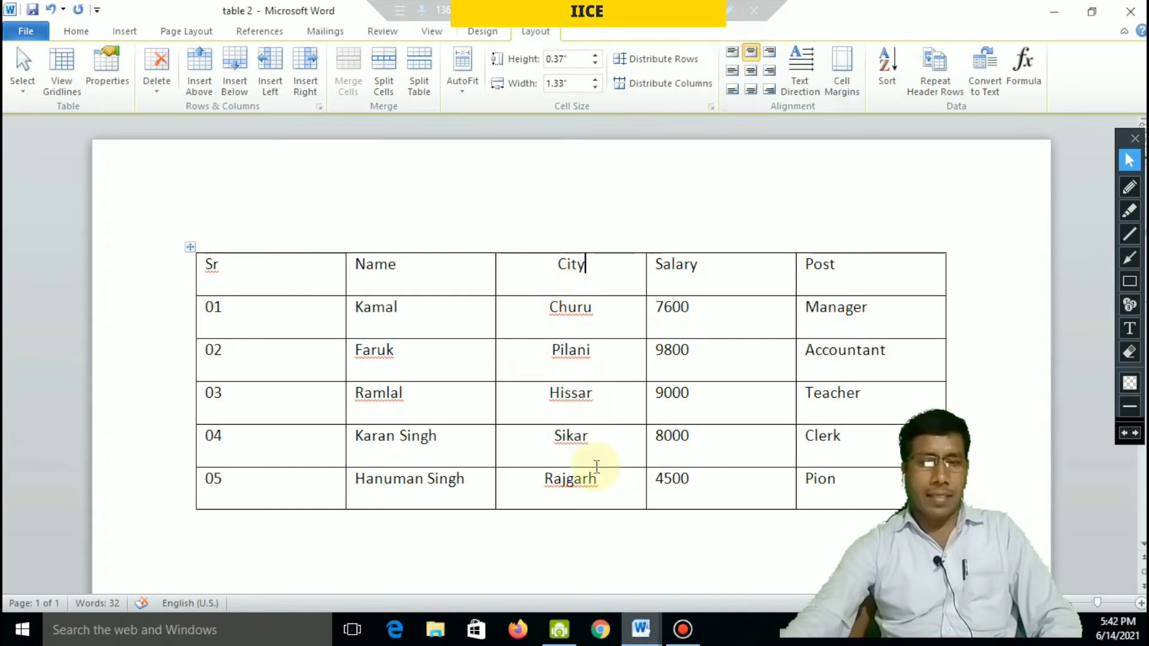
click(608, 311)
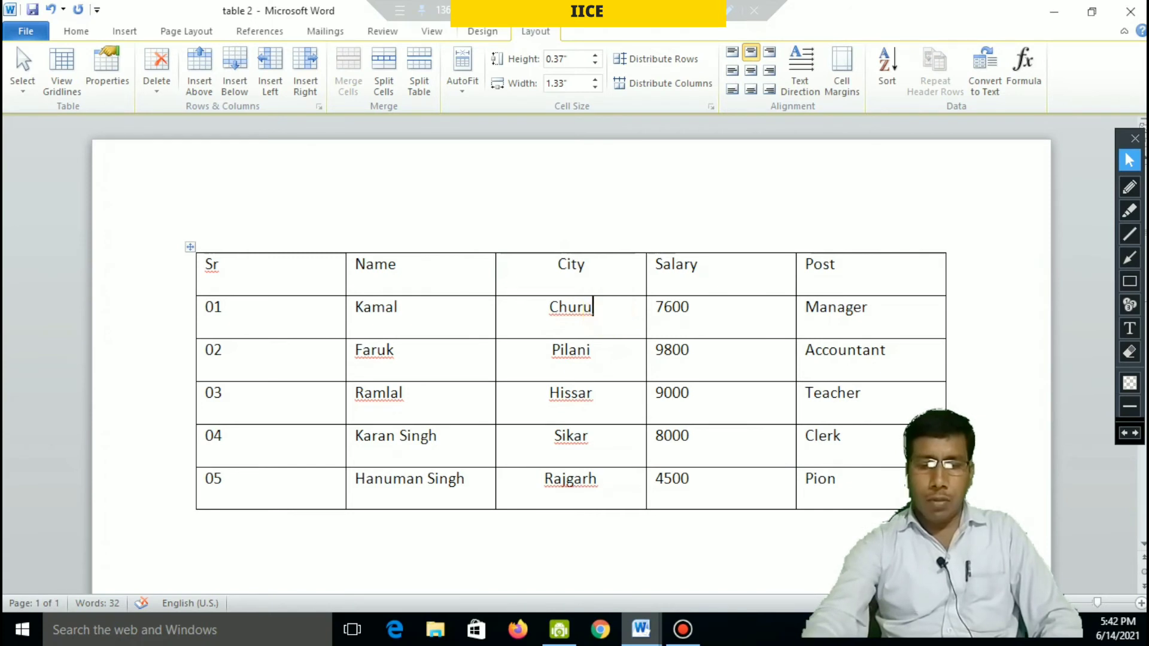
key(Return)
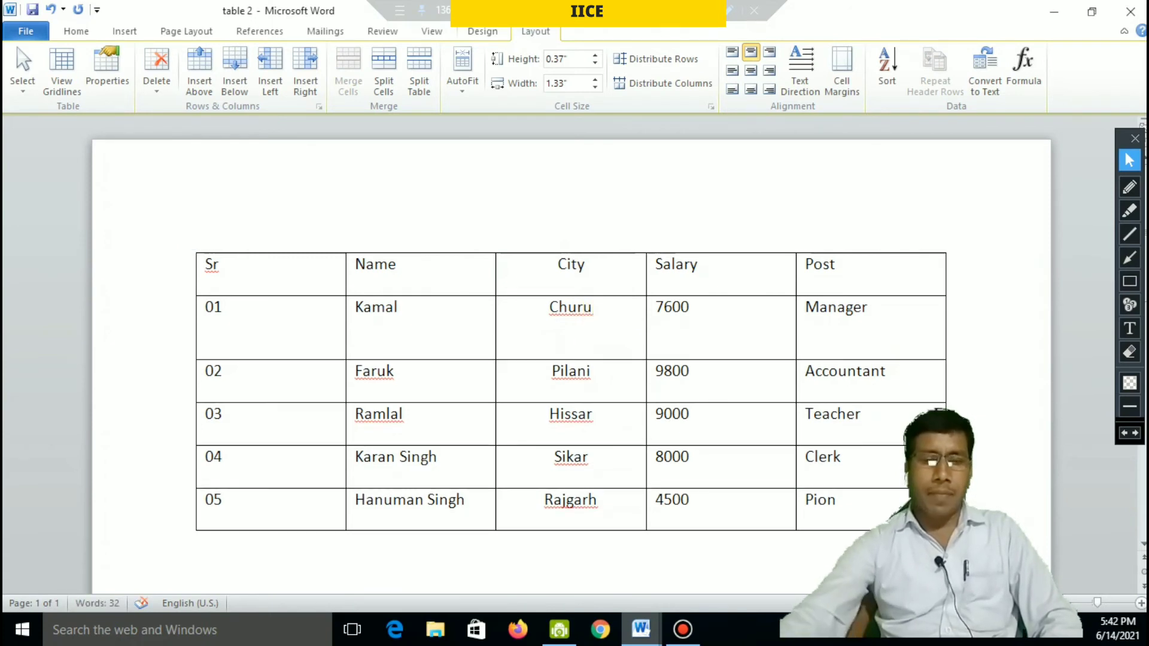
double_click(211, 307)
shift+click(808, 311)
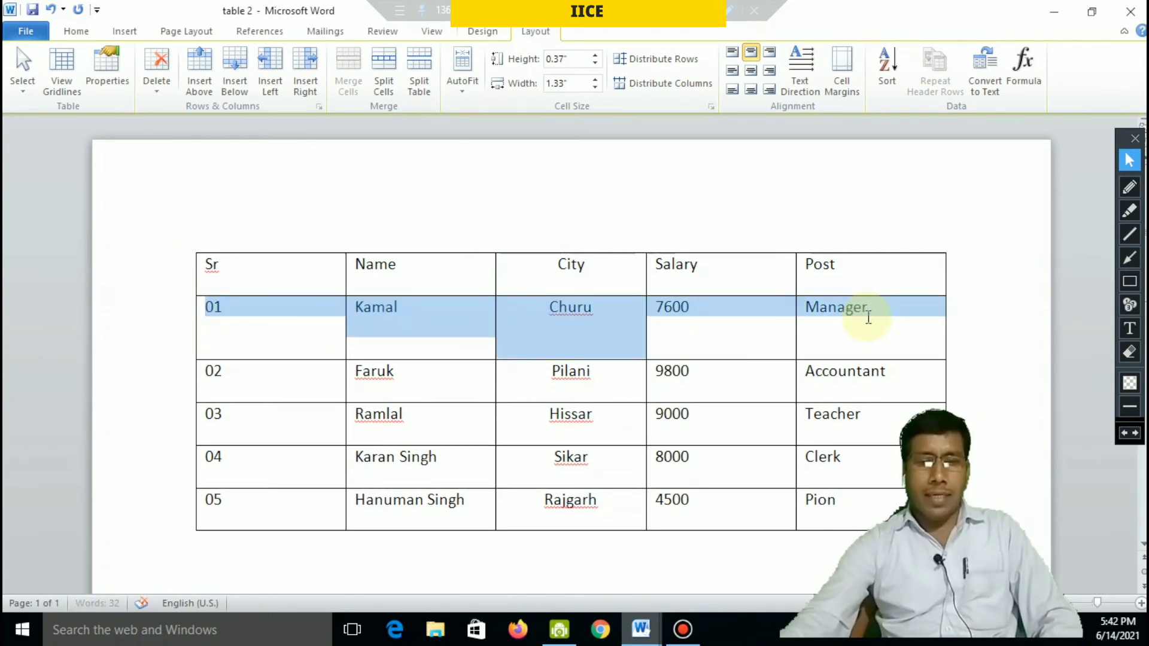
click(751, 70)
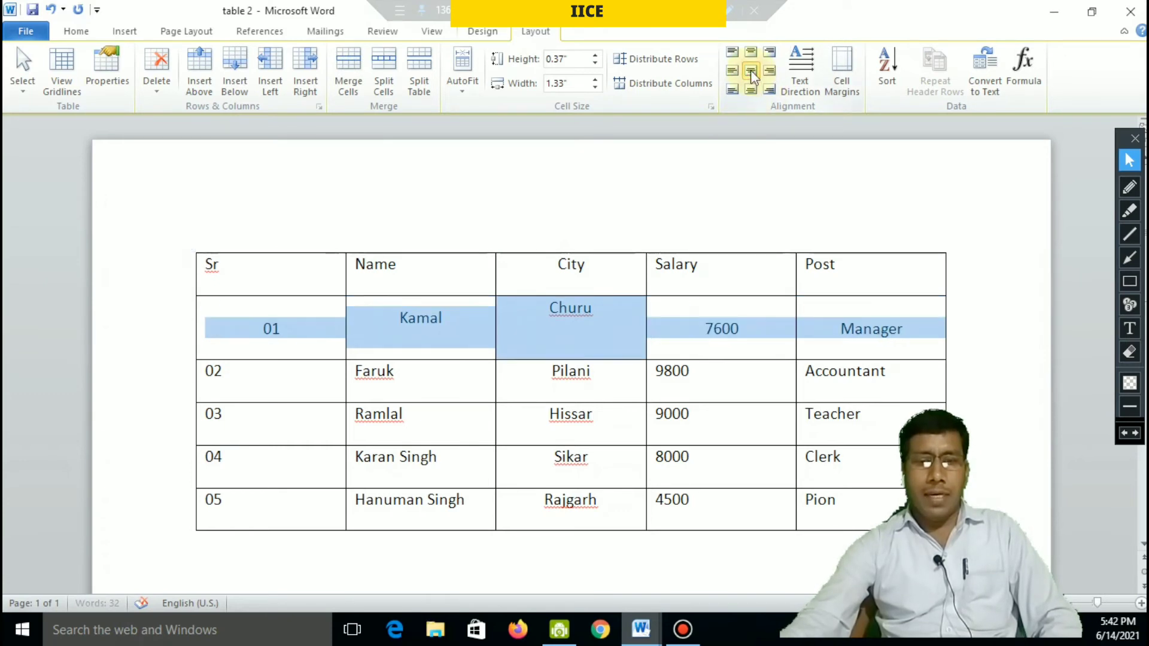
click(604, 316)
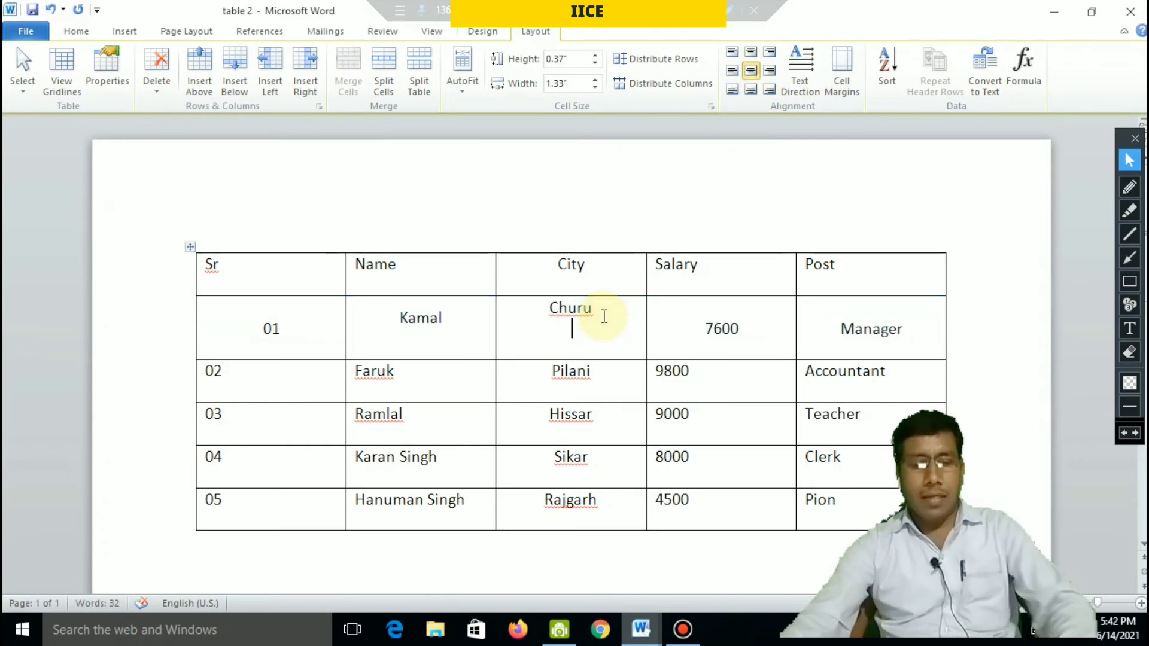
key(ctrl+z)
key(ctrl+z)
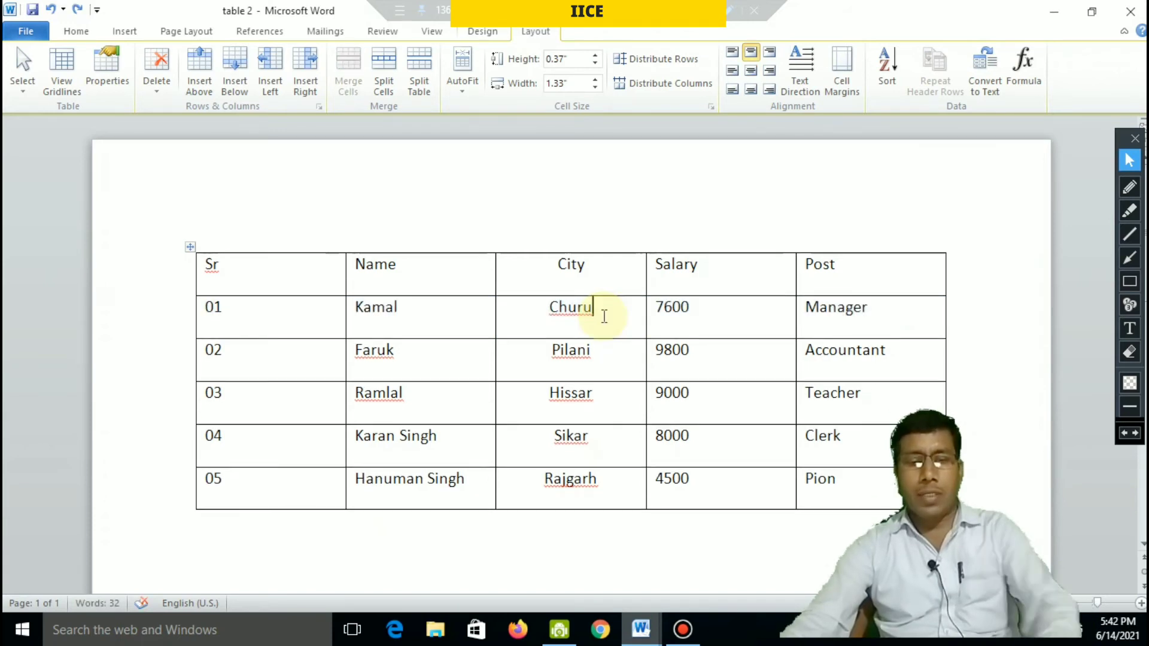
Align the first data row's entries bottom-centre, then select the Faruk cell
drag(214, 302, 831, 305)
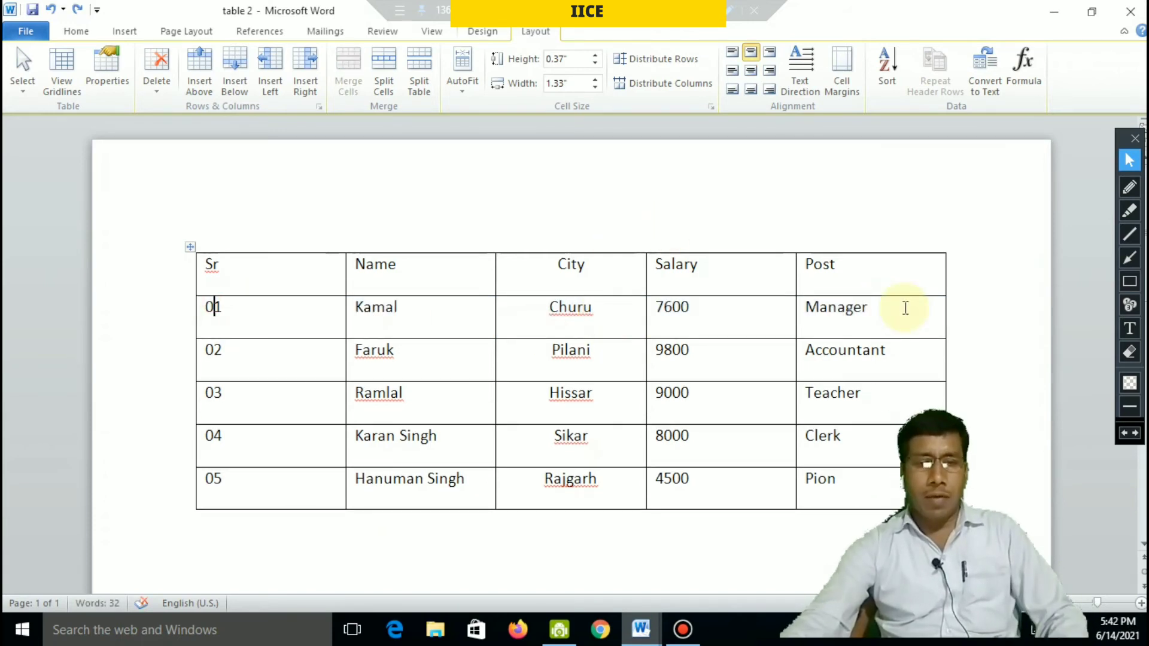
click(748, 73)
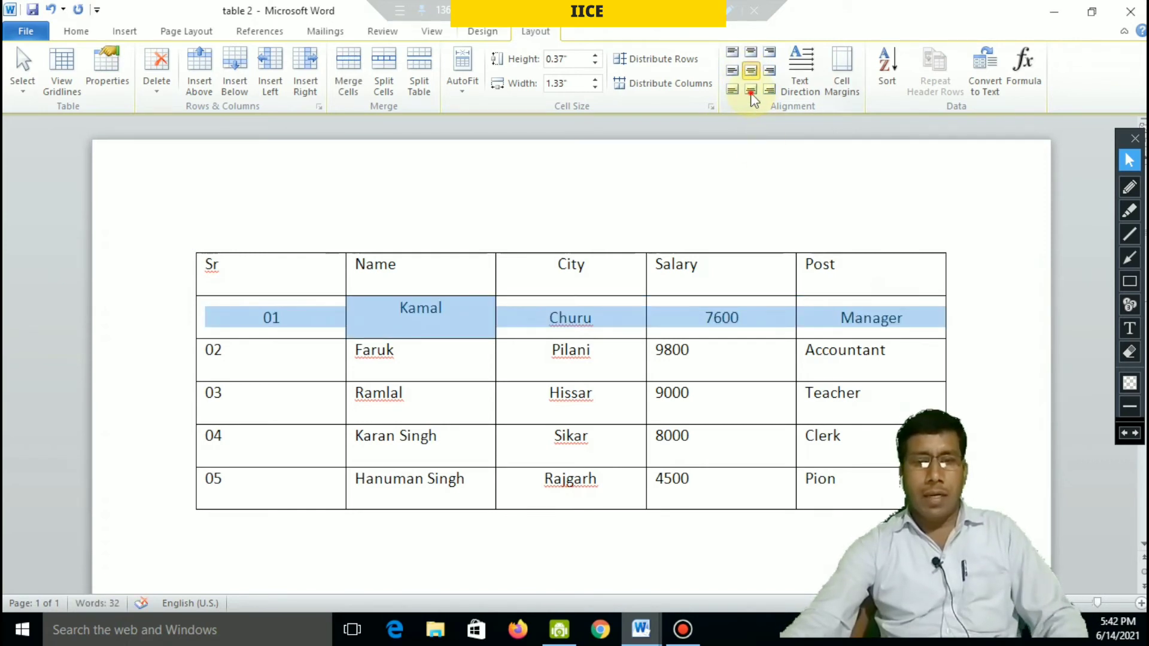
click(750, 90)
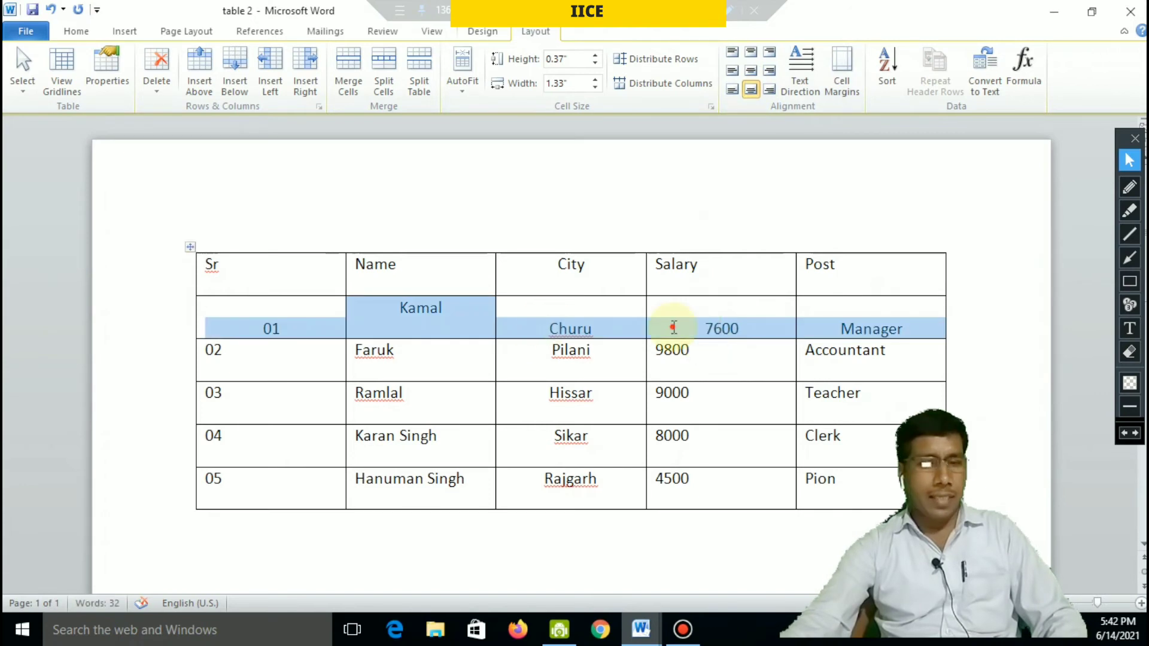
click(675, 326)
drag(872, 309, 569, 328)
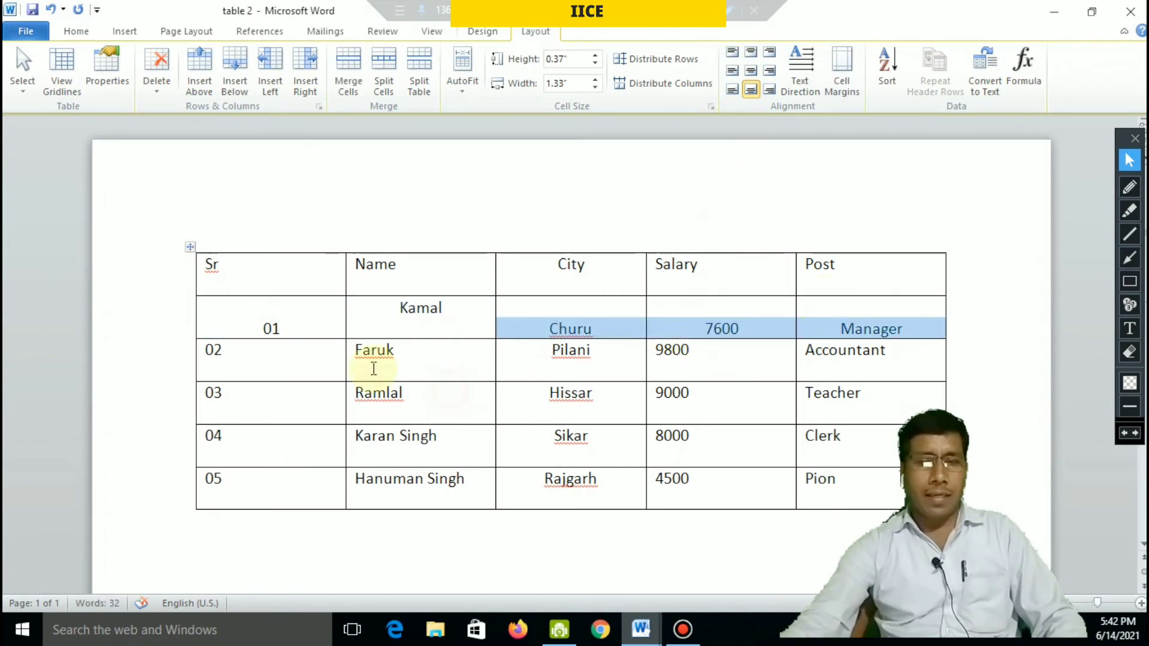
click(477, 297)
drag(356, 350, 411, 377)
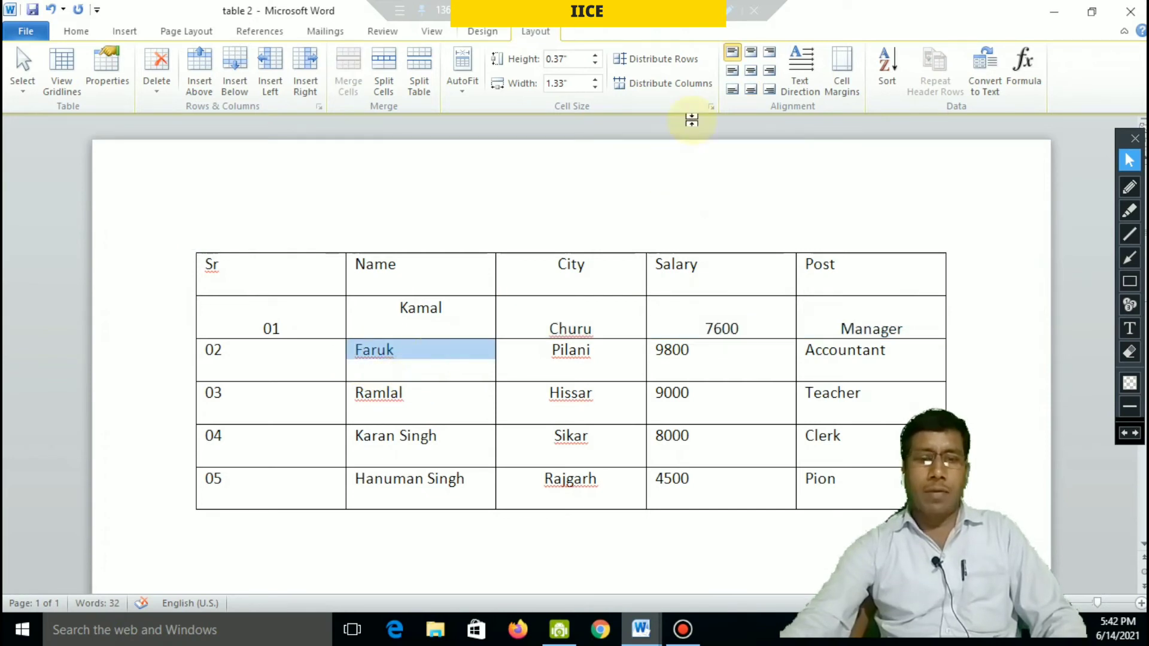
Try each alignment button on the Faruk cell, finishing with Align Center
click(750, 52)
click(770, 52)
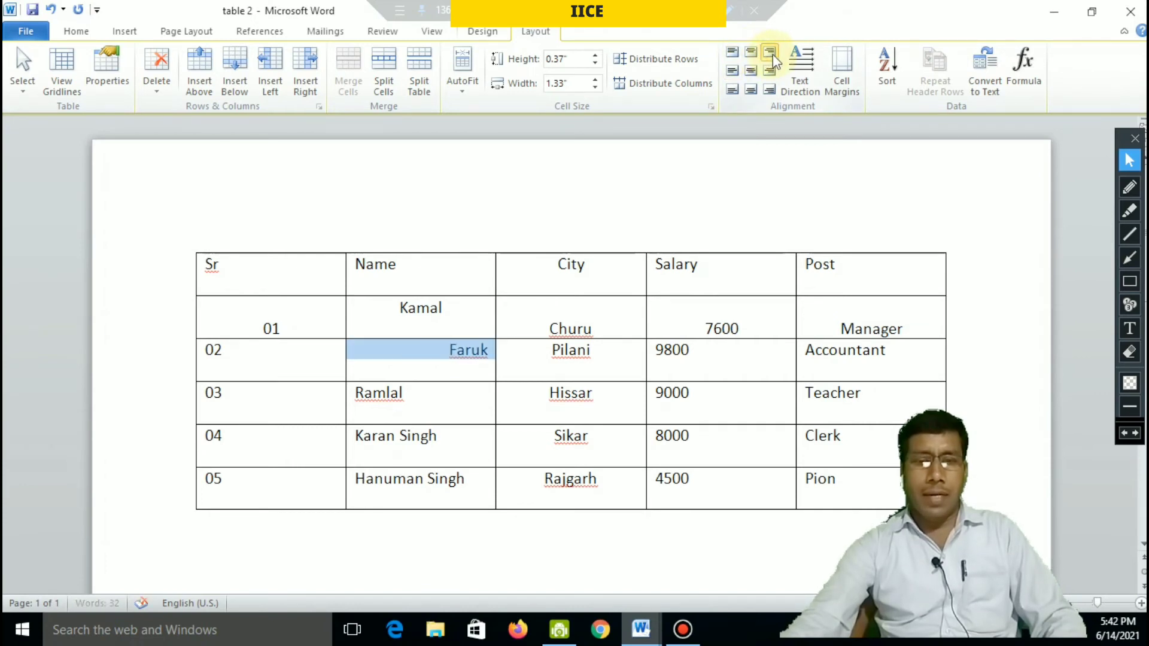
click(748, 53)
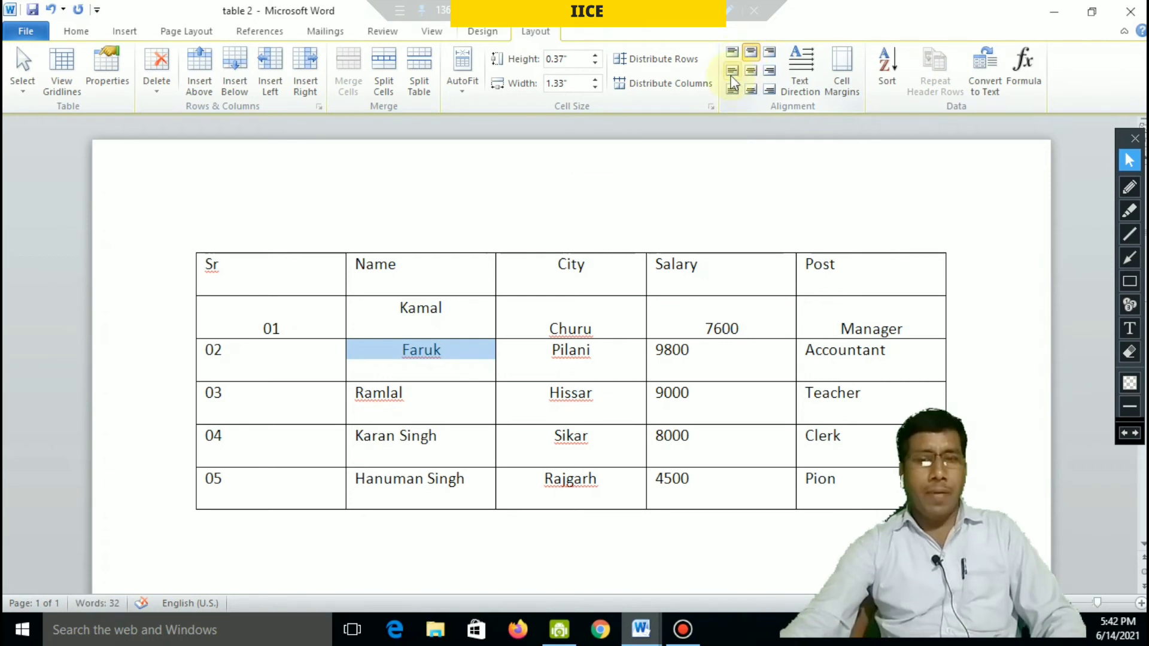
click(732, 72)
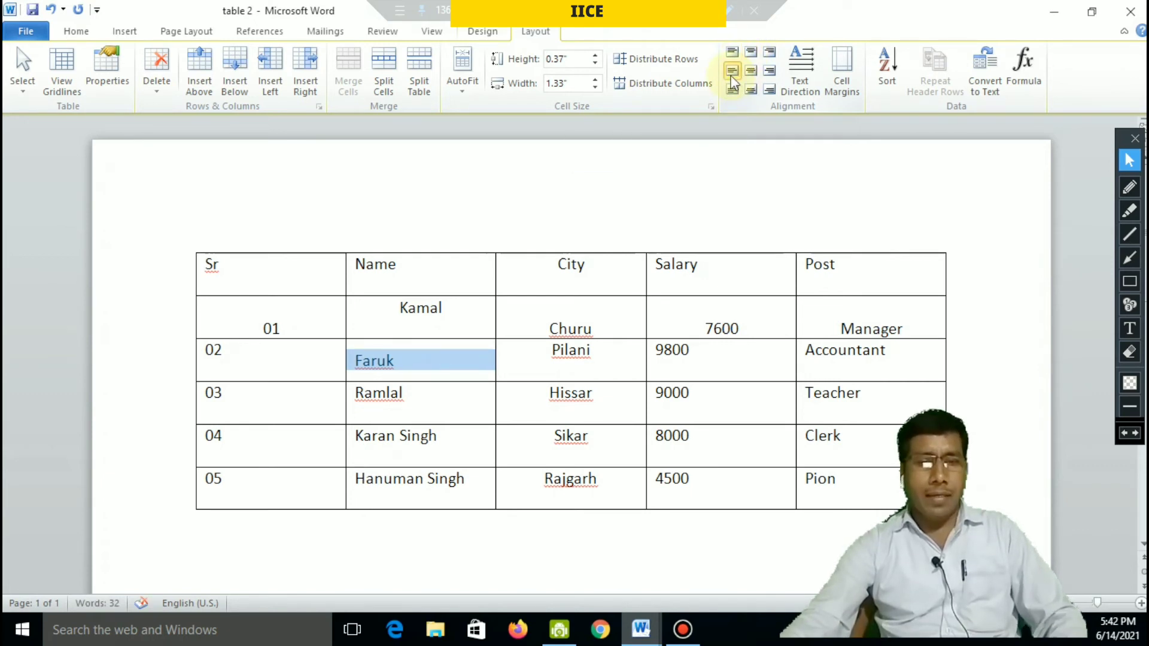
click(751, 74)
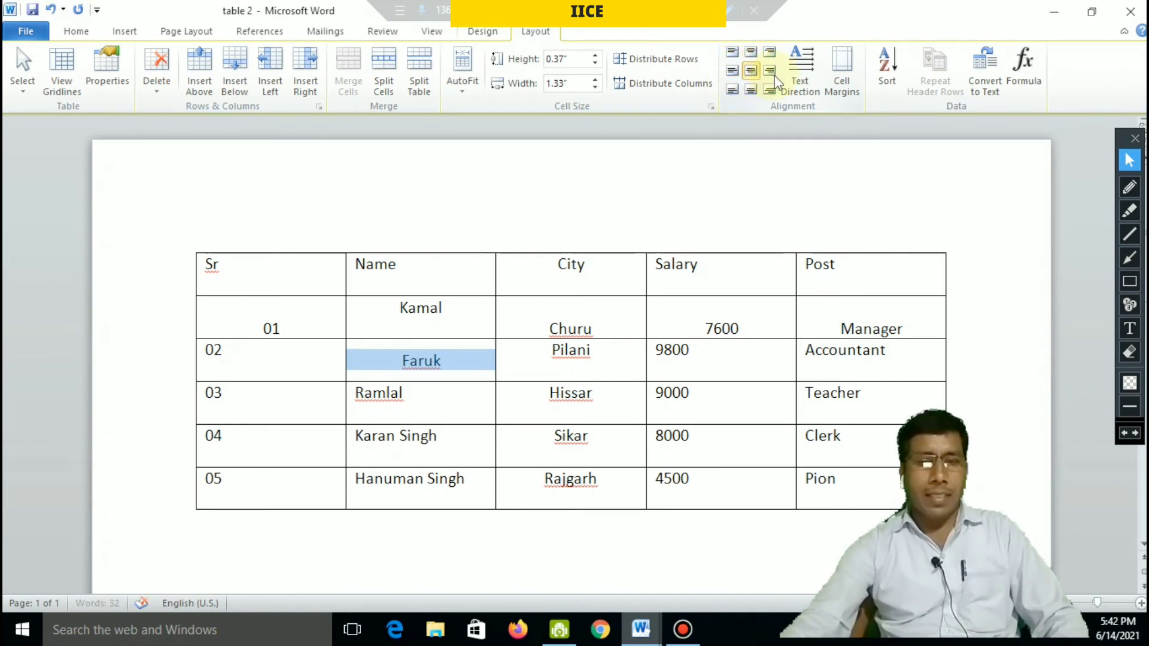
click(770, 74)
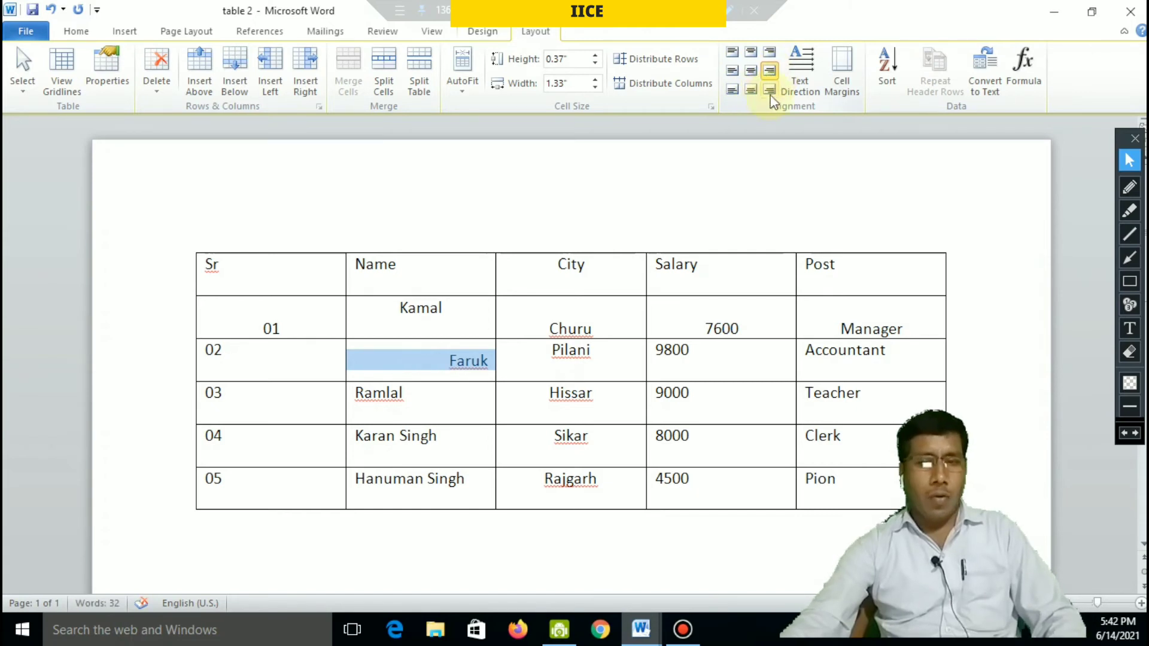
click(770, 90)
click(751, 90)
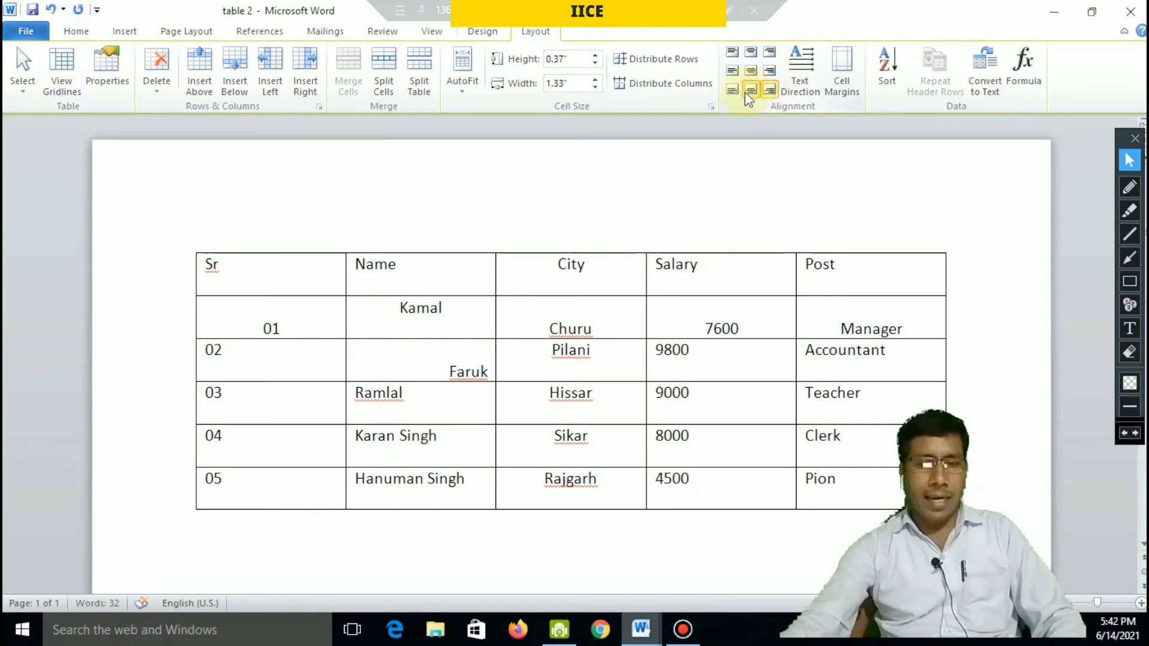
click(732, 89)
click(751, 72)
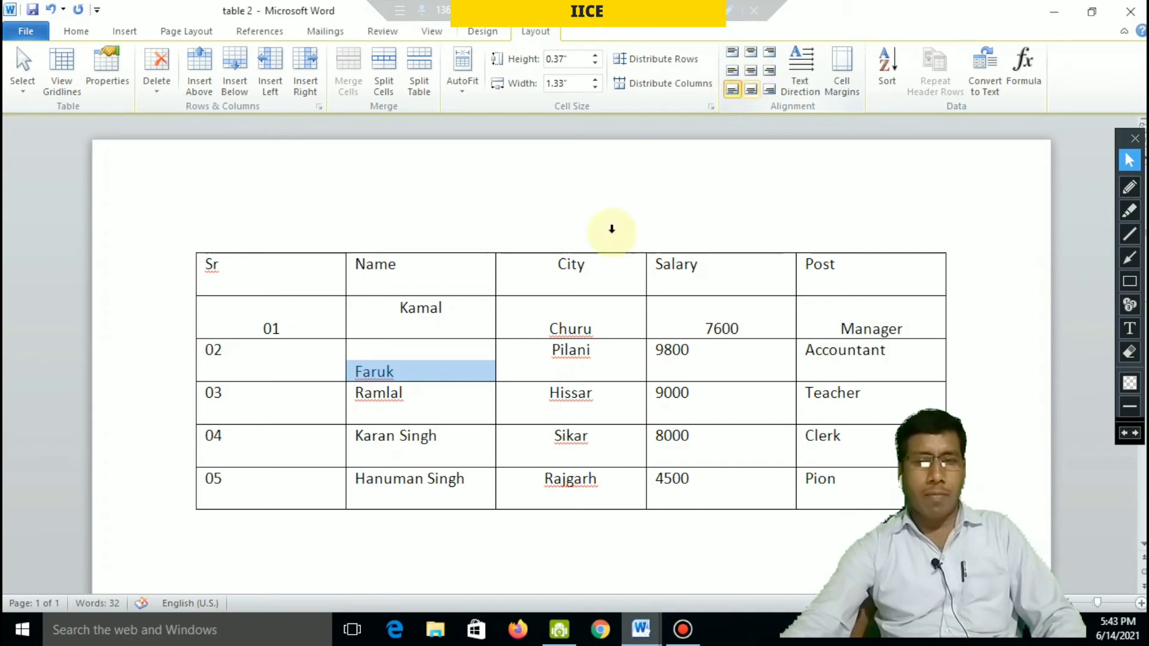
click(550, 368)
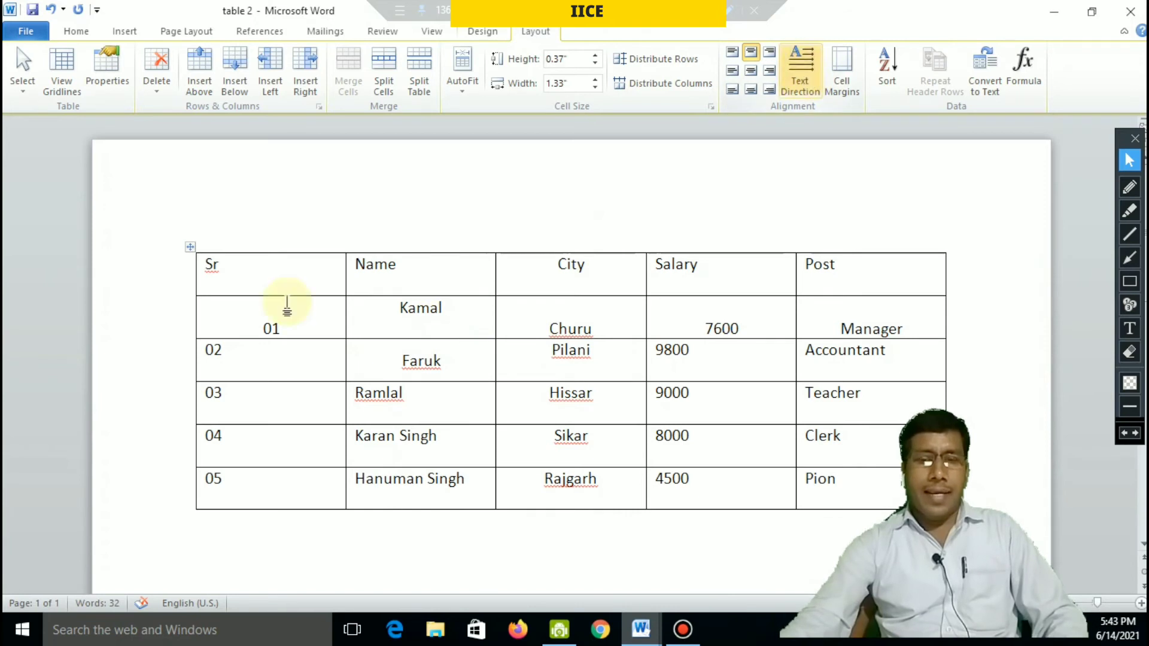
Select the header row and cycle its text direction through vertical, bottom-to-top and horizontal
key(ctrl+Home)
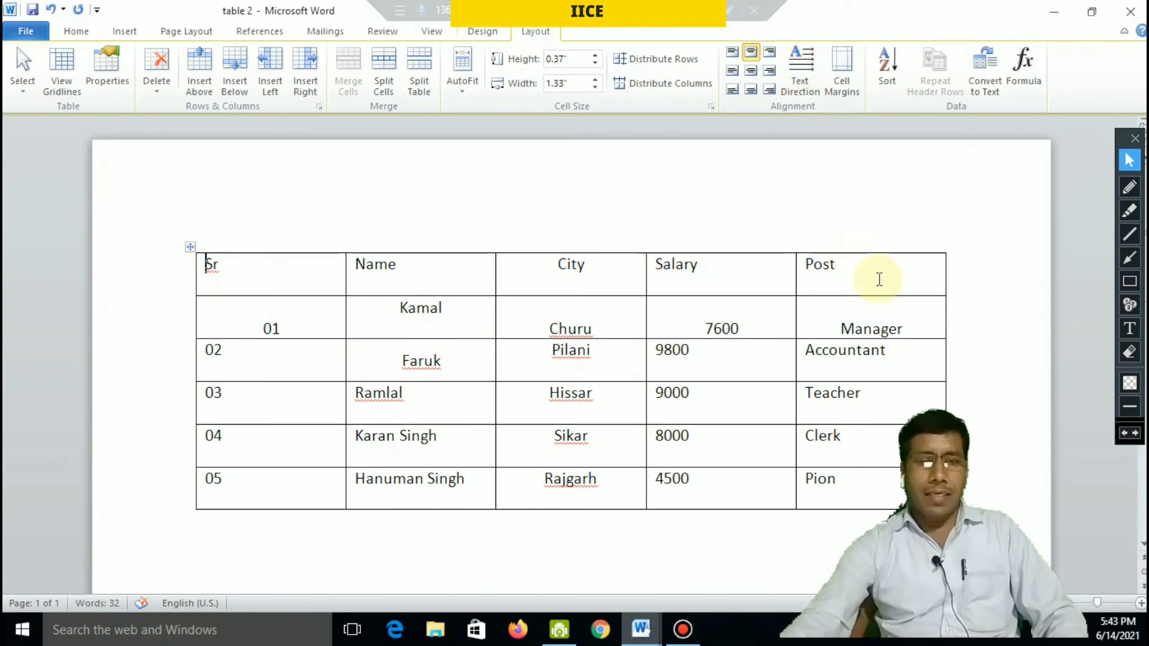
key(shift+Right)
key(shift+Right)
key(shift+Right)
key(shift+Right)
key(shift+Right)
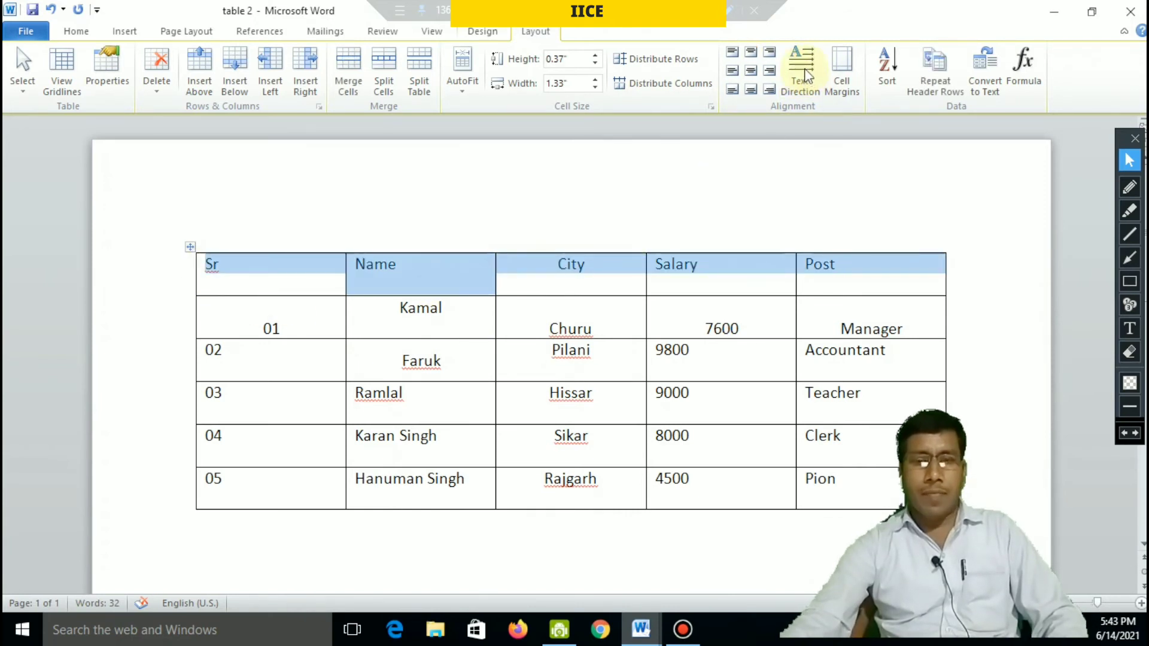
click(804, 72)
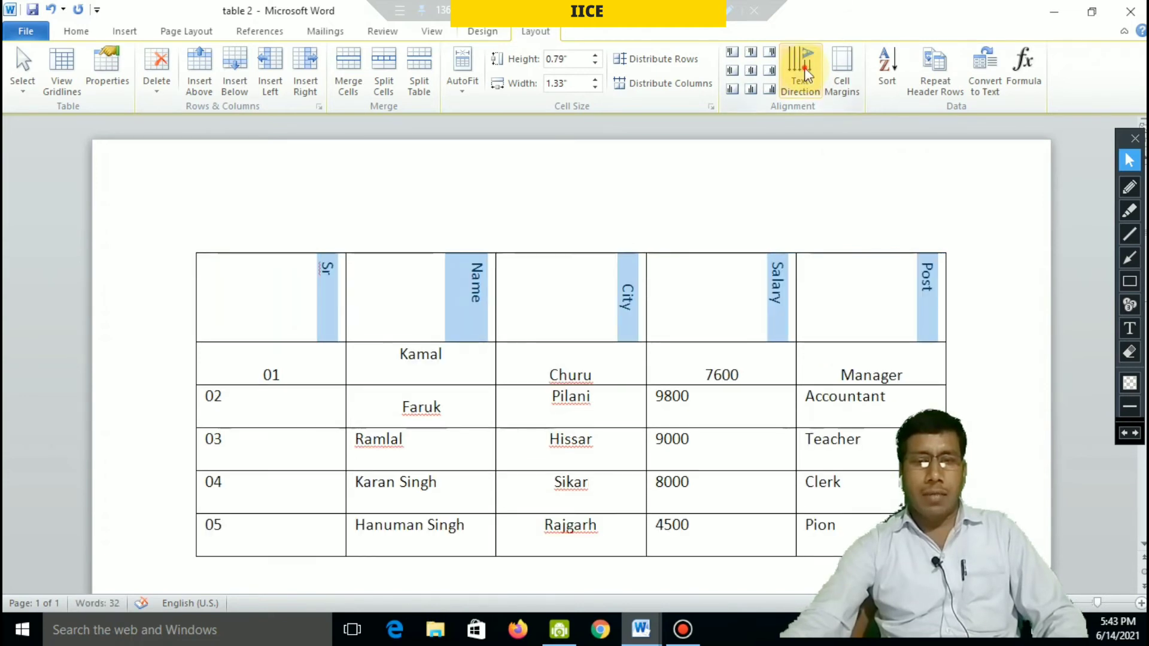
click(805, 68)
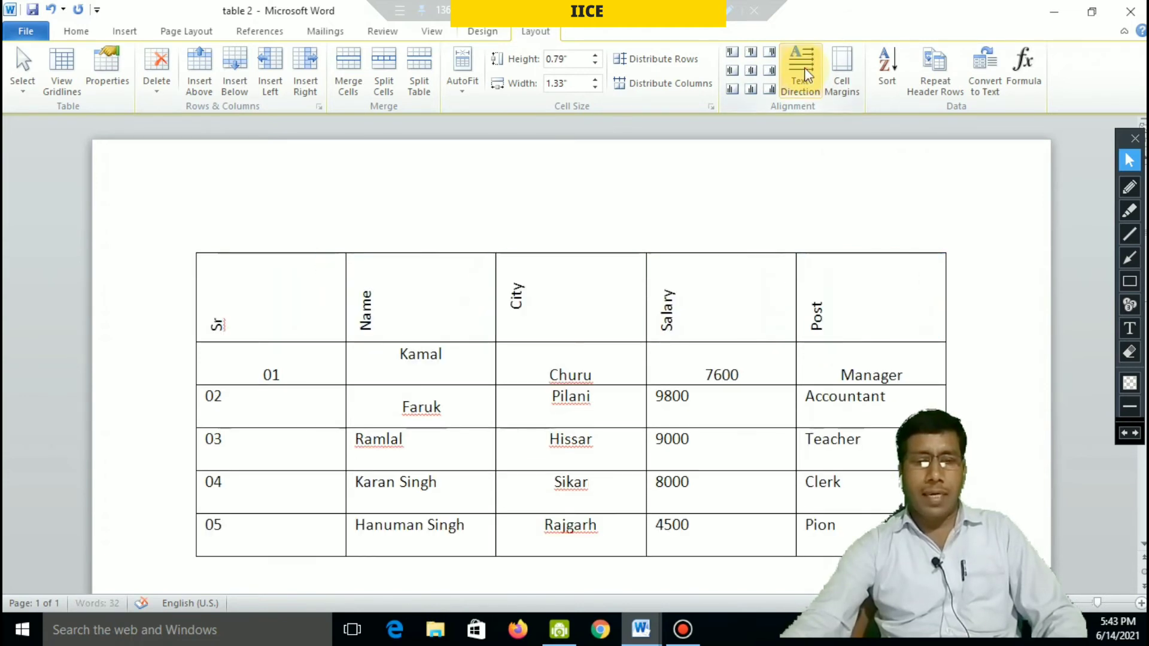
click(804, 69)
click(804, 71)
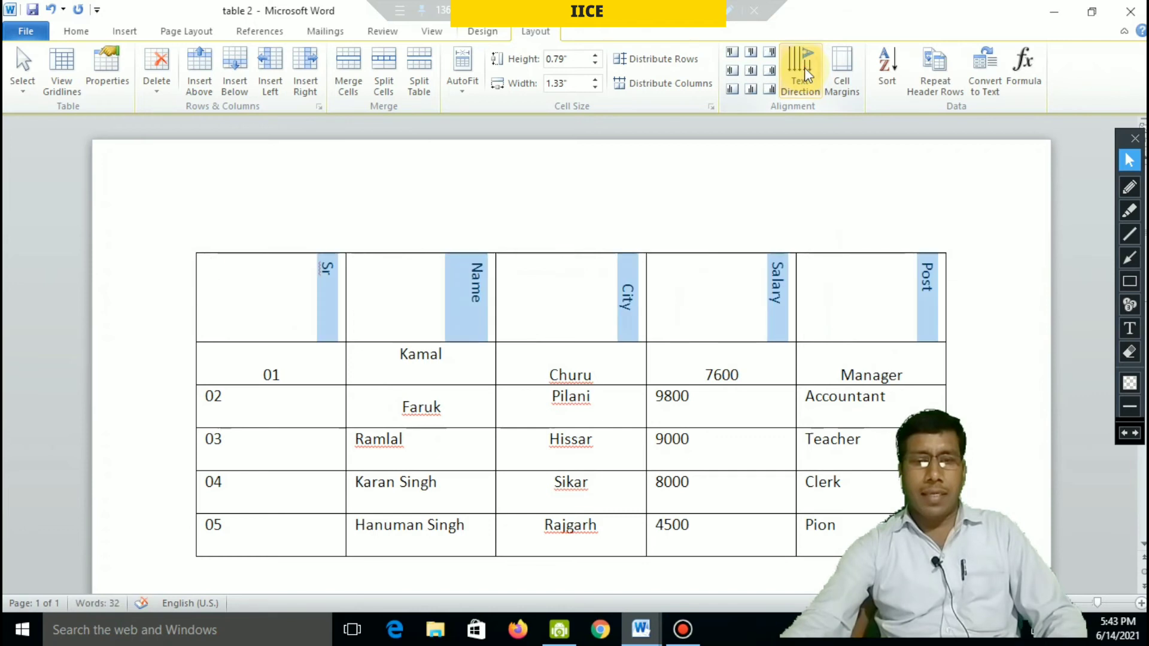
click(805, 72)
click(805, 72)
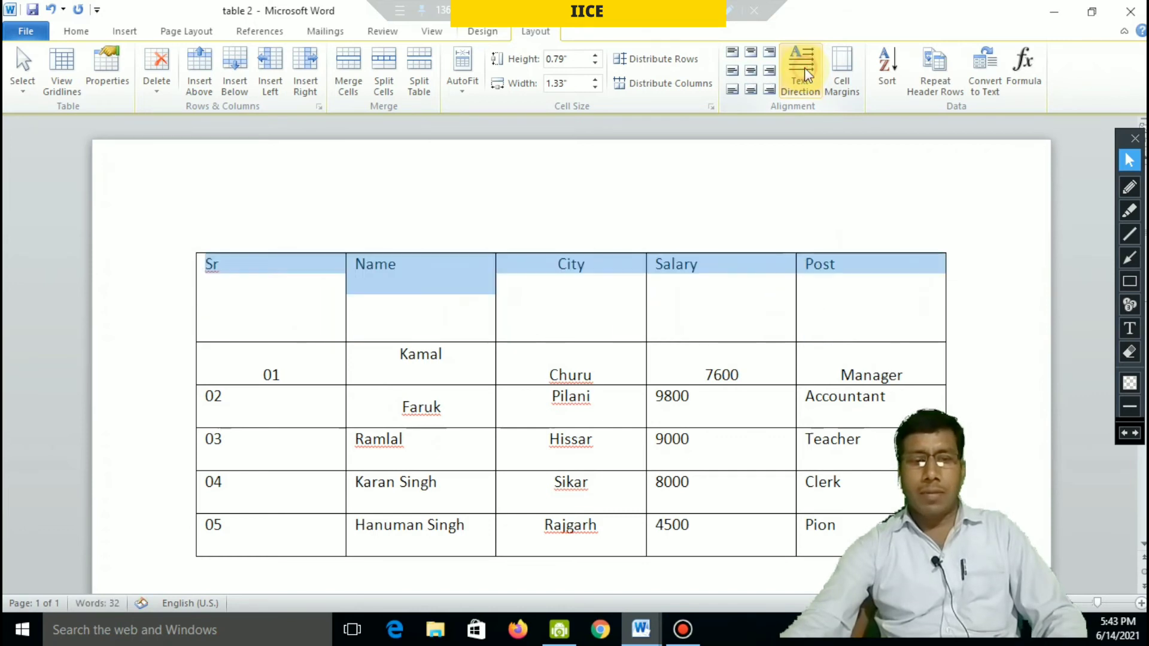
click(802, 75)
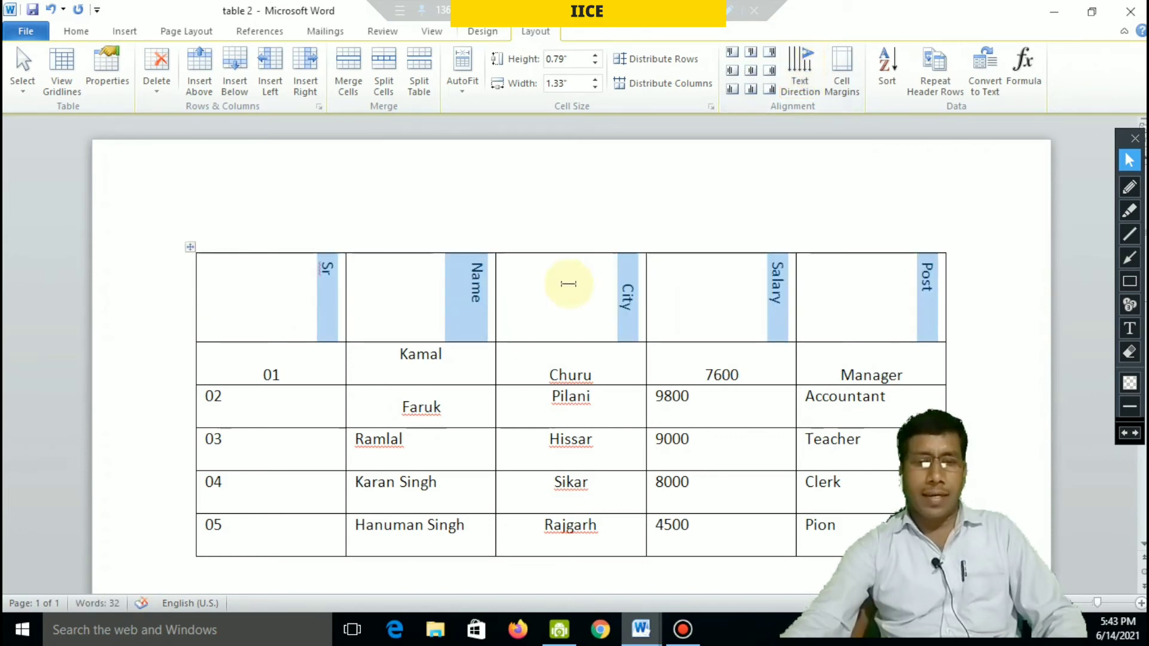
click(435, 332)
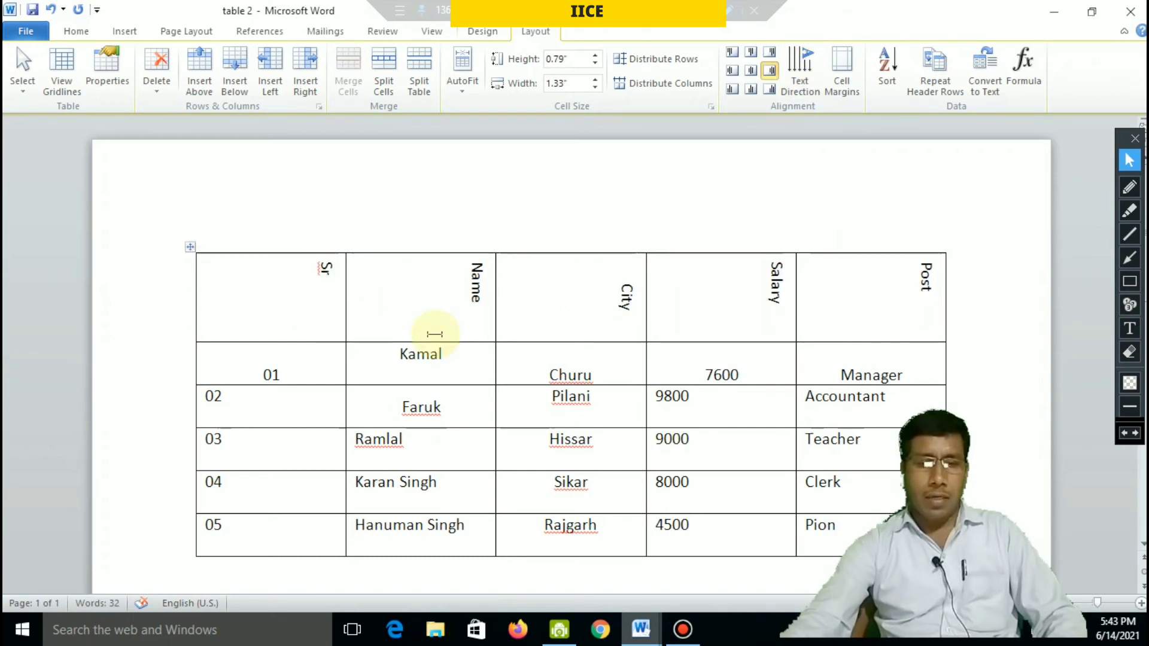
Reselect the Sr through Post headers and rotate them bottom-to-top, then back to horizontal
drag(308, 274, 841, 277)
click(802, 67)
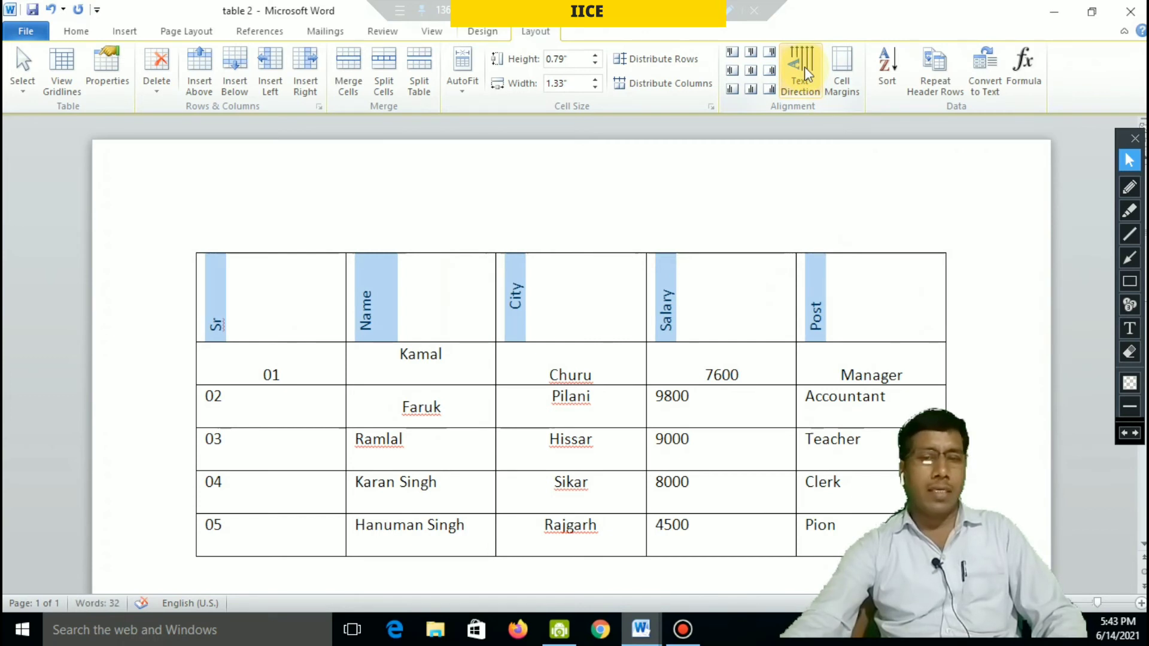
click(804, 66)
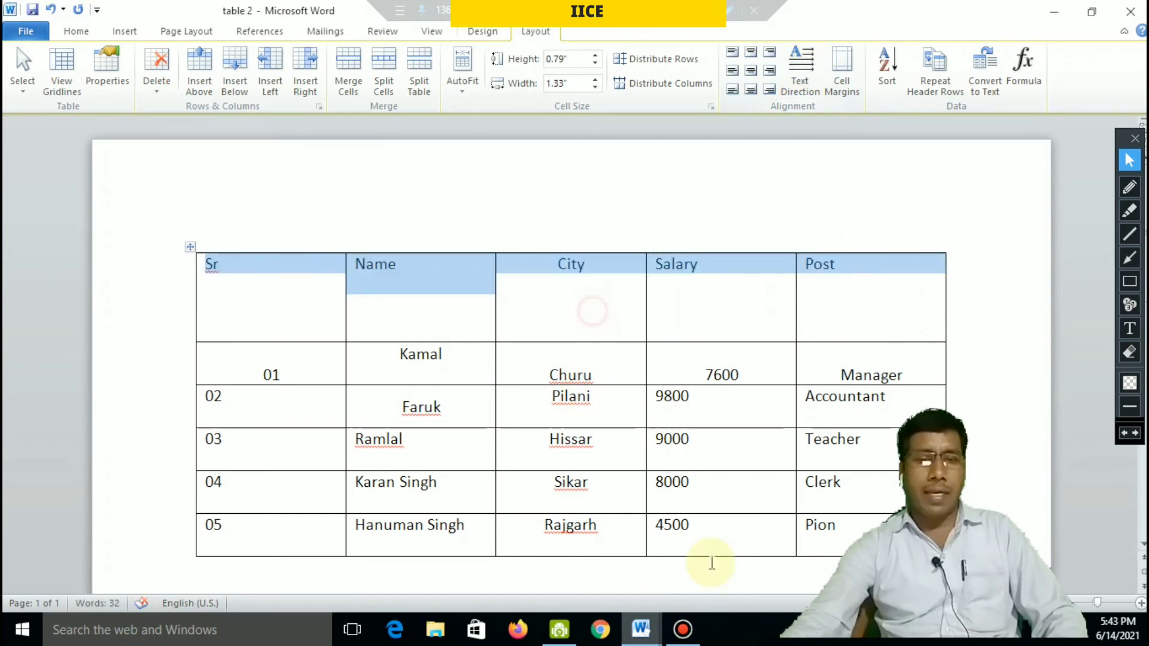
click(591, 311)
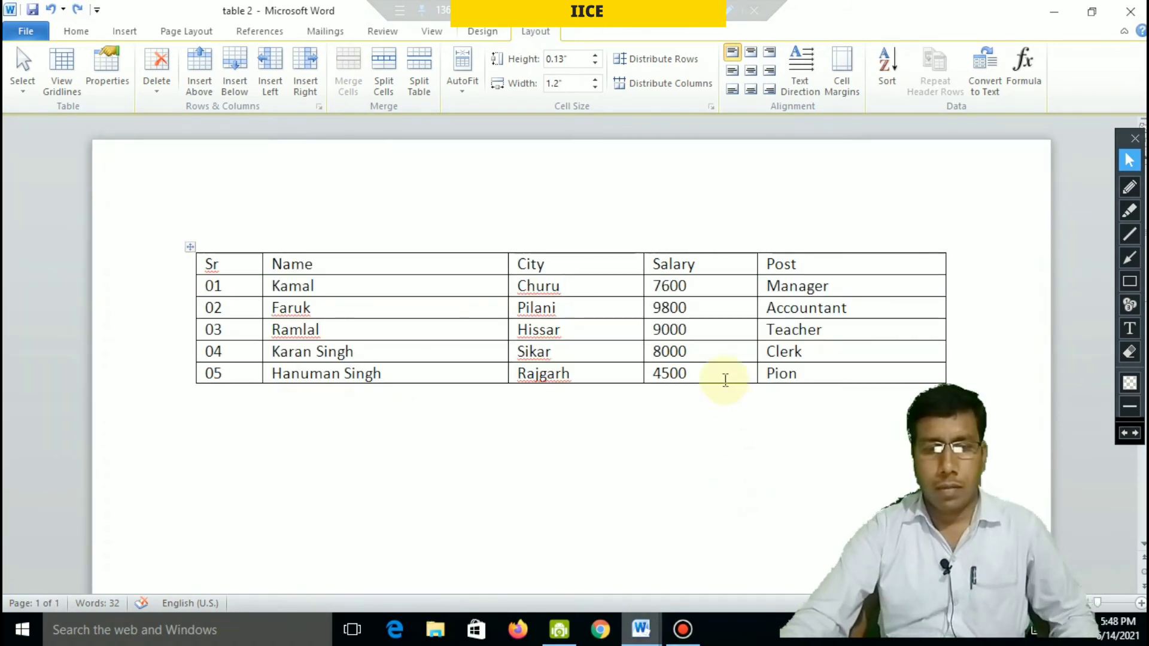
click(722, 376)
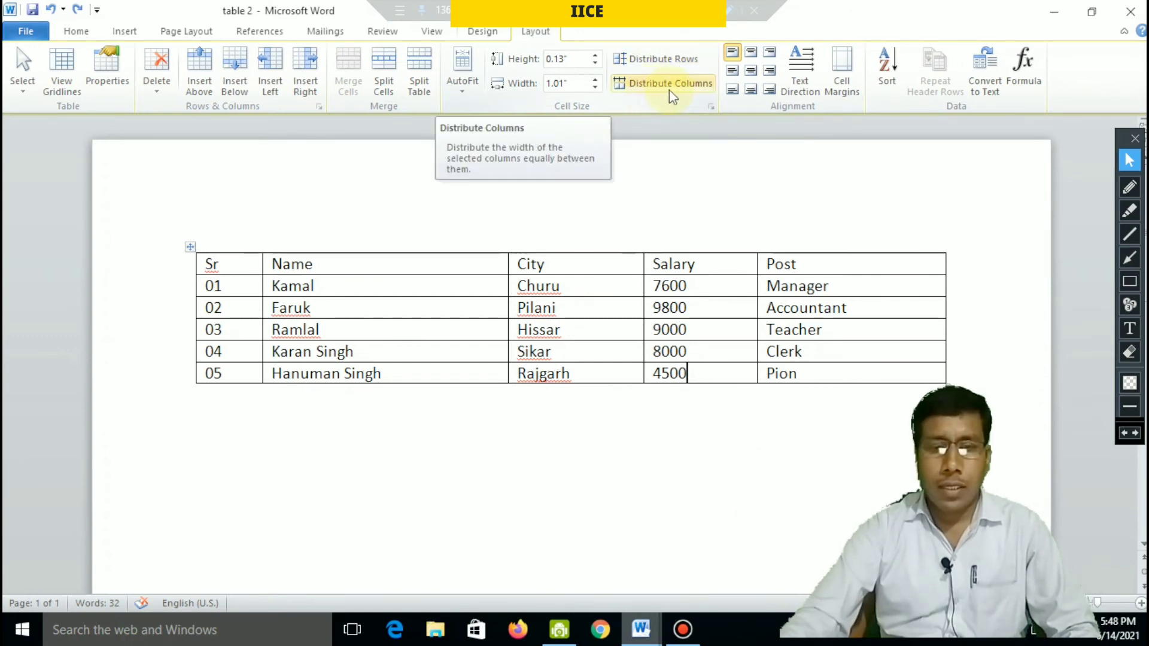
Deepen the header, Kamal and Faruk rows, then Distribute Rows for equal row height
click(447, 271)
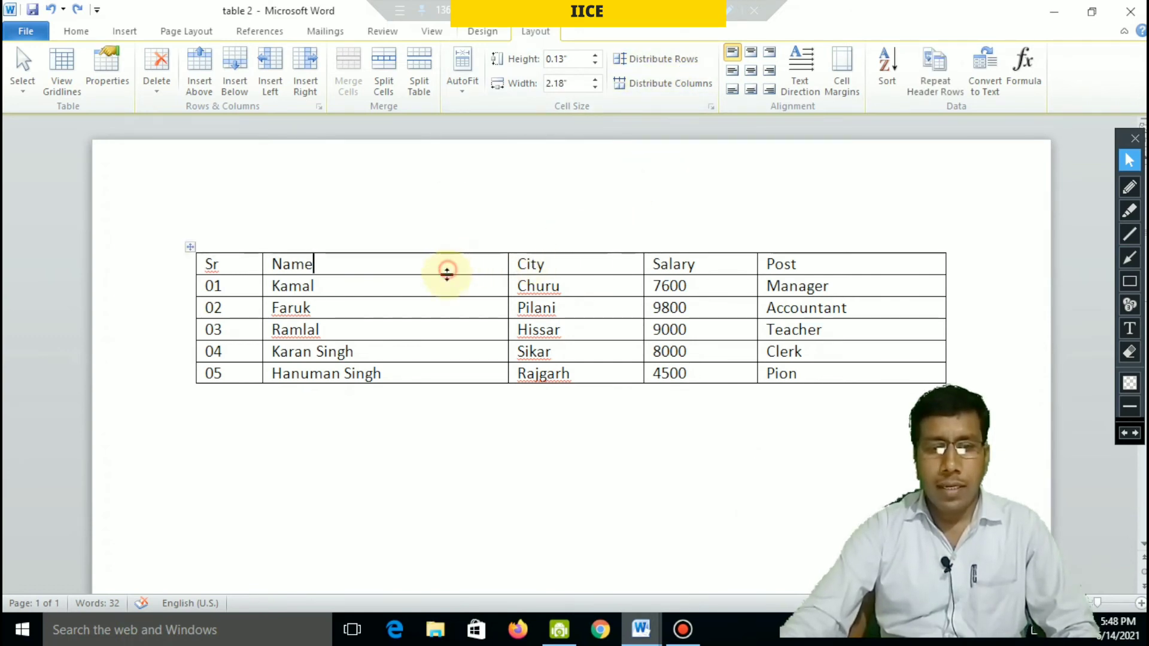
drag(447, 273, 447, 294)
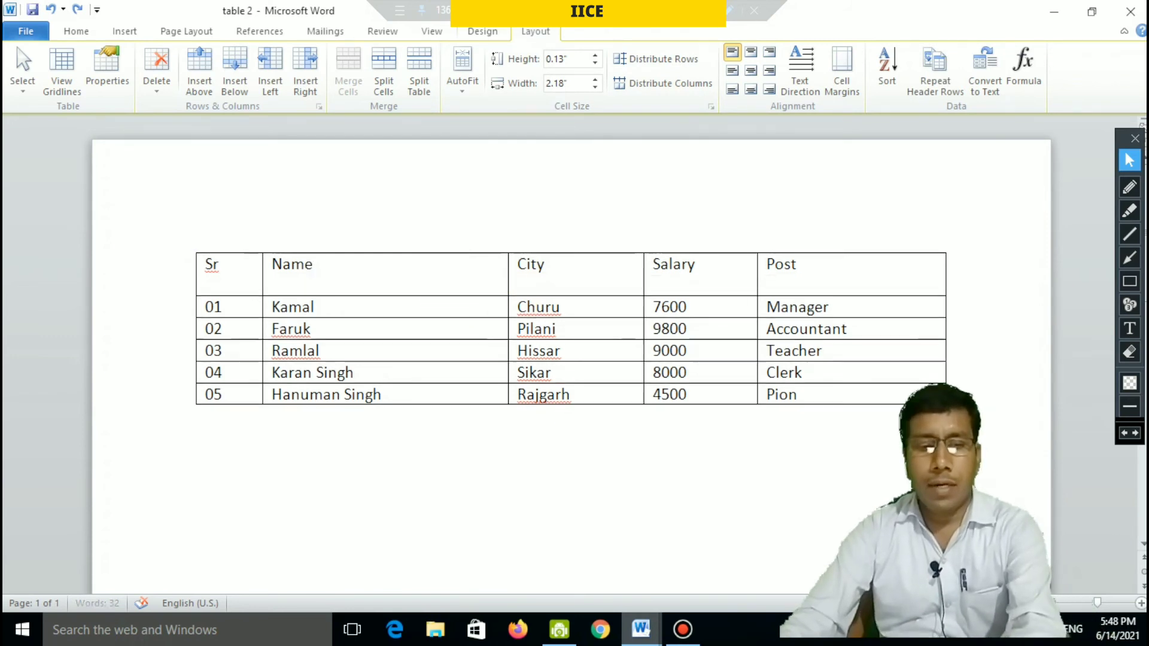
click(398, 302)
key(Return)
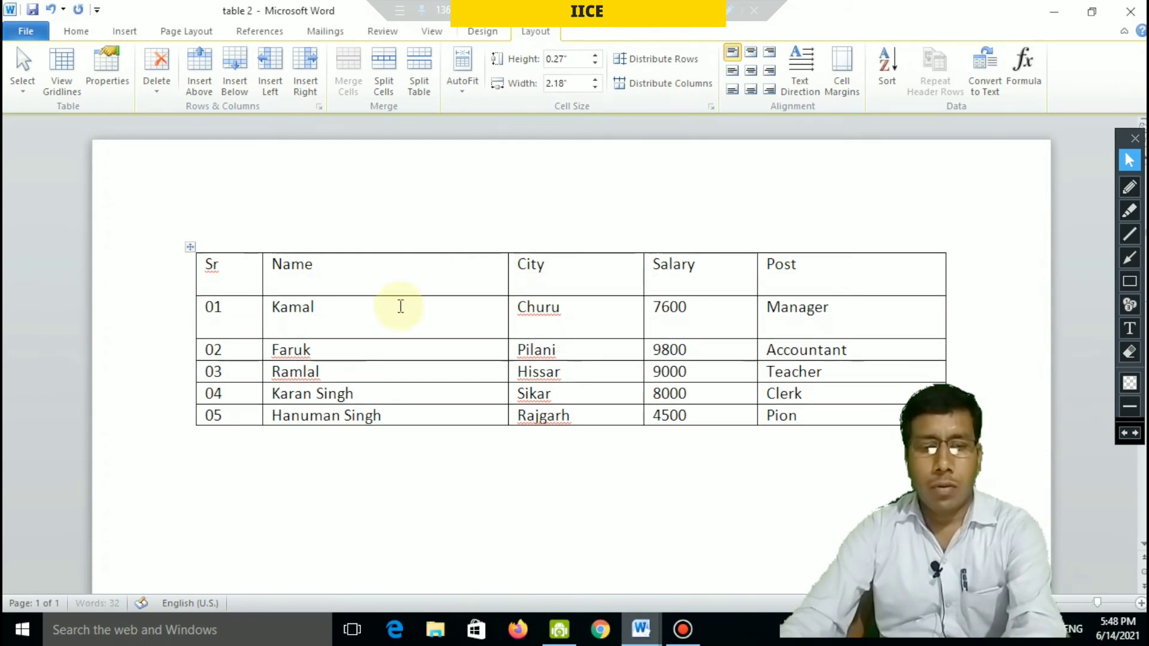
click(397, 346)
key(Return)
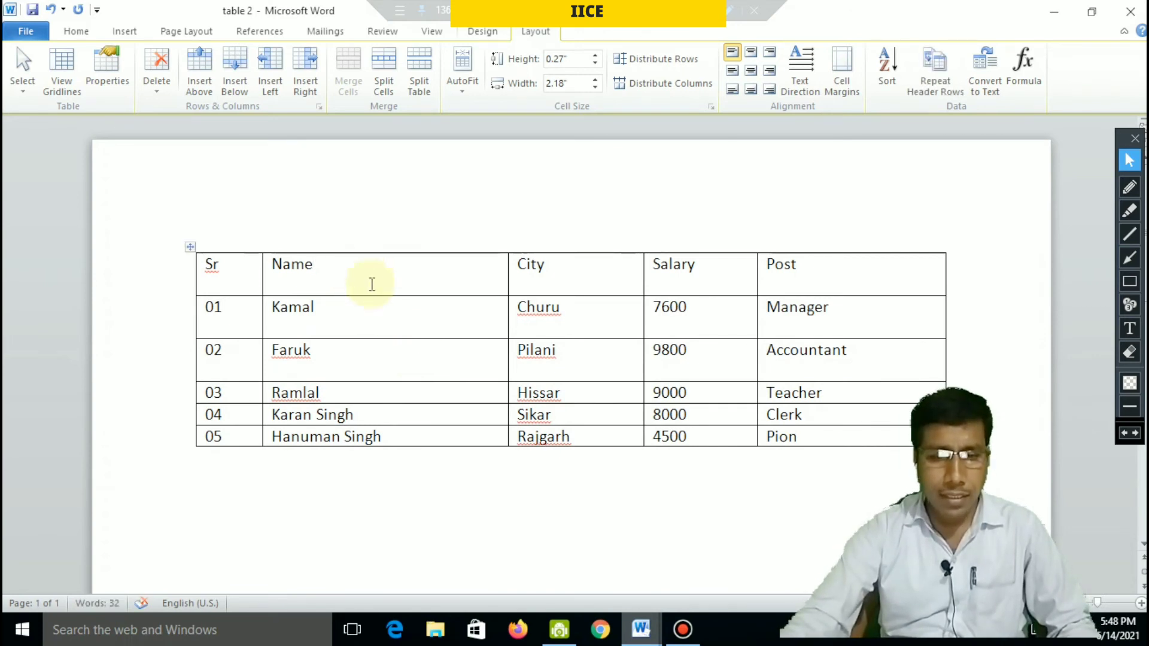
click(380, 414)
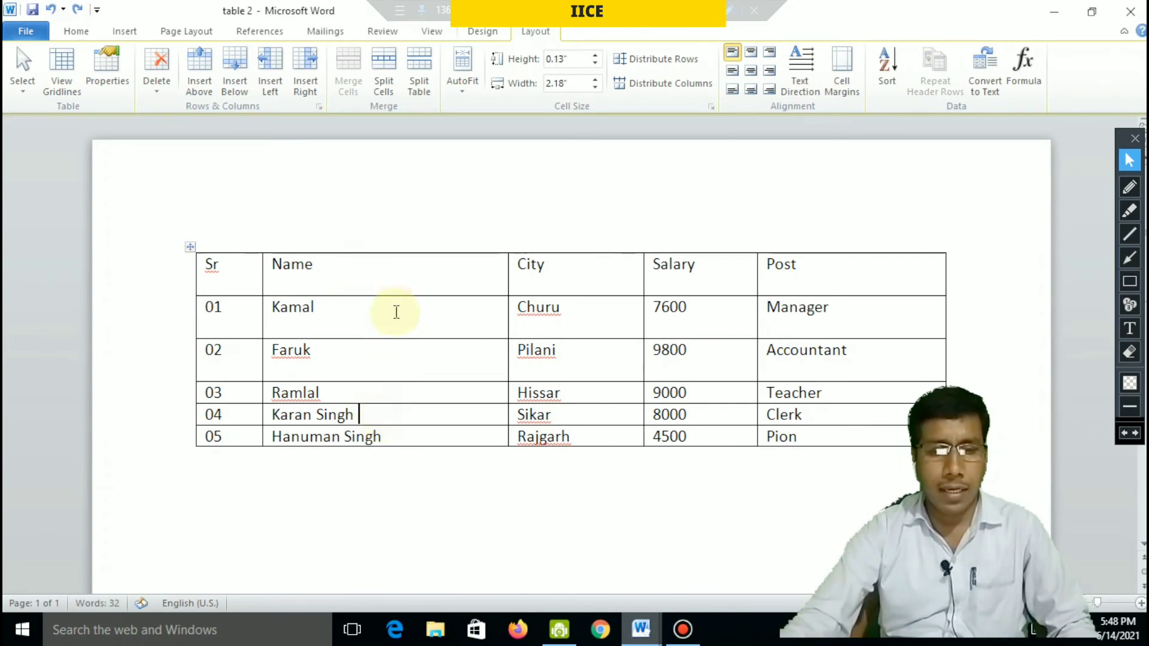
click(392, 349)
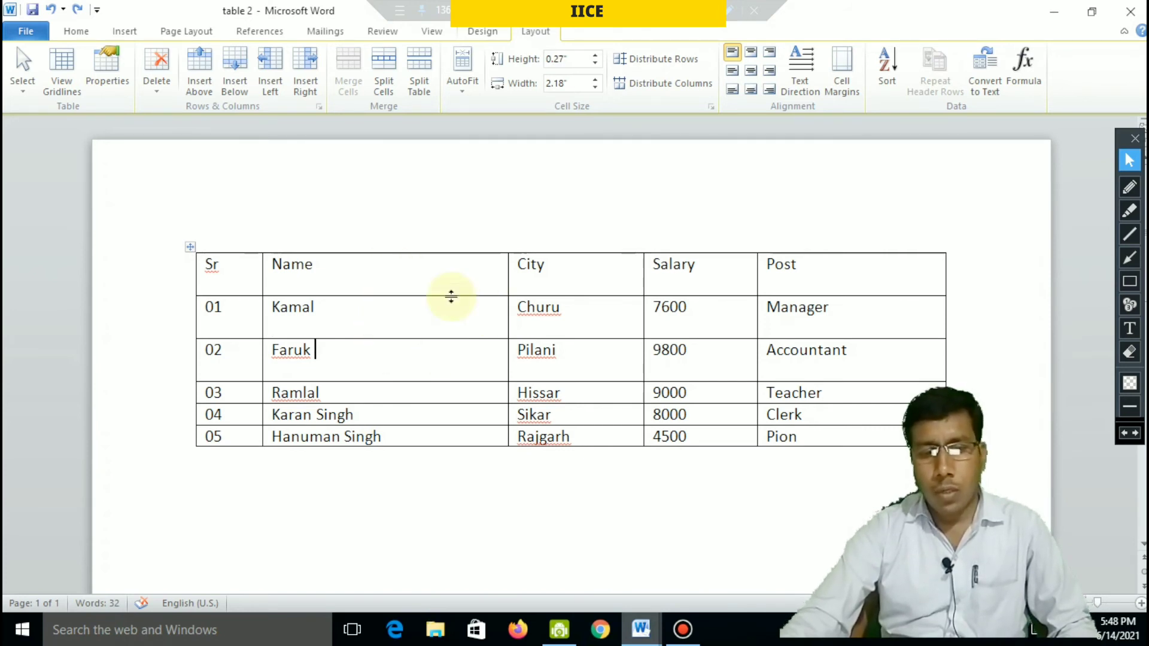
click(661, 59)
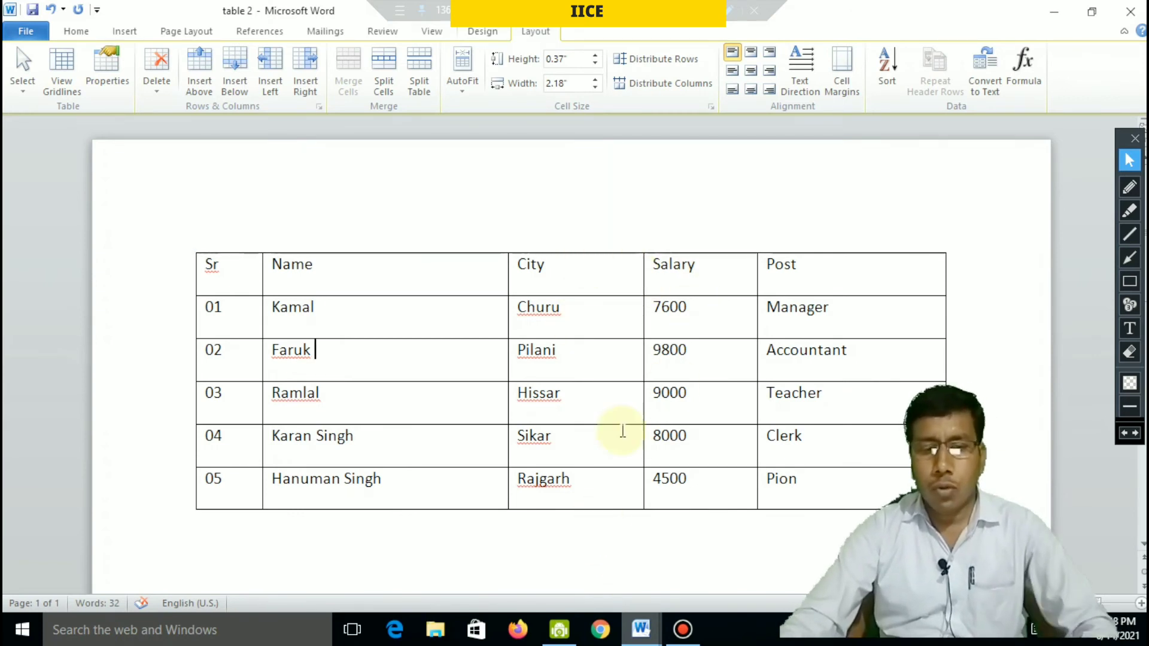
Use Distribute Columns to make all five columns equal width
click(598, 357)
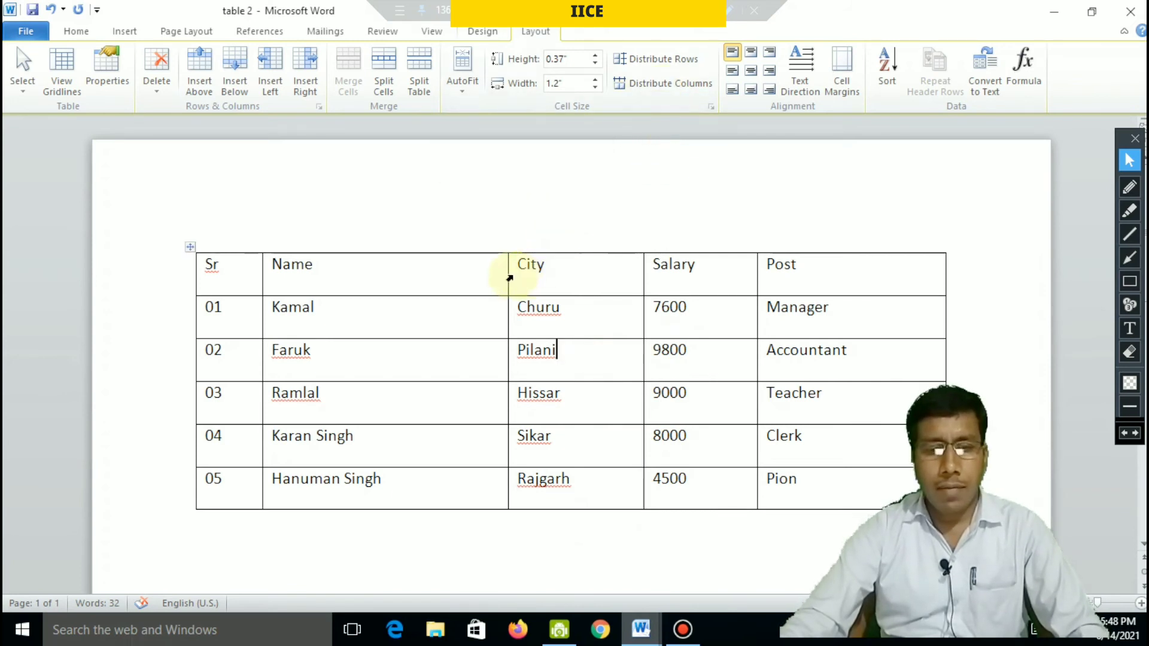
click(726, 286)
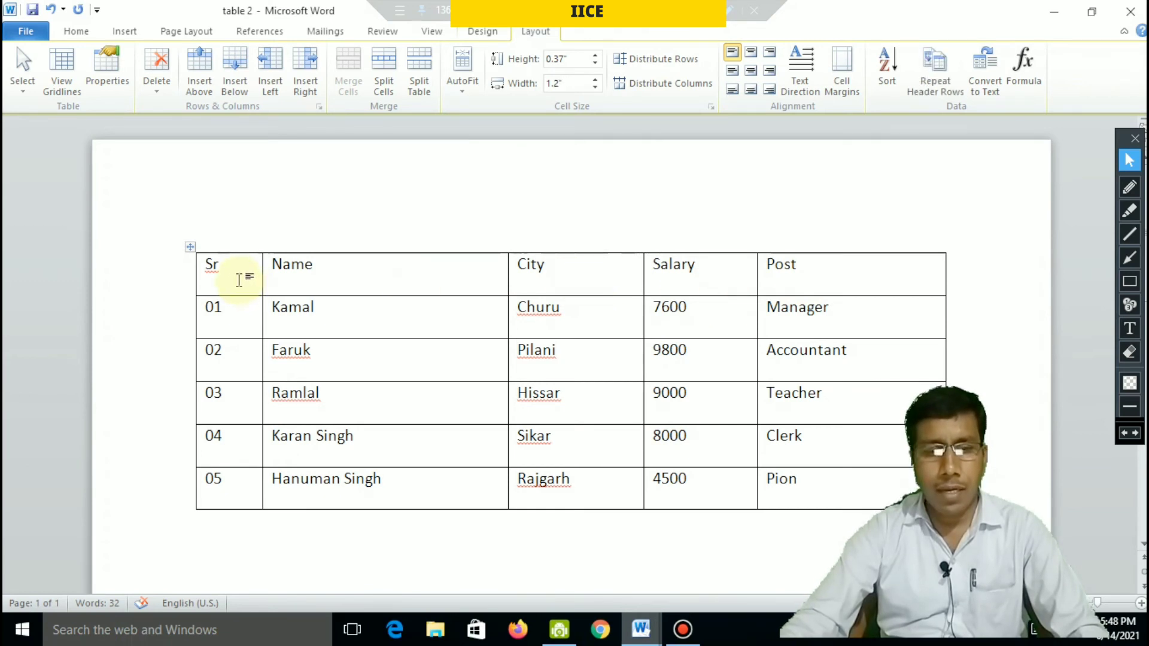
click(356, 277)
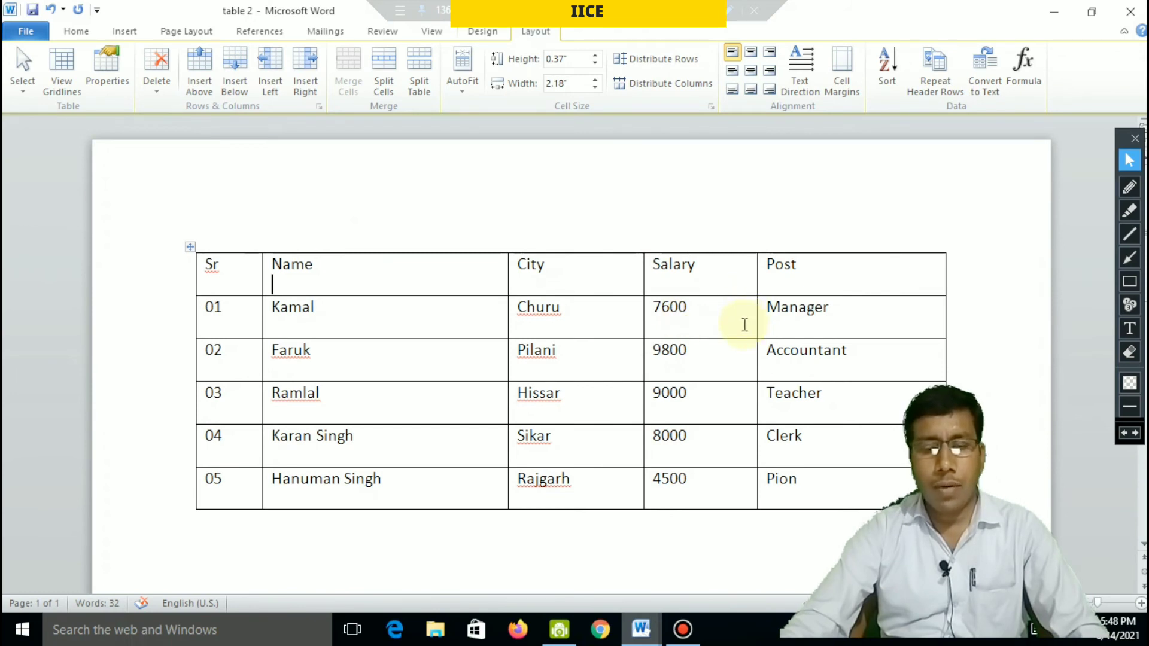
click(673, 87)
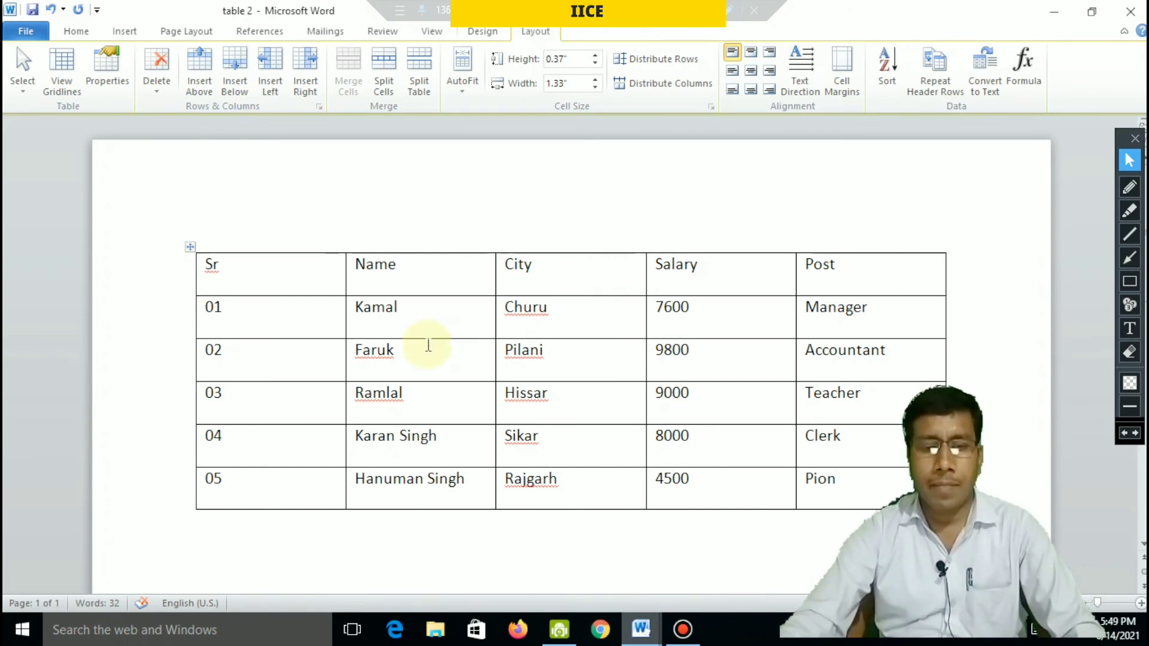
After trying row 01 and the Sr–Name headers, select the City, Salary and Post header cells
drag(209, 311, 814, 314)
click(547, 276)
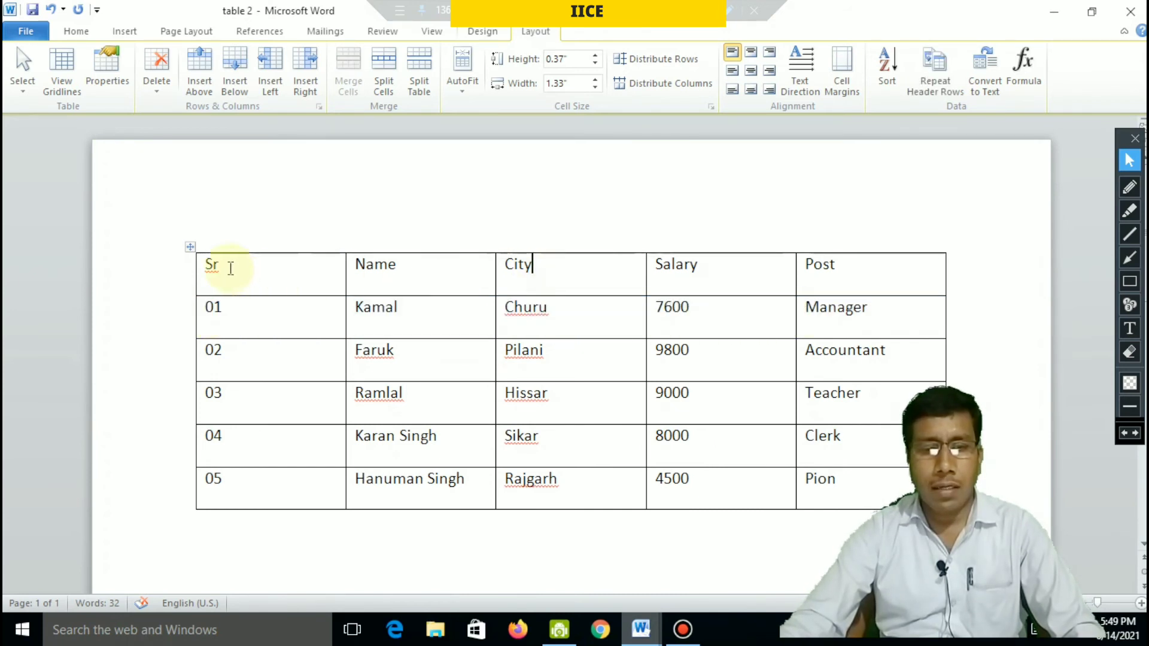
drag(203, 264, 881, 273)
click(526, 263)
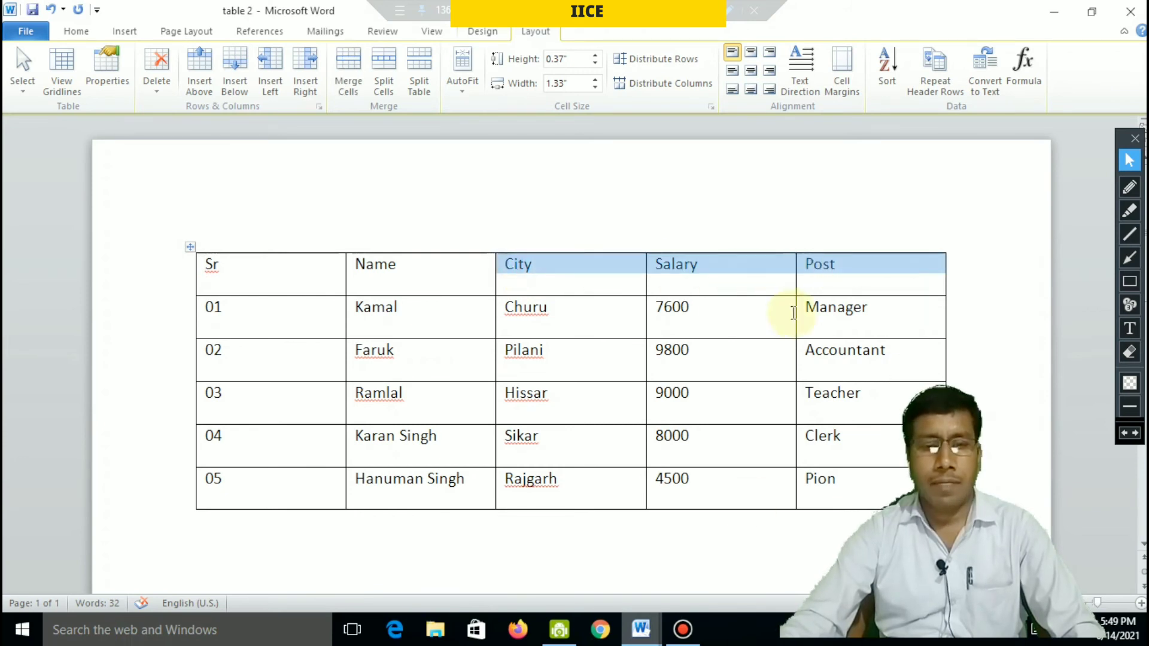
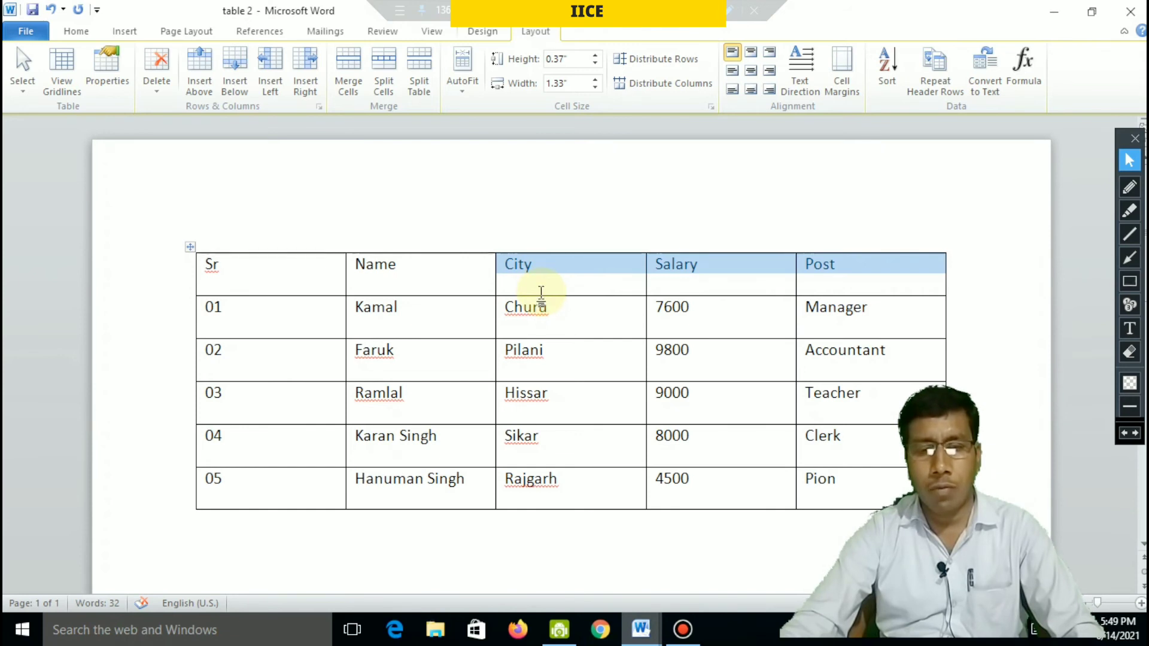
Try the top and middle alignment options on the City, Salary and Post headings
click(750, 55)
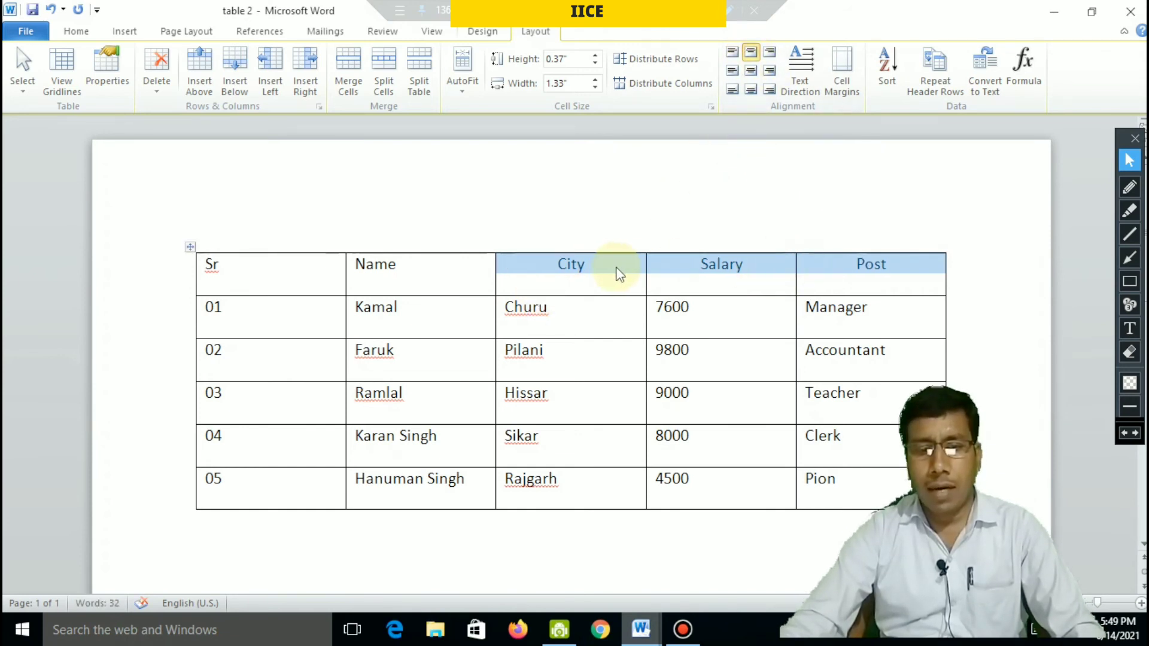
click(775, 54)
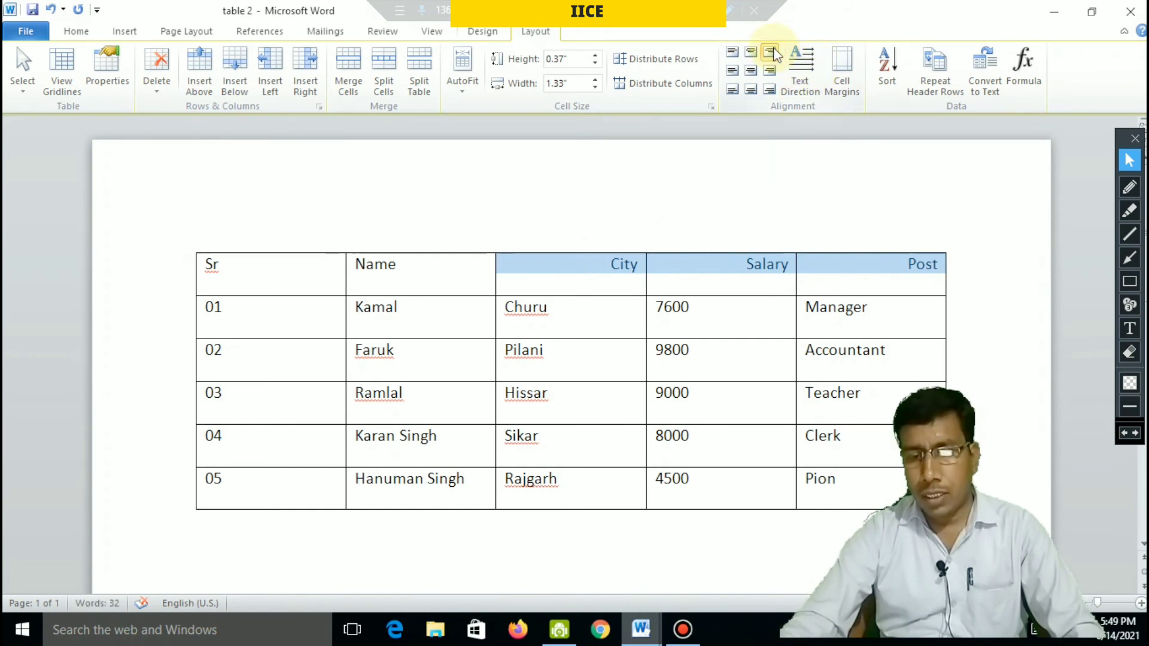
click(751, 52)
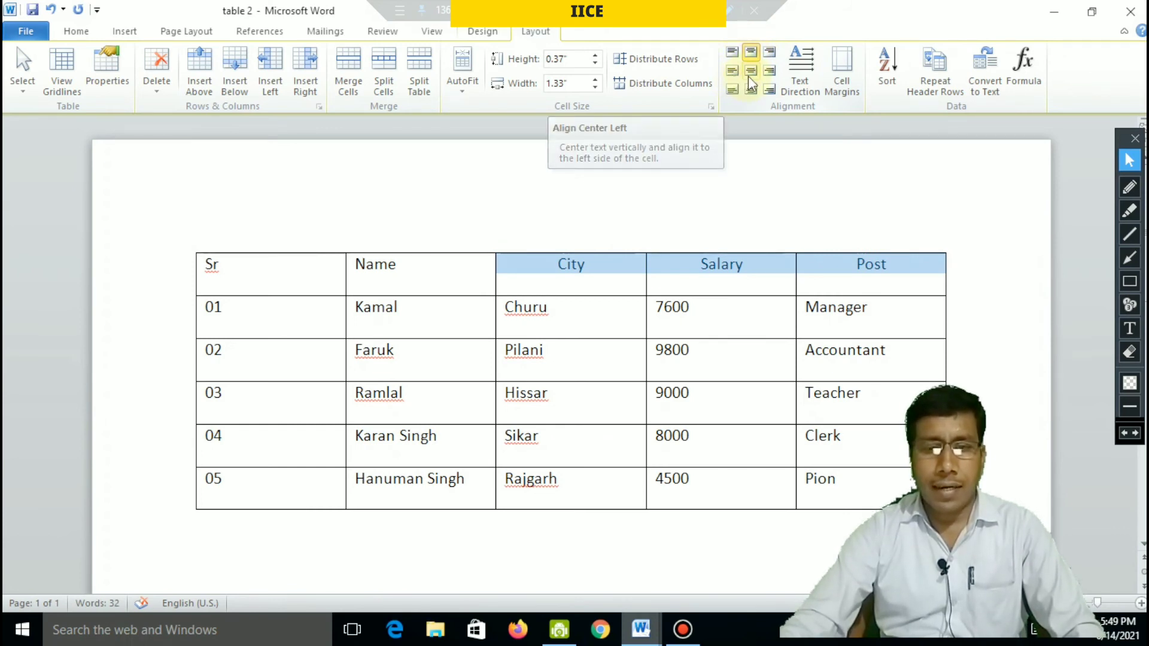
click(752, 73)
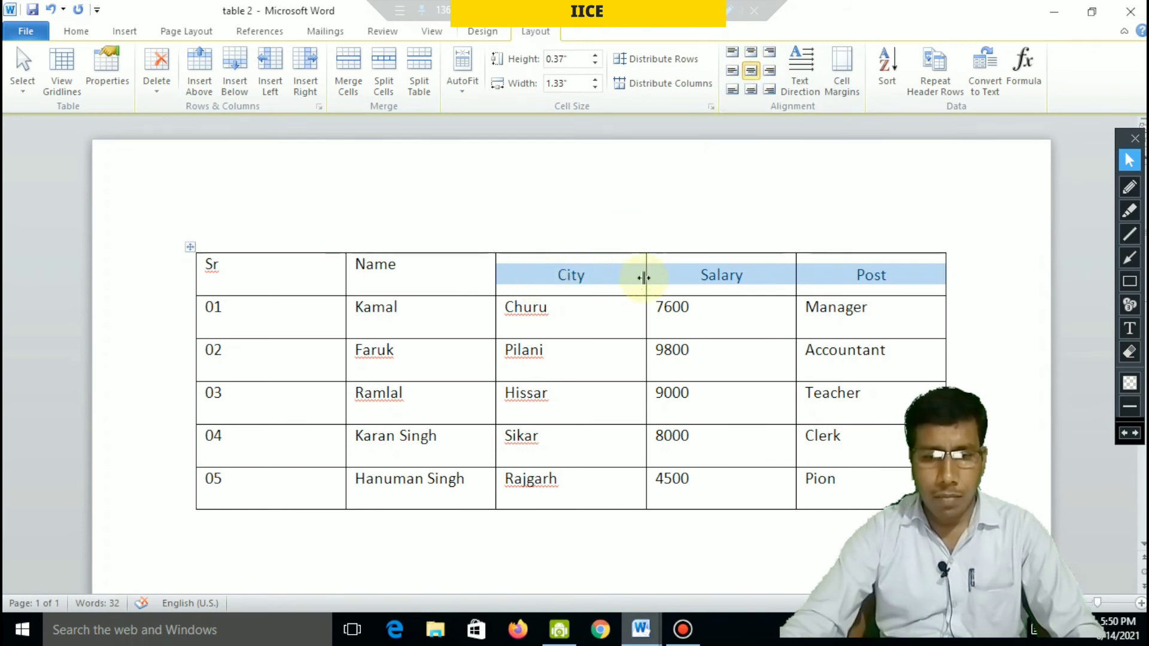
click(733, 74)
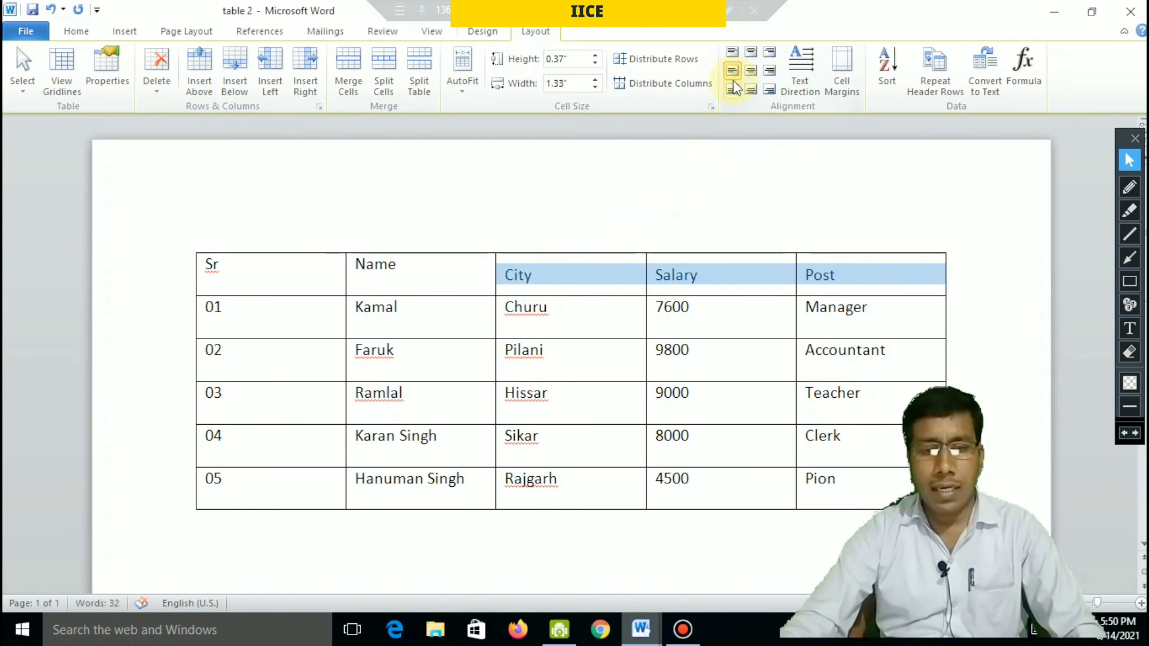
click(751, 71)
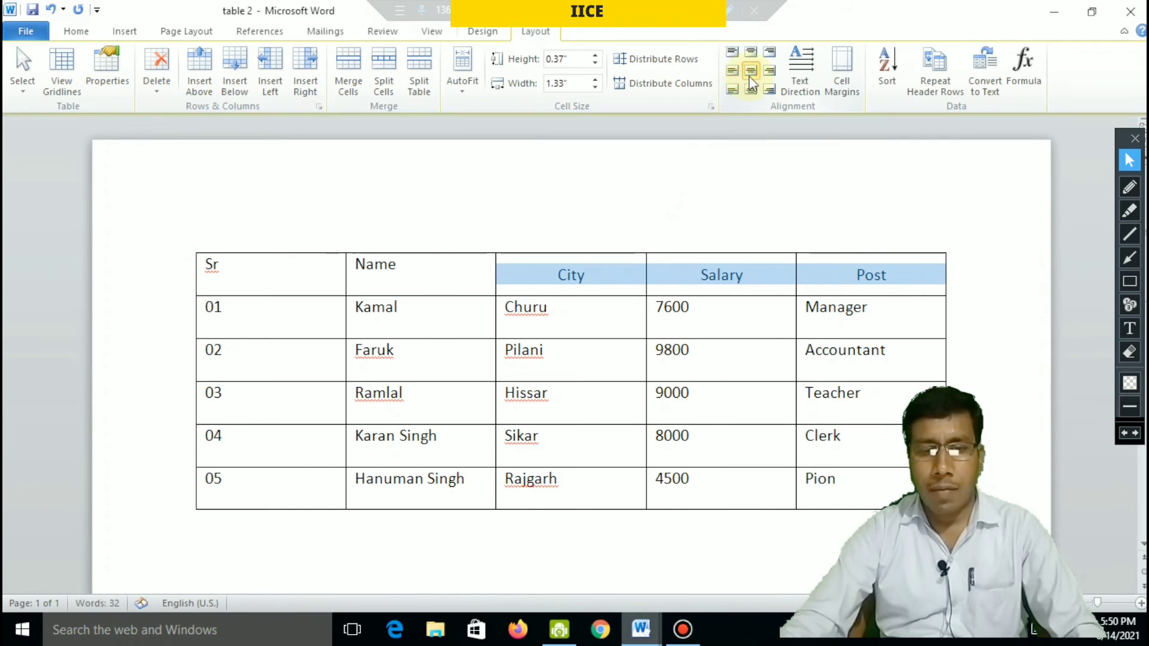
click(768, 73)
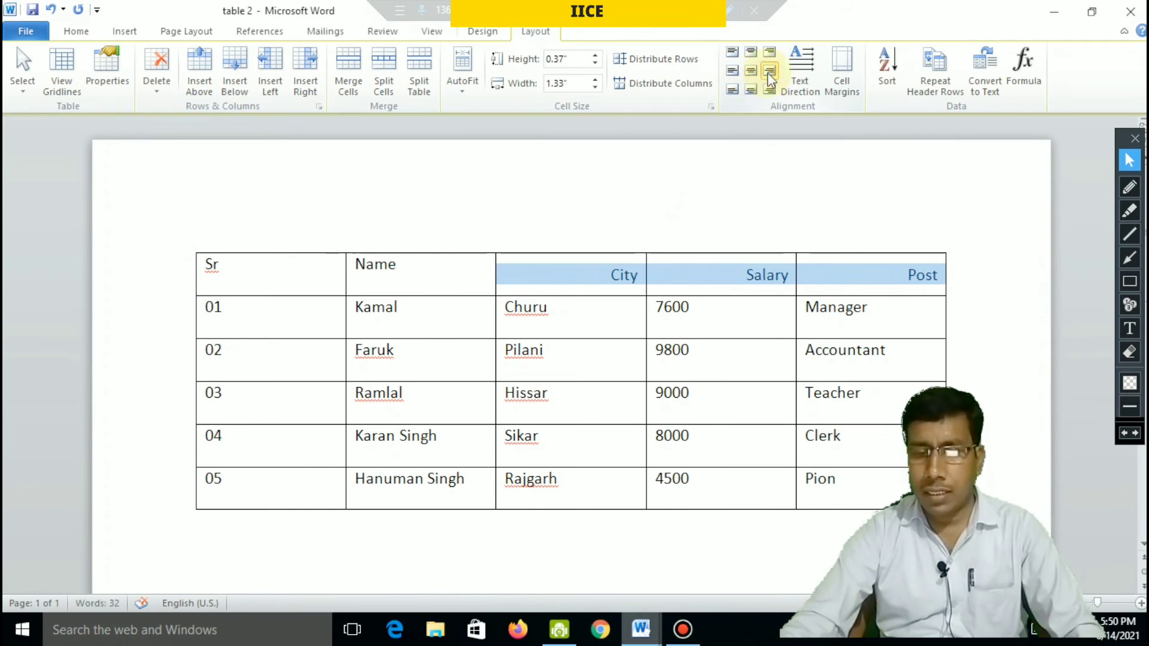
click(751, 72)
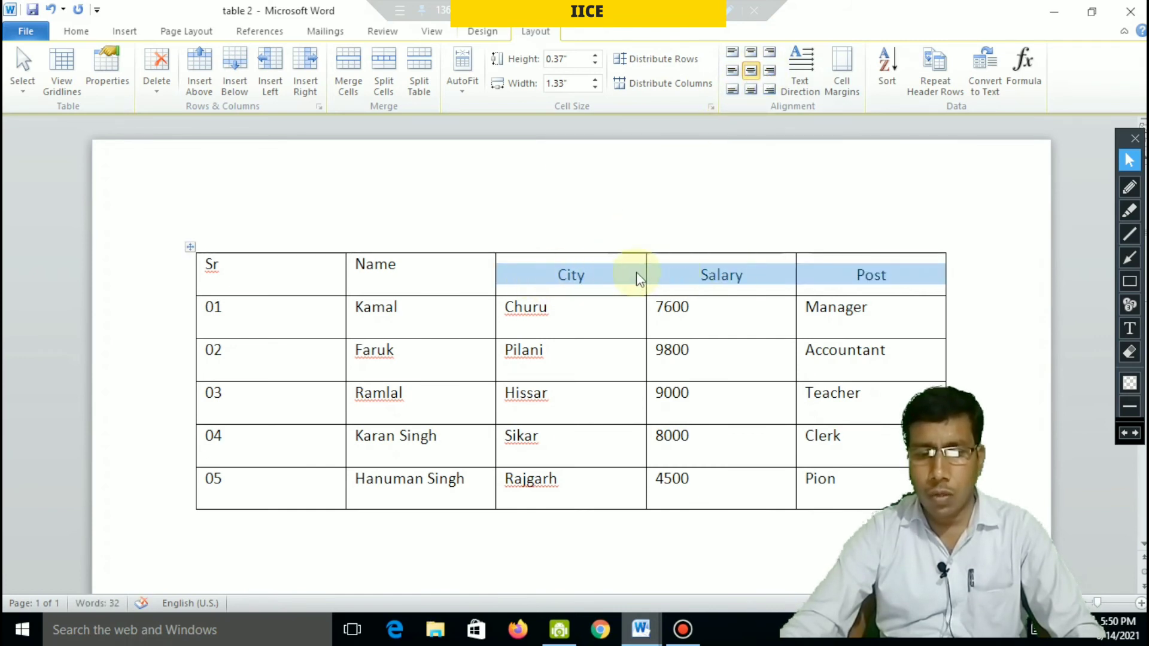
Settle the City, Salary and Post headings at Align Bottom Left, then deselect the header row
click(734, 89)
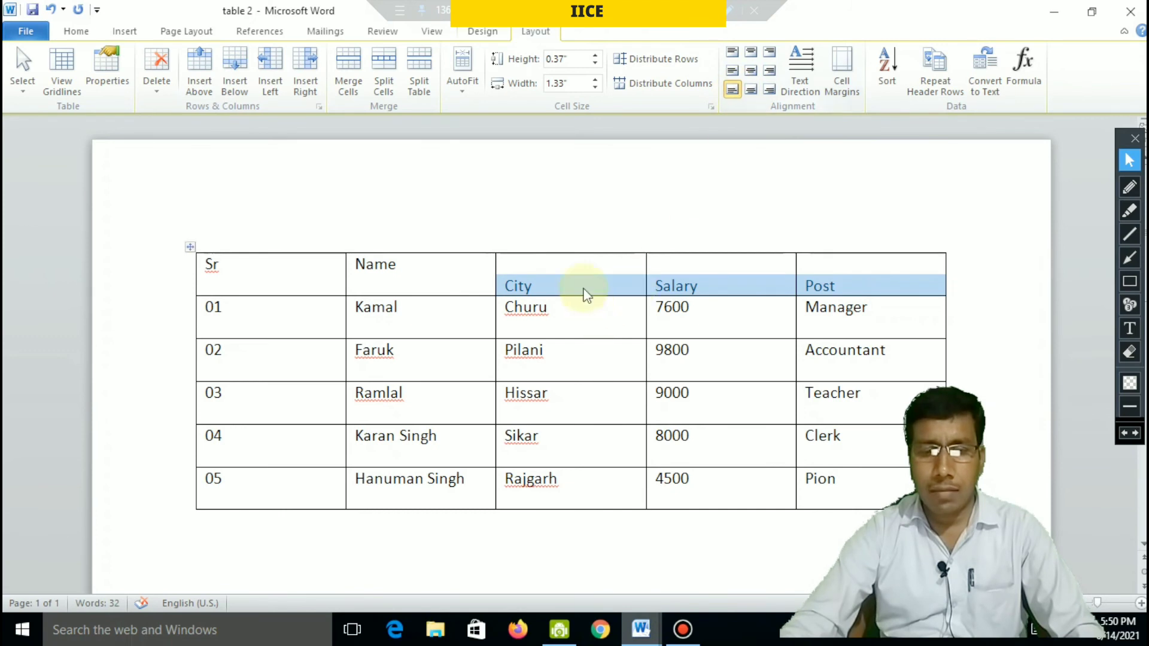
click(751, 91)
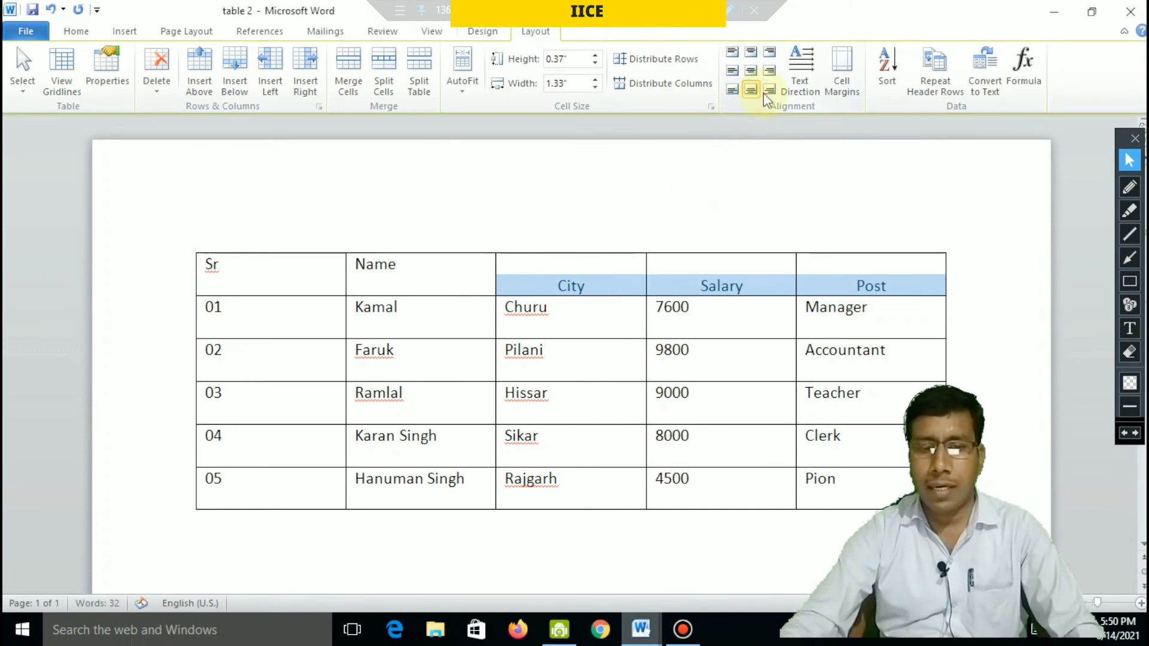
click(732, 91)
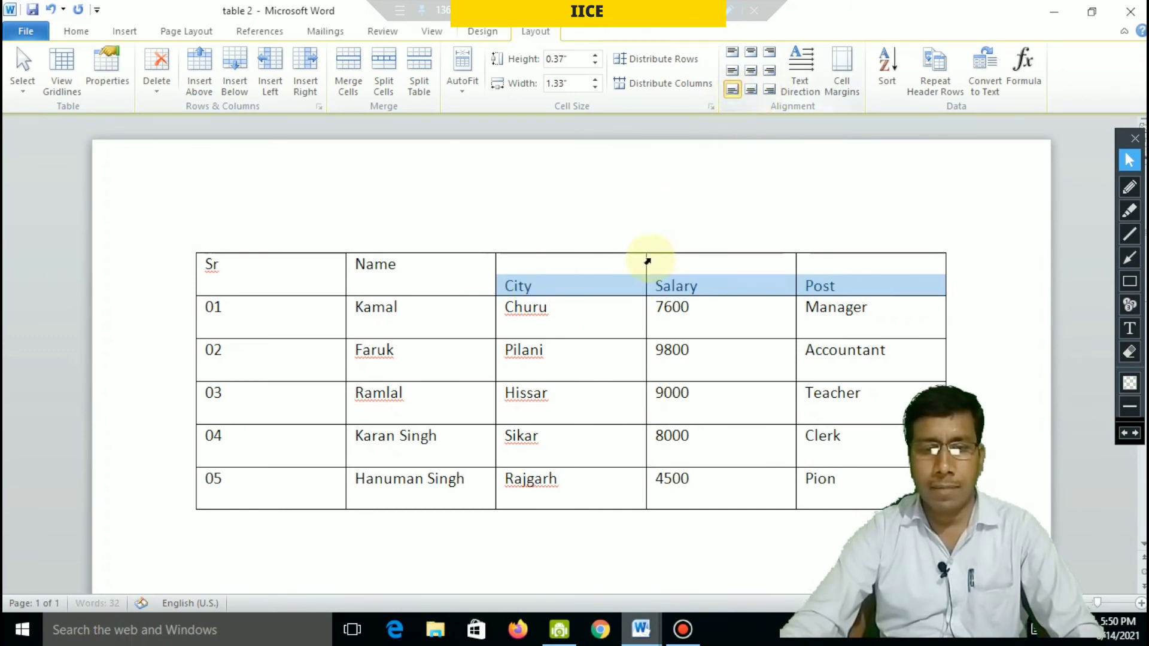
click(655, 186)
Undo the heading alignment changes, restoring the original column widths
key(ctrl+z)
key(ctrl+z)
key(ctrl+z)
key(ctrl+z)
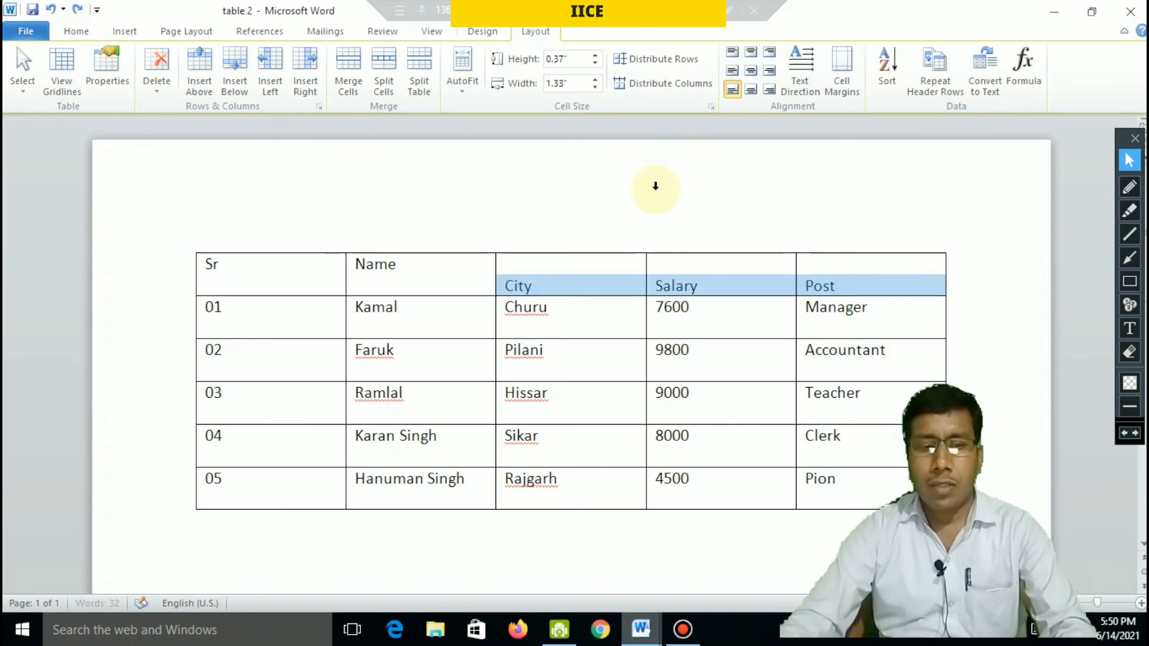
key(ctrl+r)
key(ctrl+e)
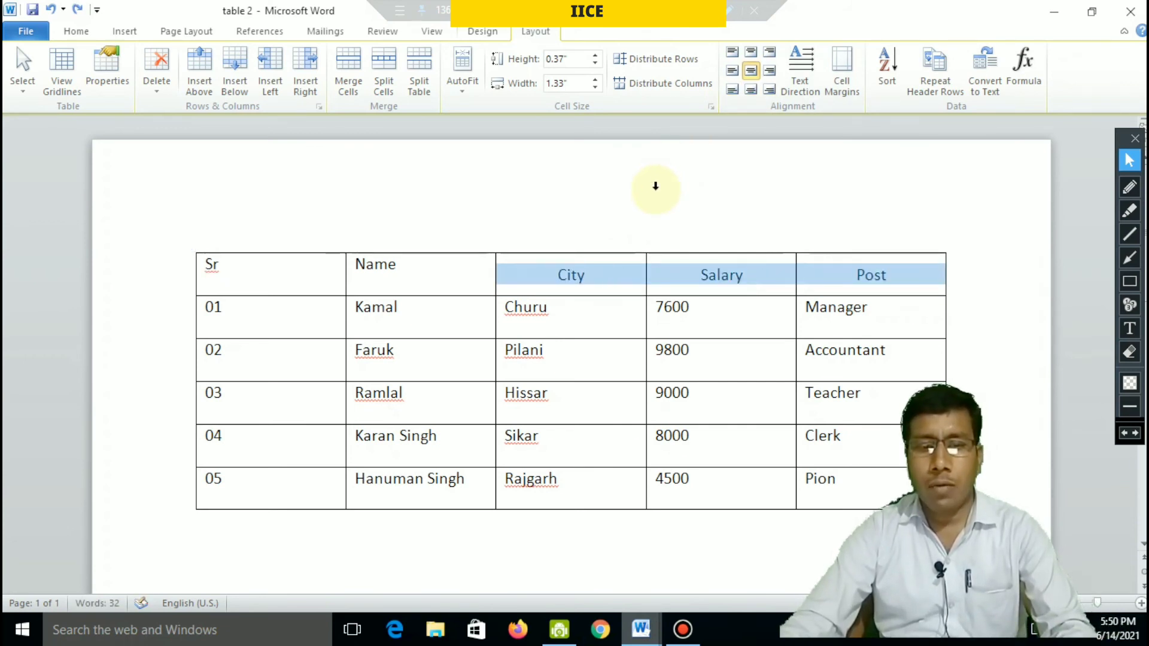
key(ctrl+l)
key(ctrl+e)
key(ctrl+z)
key(ctrl+z)
key(ctrl+z)
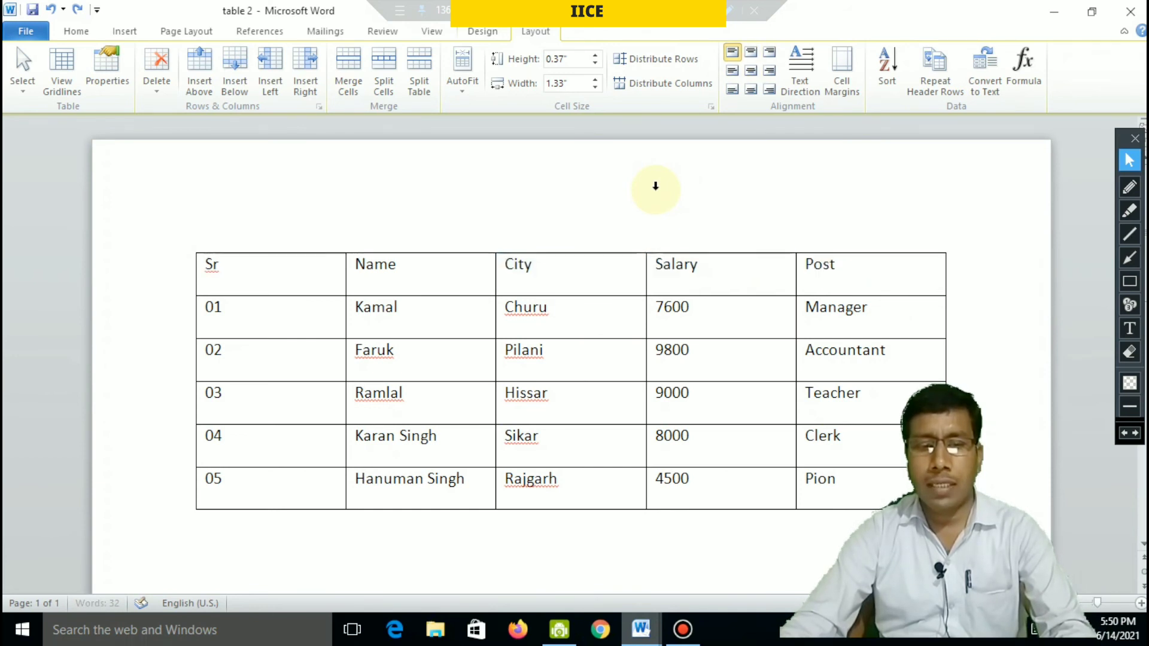
Select the entire header row, from Sr through Post
click(599, 281)
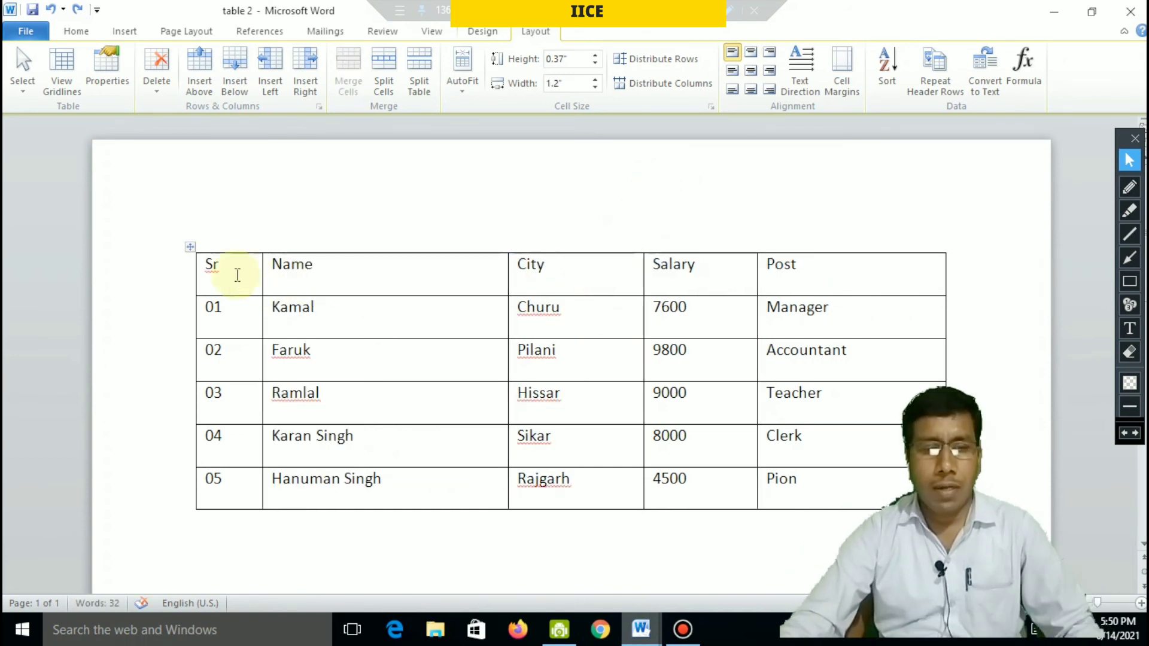
double_click(279, 265)
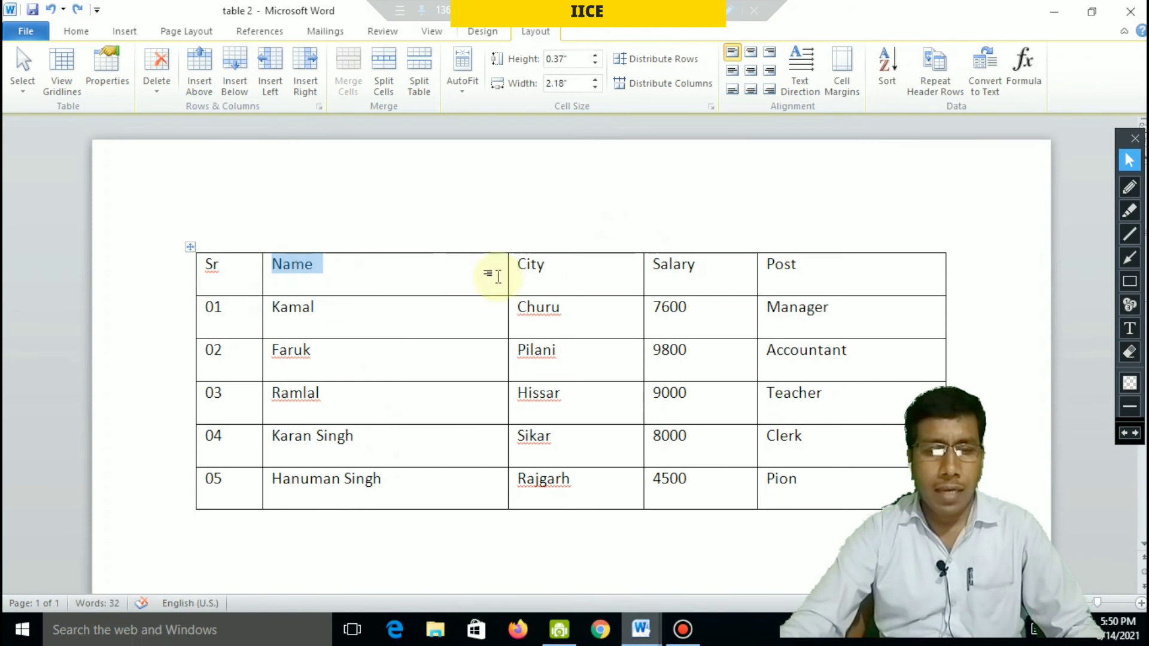
click(267, 271)
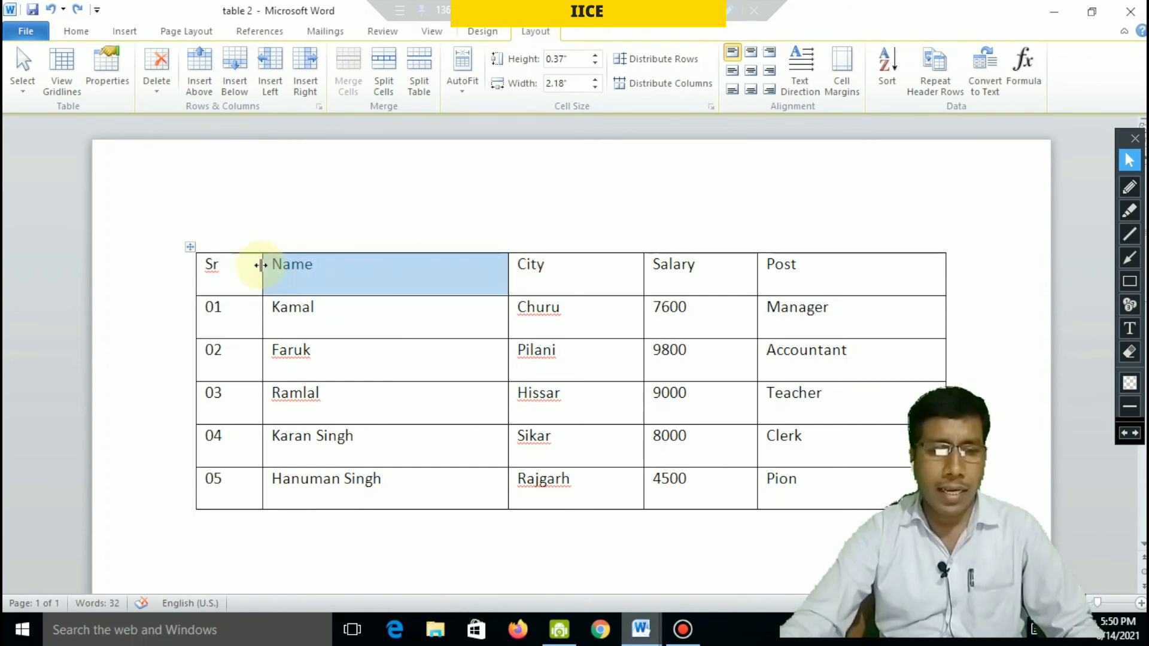
click(359, 267)
drag(210, 265, 801, 270)
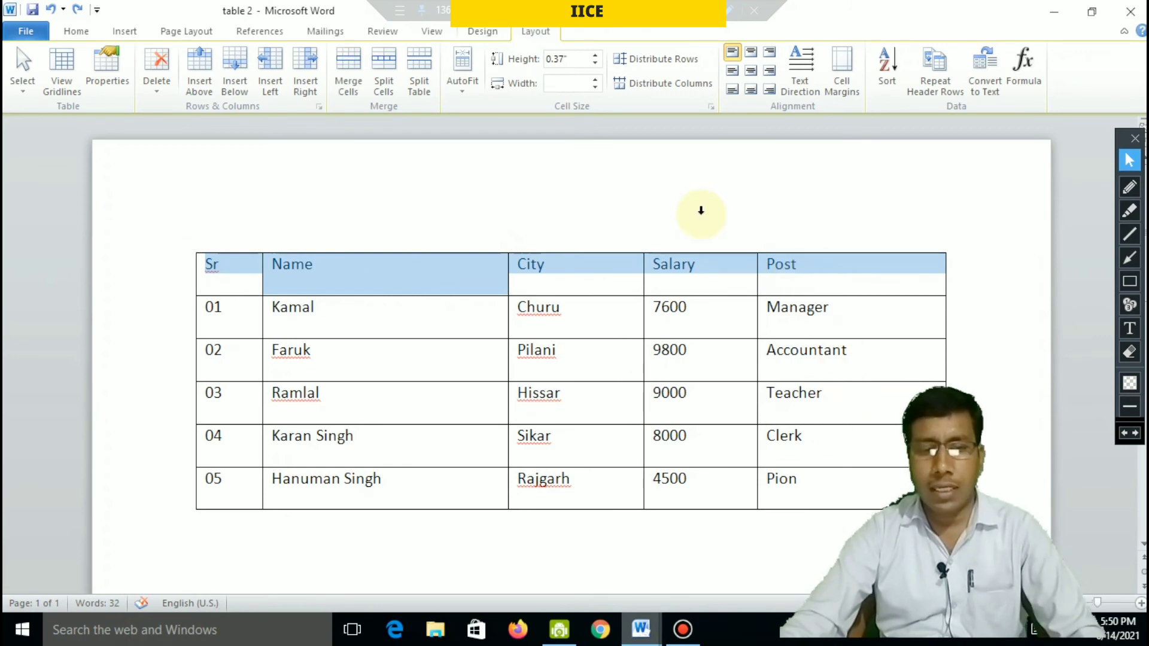
Cycle the header row's Text Direction until the headings read horizontally again
click(804, 70)
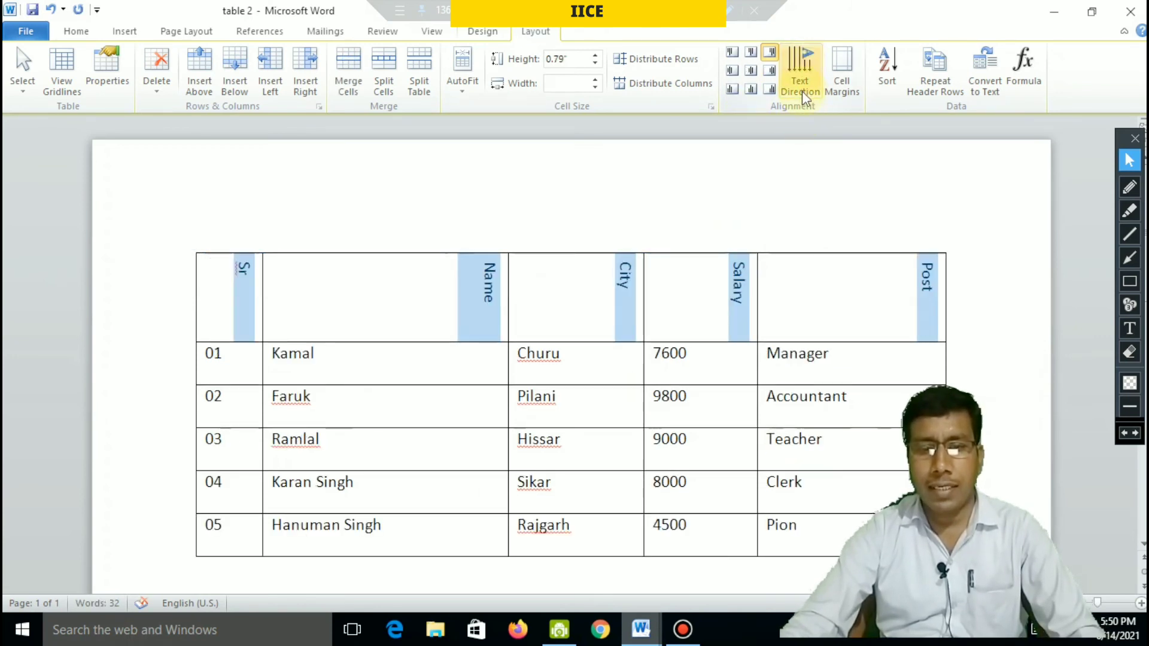
click(805, 89)
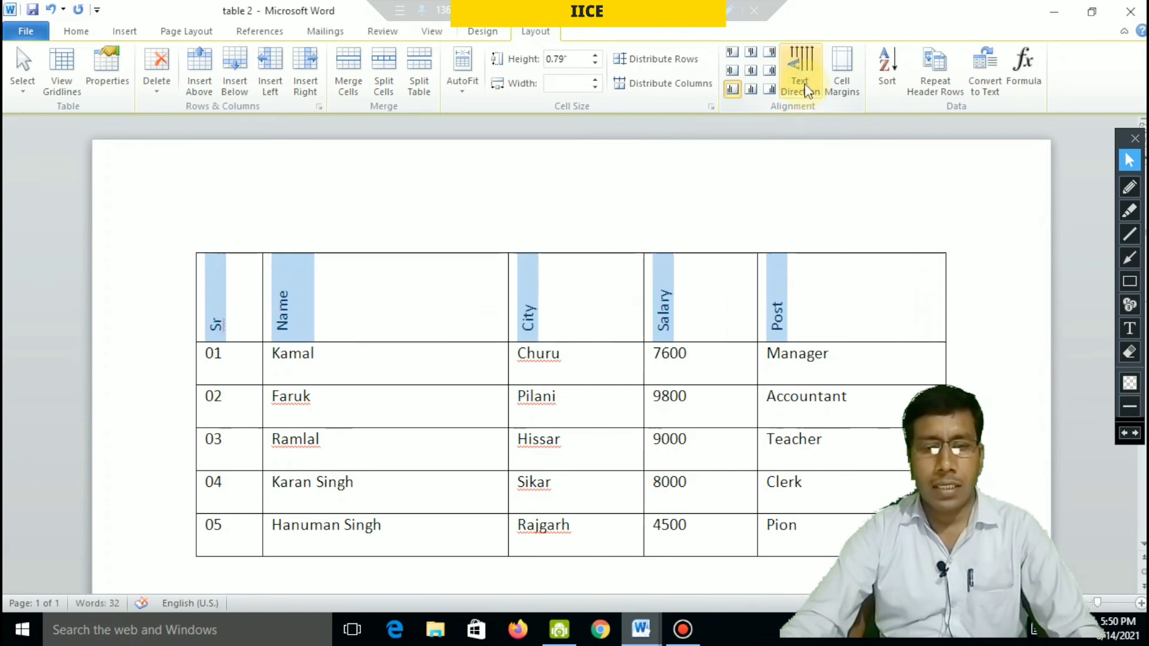
click(804, 84)
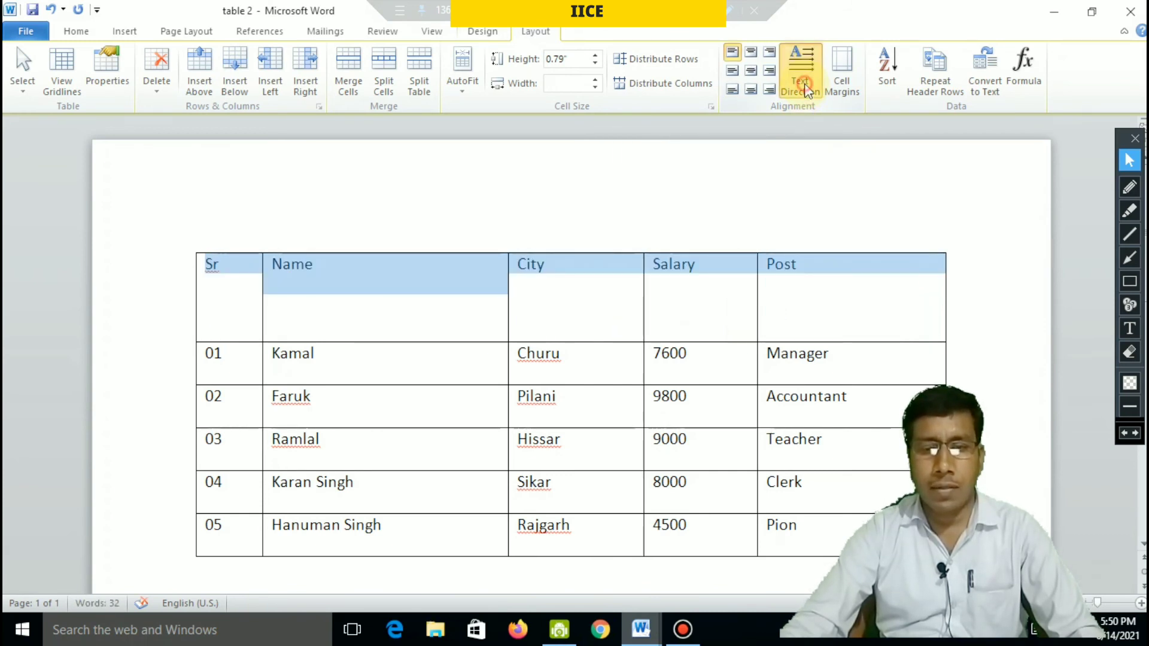
click(804, 84)
click(804, 84)
click(804, 83)
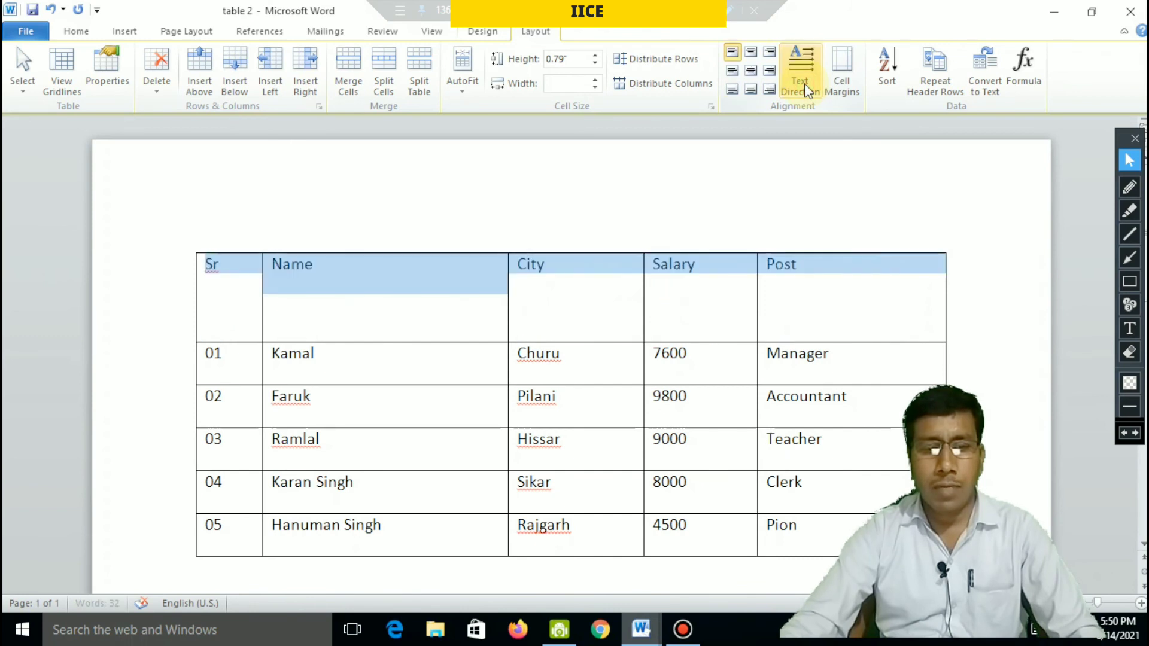
click(845, 296)
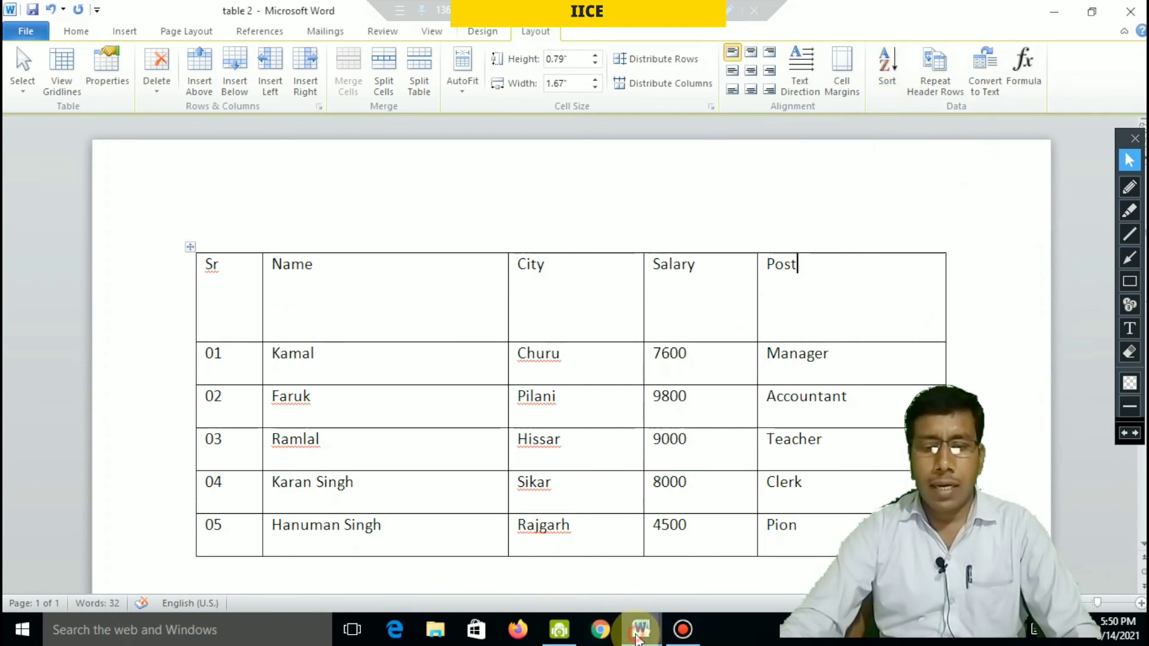
In the table 1 document, undo and redo changes to remove the extra empty columns and rows
mouse_move(637, 632)
click(598, 553)
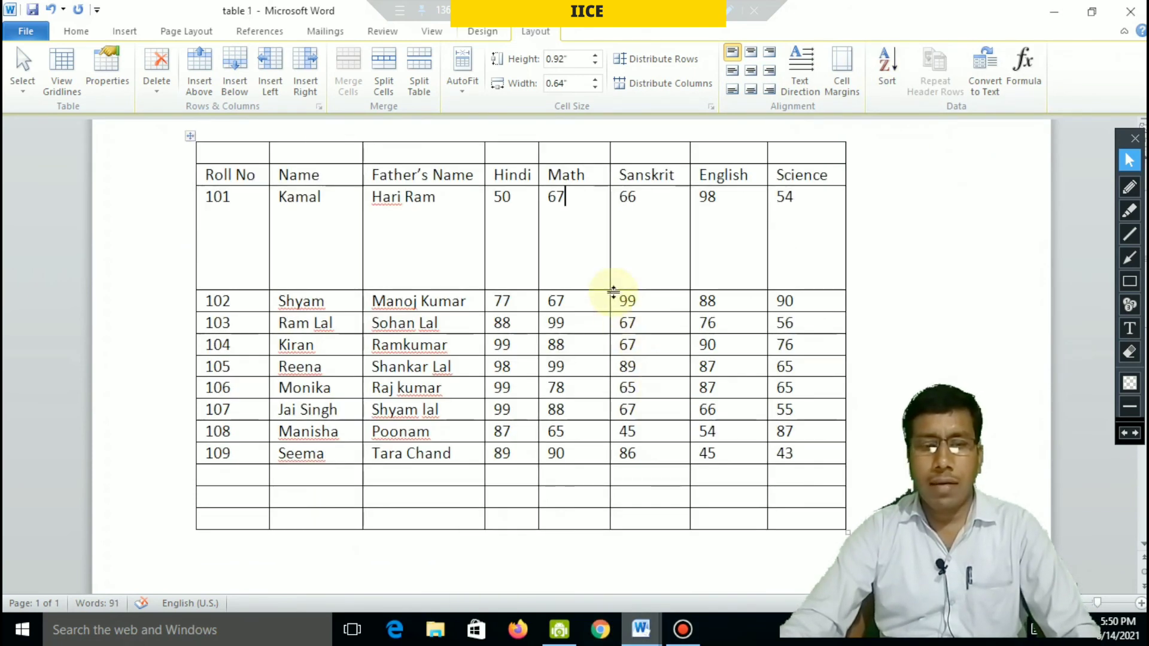
scroll(608, 297, up, 2)
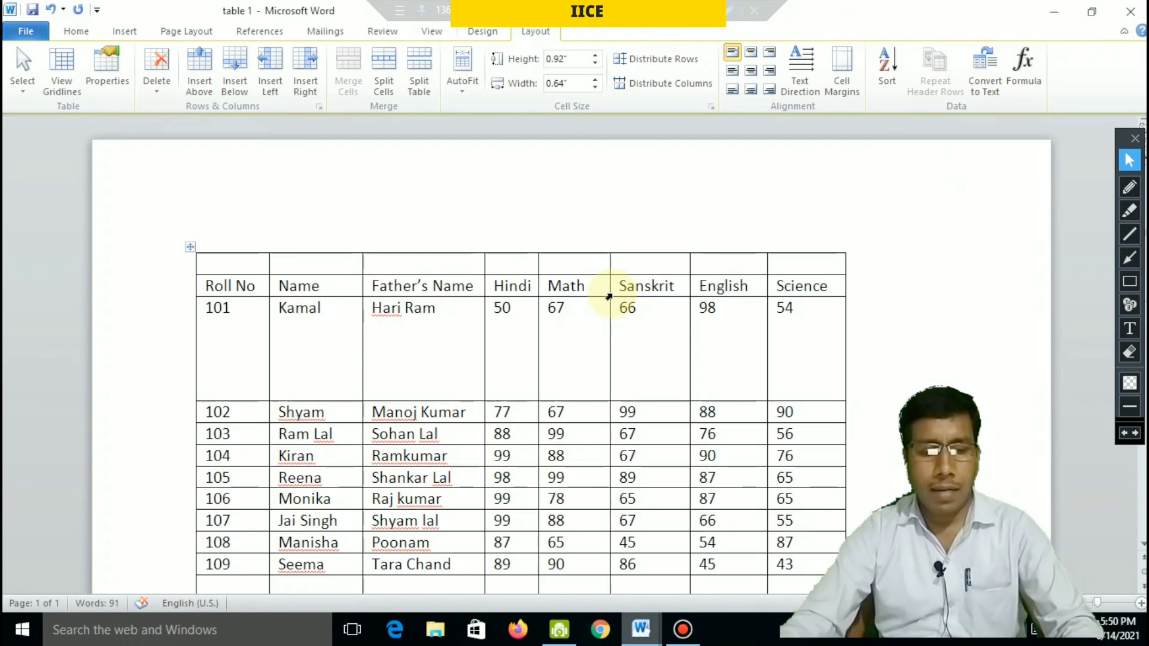
key(ctrl+z)
key(ctrl+y)
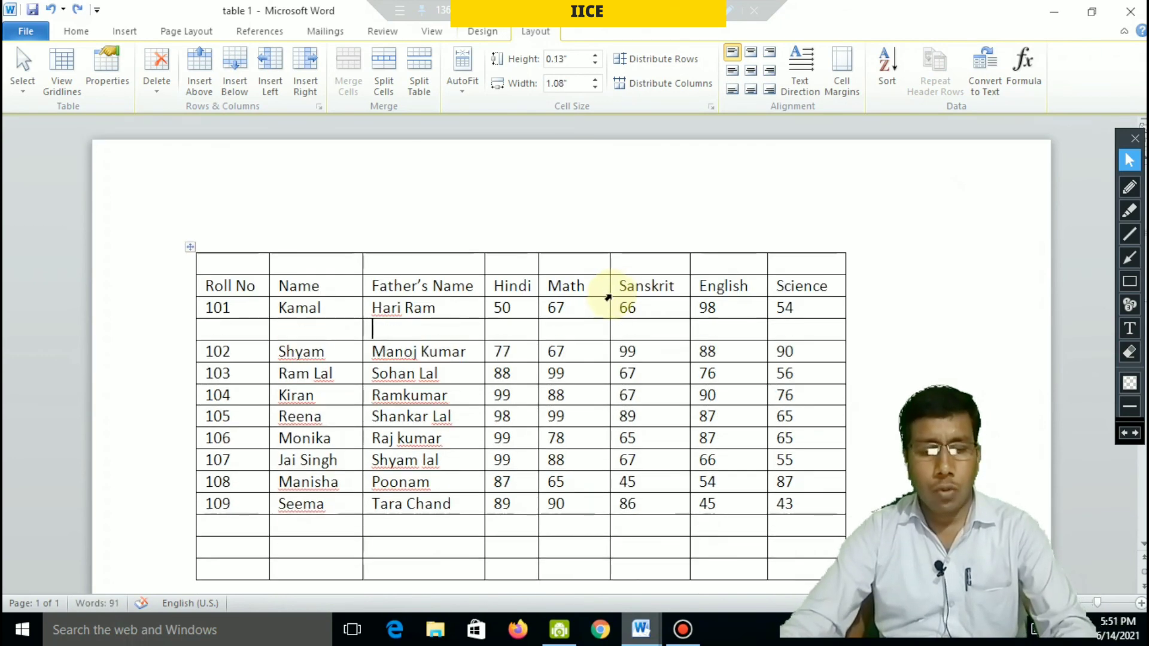
key(ctrl+y)
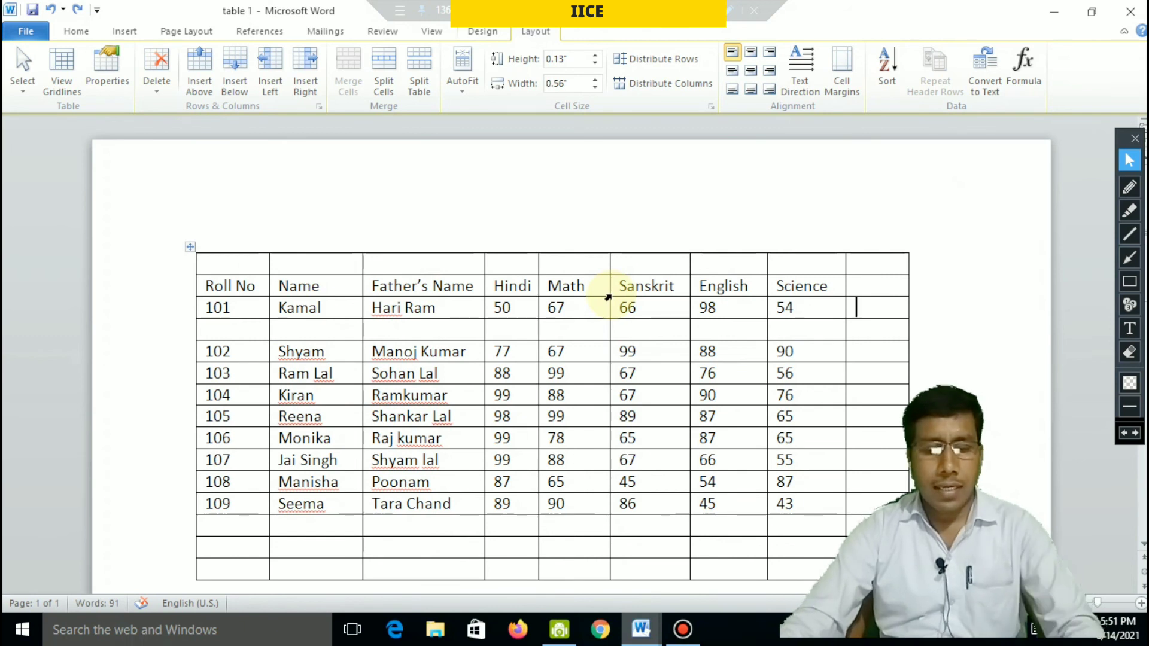
key(ctrl+y)
key(ctrl+z)
key(ctrl+z)
key(ctrl+z)
key(ctrl+z)
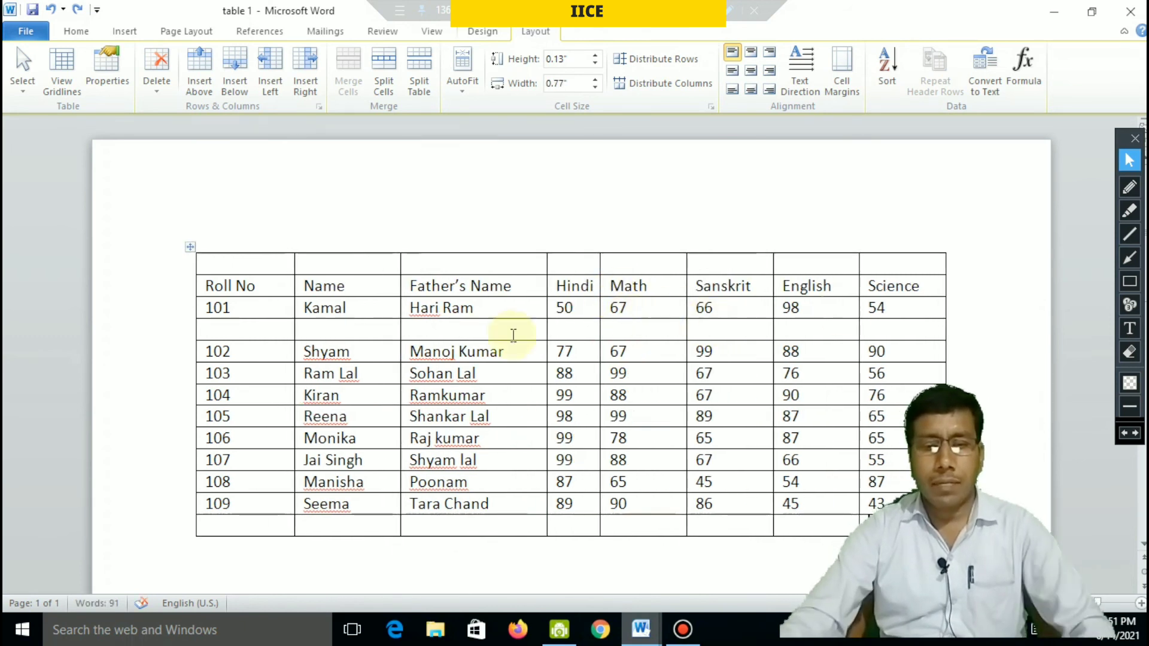
Delete the empty row below 101 and the empty row above the header
click(474, 329)
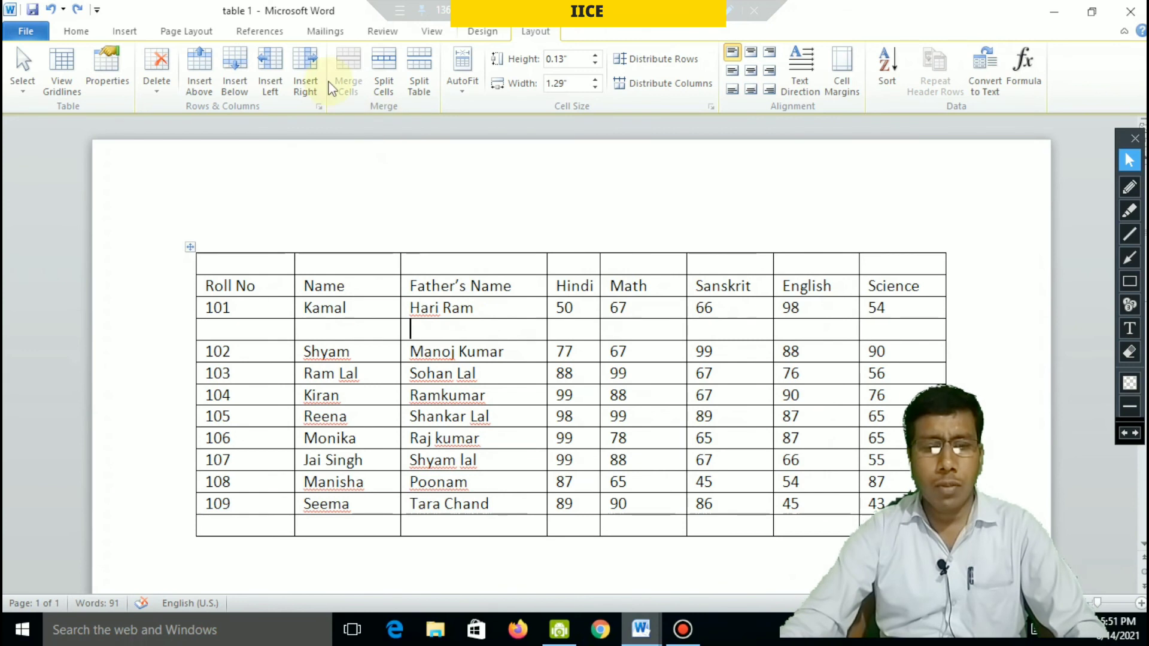
click(158, 90)
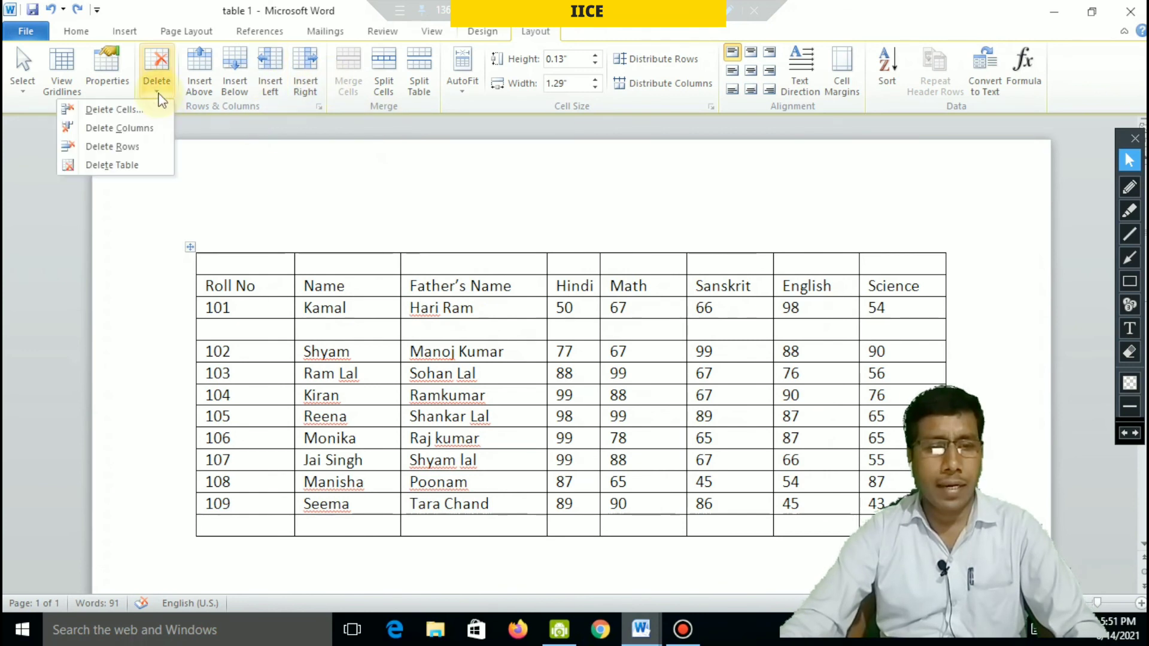
click(137, 149)
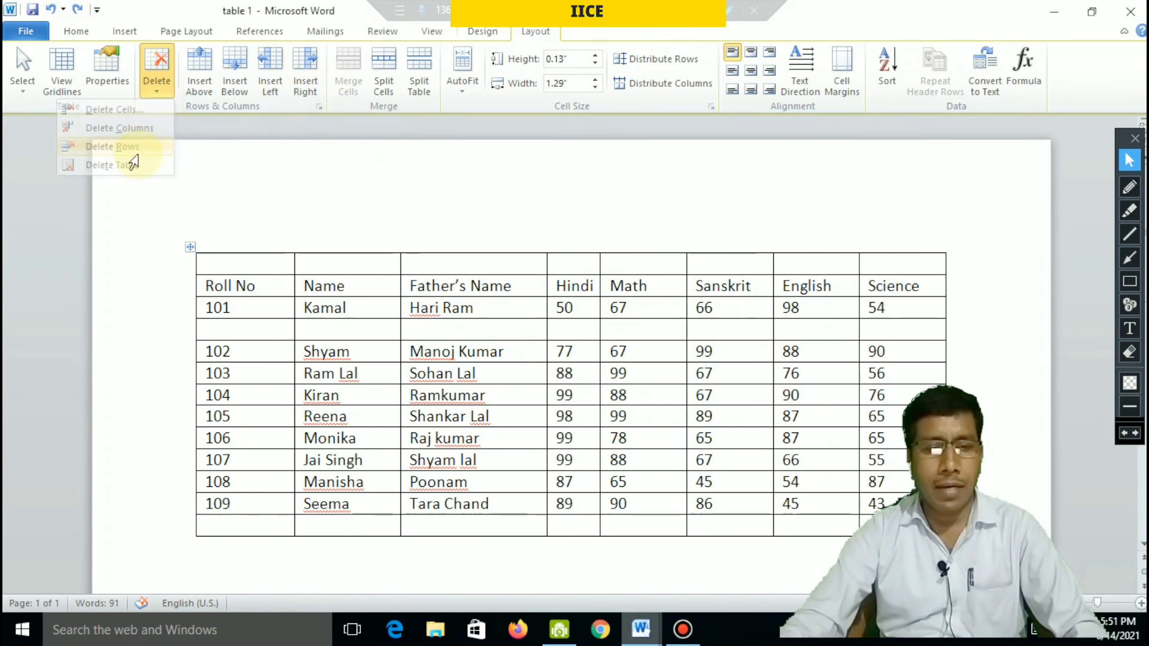
click(440, 263)
click(158, 89)
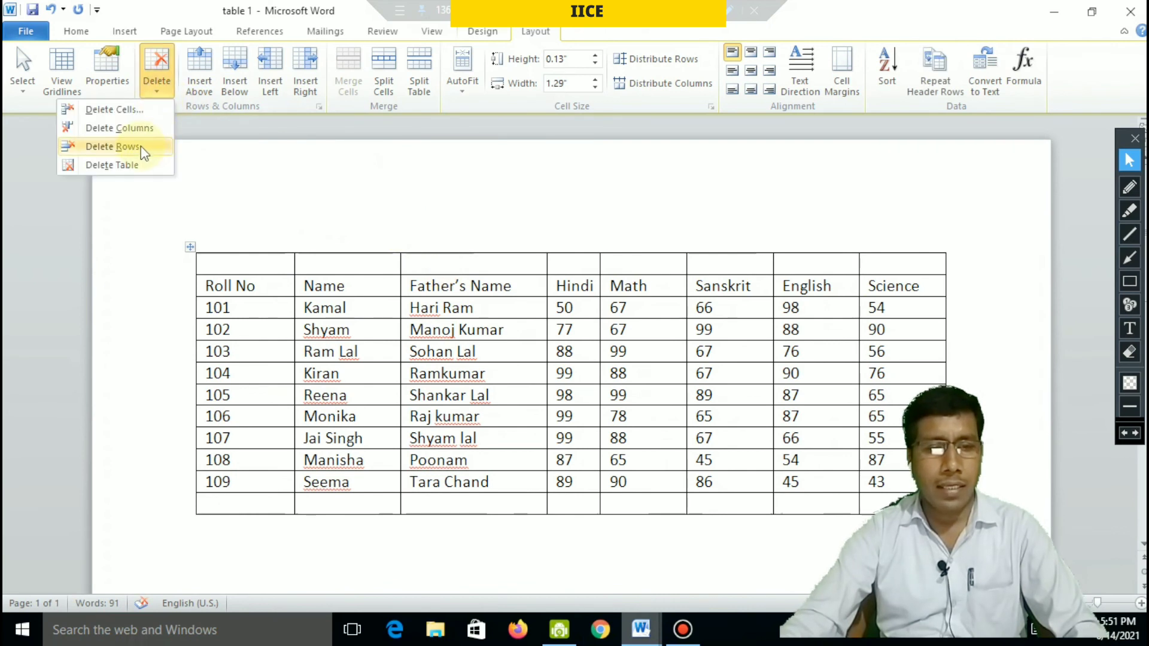
click(143, 149)
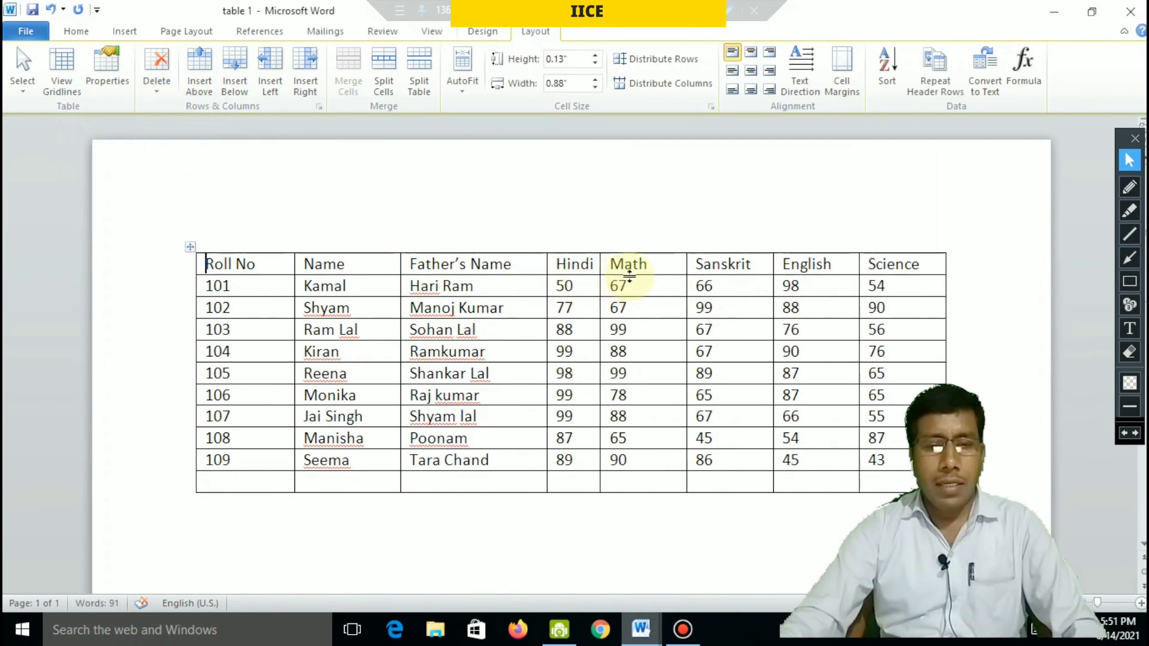
Place the cursor in the Hindi column, moving between the header and its marks
click(672, 263)
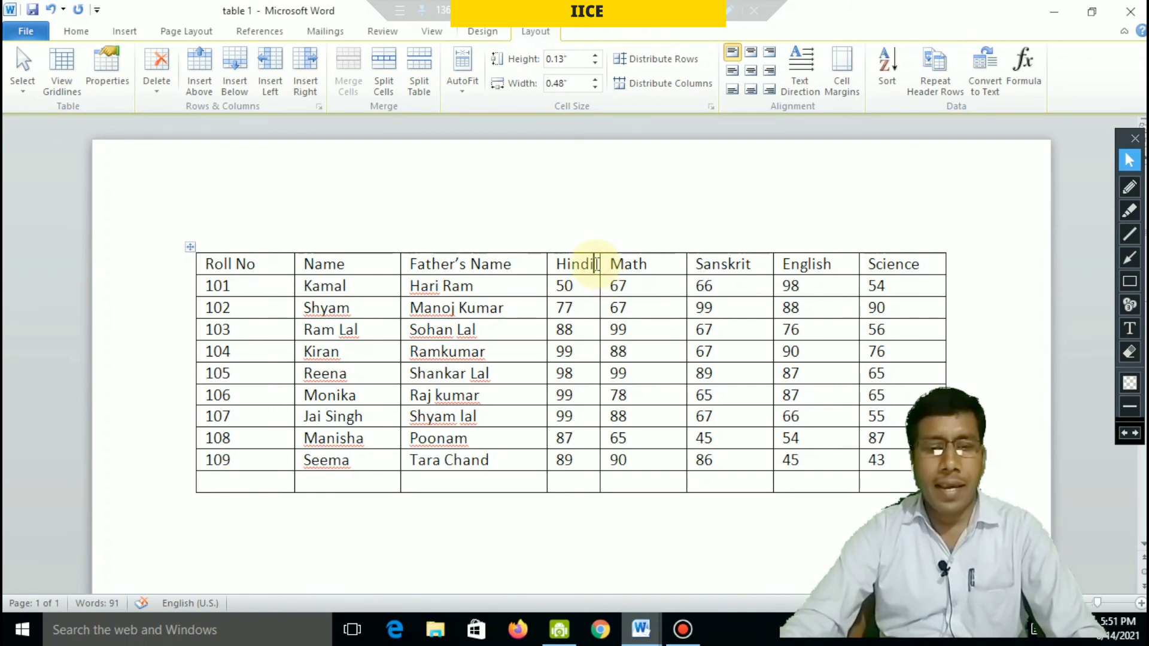
click(596, 263)
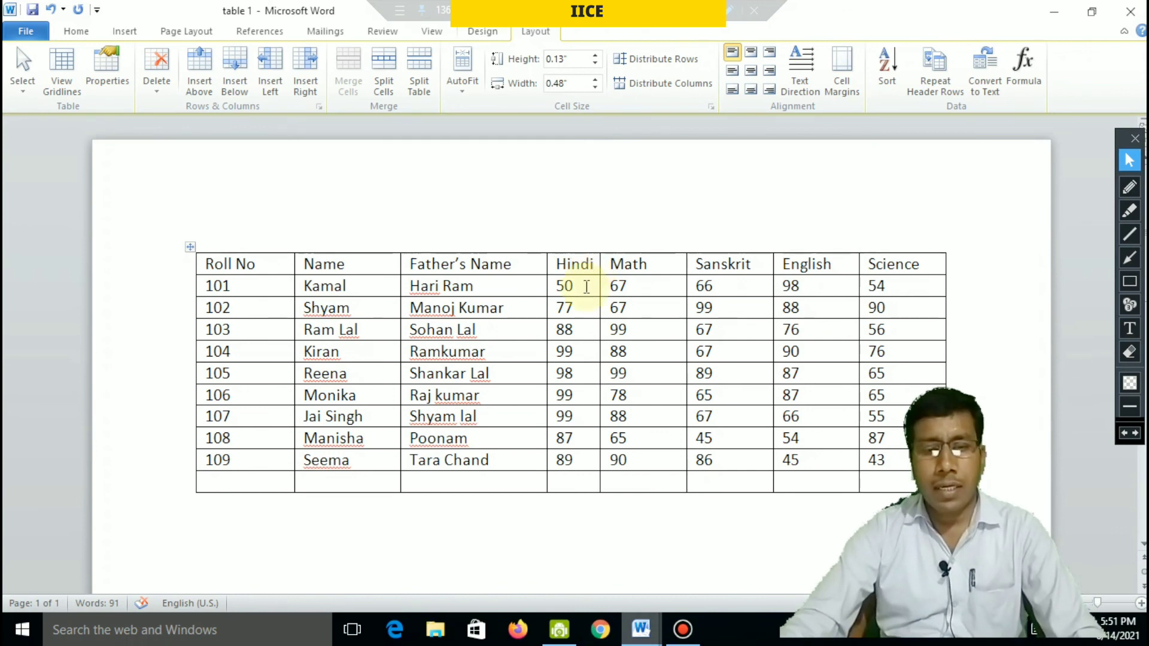
click(585, 287)
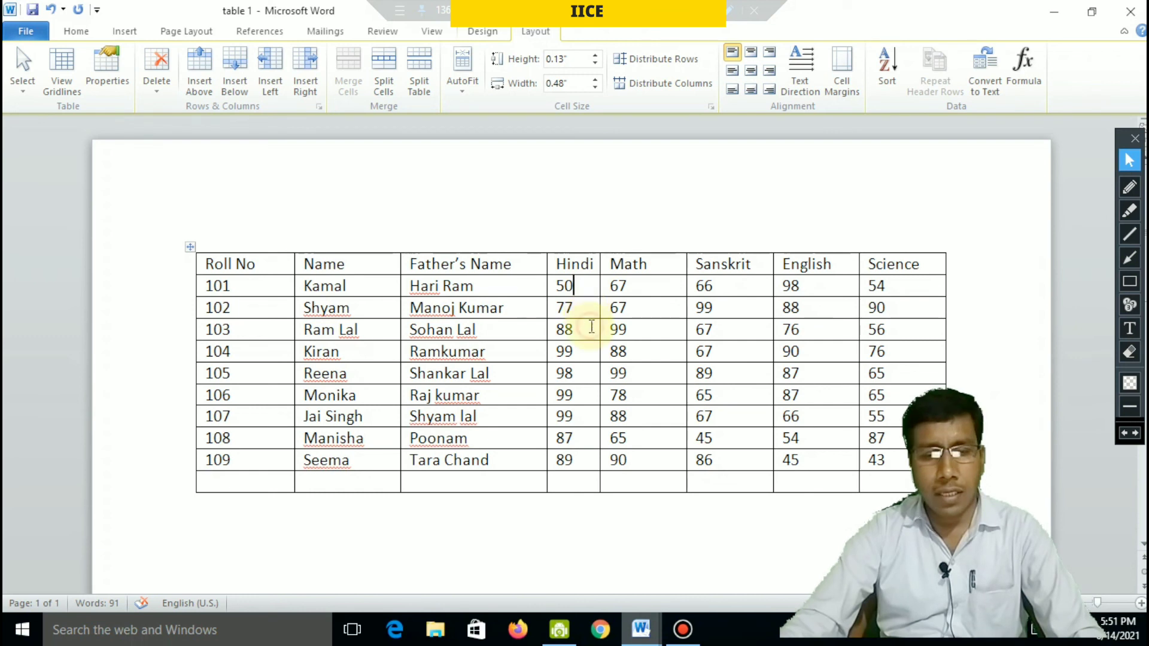
key(Down)
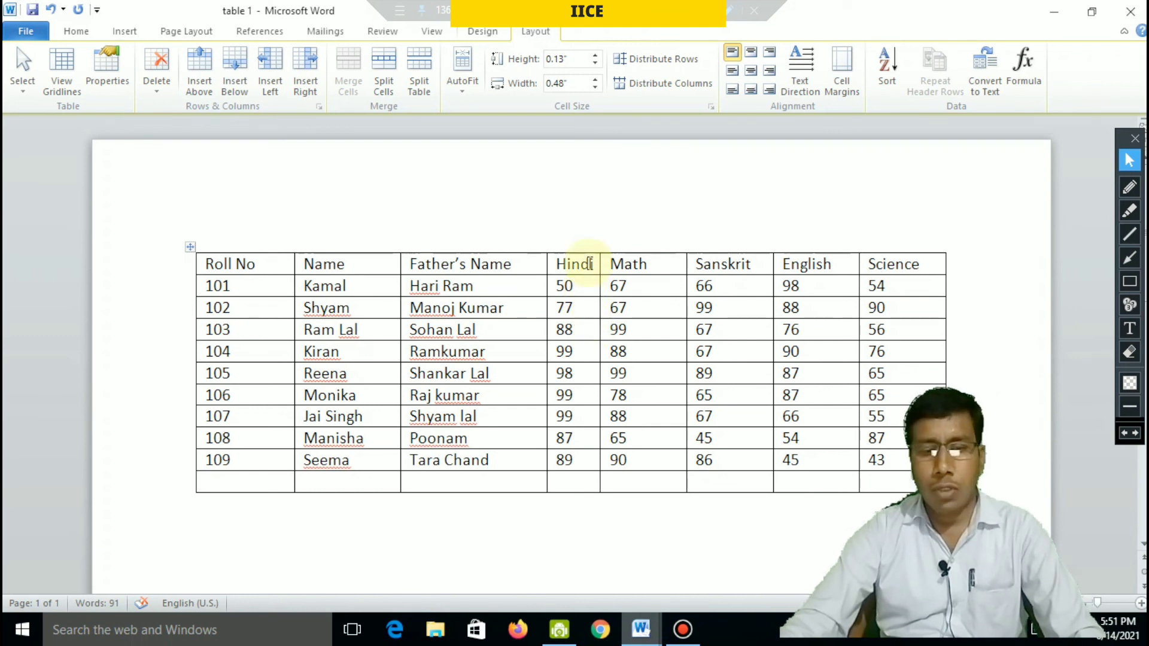
key(Up)
key(Up)
key(Up)
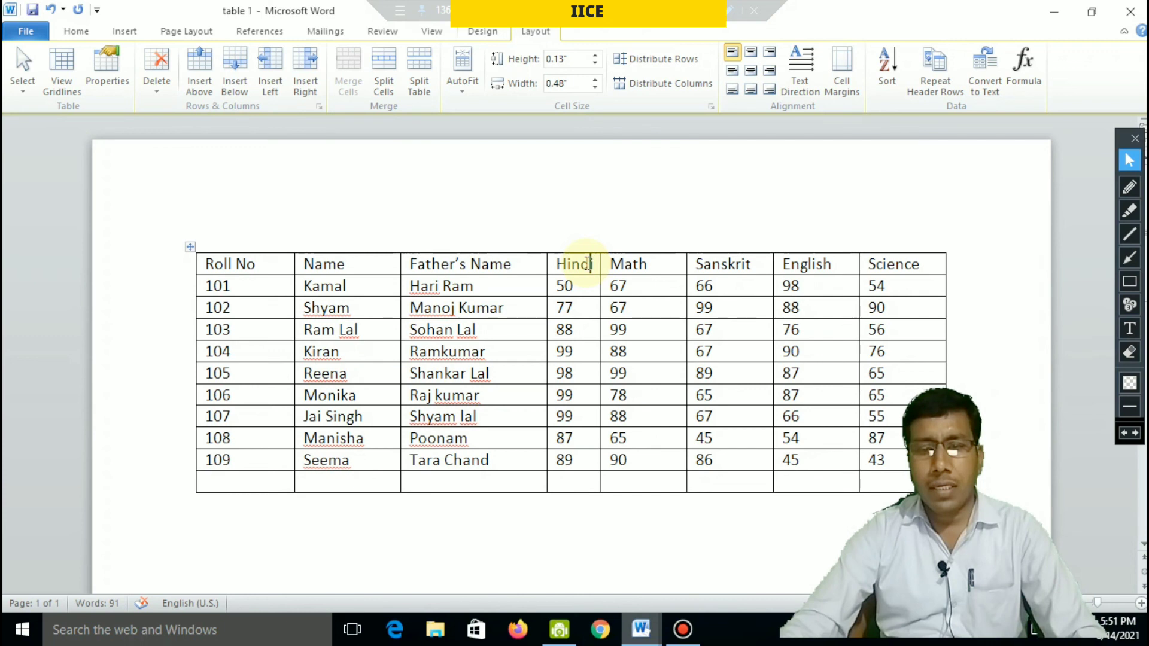
Sort the marks table by Hindi marks in ascending order
click(736, 222)
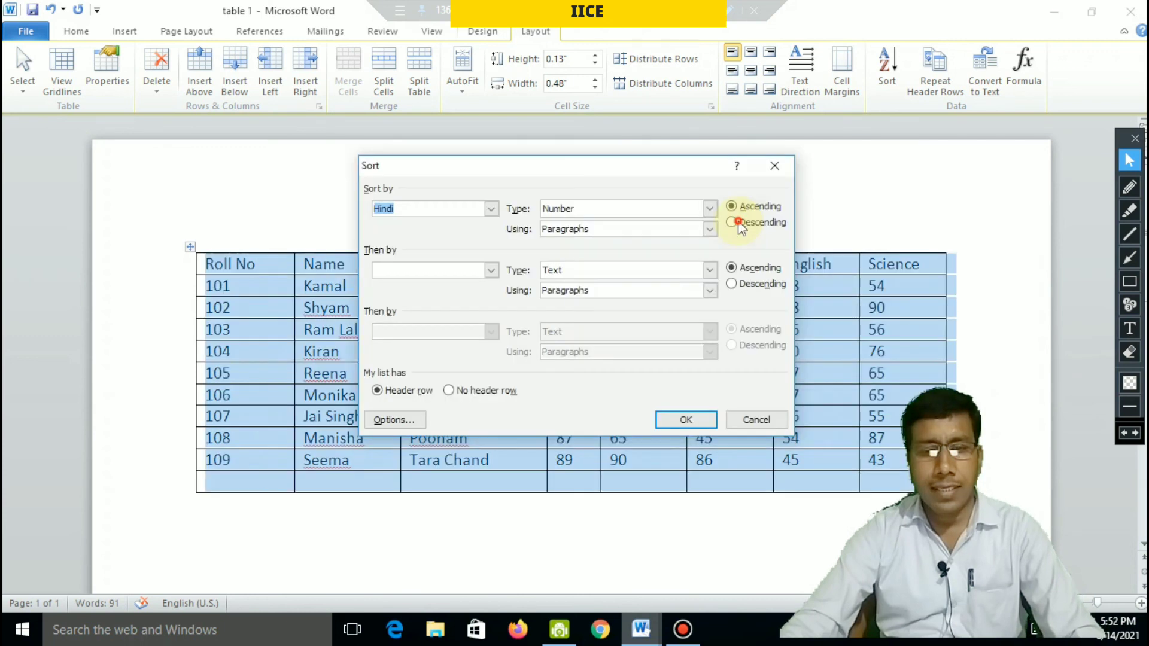
click(737, 209)
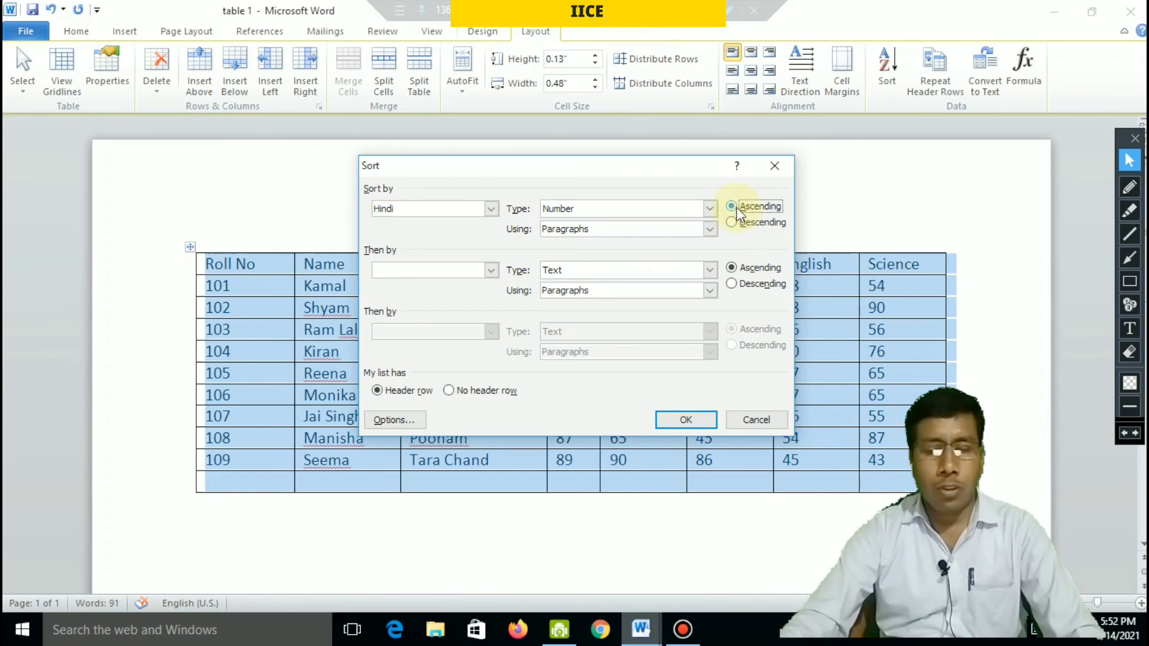
click(686, 420)
click(656, 347)
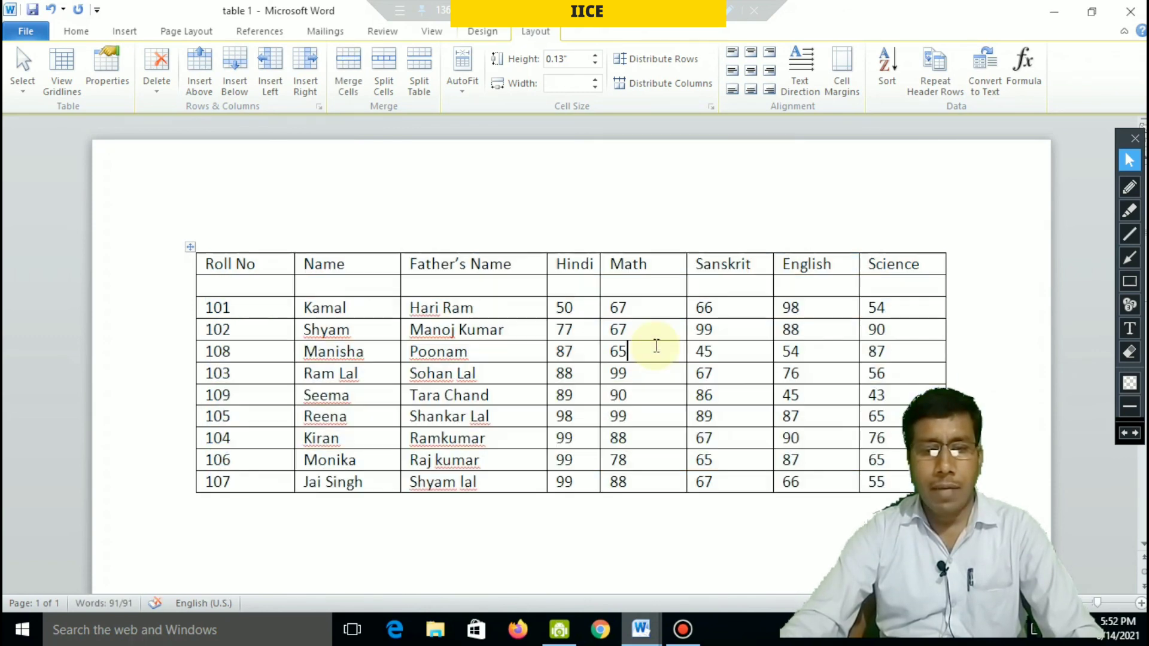
Delete the empty second row left behind after the sort
click(589, 306)
click(576, 286)
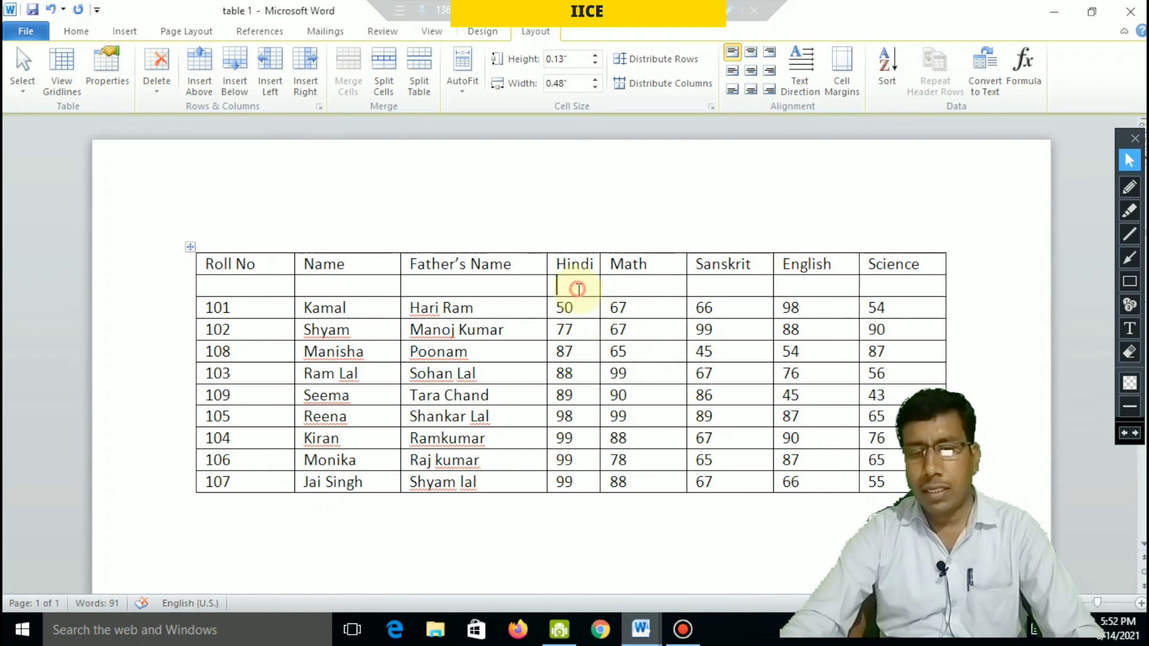
click(156, 84)
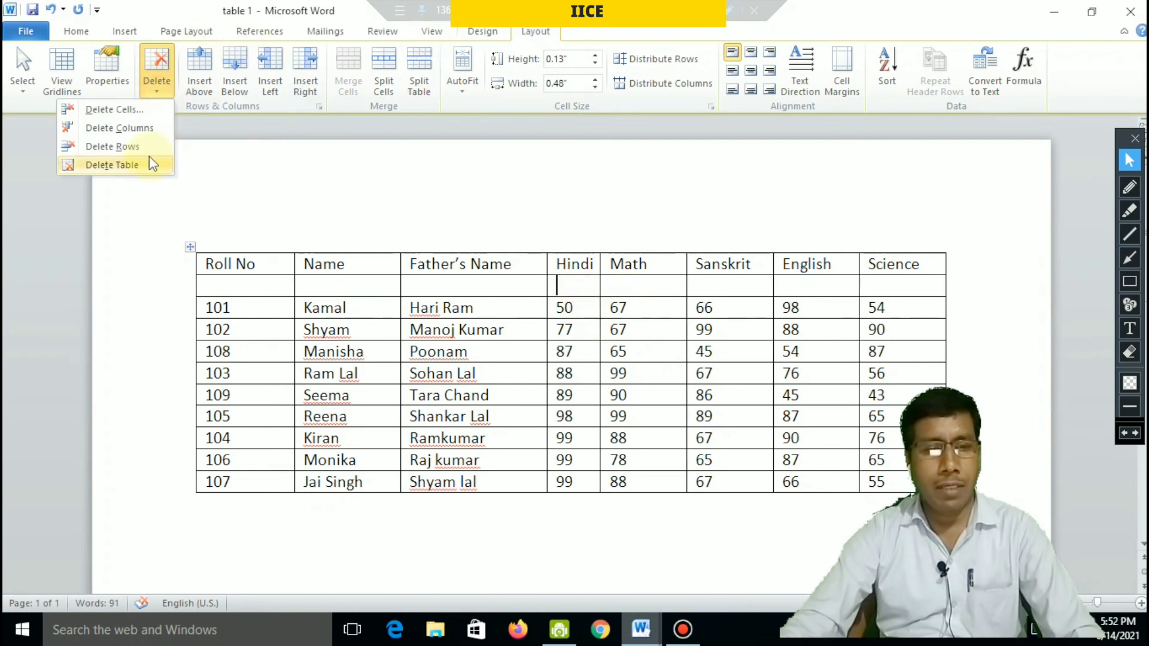
click(146, 146)
click(586, 289)
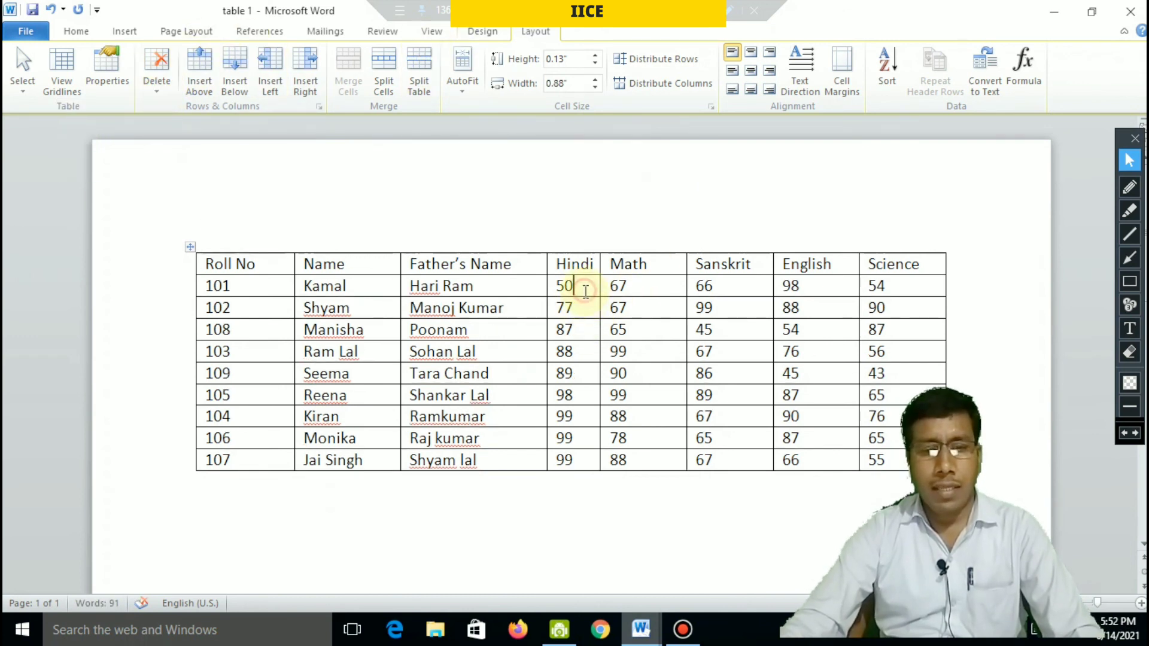
click(583, 307)
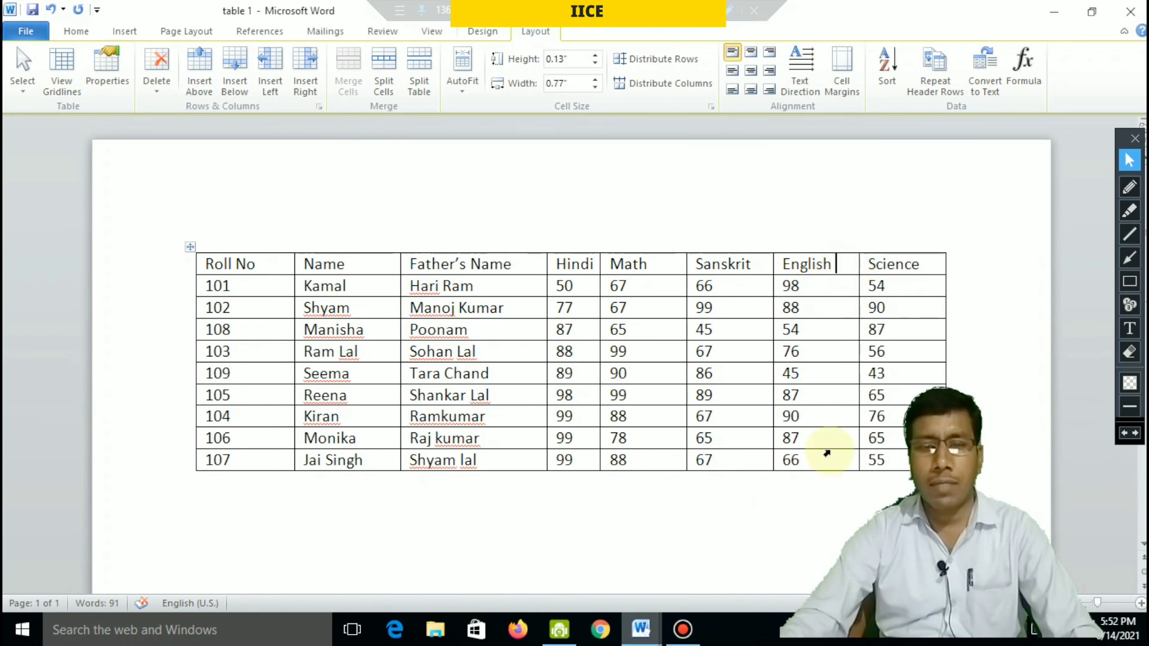
Sort the table by English, descending, with a header row, giving marks from 98 down to 45
click(892, 69)
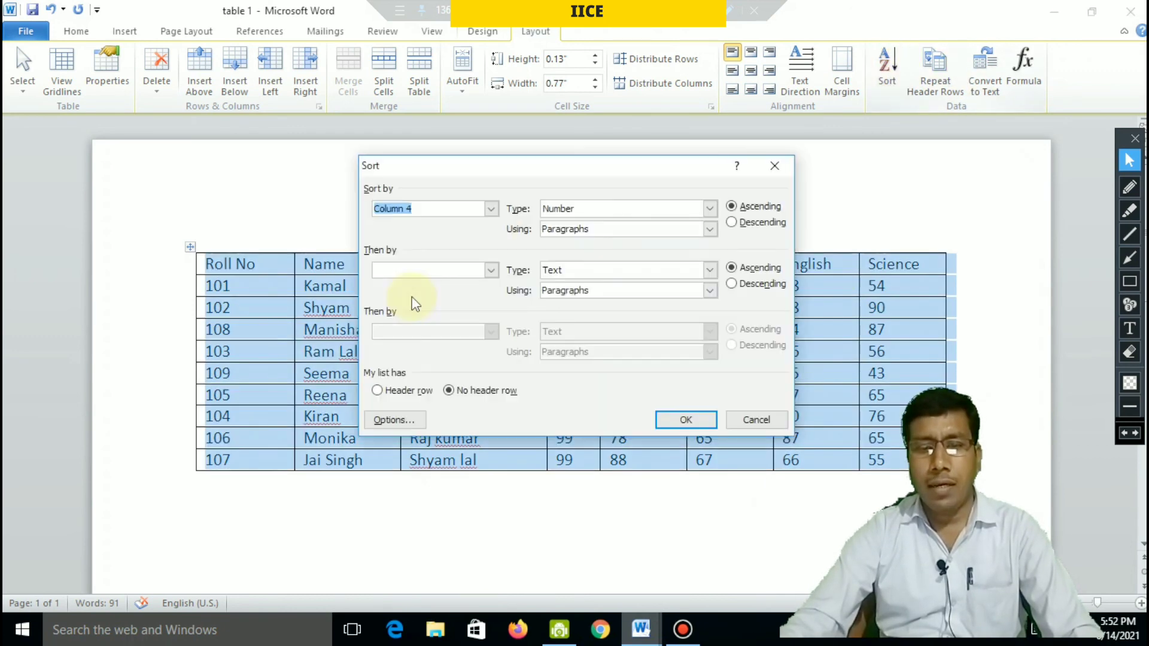
click(380, 390)
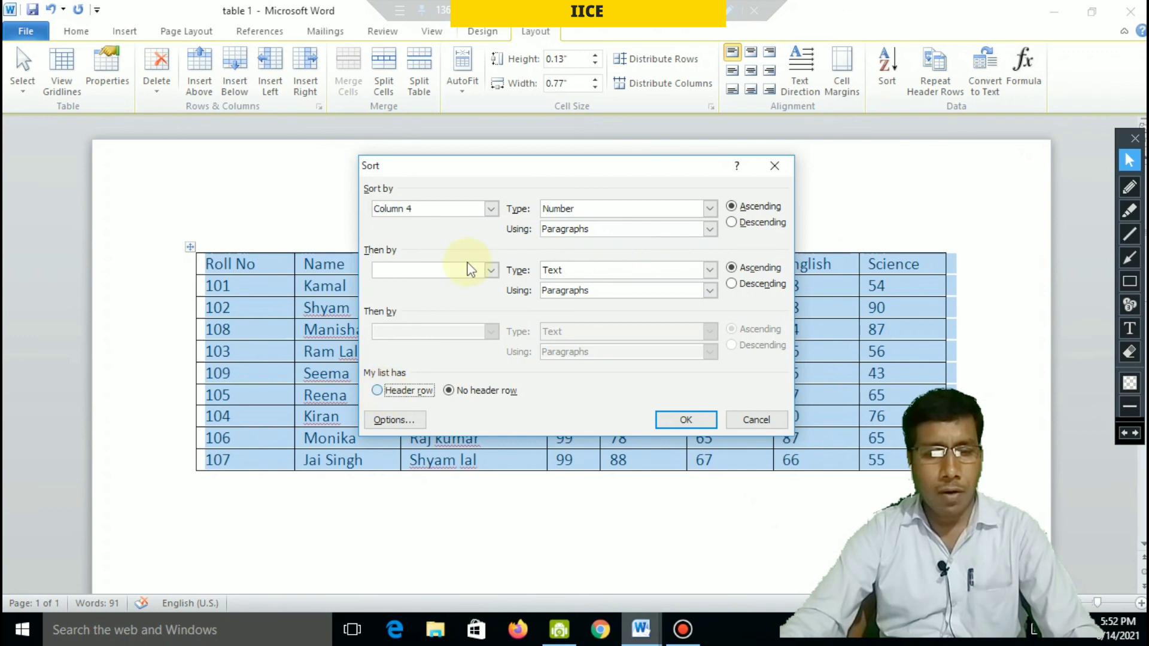
click(486, 211)
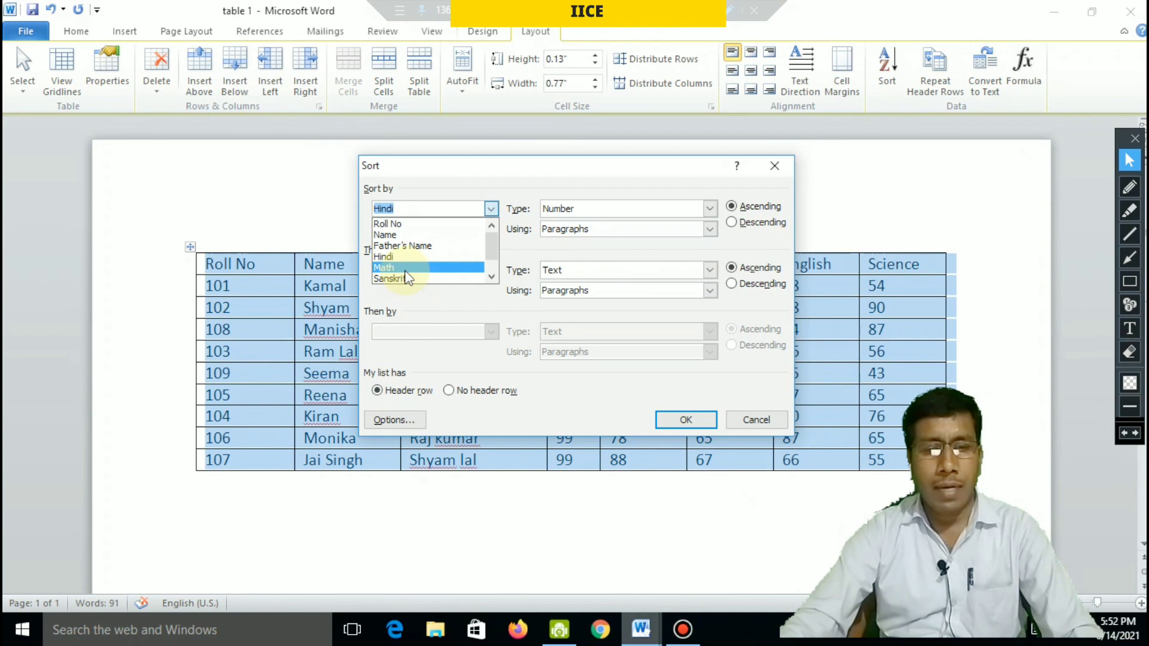
scroll(415, 269, down, 1)
click(402, 267)
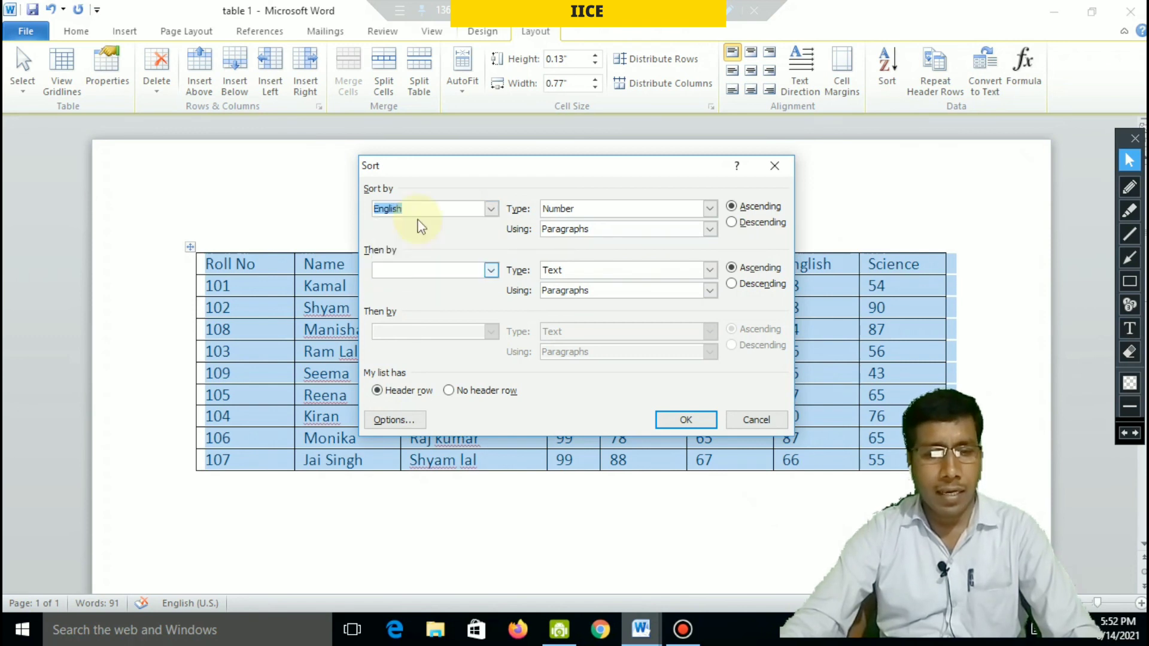
click(732, 223)
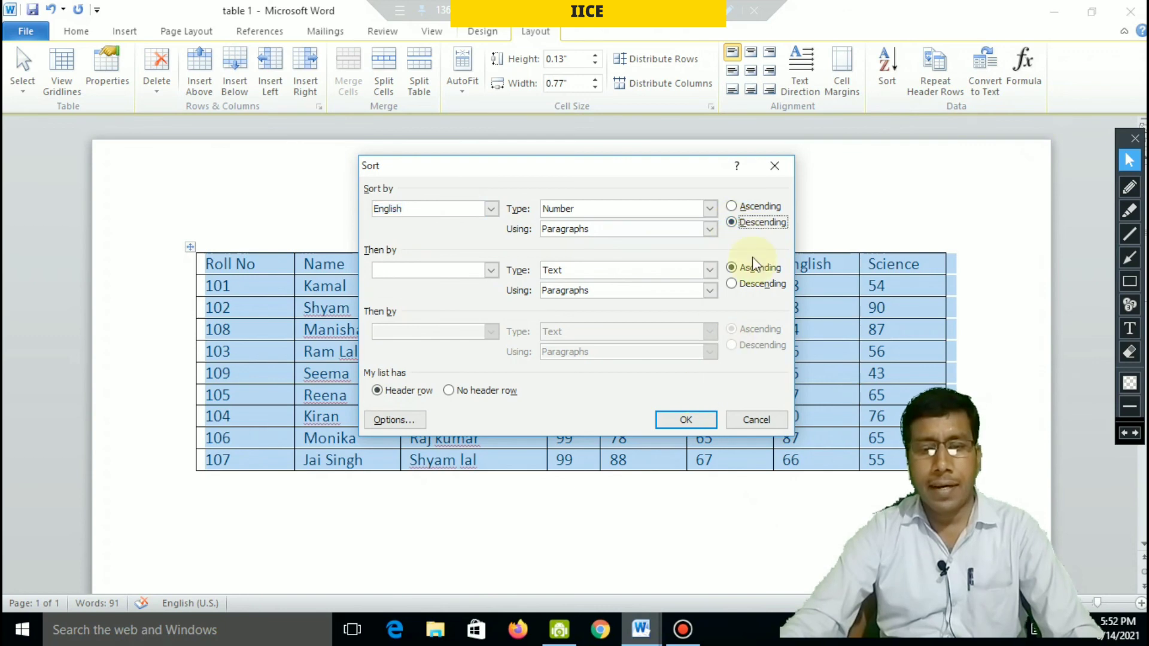
click(697, 420)
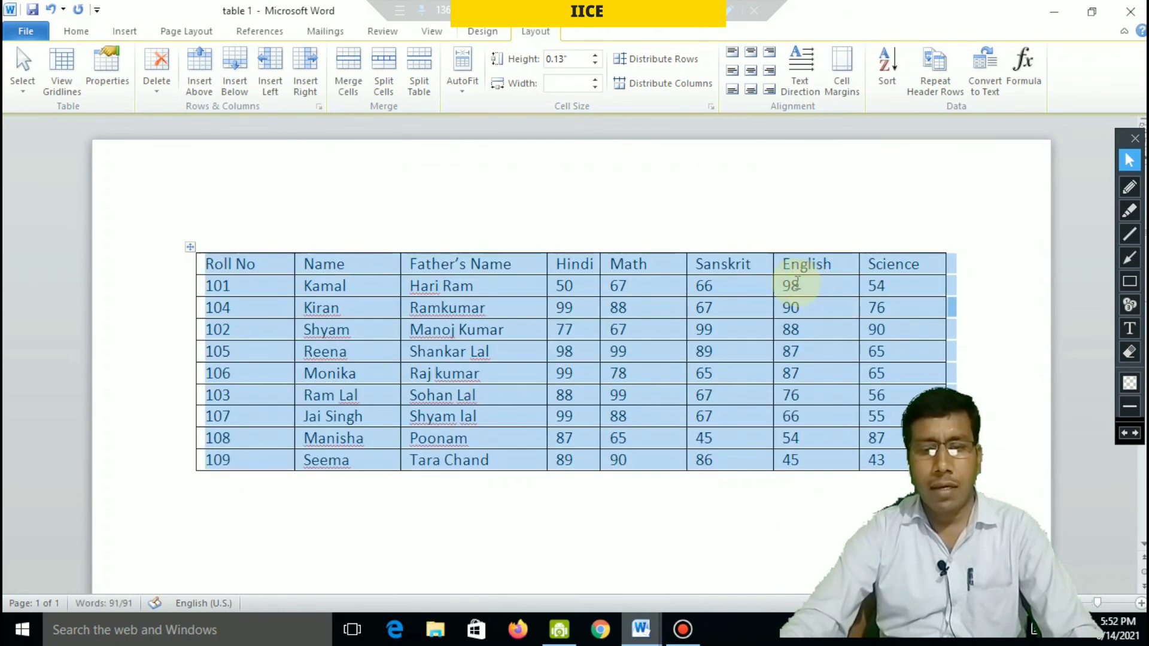
click(793, 283)
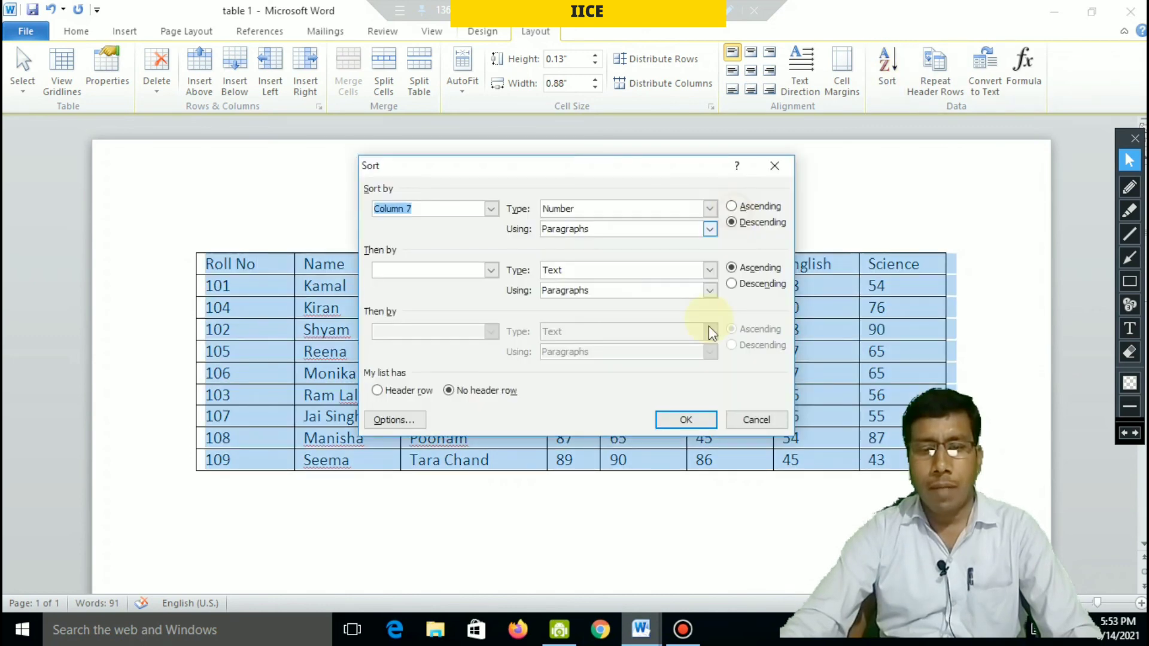
Sort the table by Roll No ascending with a header row, restoring order 101 through 109
click(694, 417)
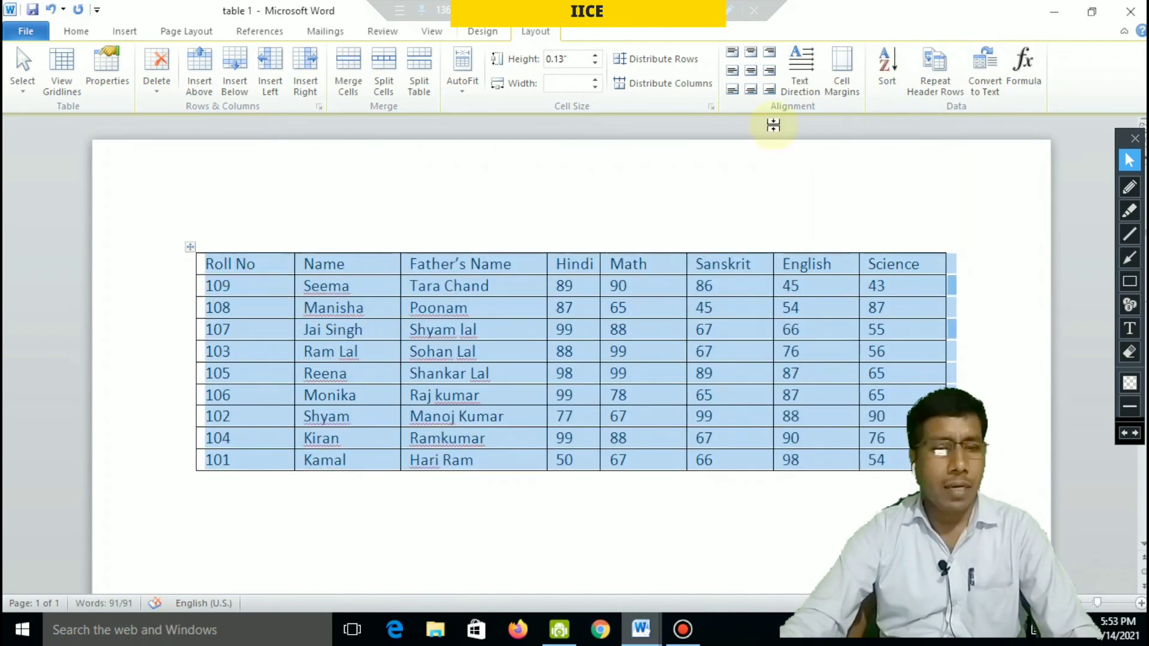
key(Left)
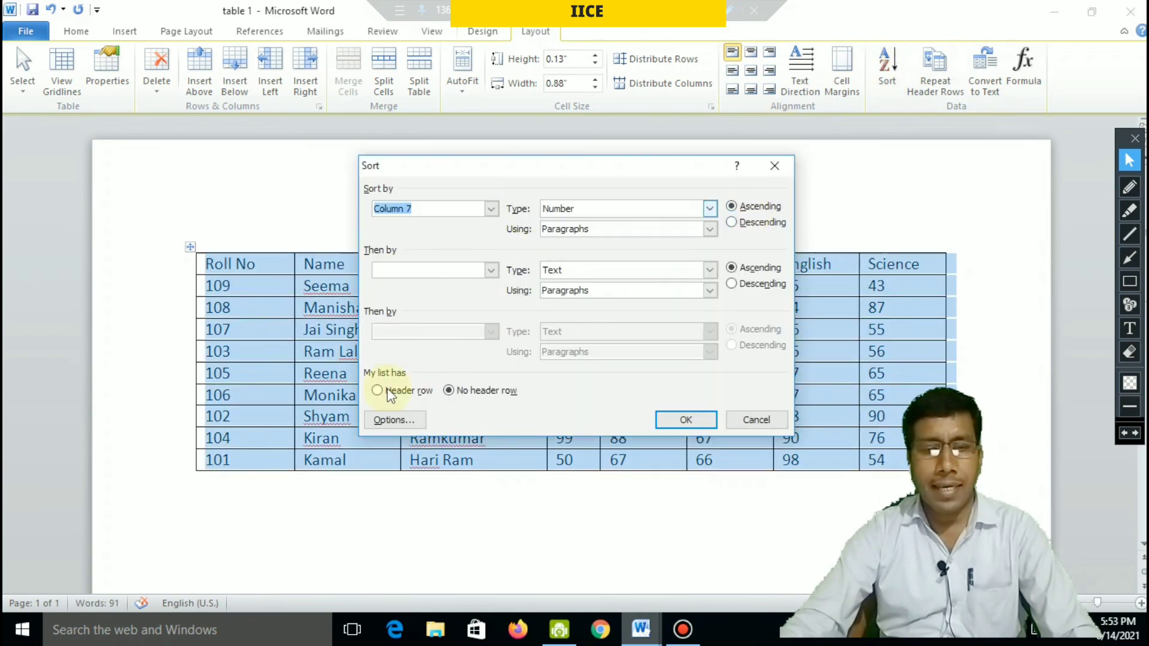
click(388, 394)
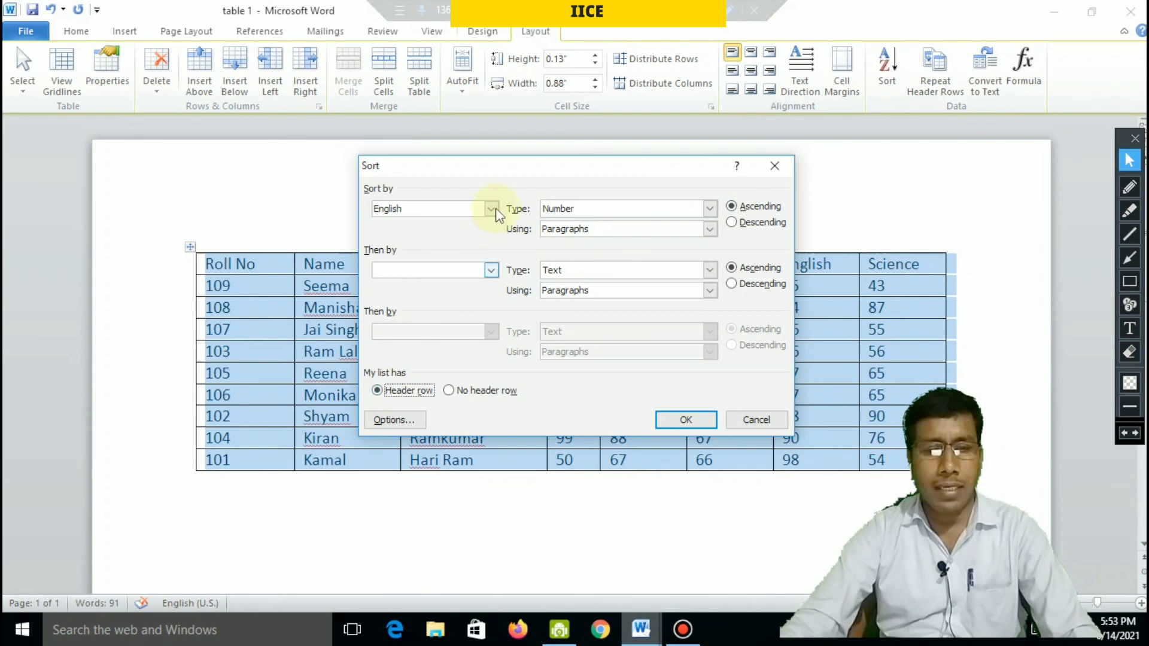
click(470, 210)
scroll(449, 233, up, 1)
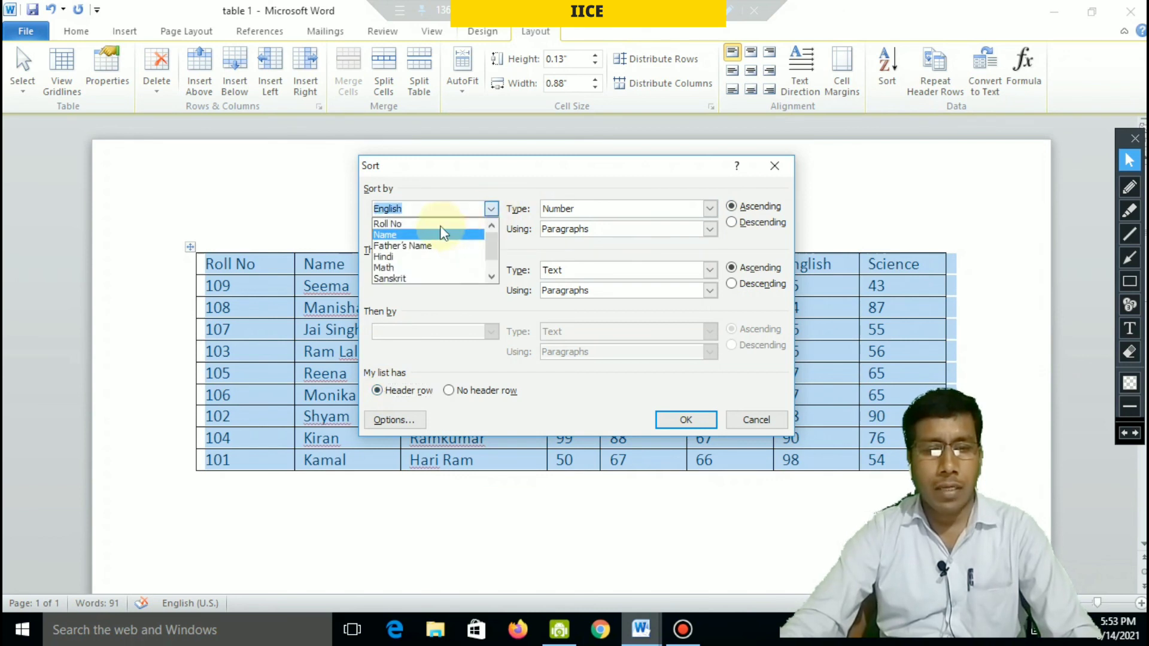
click(521, 243)
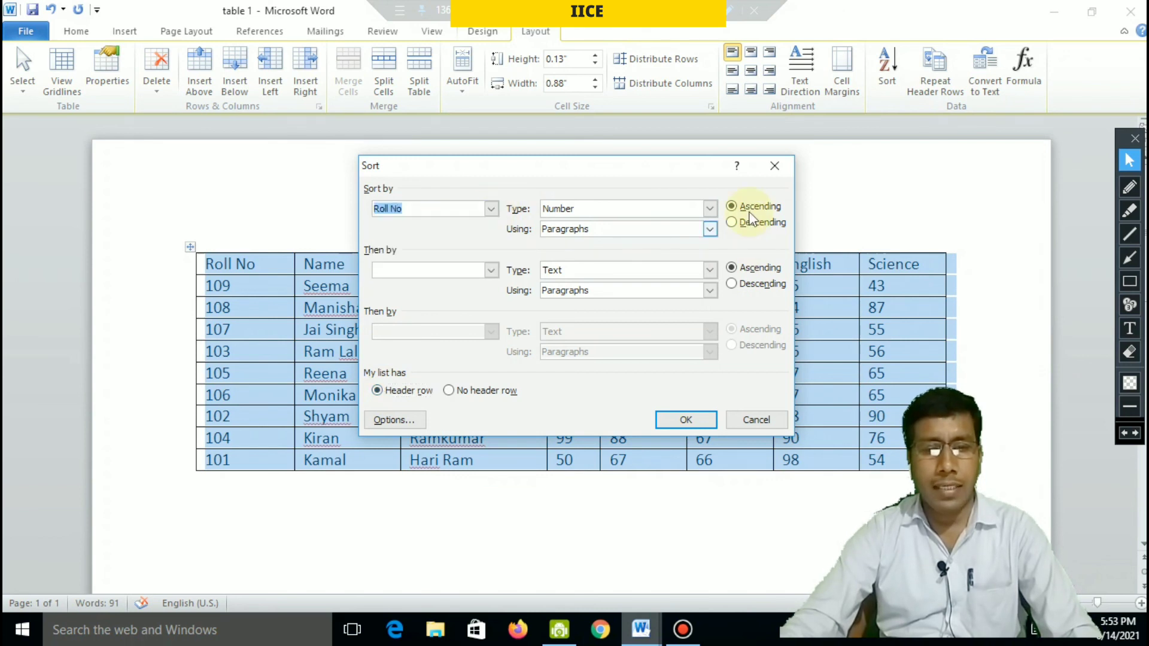
click(688, 421)
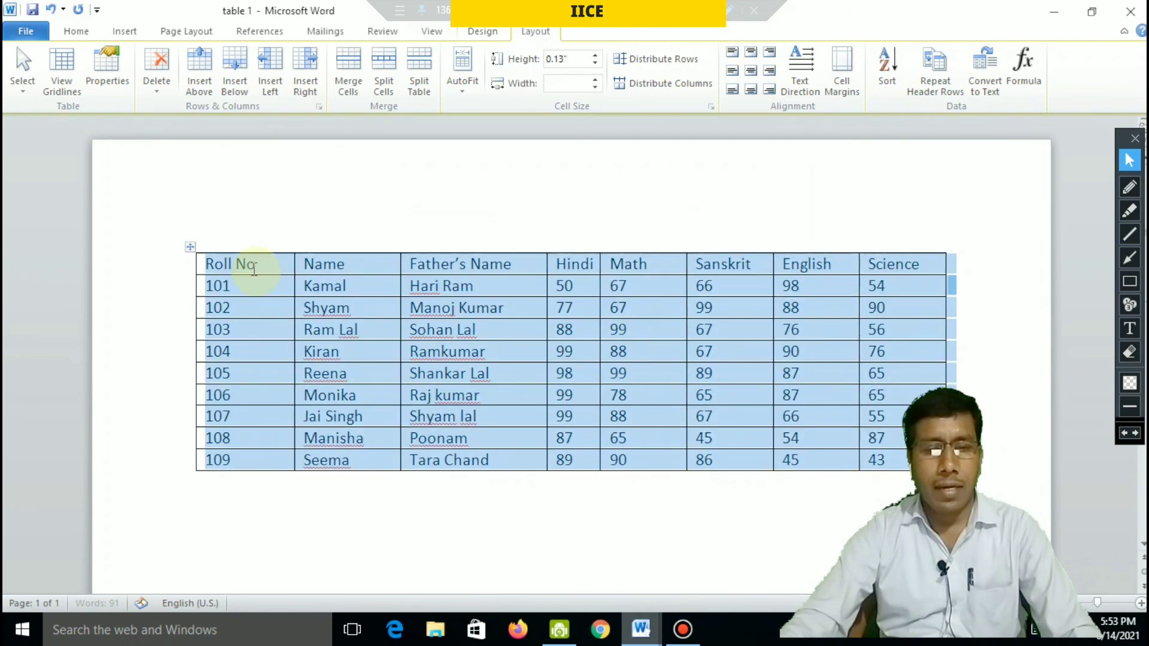
click(269, 389)
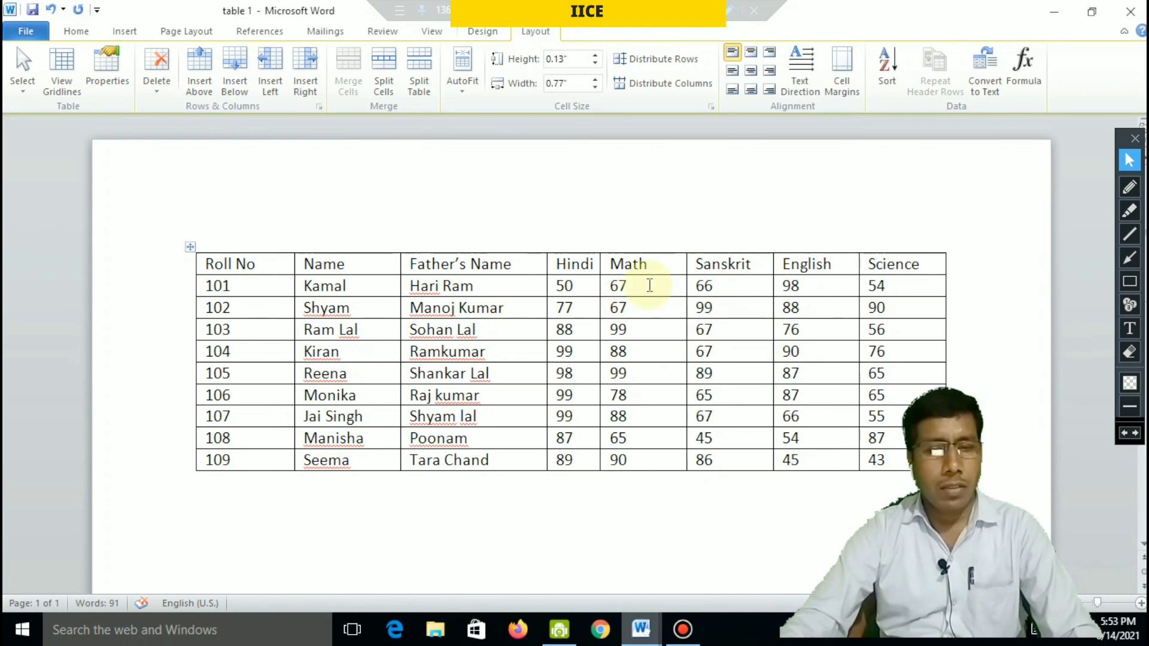
Scroll through the restored table and place the cursor in the Roll No header
click(764, 289)
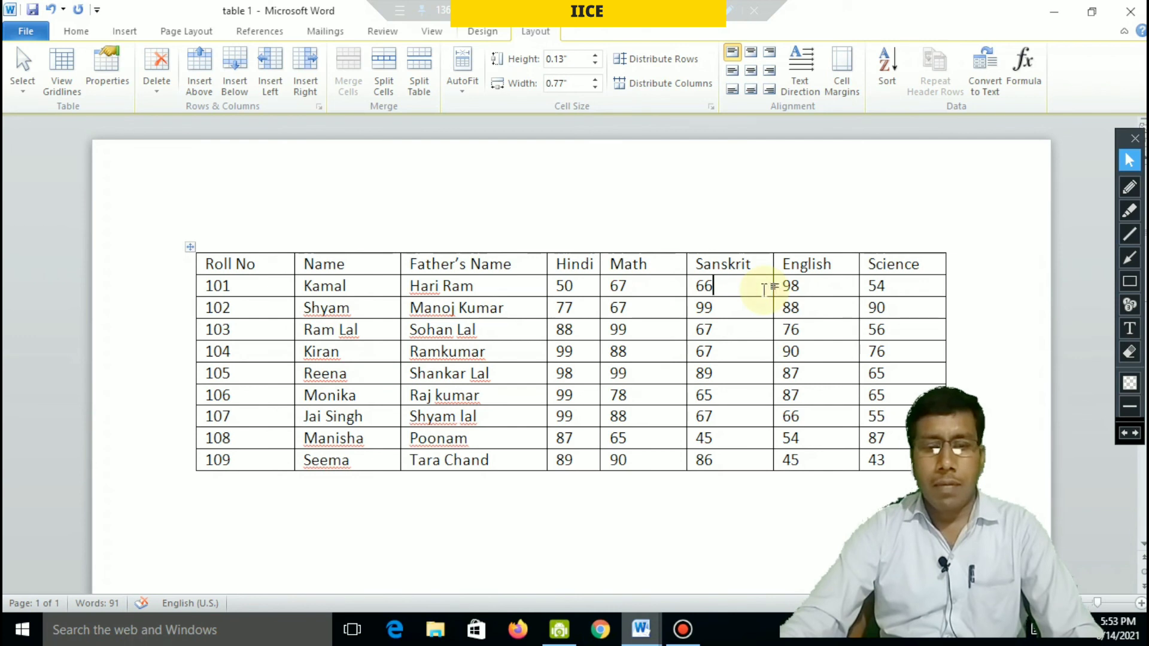
scroll(789, 311, down, 1)
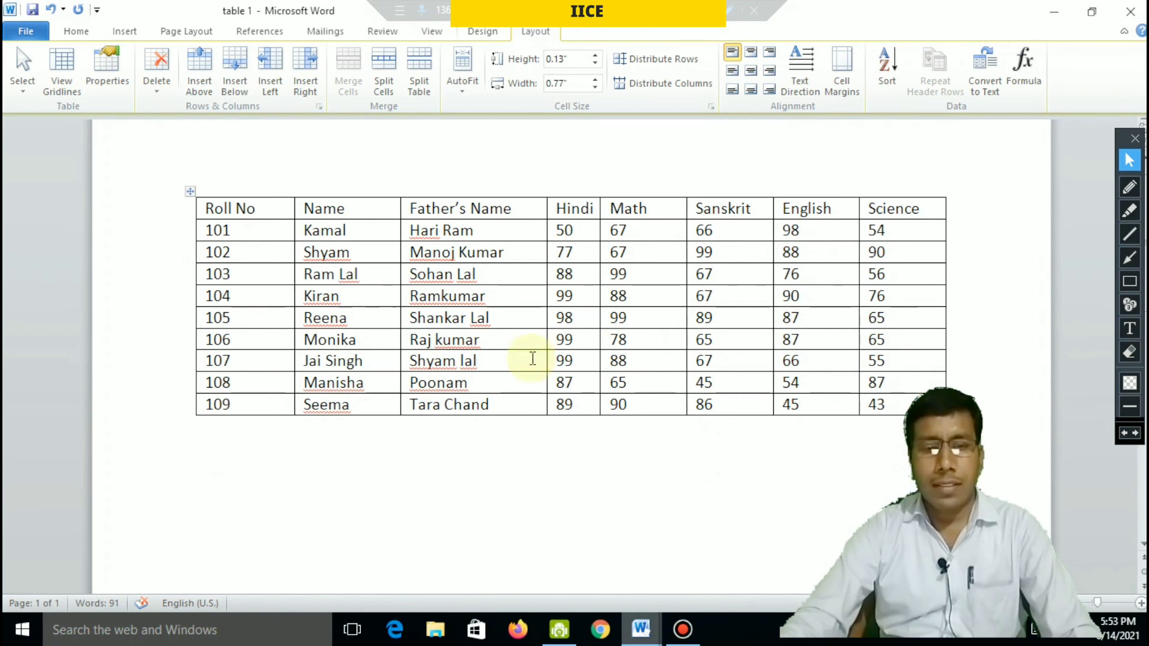
scroll(559, 358, up, 1)
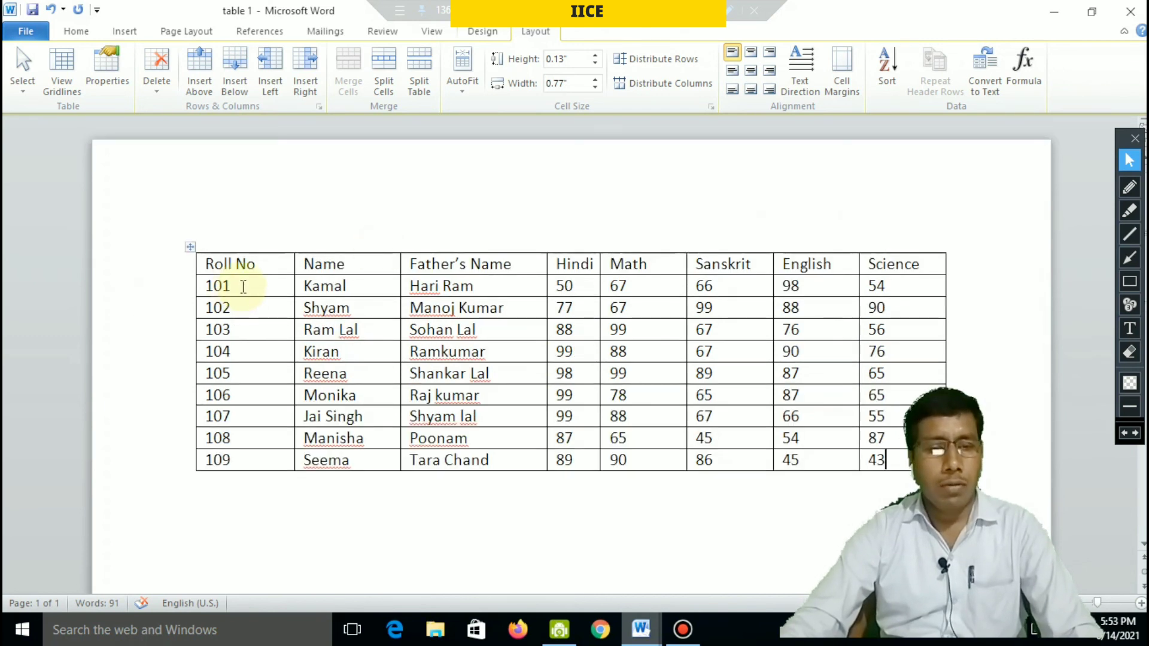
click(273, 267)
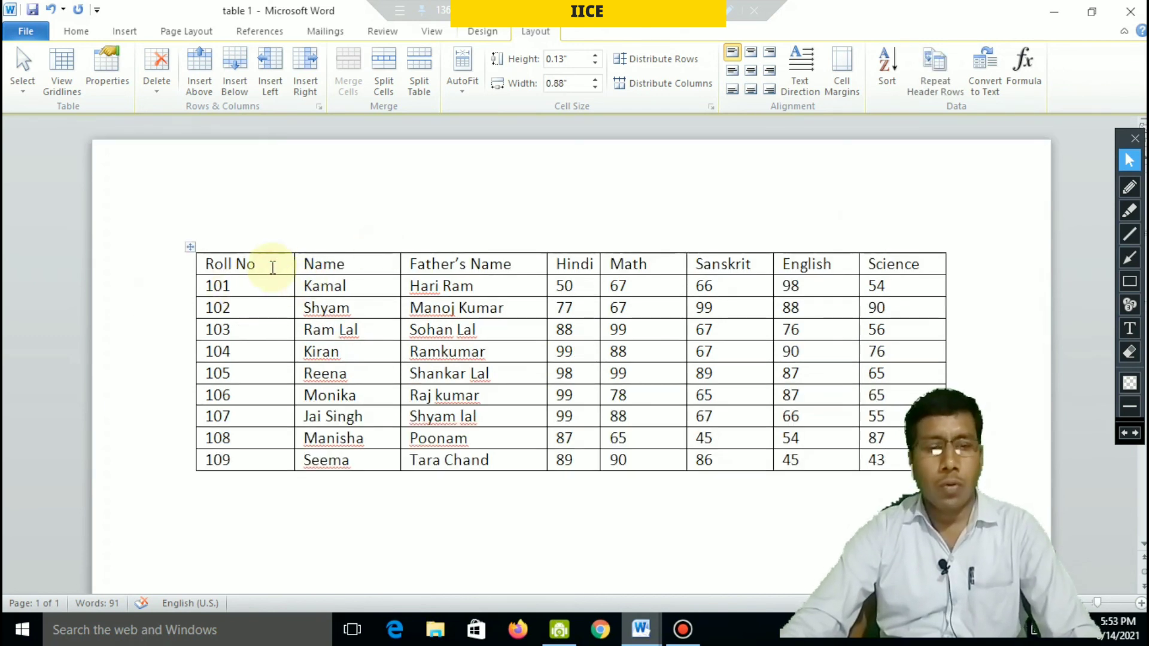